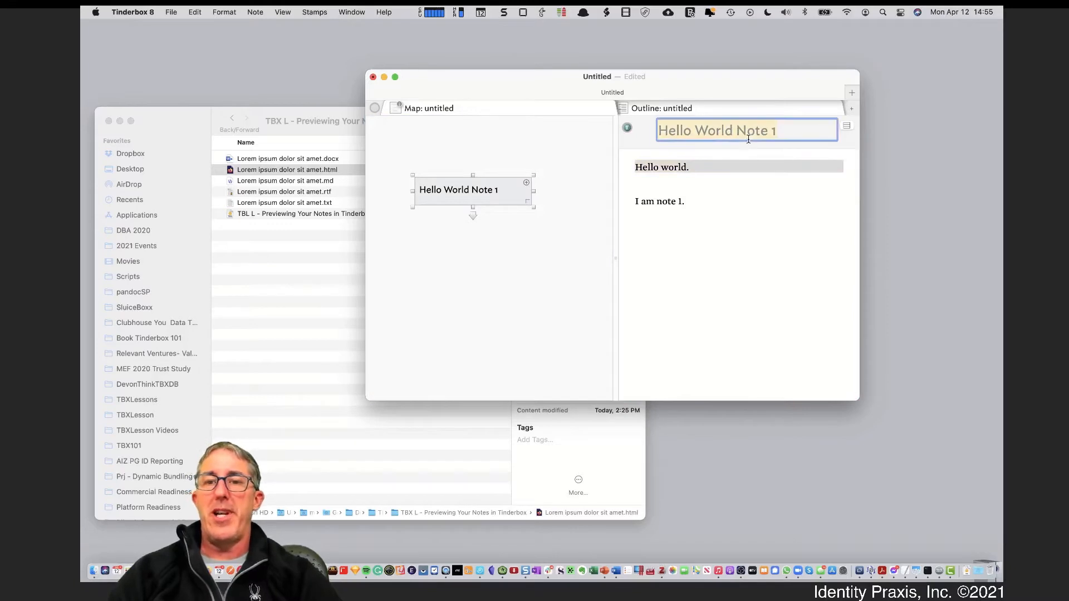
# Add '* Bullet 1' and '* Bullet 2' lines below 'I am note 1.', with blank lines above them
pyautogui.click(737, 209)
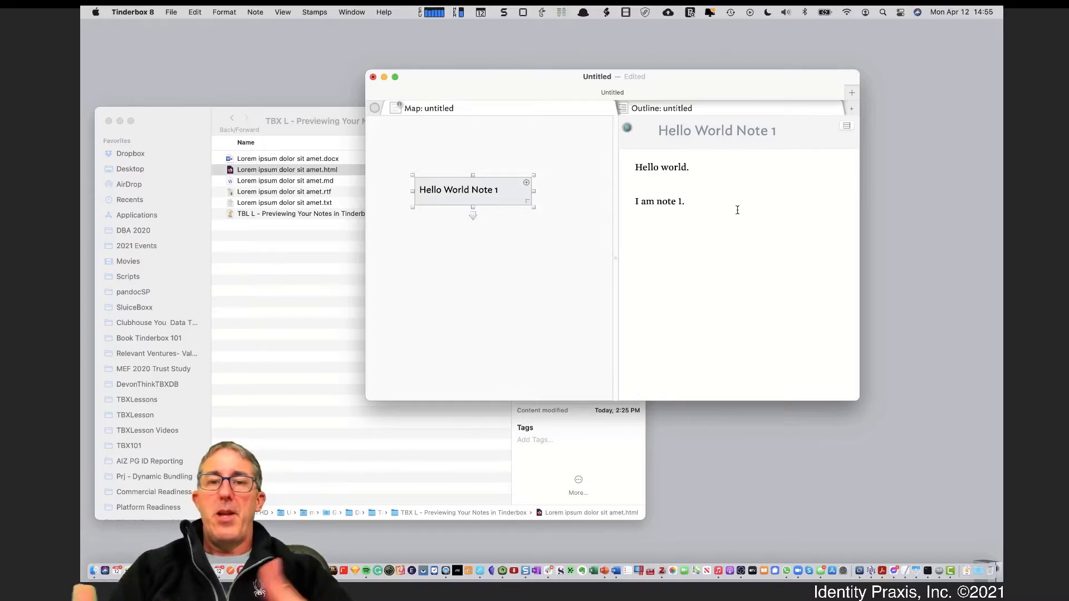
pyautogui.press('Return')
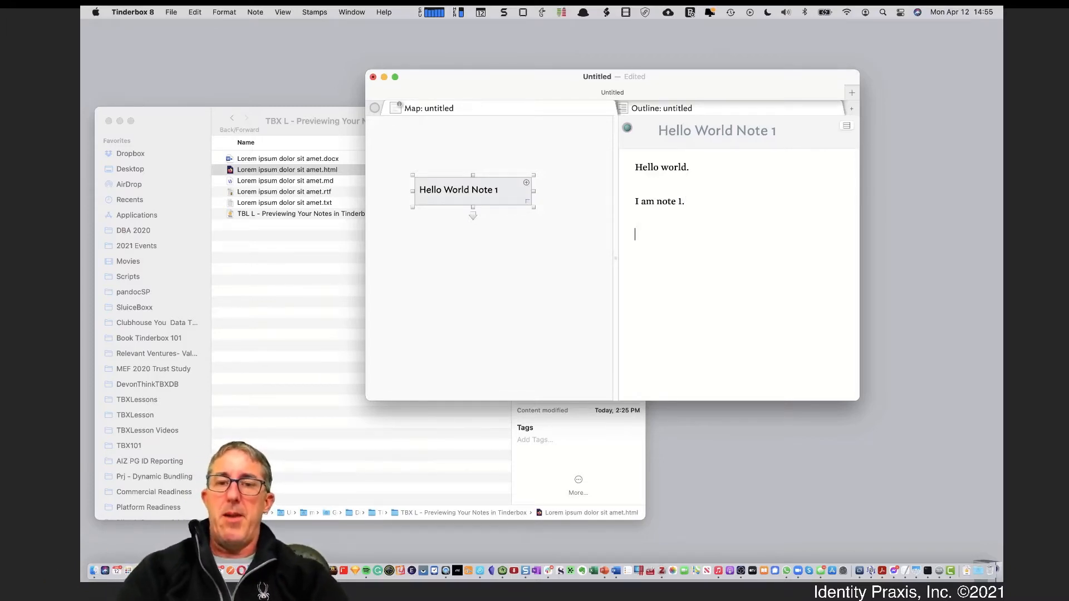
pyautogui.write('*')
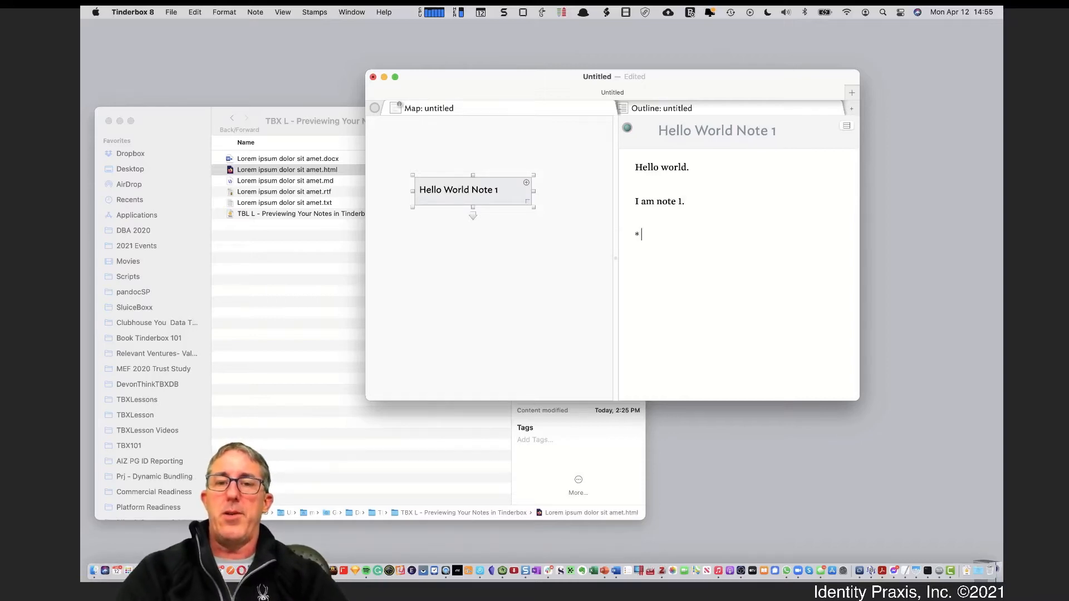
pyautogui.write(' Bullet 1')
pyautogui.press('Return')
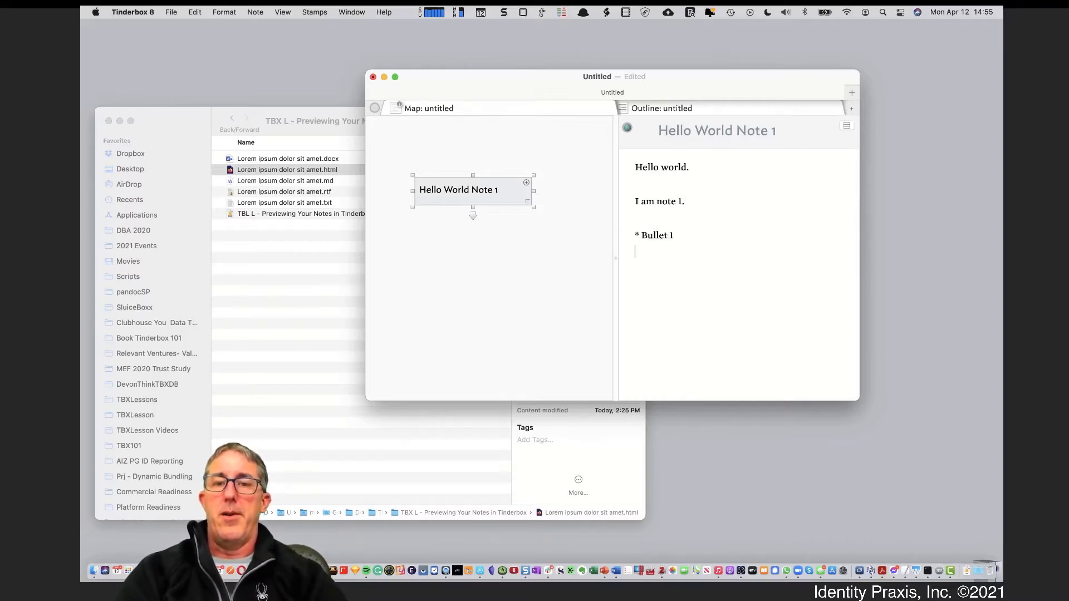
pyautogui.write('* Bul')
pyautogui.press('BackSpace')
pyautogui.press('BackSpace')
pyautogui.press('BackSpace')
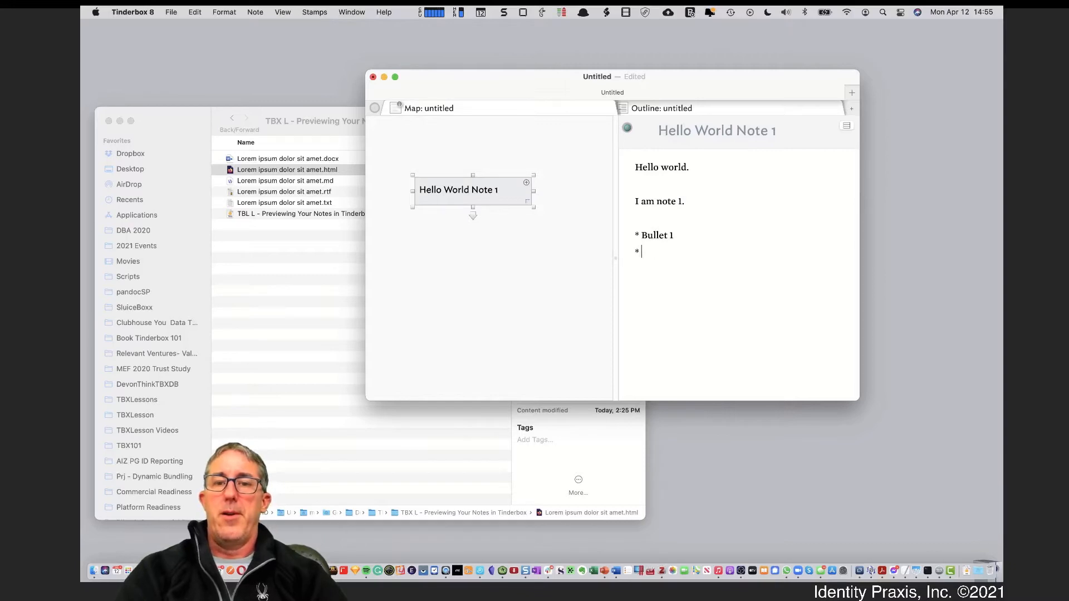
pyautogui.write('Bullet 2')
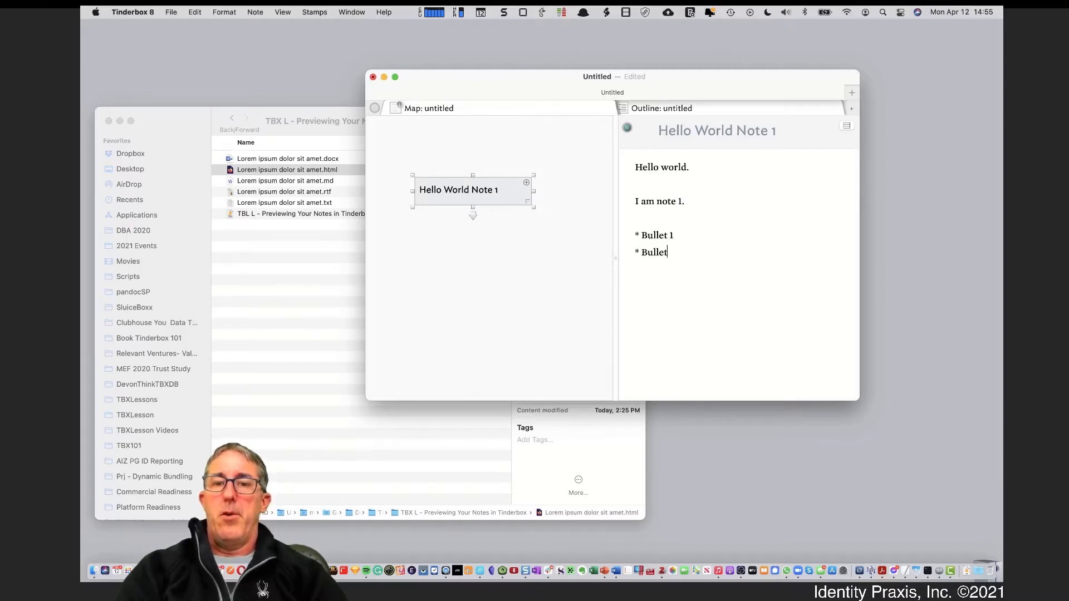
pyautogui.click(723, 203)
pyautogui.press('Return')
pyautogui.press('Return')
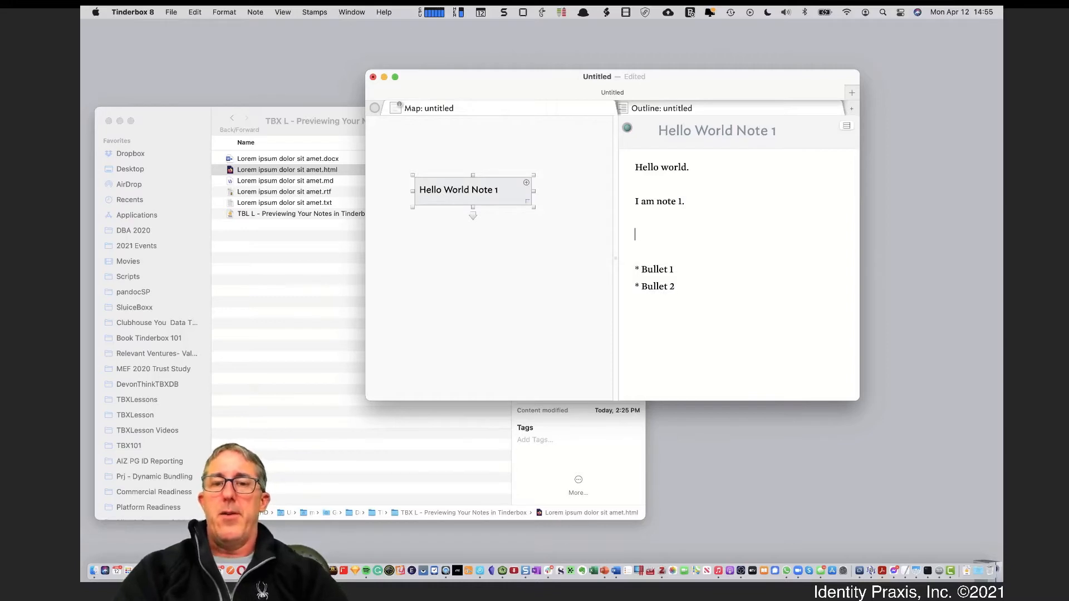
# Type 'This is red.' and colour the word 'red' red with Format > Style > Red
pyautogui.write('This is red.')
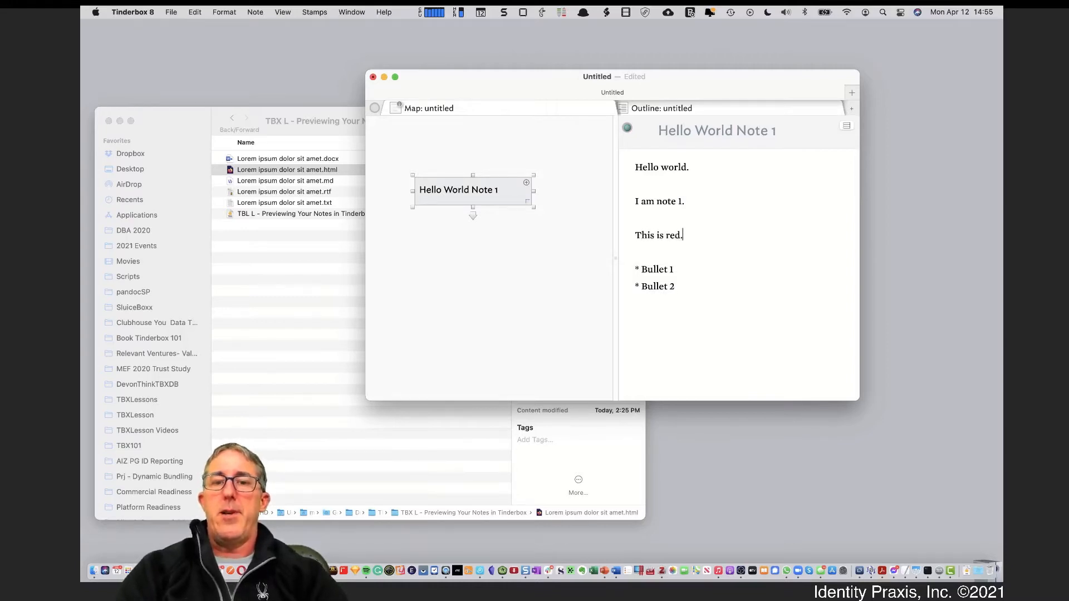
pyautogui.doubleClick(676, 235)
pyautogui.click(226, 12)
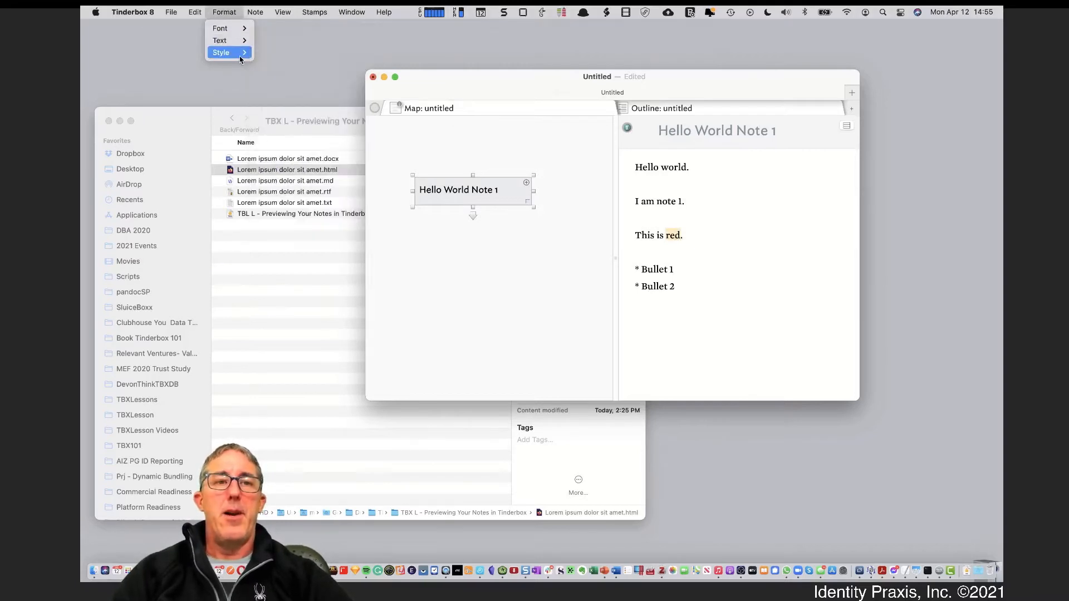
pyautogui.moveTo(236, 52)
pyautogui.click(281, 55)
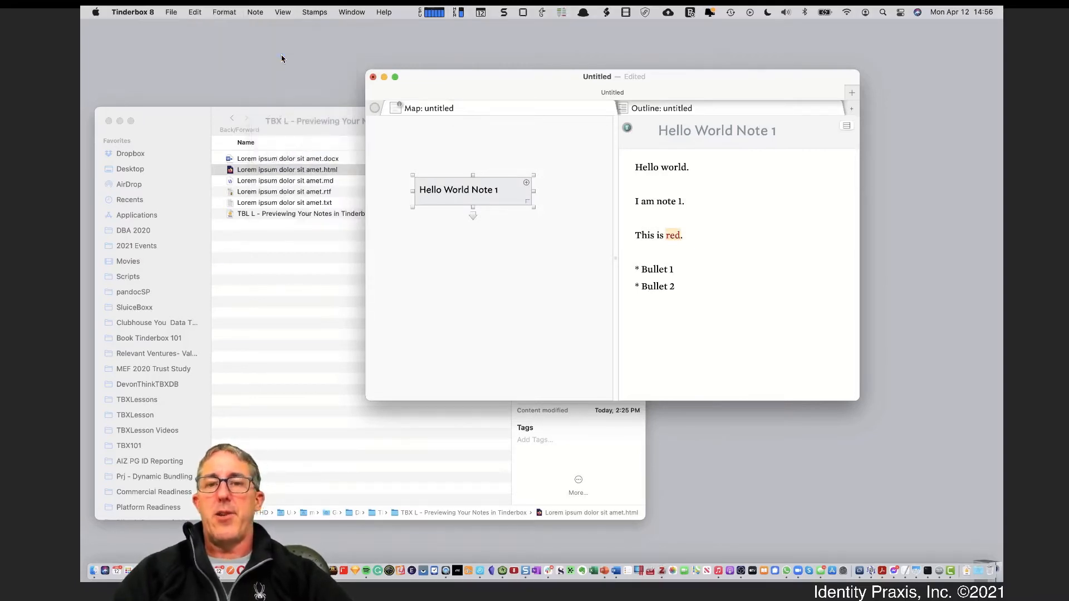
# Add a 'This is centered.' line below 'I am note 1.' and centre it
pyautogui.click(703, 208)
pyautogui.press('Return')
pyautogui.press('Return')
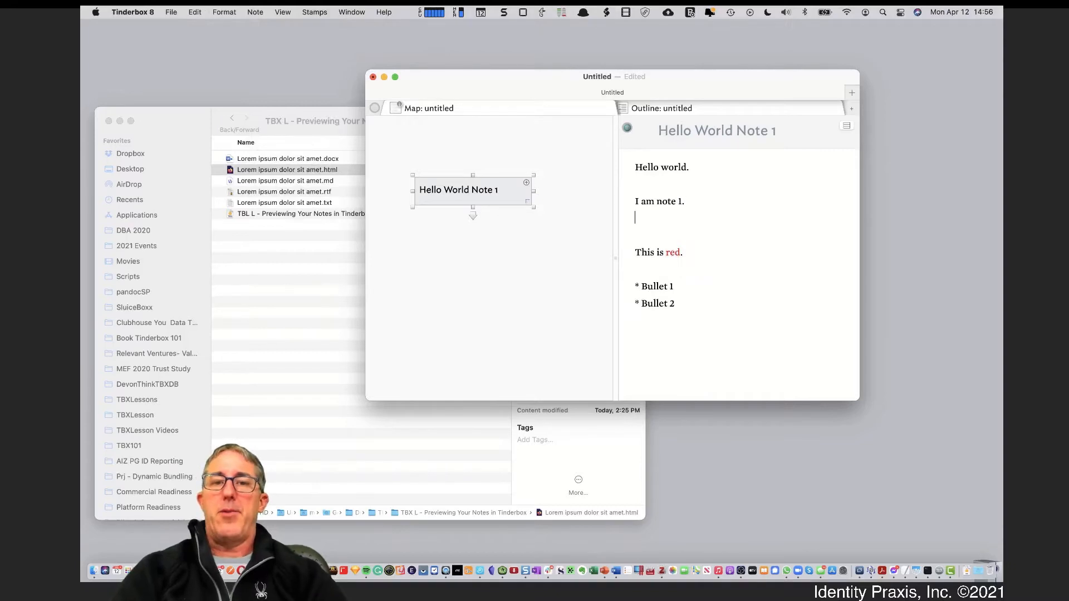
pyautogui.write('This is')
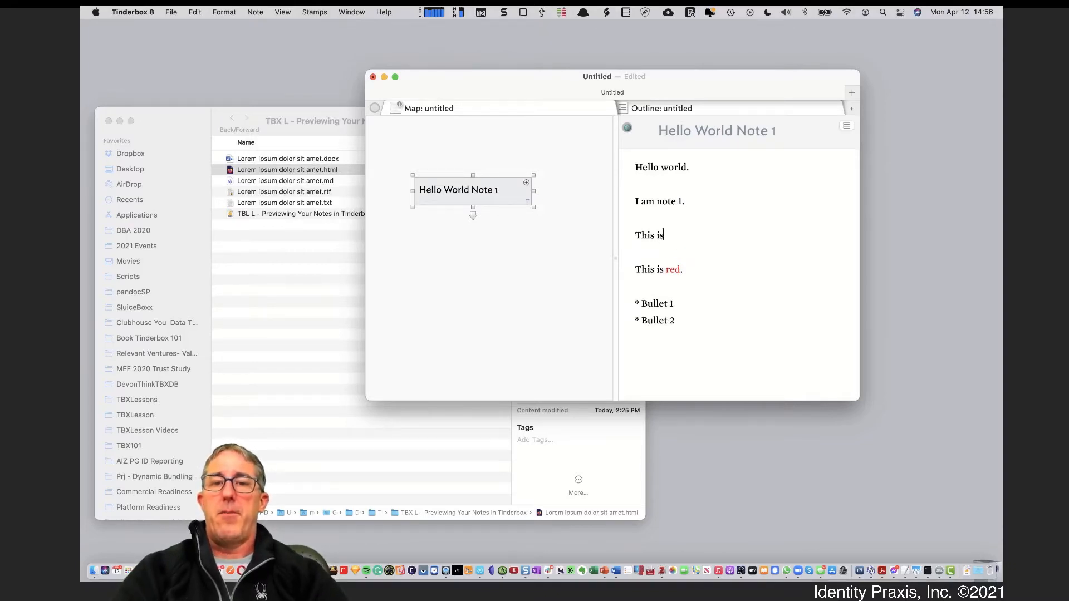
pyautogui.write(' centered.')
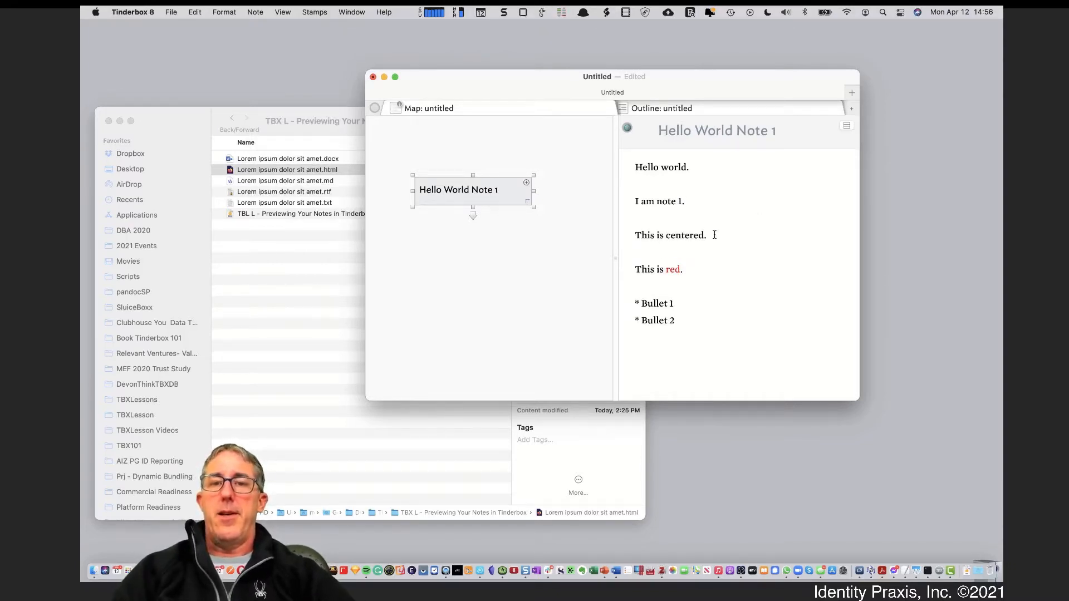
pyautogui.moveTo(714, 235); pyautogui.dragTo(628, 233)
pyautogui.click(231, 14)
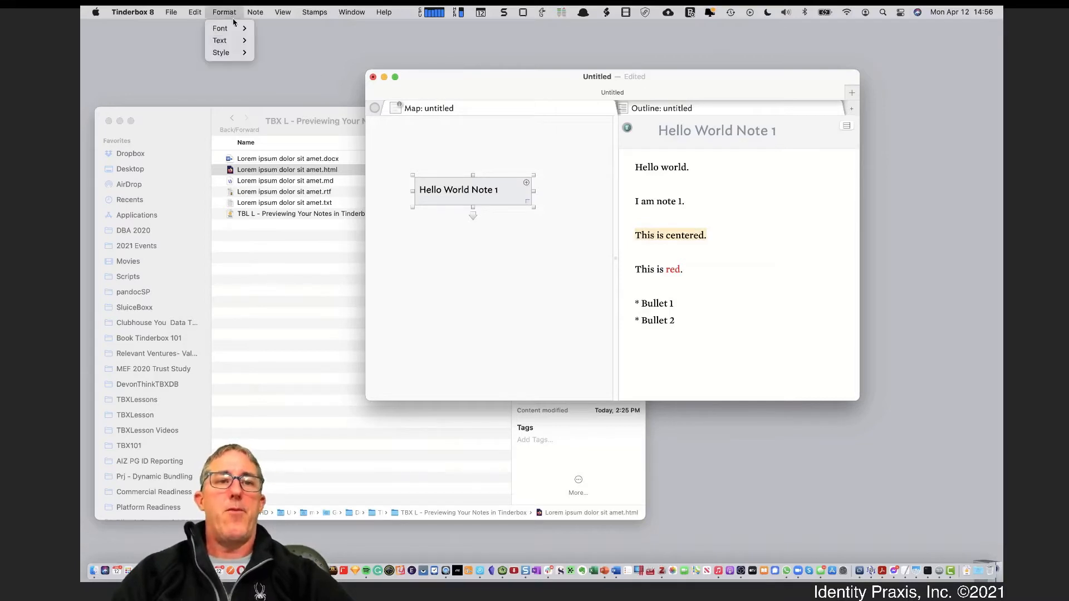
pyautogui.moveTo(222, 41)
pyautogui.click(274, 53)
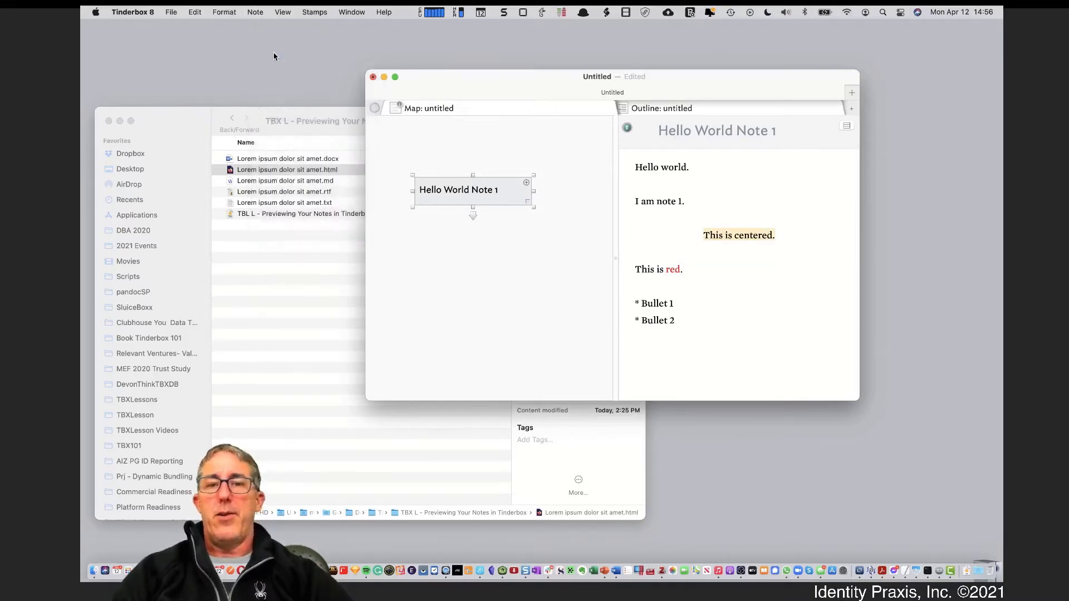
# Show the text ruler and alignment controls from the Format menu
pyautogui.click(228, 13)
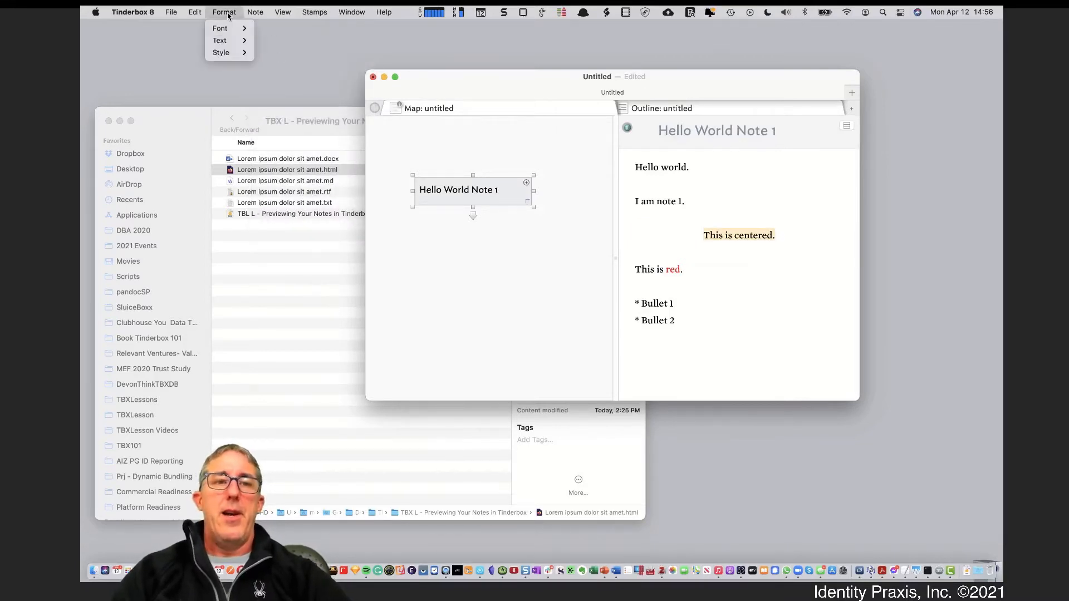
pyautogui.moveTo(231, 52)
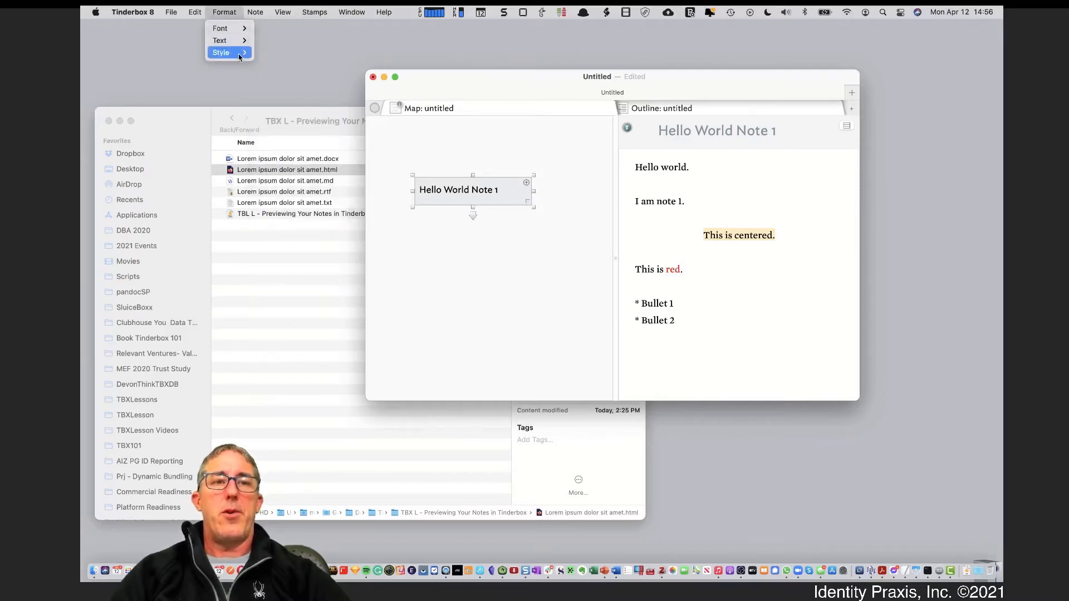
pyautogui.click(298, 138)
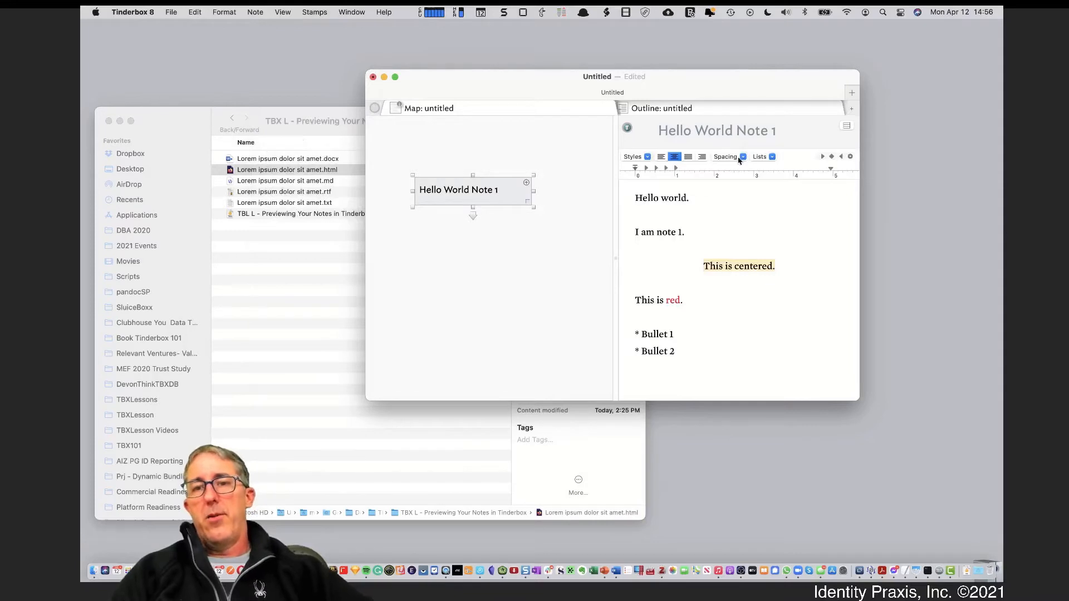
# Right-align the centred line and change its text to 'This is right.'
pyautogui.click(782, 253)
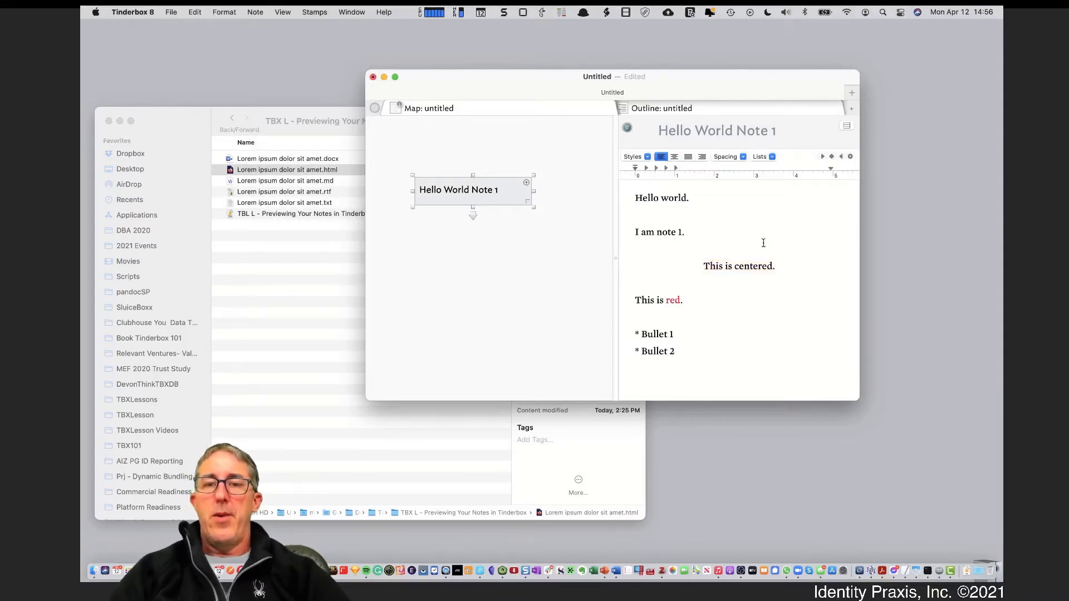
pyautogui.moveTo(783, 266); pyautogui.dragTo(712, 266)
pyautogui.click(702, 156)
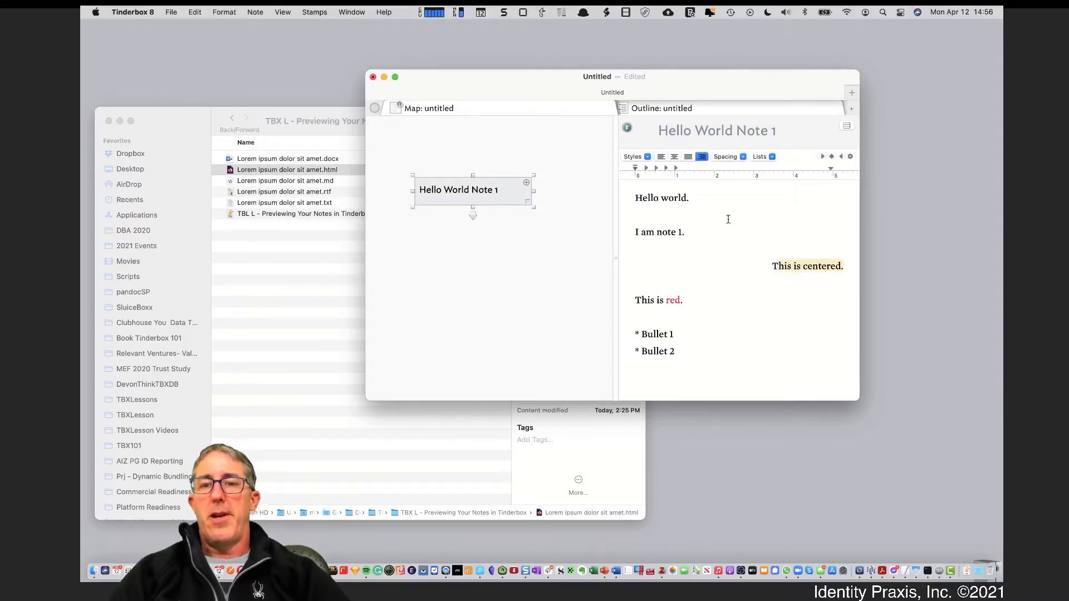
pyautogui.click(742, 243)
pyautogui.doubleClick(816, 266)
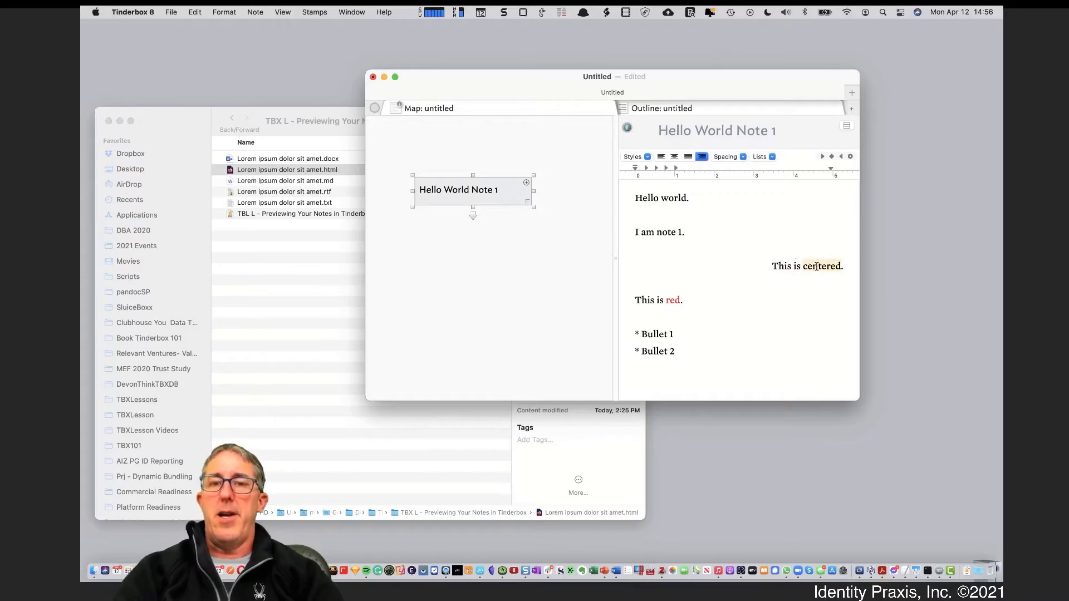
pyautogui.write('right')
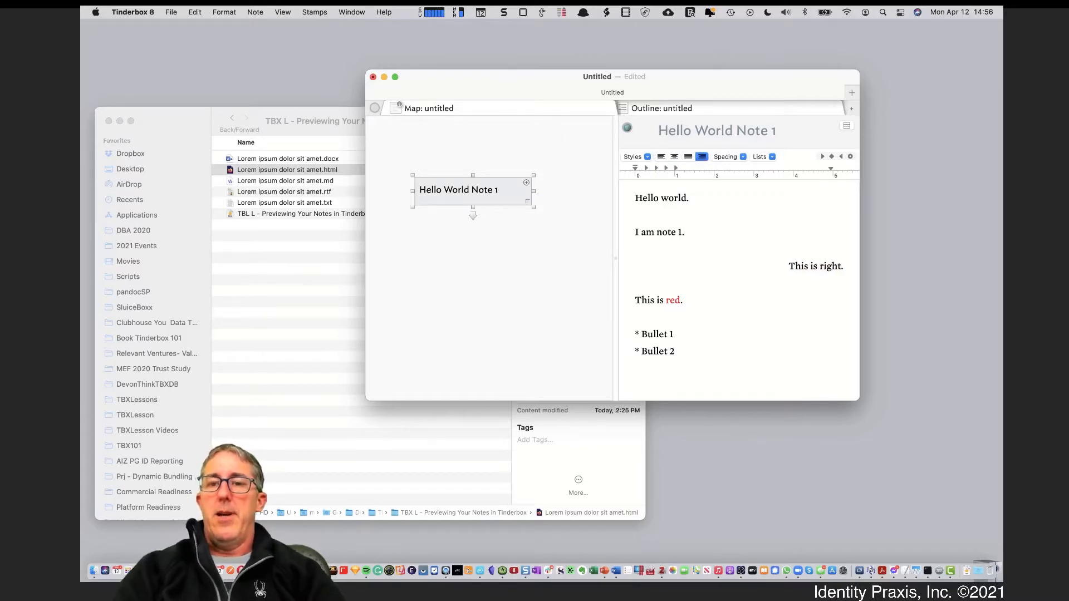
# Add a new 'This is centered.' line above it, centred from the ruler
pyautogui.click(799, 248)
pyautogui.write('This is cen')
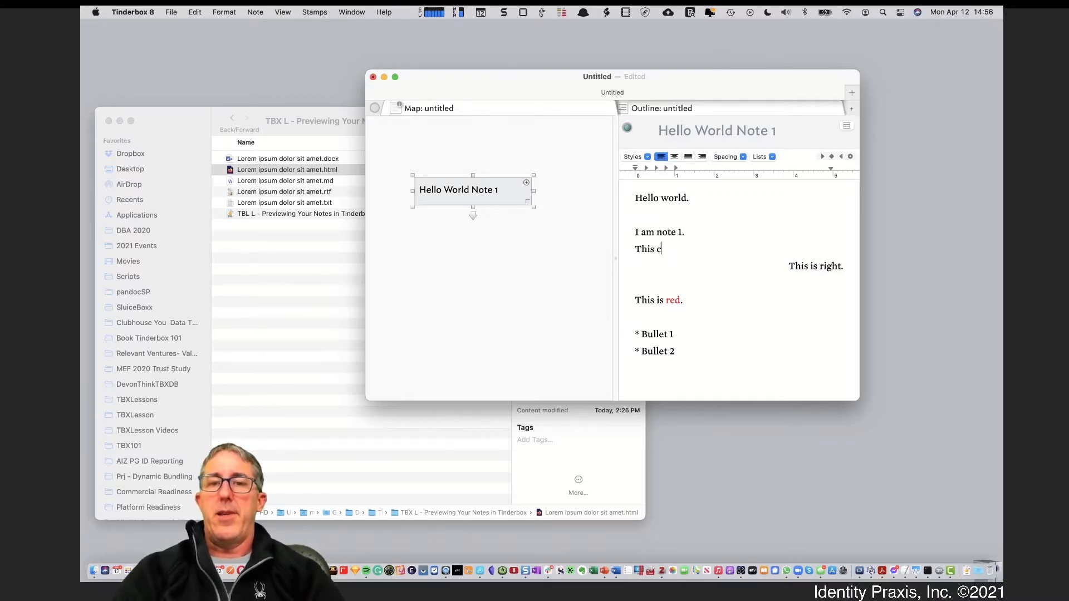
pyautogui.write('tered')
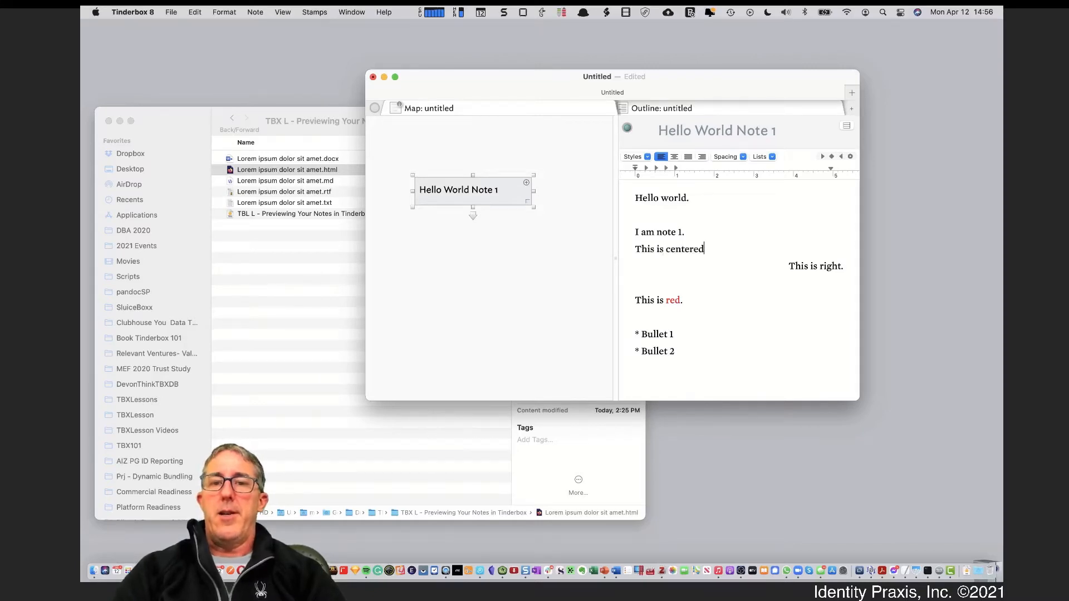
pyautogui.write('.')
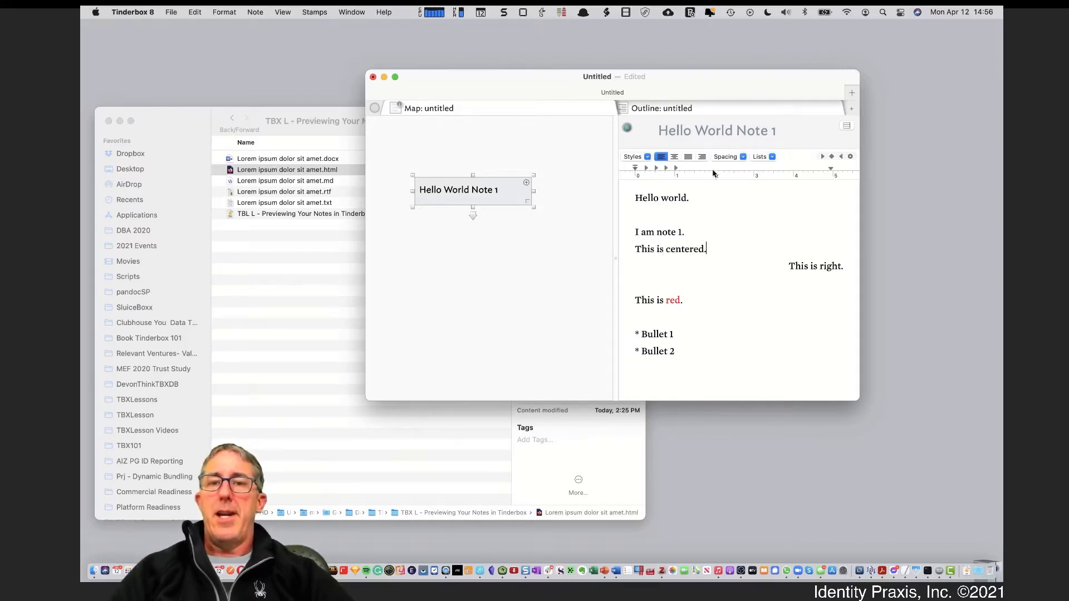
pyautogui.click(676, 156)
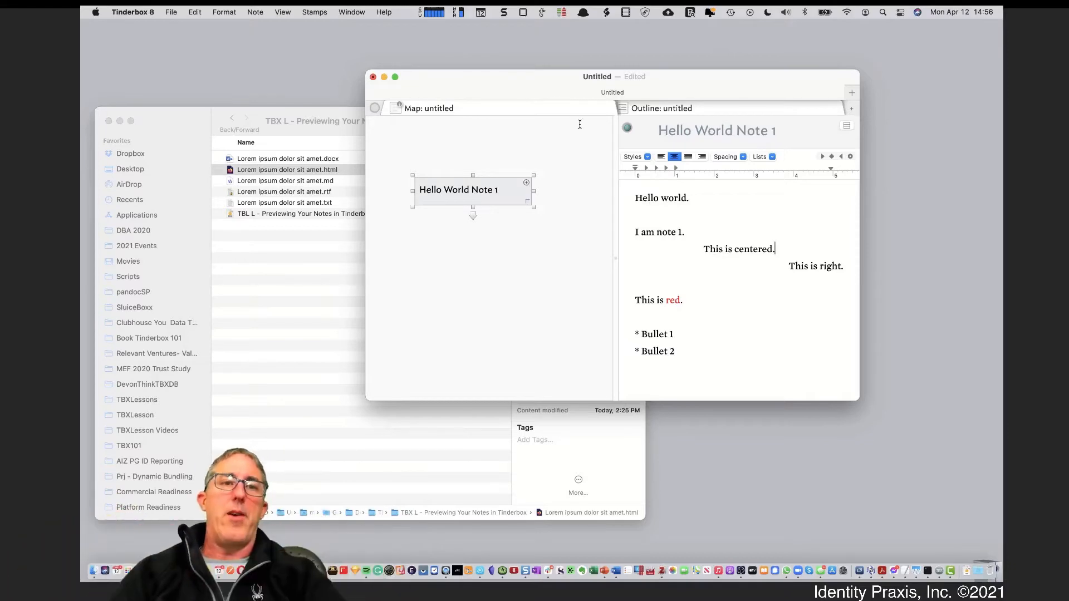
# Turn on Window > Show Text Pane Selector, preview the rendered note, then return to Text
pyautogui.click(342, 12)
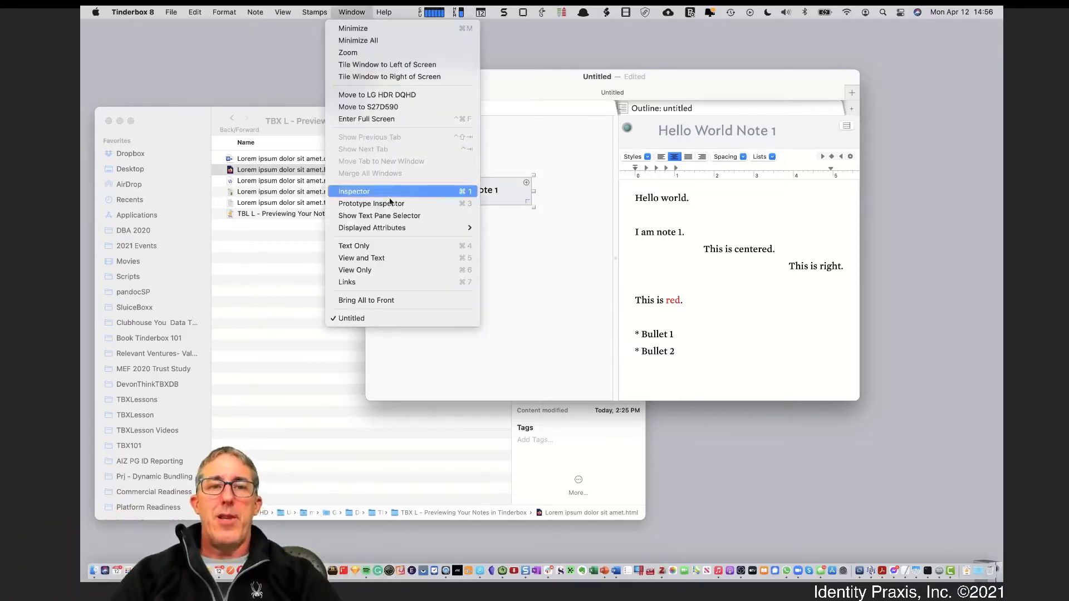
pyautogui.click(393, 215)
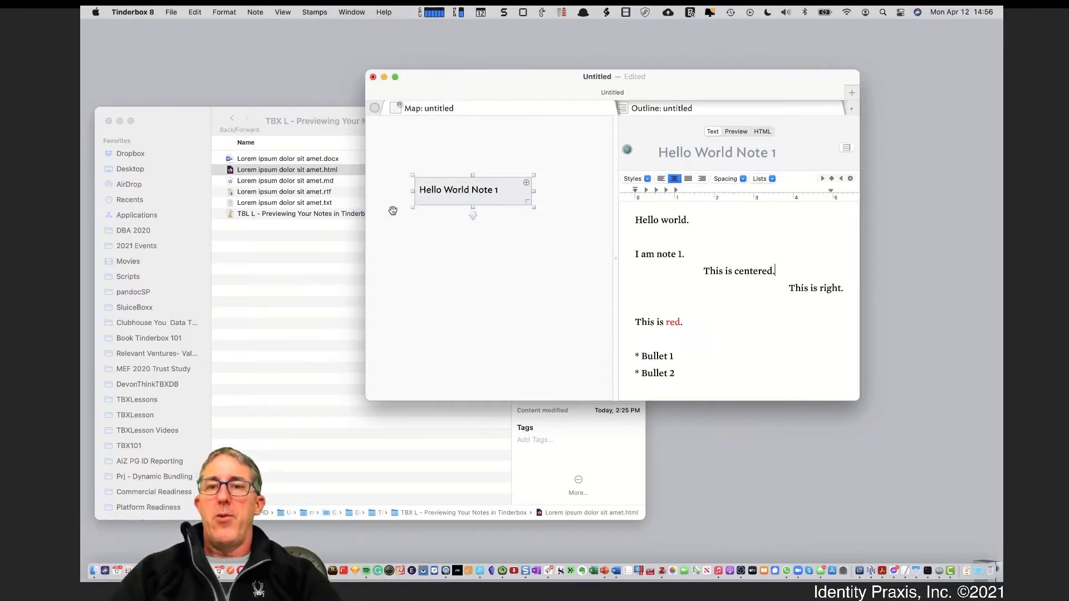
pyautogui.click(739, 134)
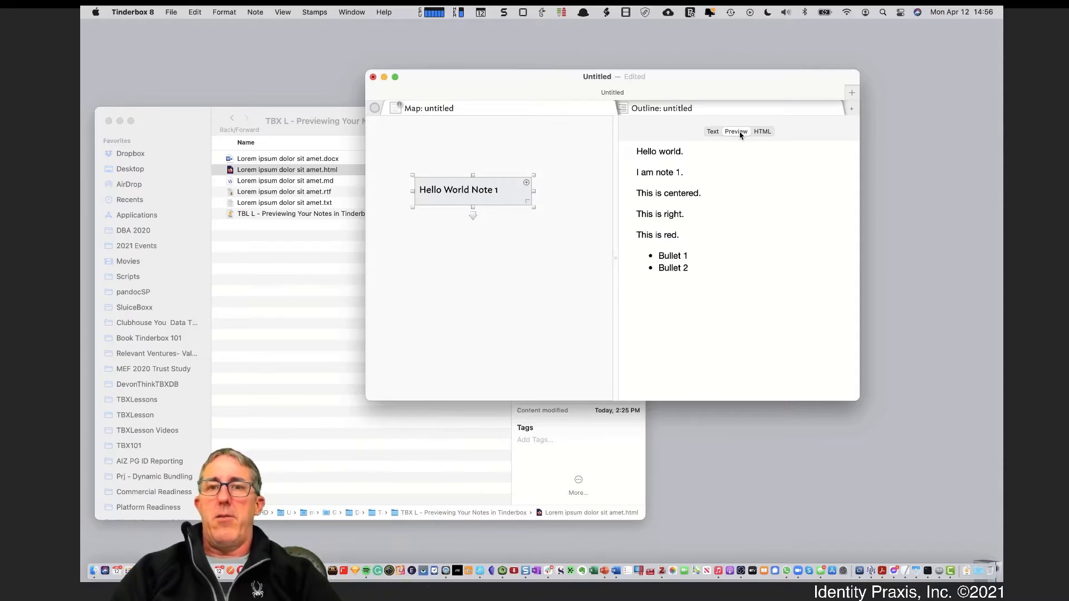
pyautogui.click(729, 134)
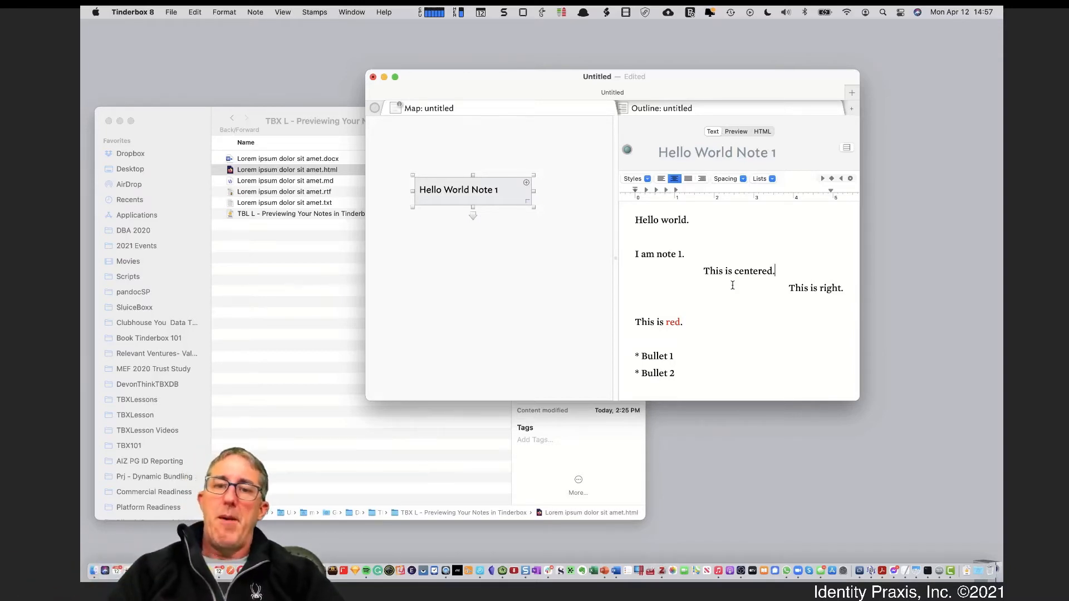
# Paste the copied Critics of RAA paragraph on a new line below '* Bullet 2'
pyautogui.moveTo(775, 271); pyautogui.dragTo(754, 262)
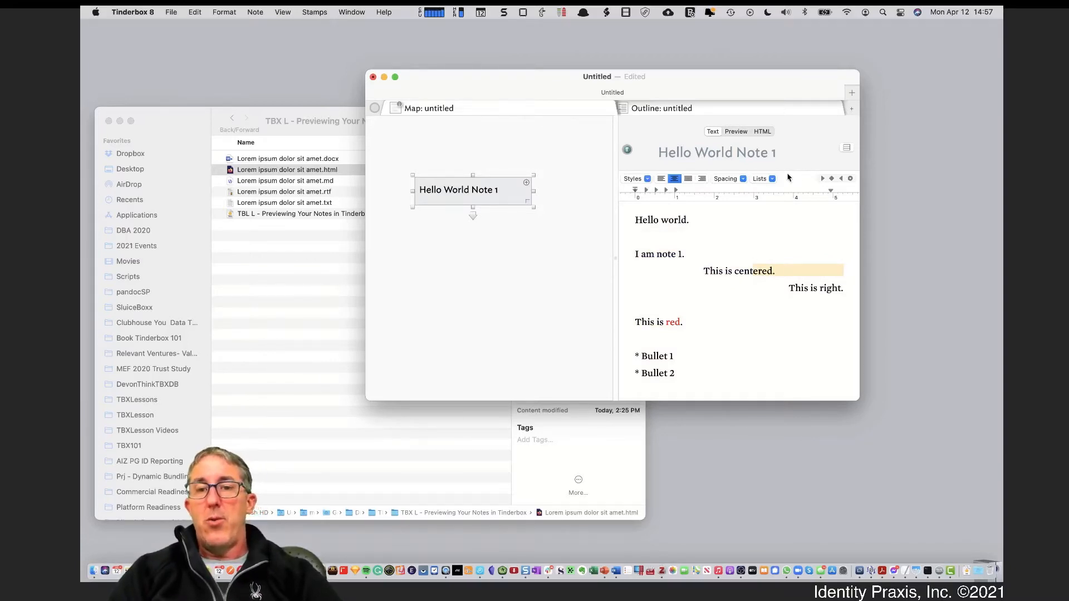
pyautogui.click(228, 12)
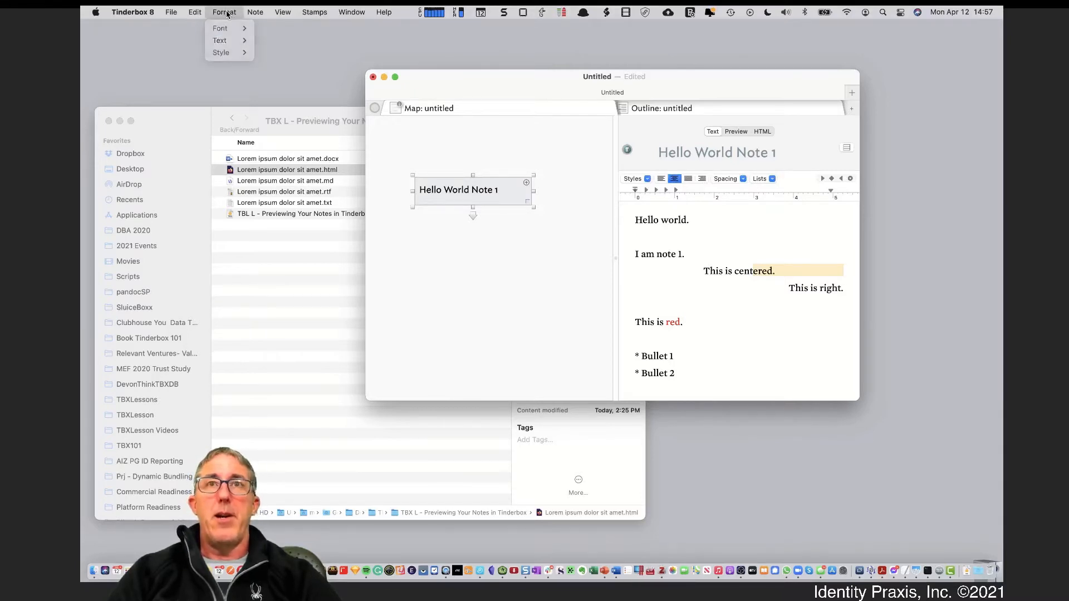
pyautogui.click(227, 14)
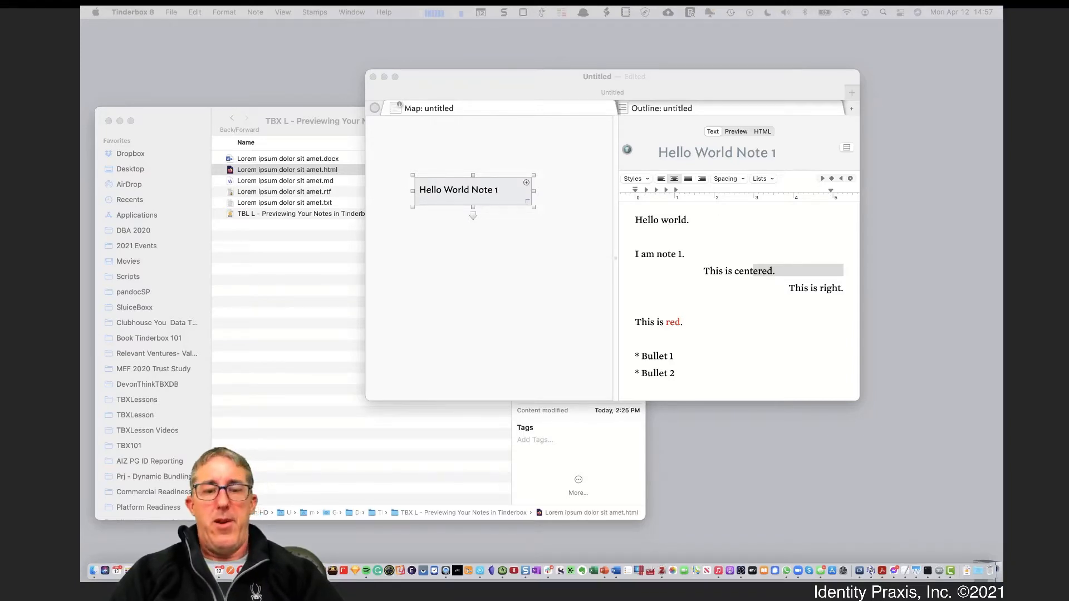
pyautogui.click(728, 377)
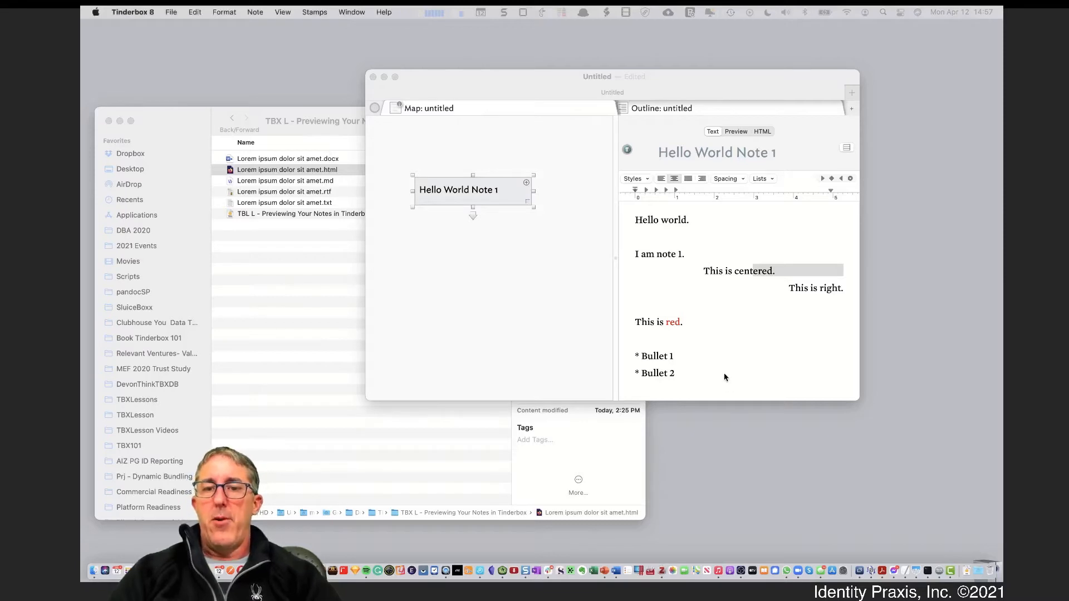
pyautogui.click(707, 371)
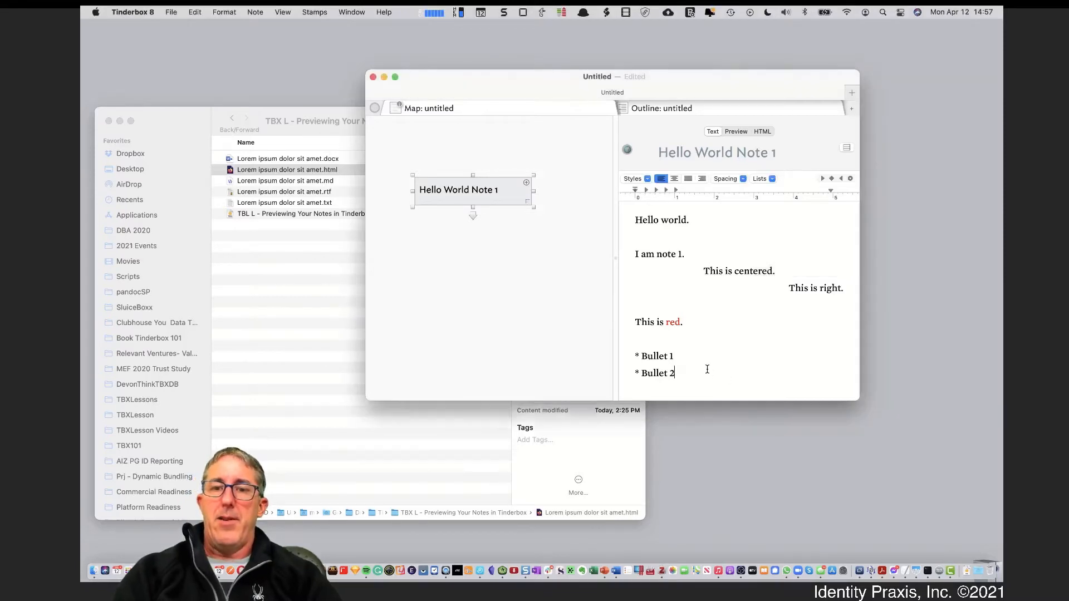
pyautogui.press('Return')
pyautogui.press('Return')
pyautogui.write('Critics of RAA have suggested that the RAA framework lacks sufficiency, relies solely on rationality and deliberate behavior, is methodologically challenged, and is unfalsifiable (Fishbein & Ajzen 2010; Trafimow, 2009).')
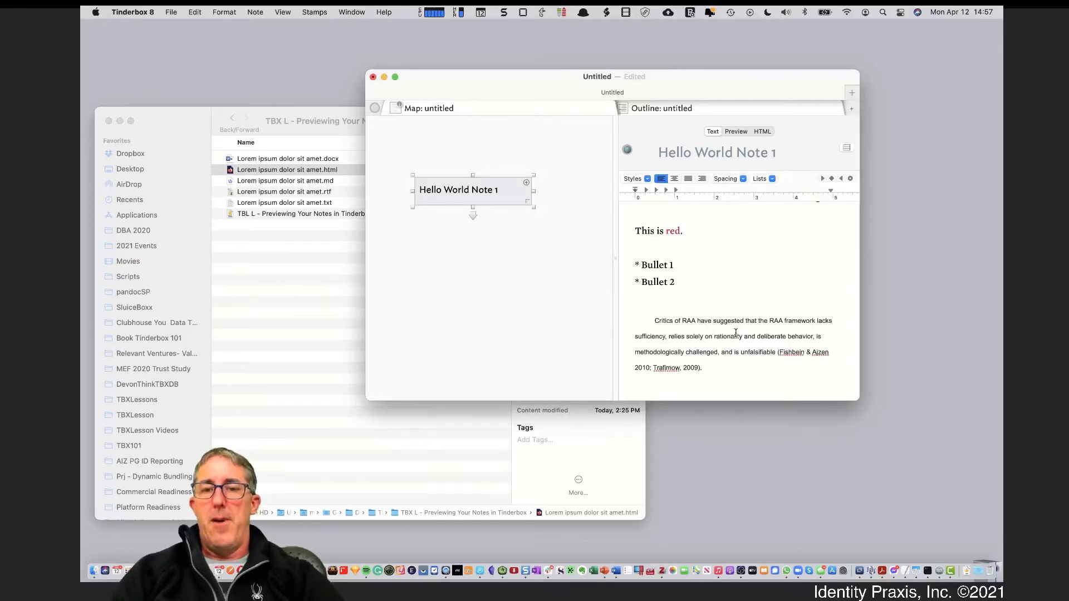
# Compare the pasted paragraph in the Preview pane with the Text pane
pyautogui.scroll(5, 736, 333)
pyautogui.scroll(-5, 735, 333)
pyautogui.moveTo(697, 320); pyautogui.dragTo(718, 363)
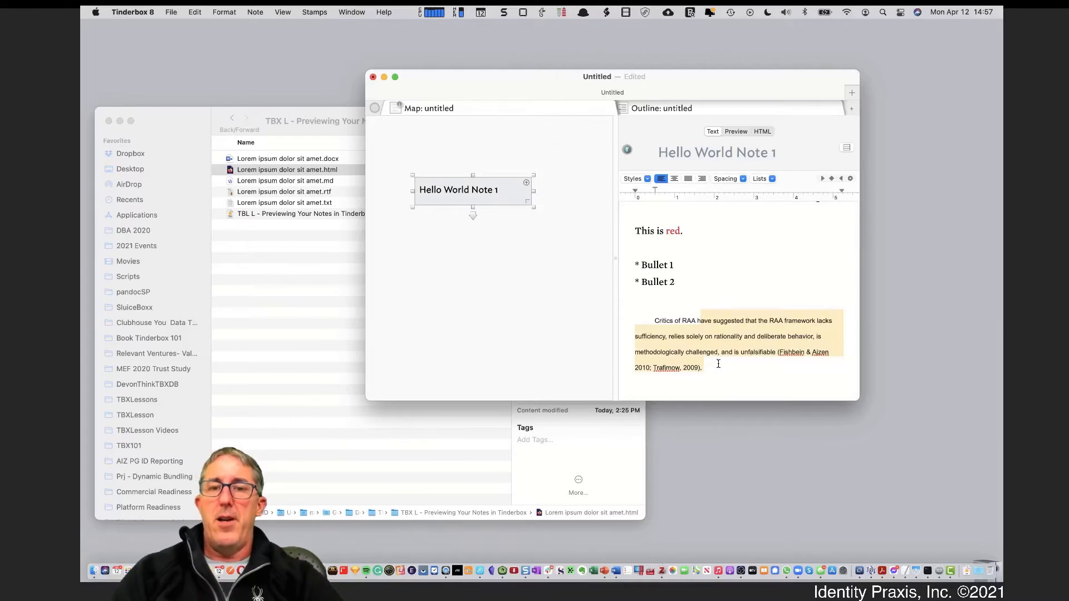
pyautogui.click(736, 131)
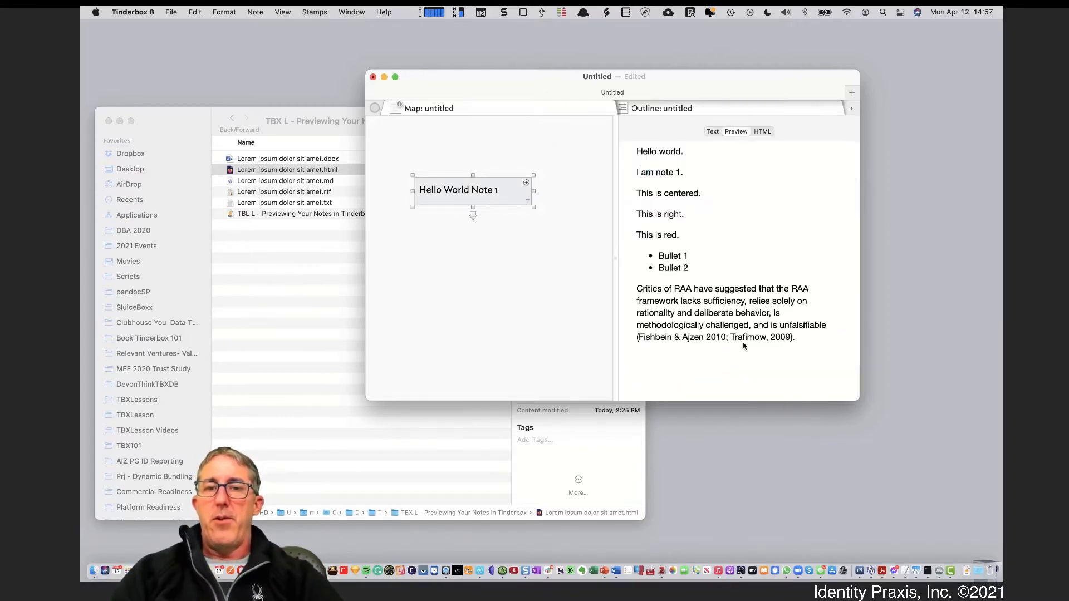
pyautogui.moveTo(744, 346); pyautogui.dragTo(732, 313)
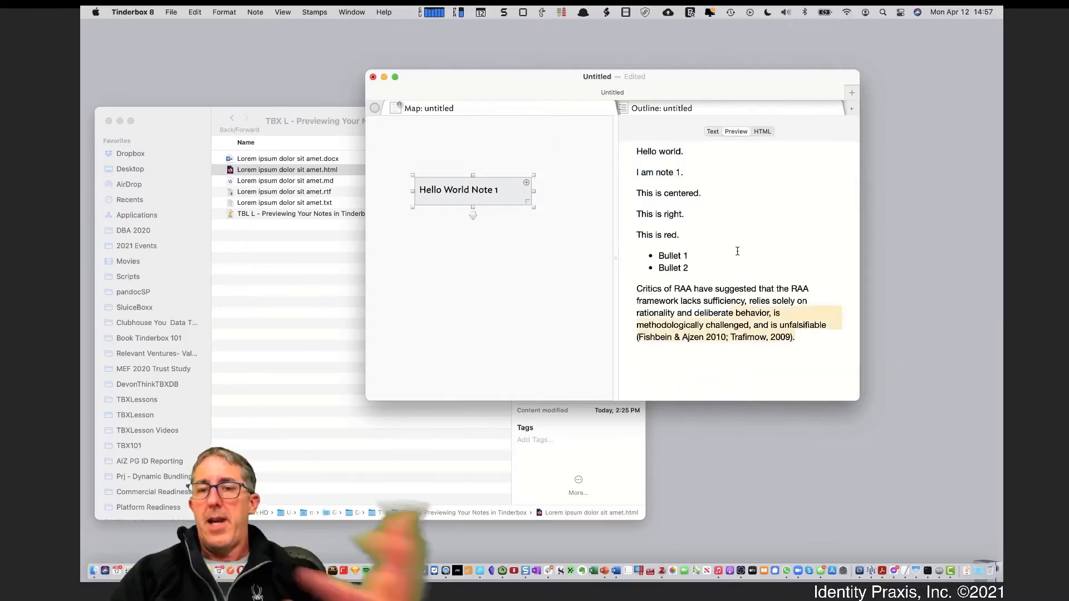
pyautogui.click(713, 133)
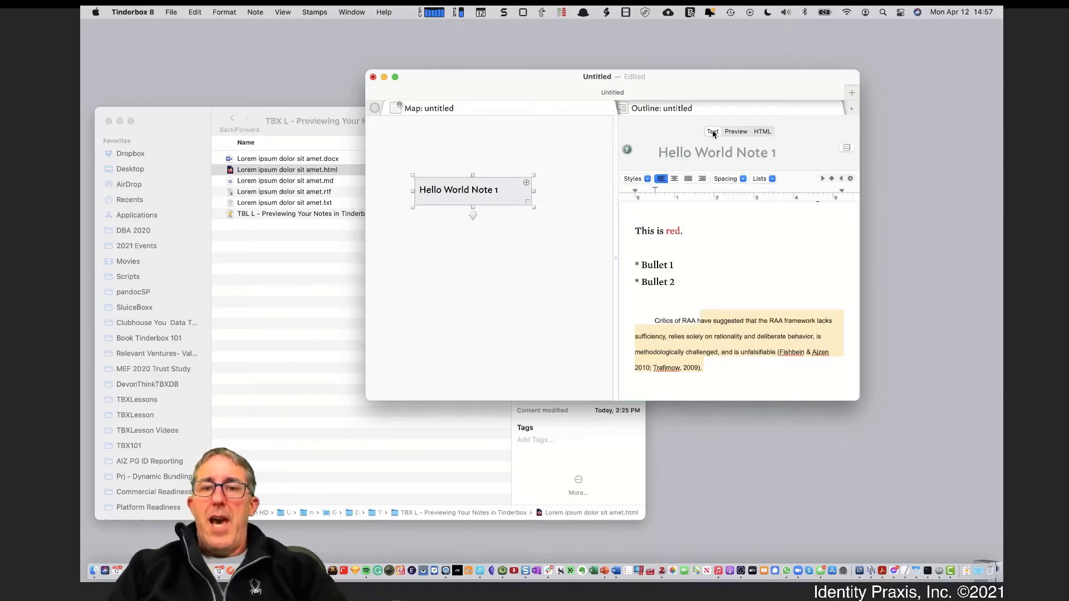
# Recheck the note in Preview, then move Tinderbox aside and bring the sample files Finder window forward
pyautogui.scroll(3, 694, 276)
pyautogui.moveTo(635, 223); pyautogui.dragTo(749, 390)
pyautogui.scroll(-2, 749, 389)
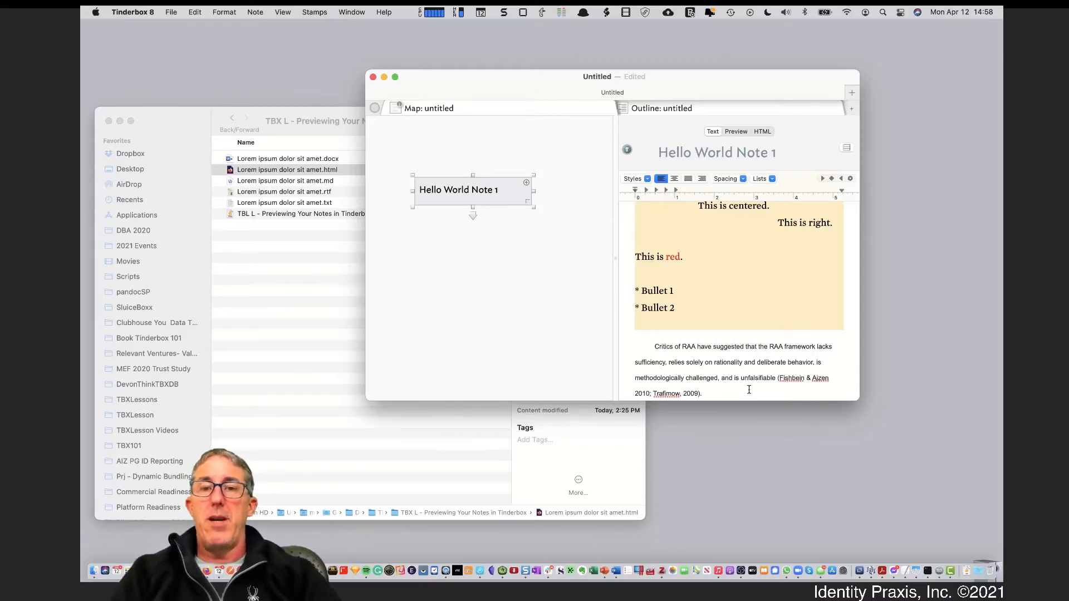
pyautogui.scroll(-1, 749, 389)
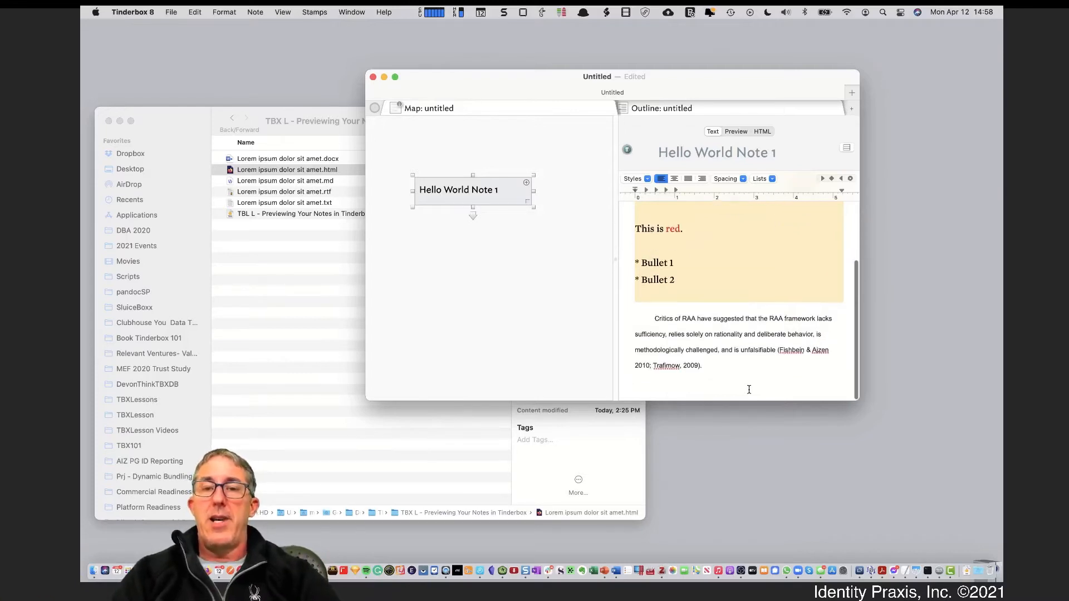
pyautogui.scroll(5, 749, 387)
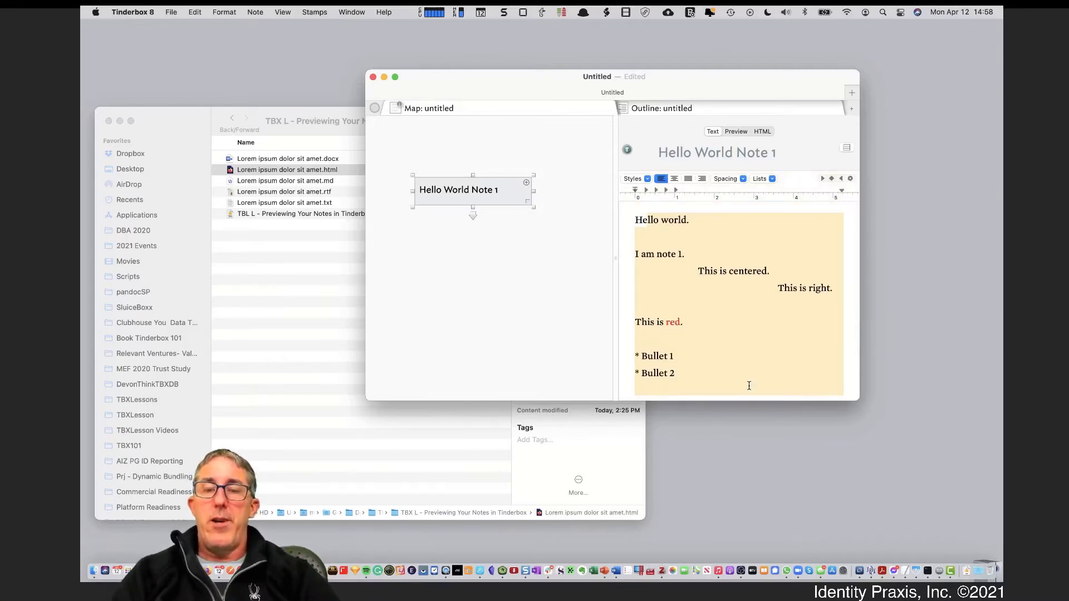
pyautogui.scroll(-4, 748, 385)
pyautogui.scroll(4, 749, 385)
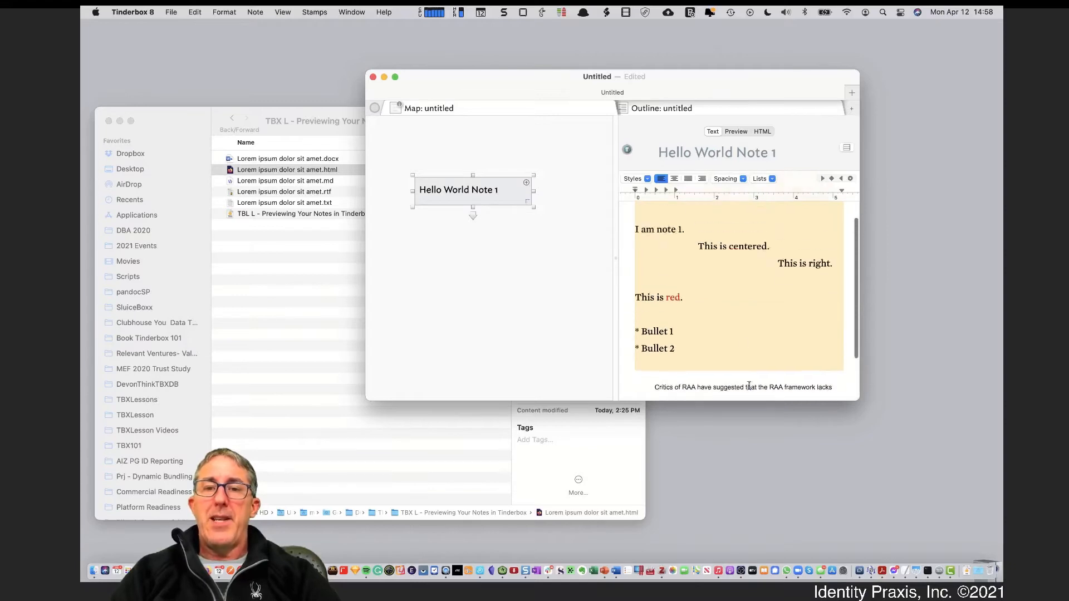
pyautogui.click(737, 131)
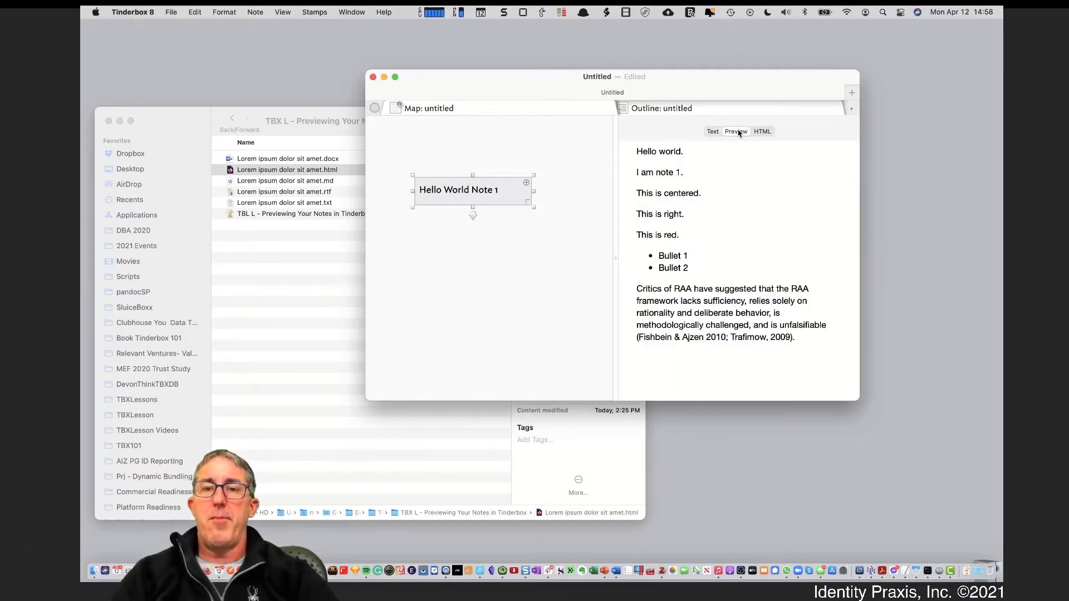
pyautogui.click(721, 132)
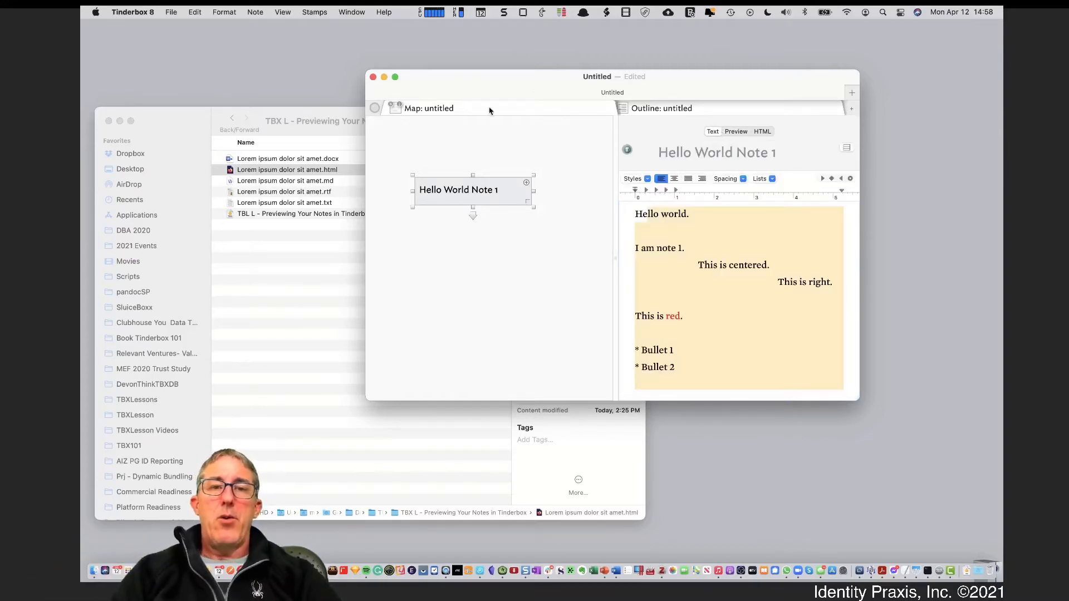
pyautogui.moveTo(492, 89); pyautogui.dragTo(564, 84)
pyautogui.click(345, 208)
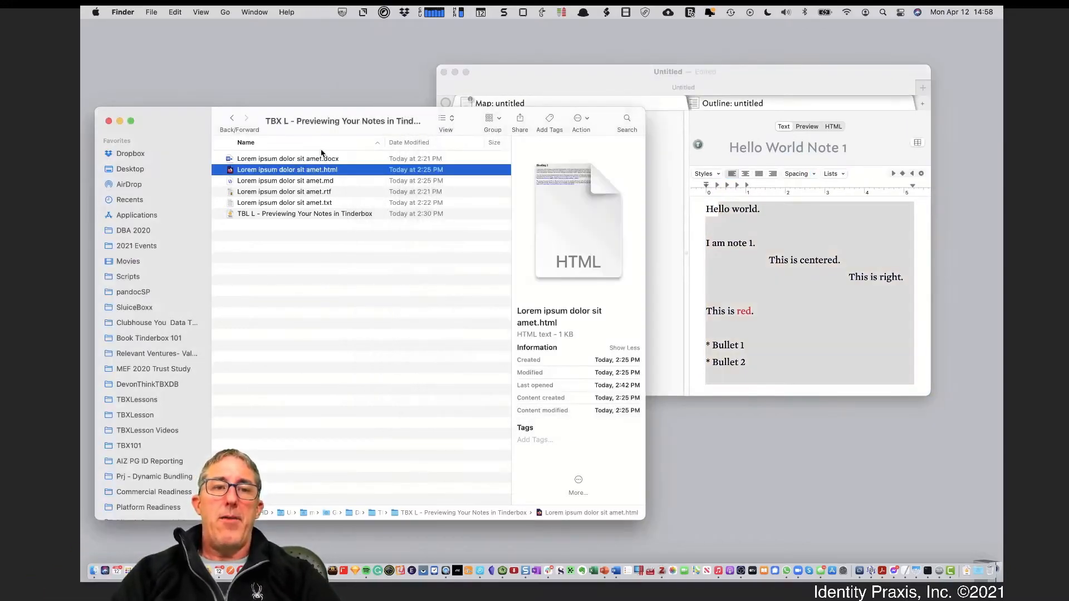
# Open Lorem ipsum dolor sit amet.docx in Word and inspect its heading, paragraph and italic quote
pyautogui.click(321, 159)
pyautogui.doubleClick(321, 162)
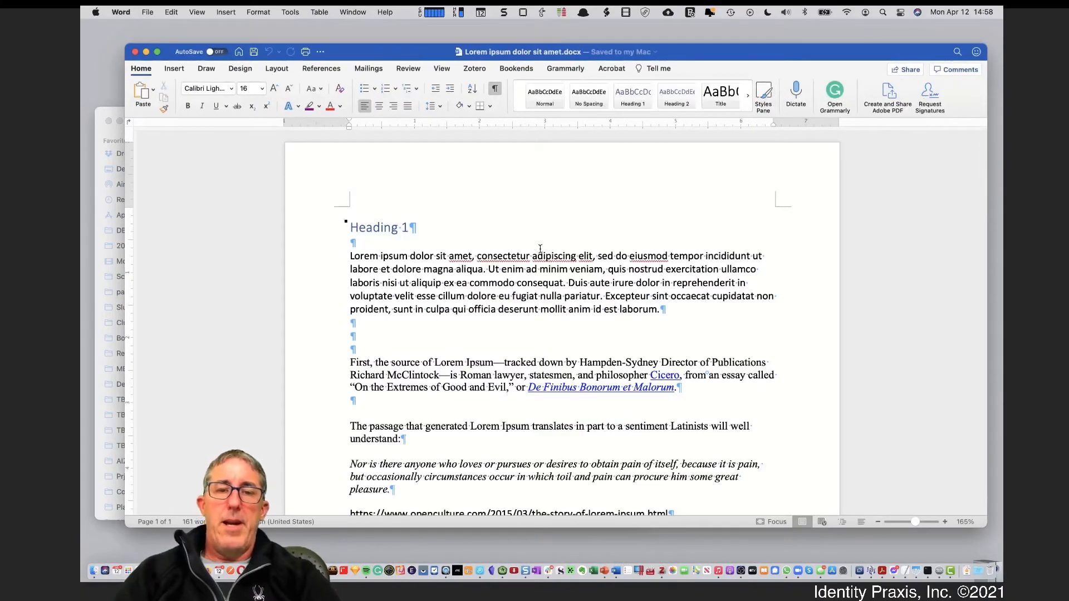
pyautogui.moveTo(354, 243); pyautogui.dragTo(489, 306)
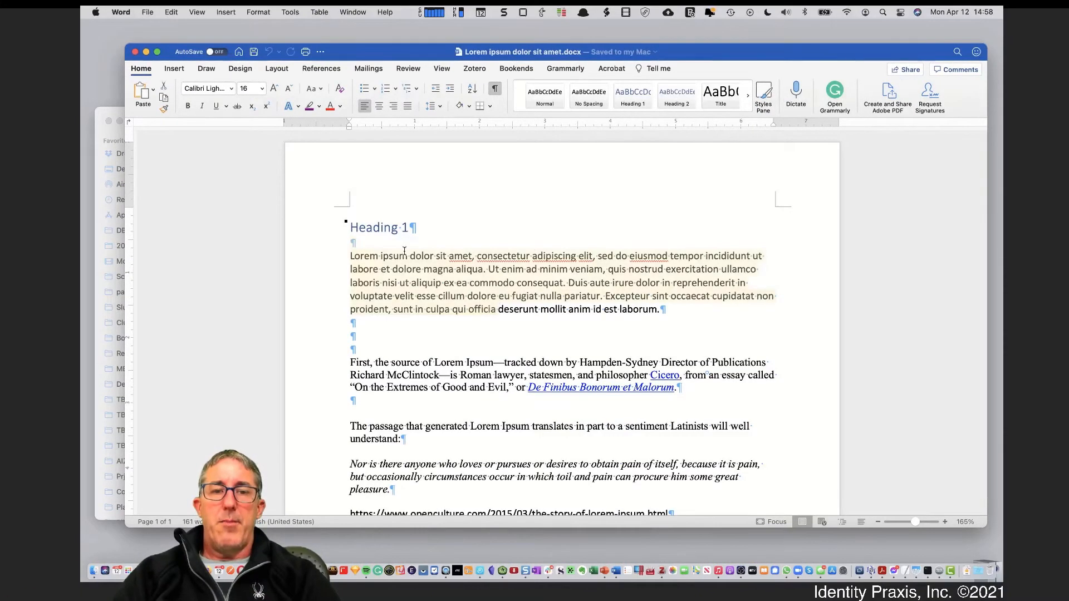
pyautogui.click(337, 228)
pyautogui.click(643, 386)
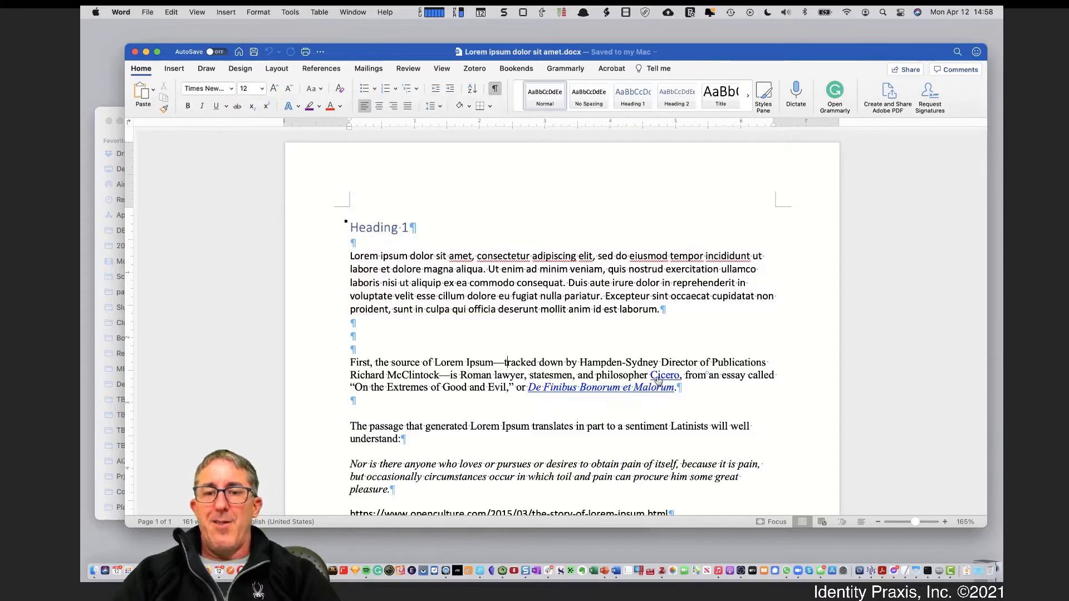
pyautogui.scroll(-2, 557, 462)
pyautogui.moveTo(380, 407); pyautogui.dragTo(438, 448)
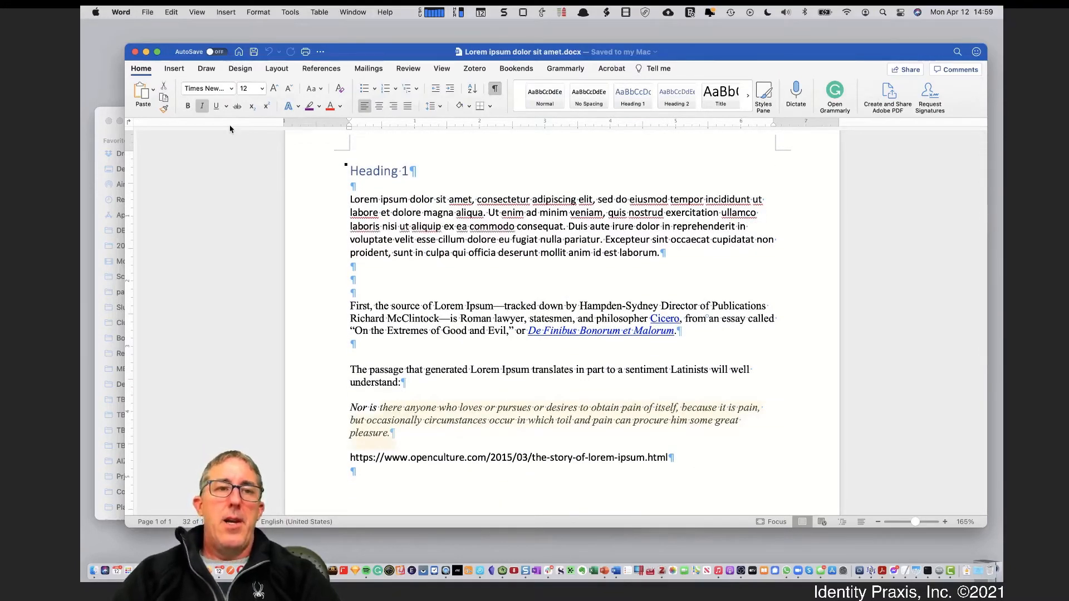
# Cancel File > Save As after viewing the File Format list, then close the document with Cmd+W
pyautogui.click(150, 14)
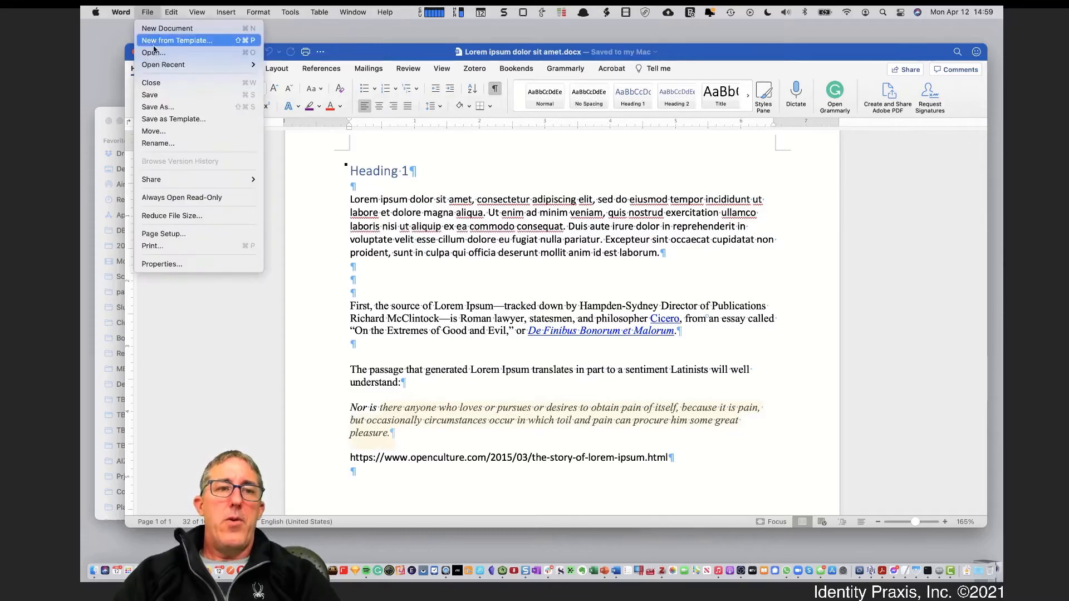
pyautogui.click(170, 109)
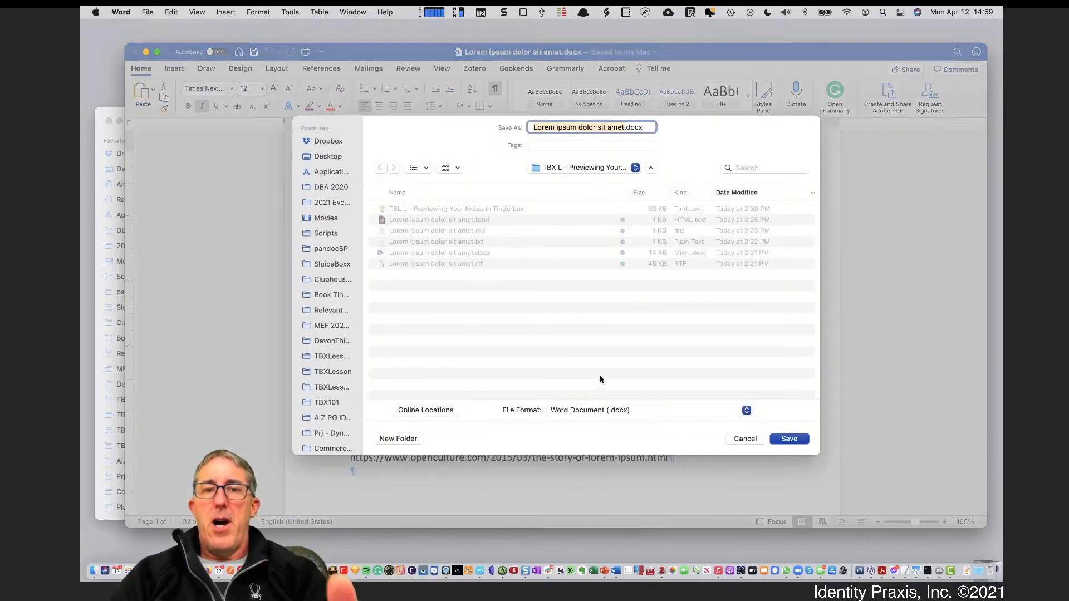
pyautogui.click(597, 413)
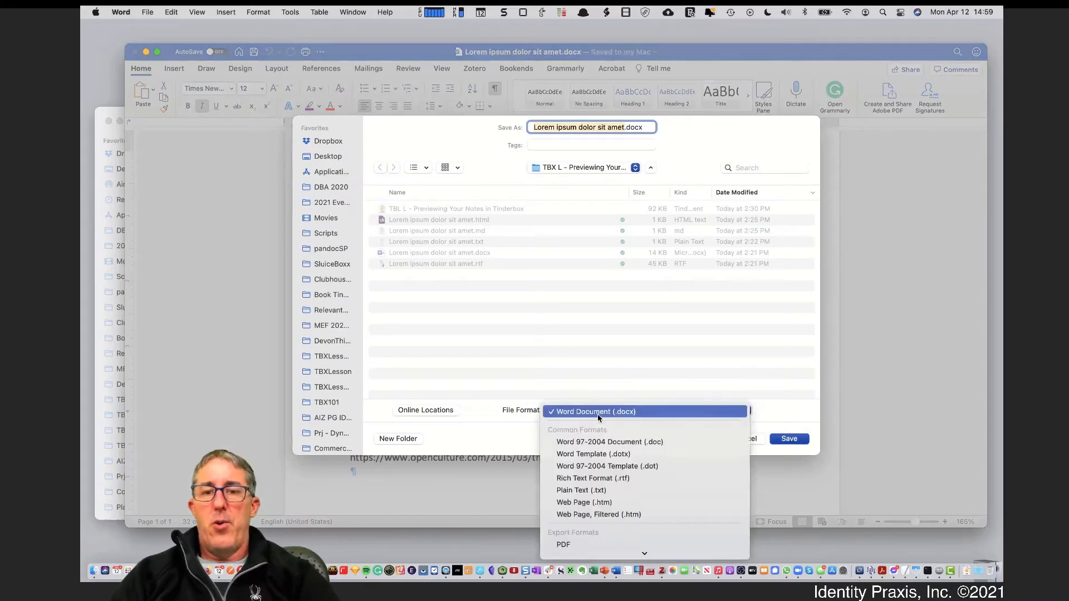
pyautogui.click(769, 372)
pyautogui.click(753, 435)
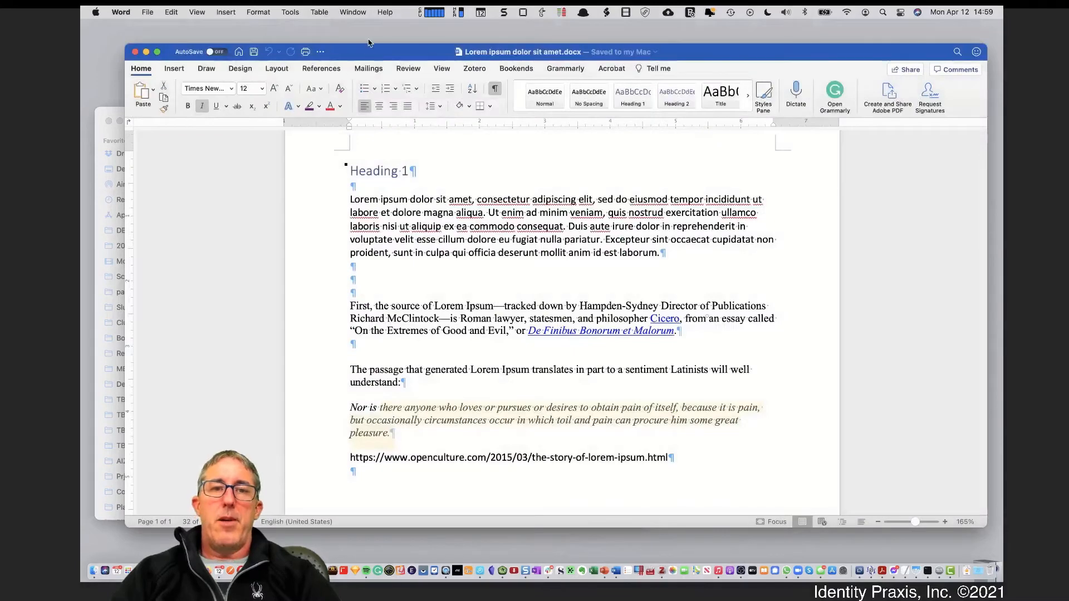
pyautogui.press('super+w')
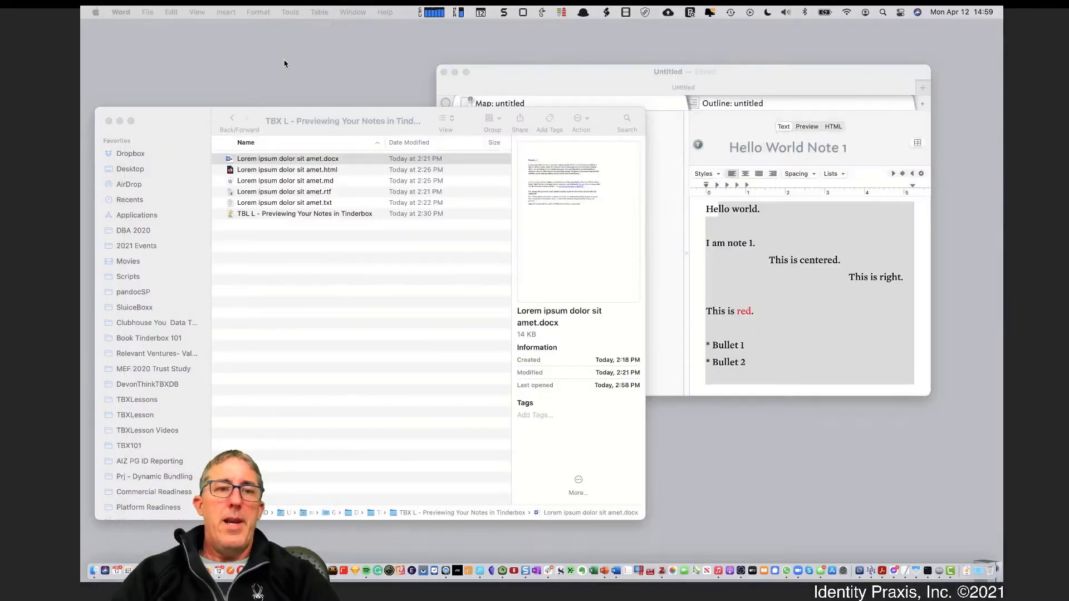
# Open Lorem ipsum dolor sit amet.rtf with BBEdit from Finder's right-click Open With menu
pyautogui.click(302, 105)
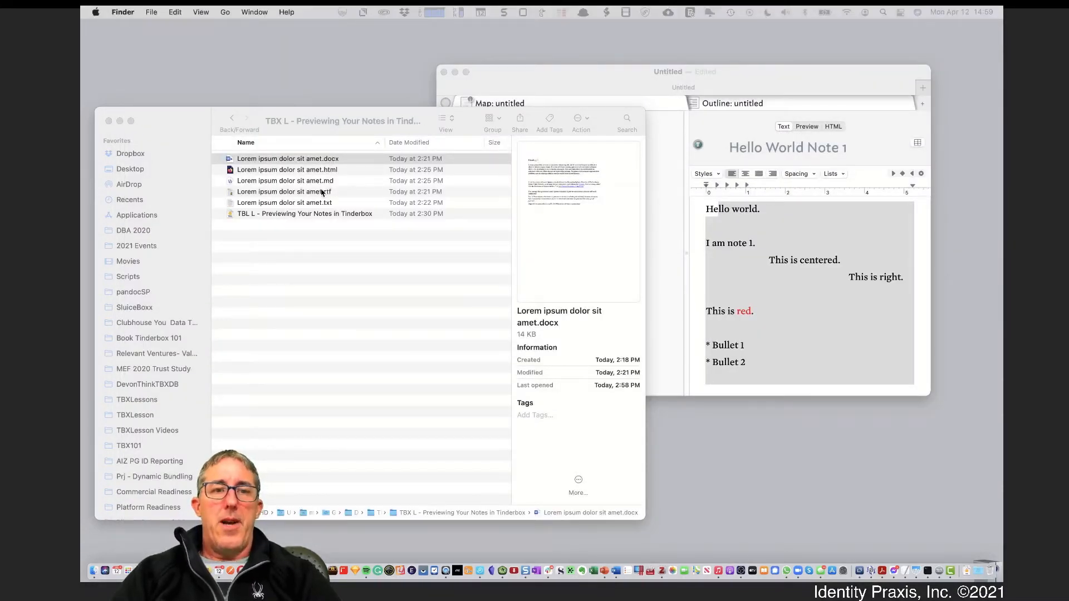
pyautogui.click(317, 192)
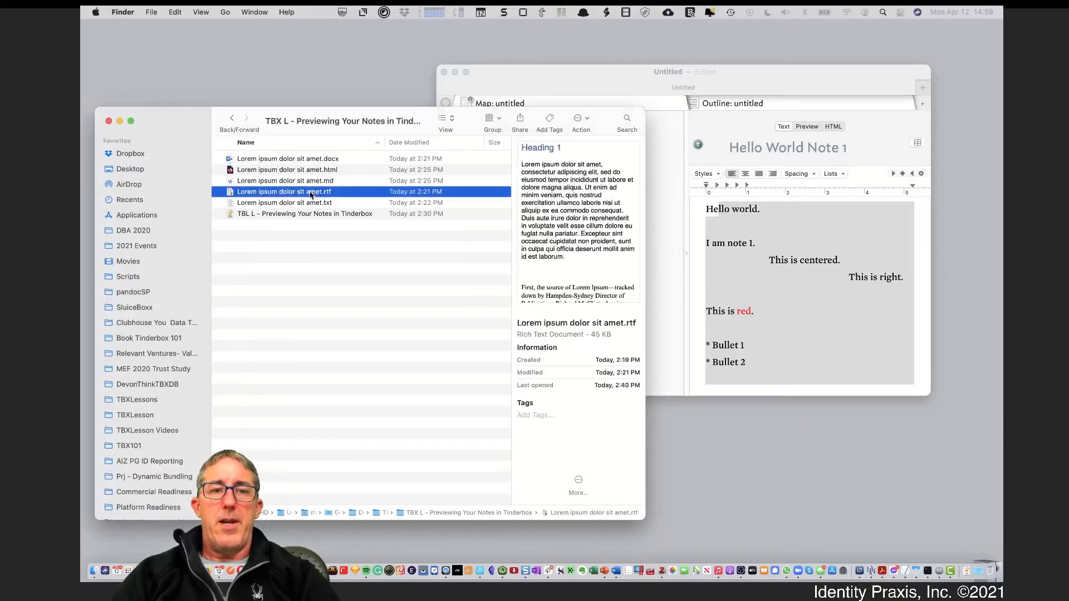
pyautogui.rightClick(311, 192)
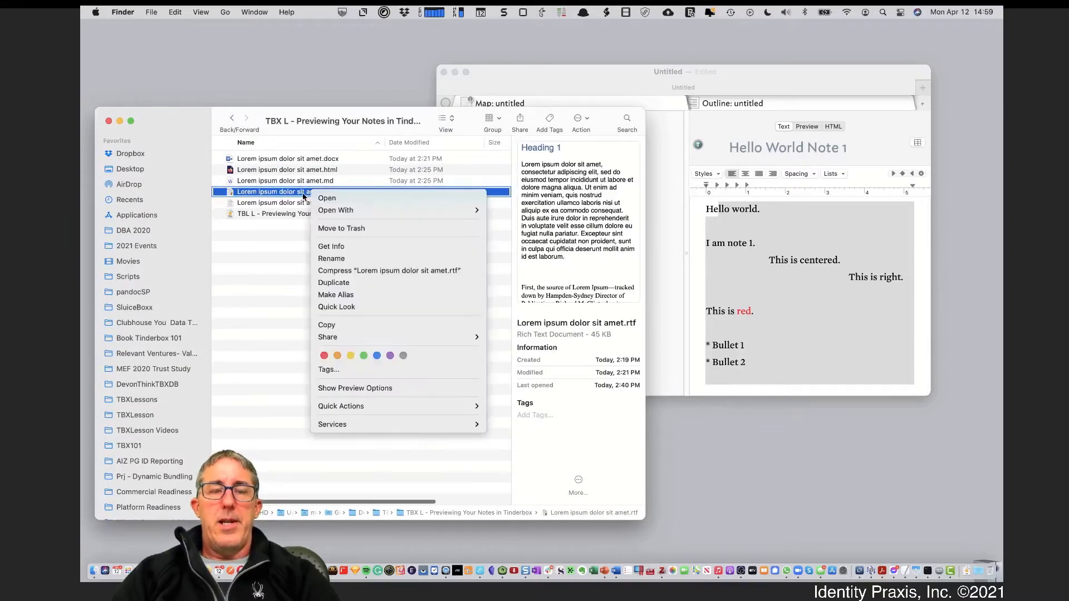
pyautogui.moveTo(353, 214)
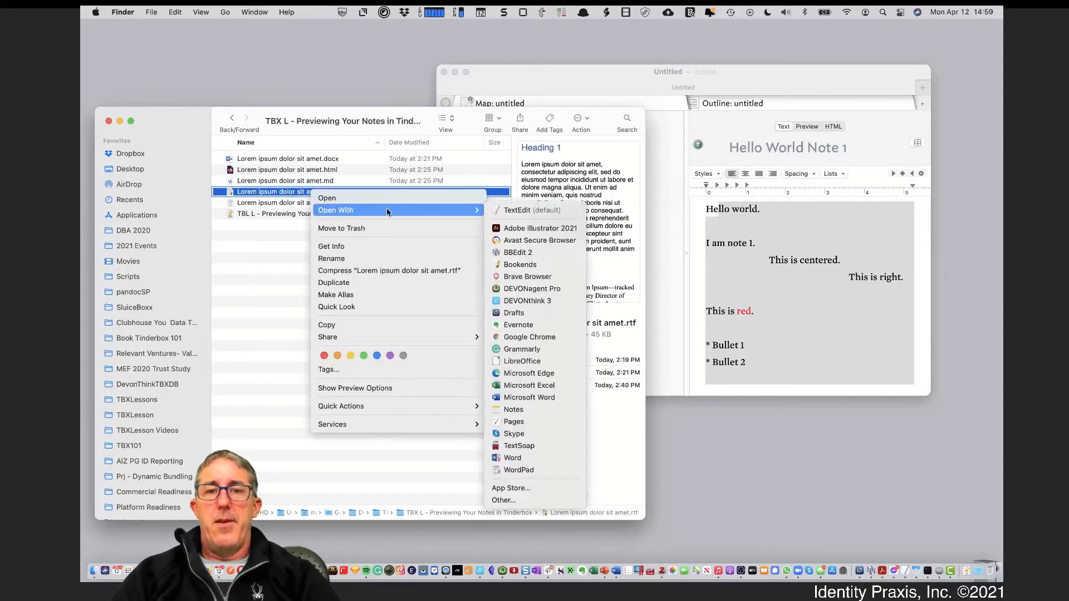
pyautogui.click(531, 258)
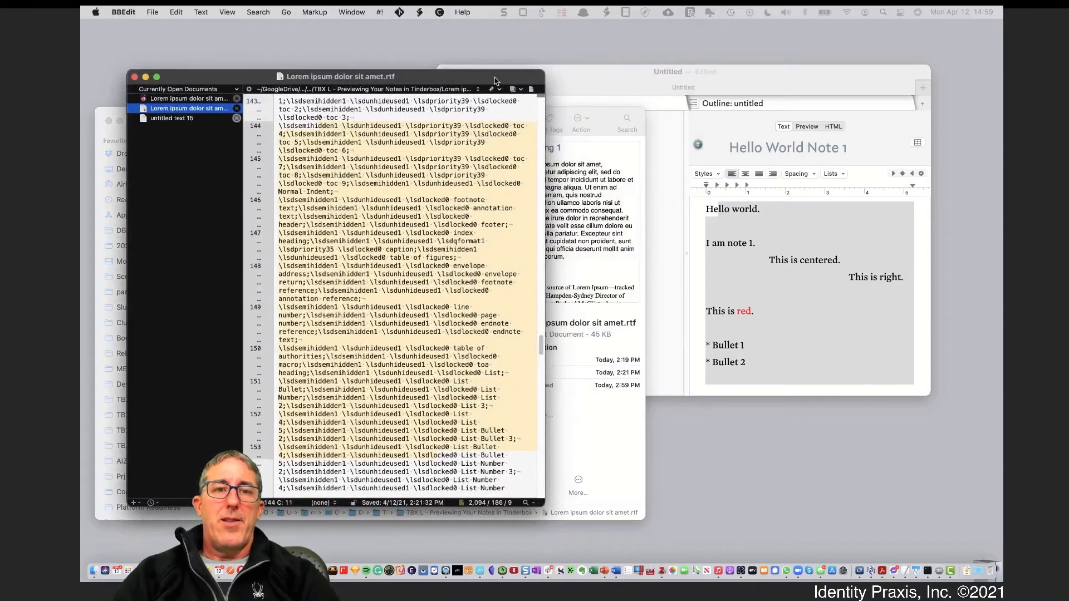
# Open the same .rtf file with Microsoft Word via Open With and position the Word window
pyautogui.moveTo(494, 81); pyautogui.dragTo(454, 66)
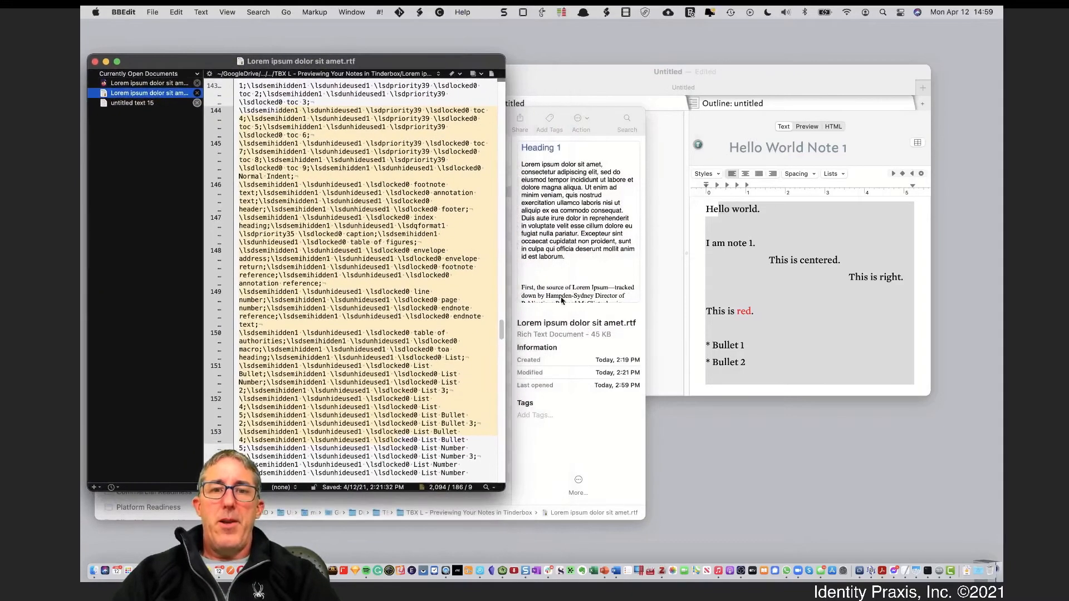
pyautogui.click(507, 261)
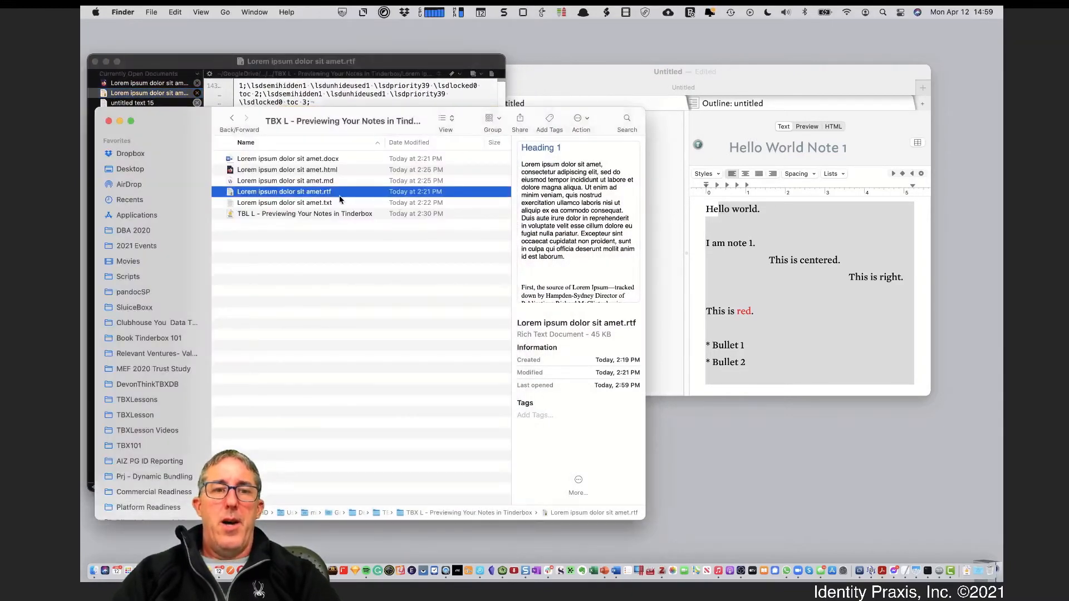
pyautogui.rightClick(337, 194)
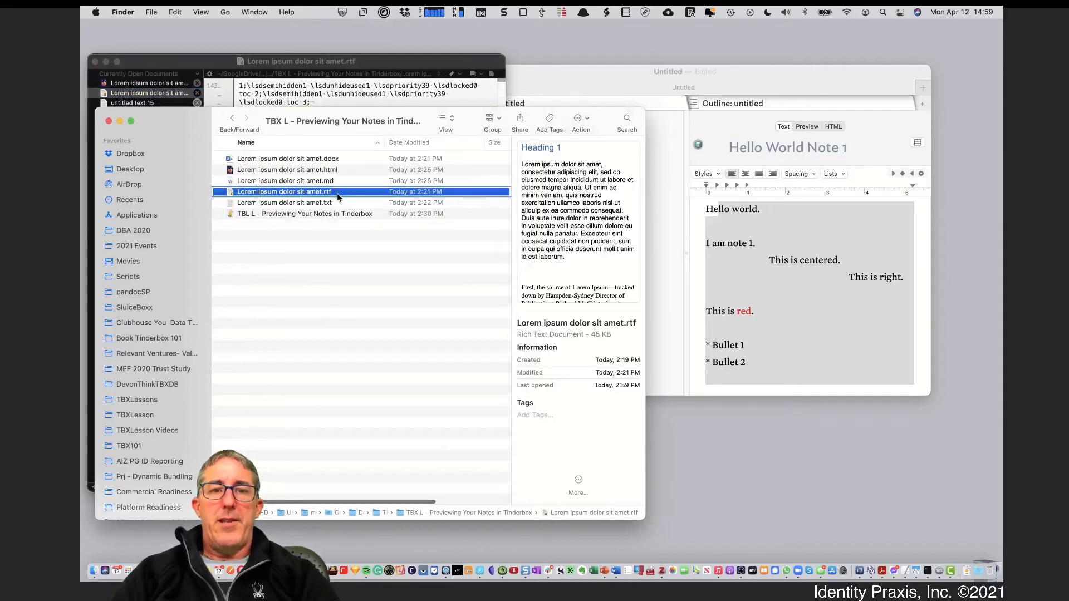
pyautogui.rightClick(337, 197)
pyautogui.moveTo(383, 215)
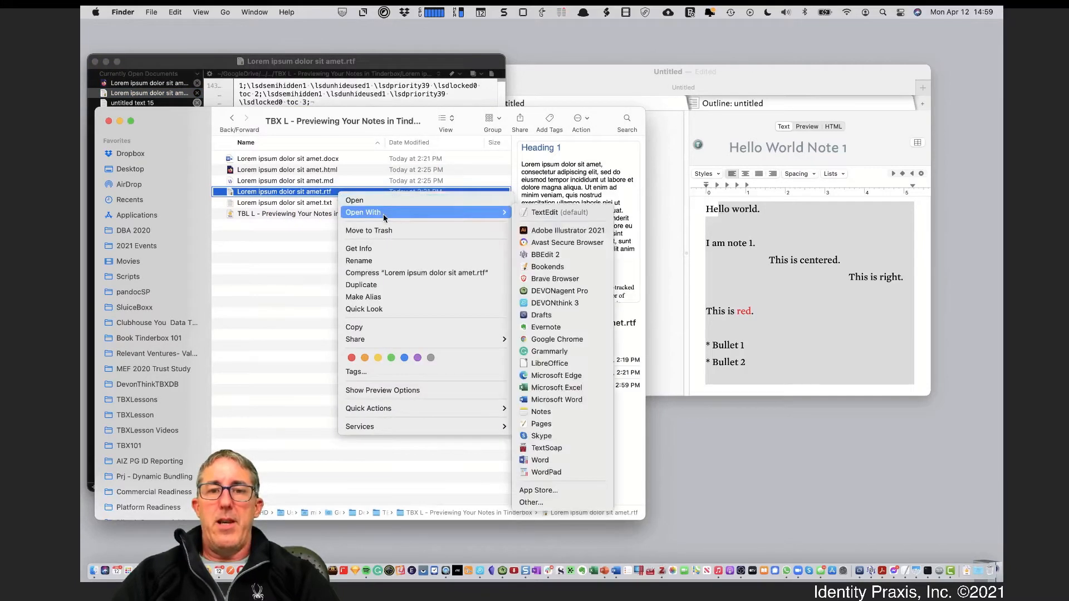
pyautogui.click(571, 403)
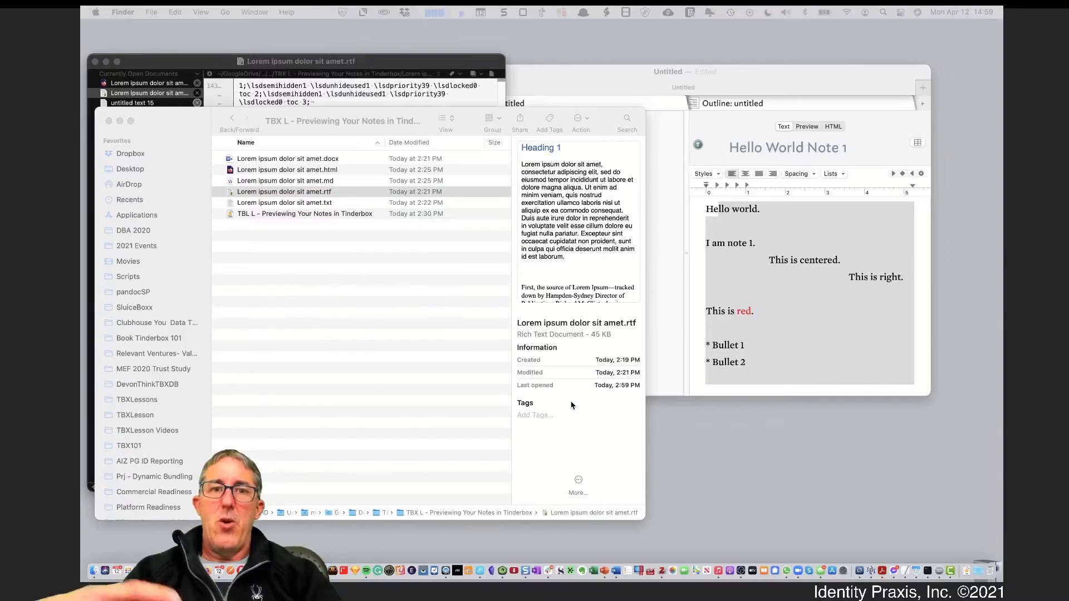
pyautogui.click(327, 93)
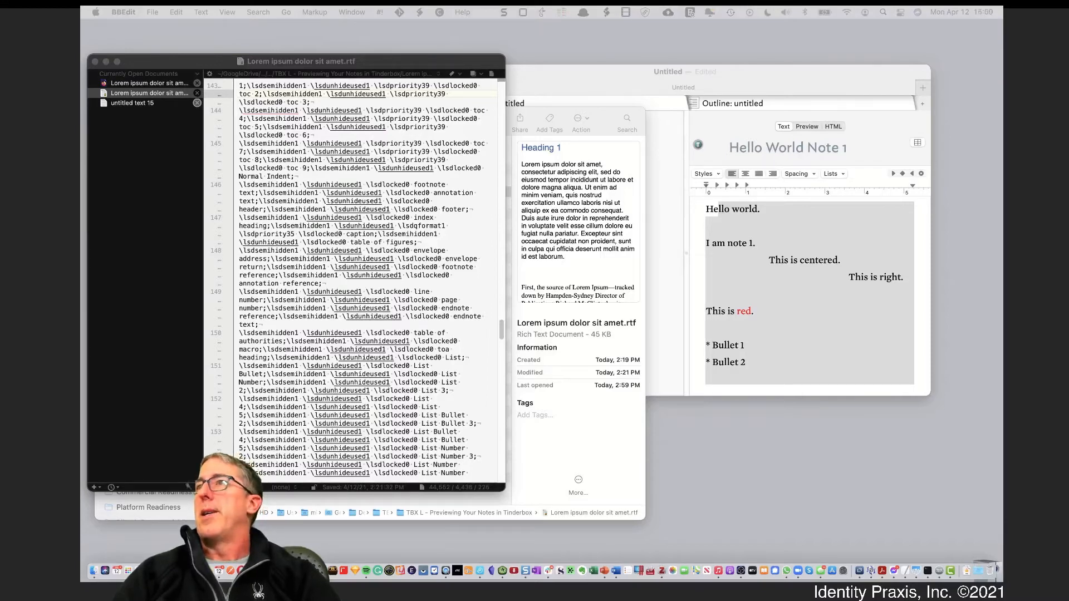
pyautogui.moveTo(823, 69); pyautogui.dragTo(797, 47)
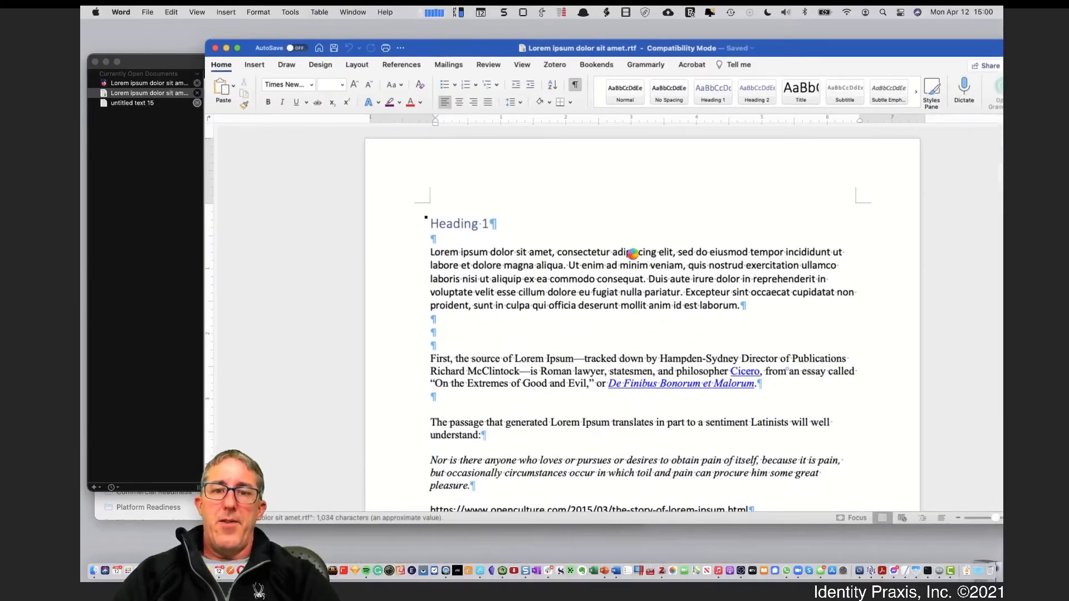
# Scroll through the formatted RTF document in Word, then close it
pyautogui.scroll(-10, 685, 296)
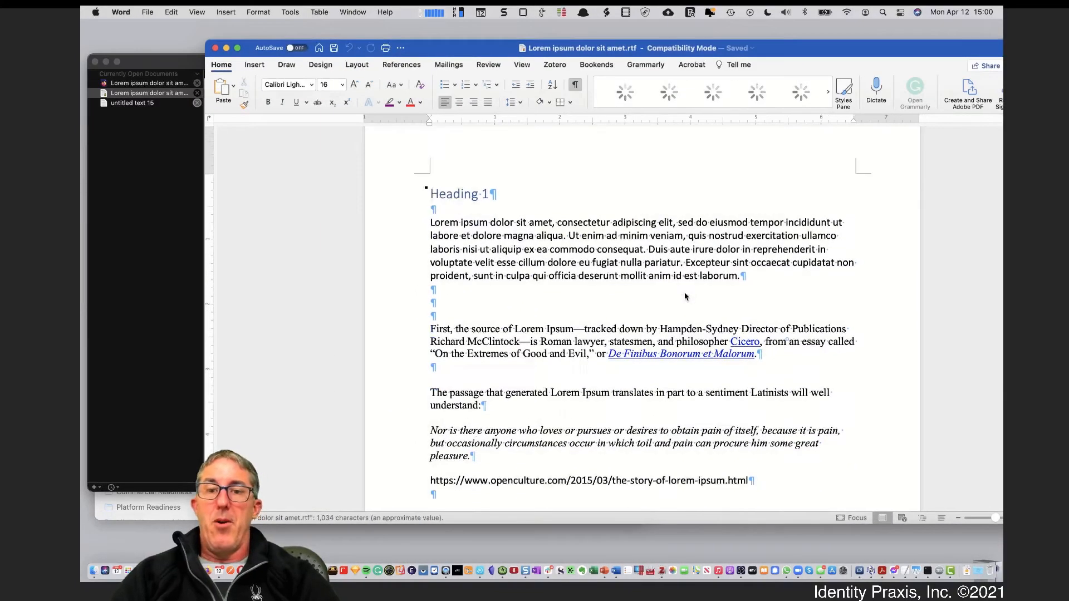
pyautogui.scroll(9, 686, 295)
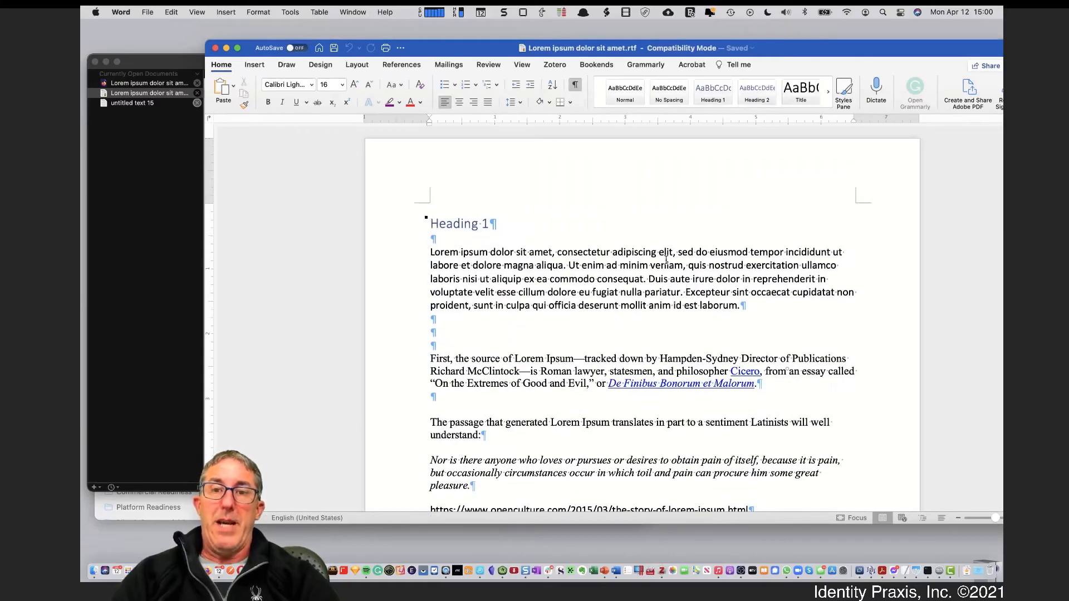
pyautogui.scroll(-3, 630, 209)
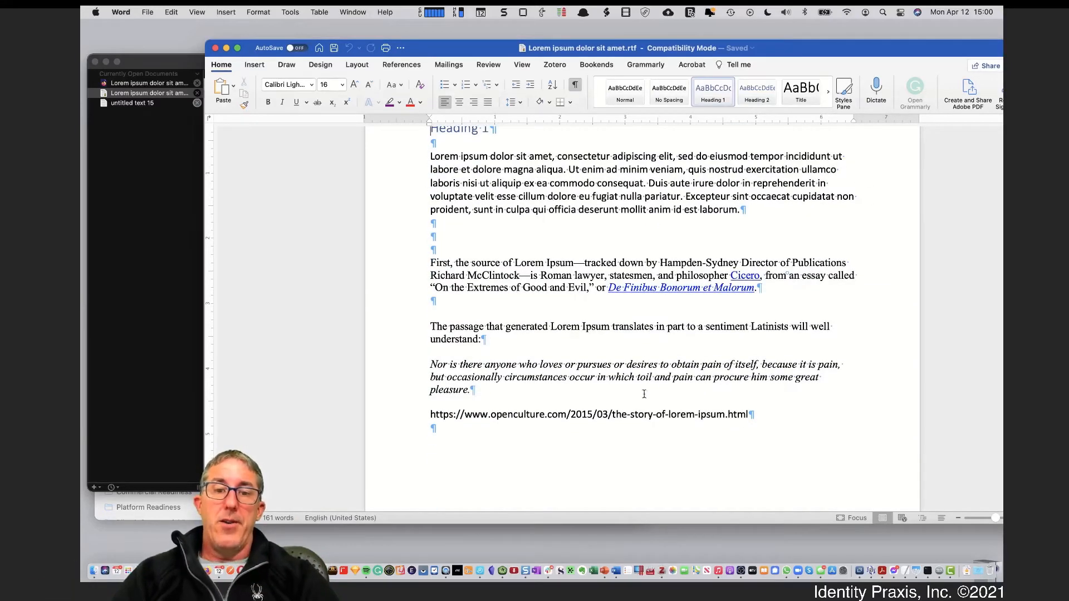
pyautogui.press('super+w')
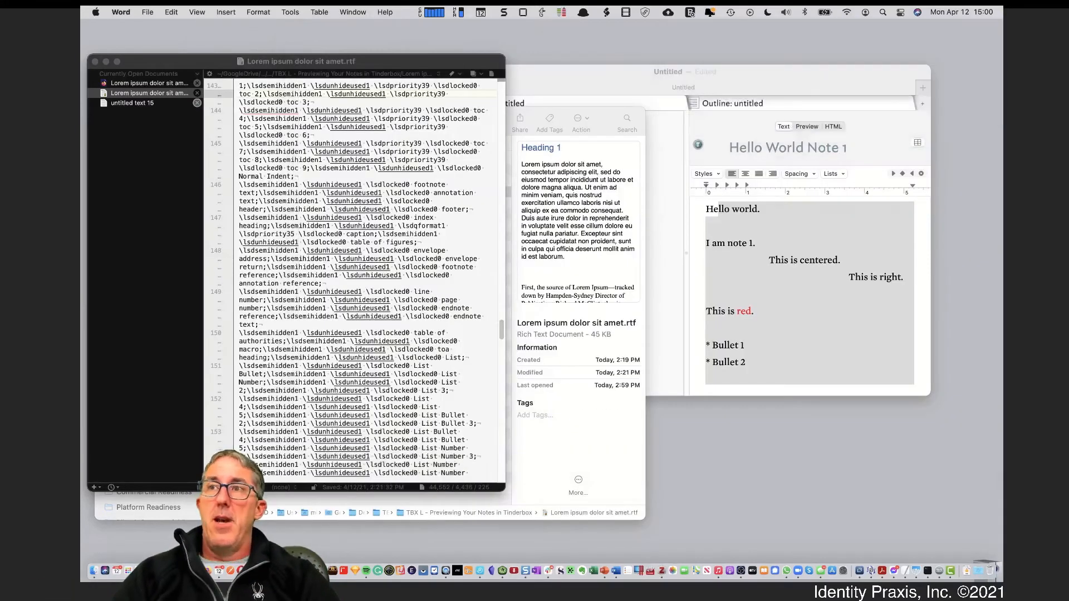
# Review the raw RTF source in BBEdit, then minimize the reopened Word window
pyautogui.click(110, 212)
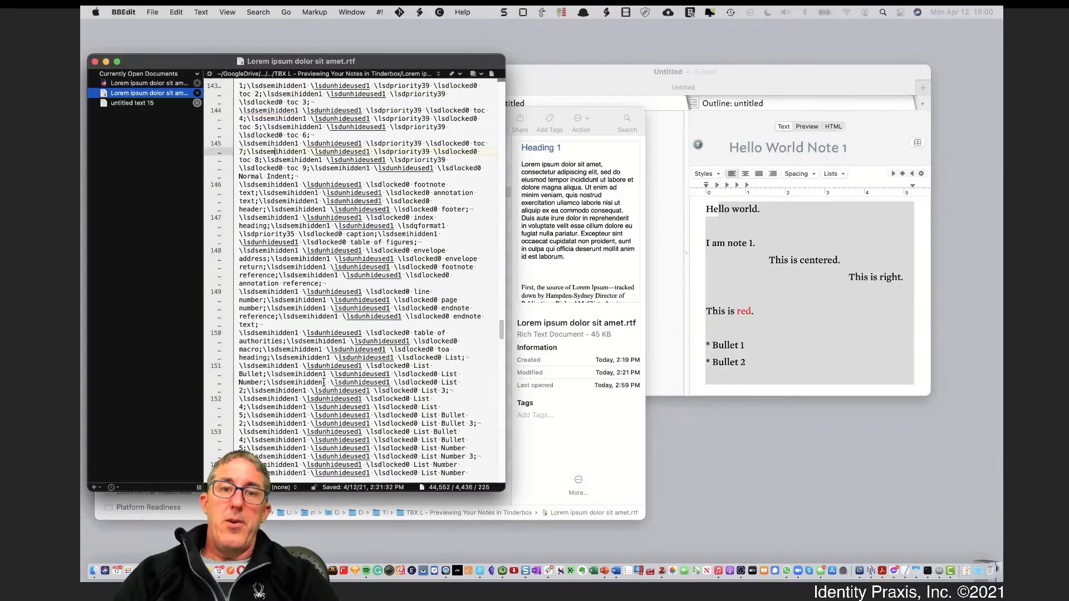
pyautogui.scroll(-15, 323, 384)
pyautogui.scroll(-10, 331, 385)
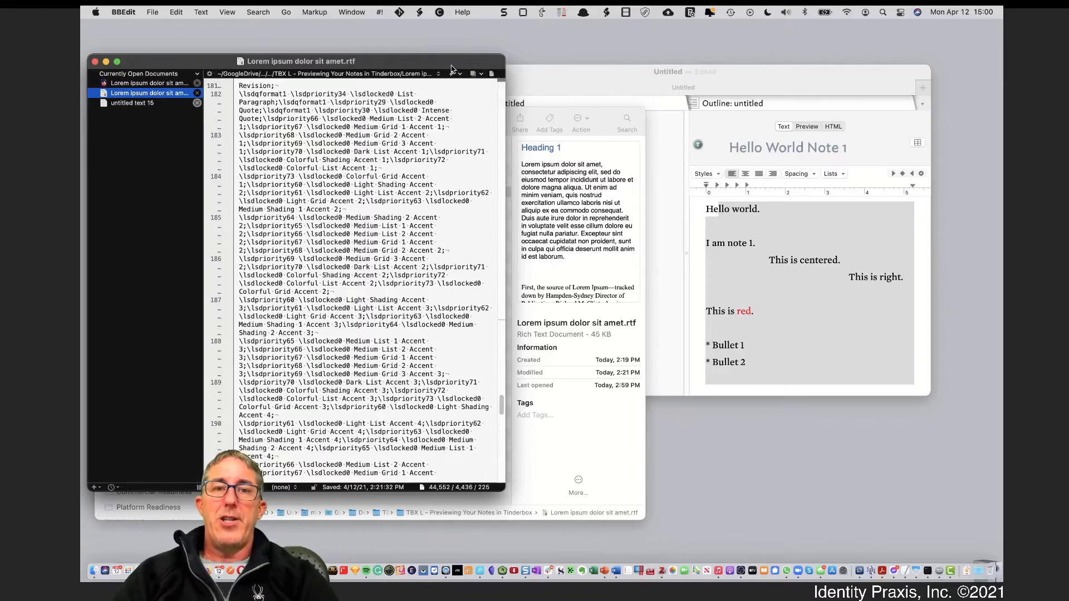
pyautogui.moveTo(447, 65); pyautogui.dragTo(444, 41)
pyautogui.click(509, 109)
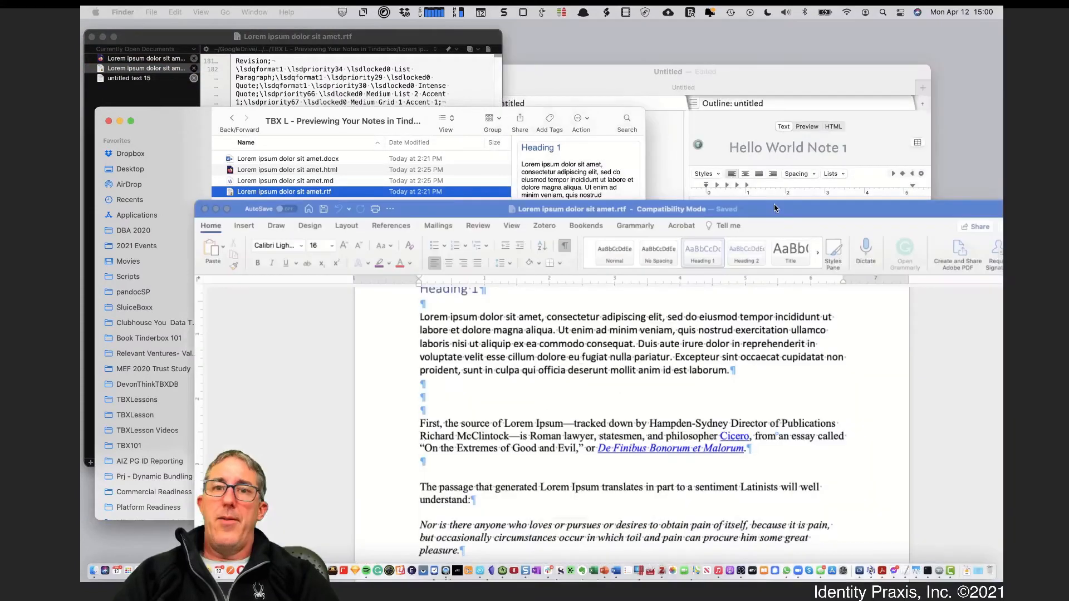
pyautogui.moveTo(773, 205); pyautogui.dragTo(744, 124)
pyautogui.press('super+m')
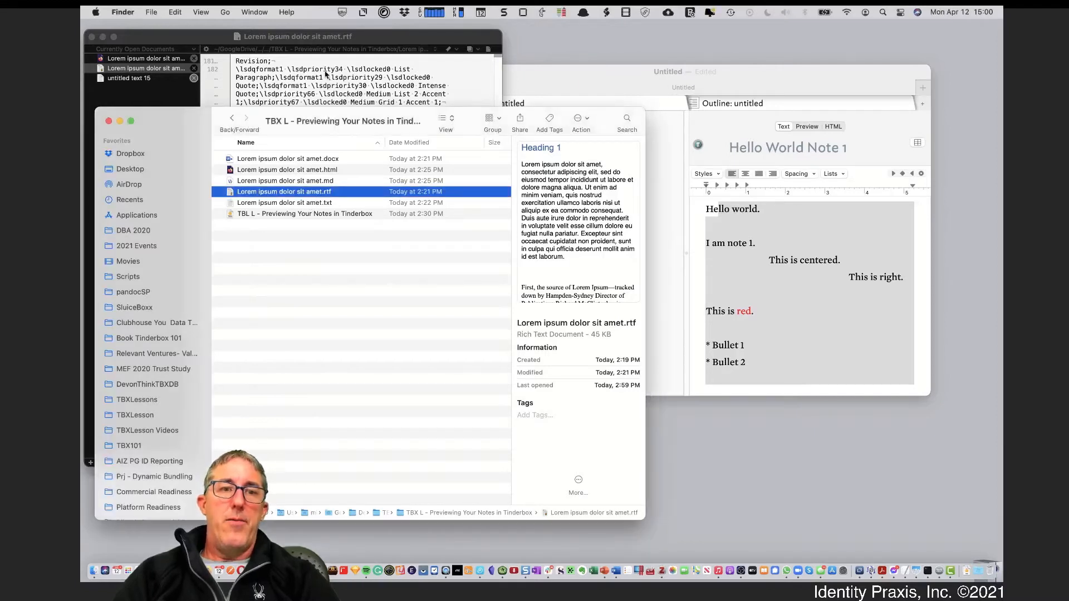
# Open Lorem ipsum dolor sit amet.txt in TextEdit and move it aside, then open the Markdown .md file
pyautogui.click(310, 204)
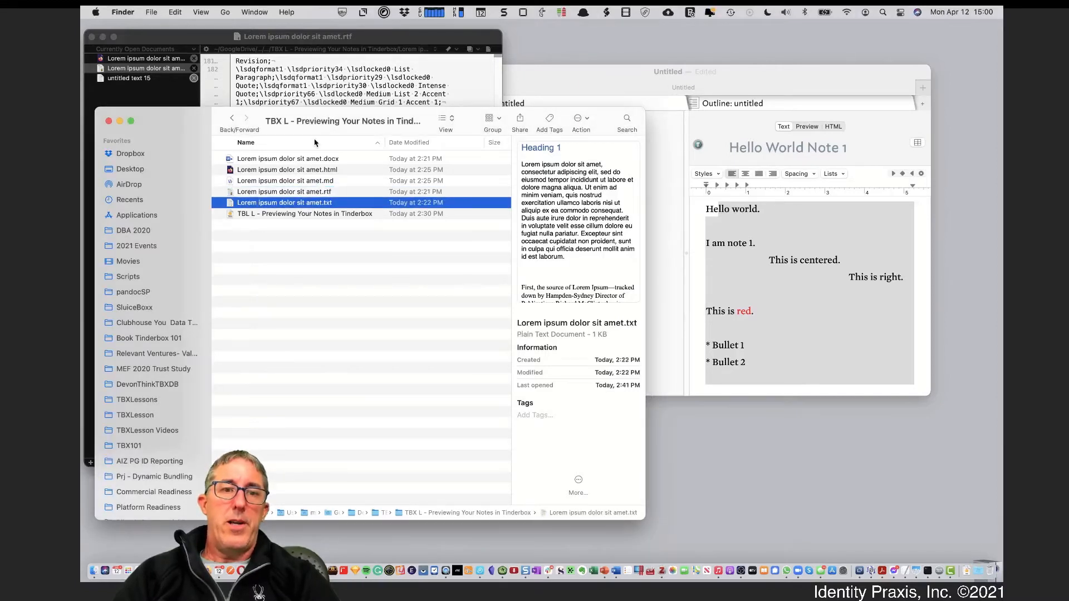
pyautogui.doubleClick(300, 204)
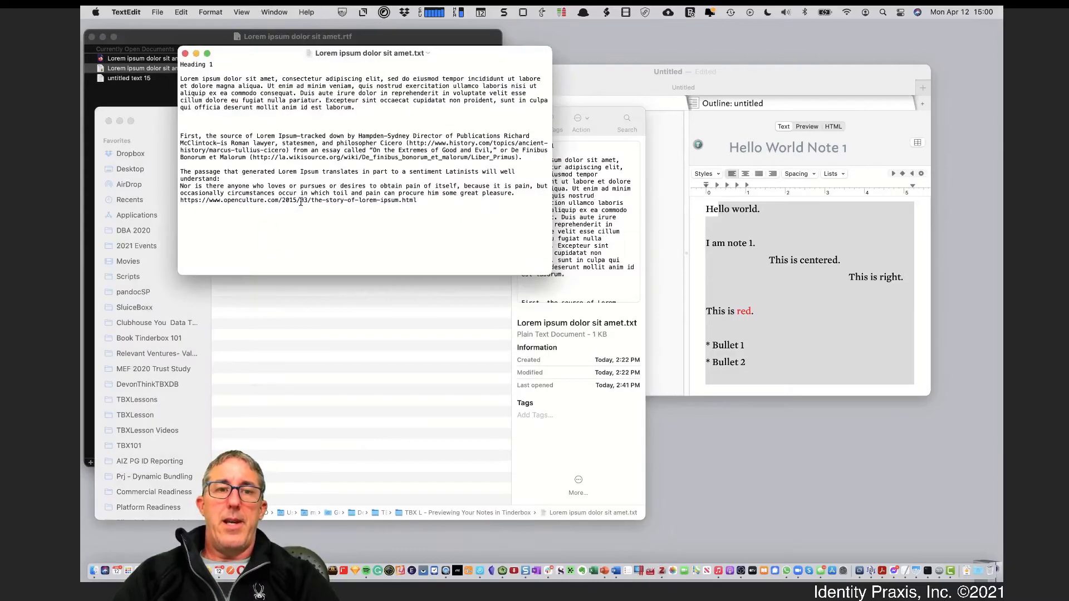
pyautogui.moveTo(344, 124); pyautogui.dragTo(437, 250)
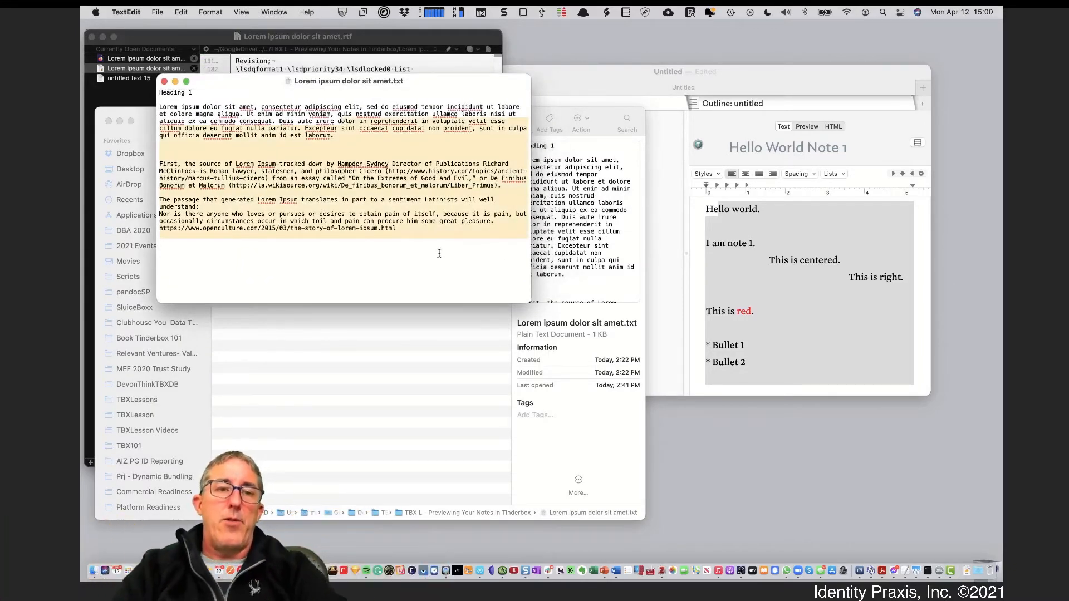
pyautogui.click(437, 184)
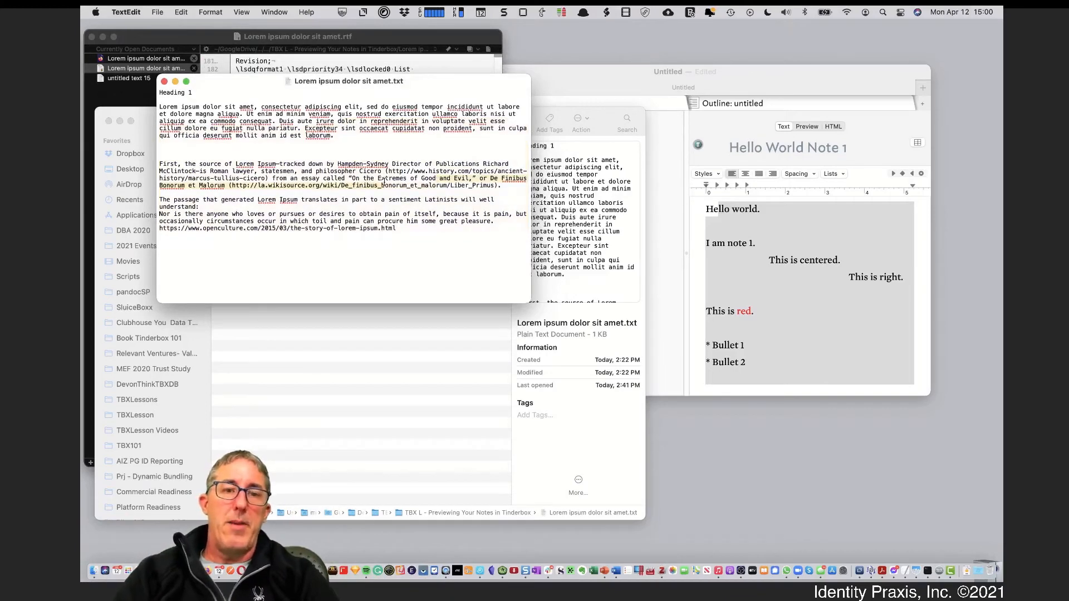
pyautogui.moveTo(426, 82); pyautogui.dragTo(639, 48)
pyautogui.click(241, 271)
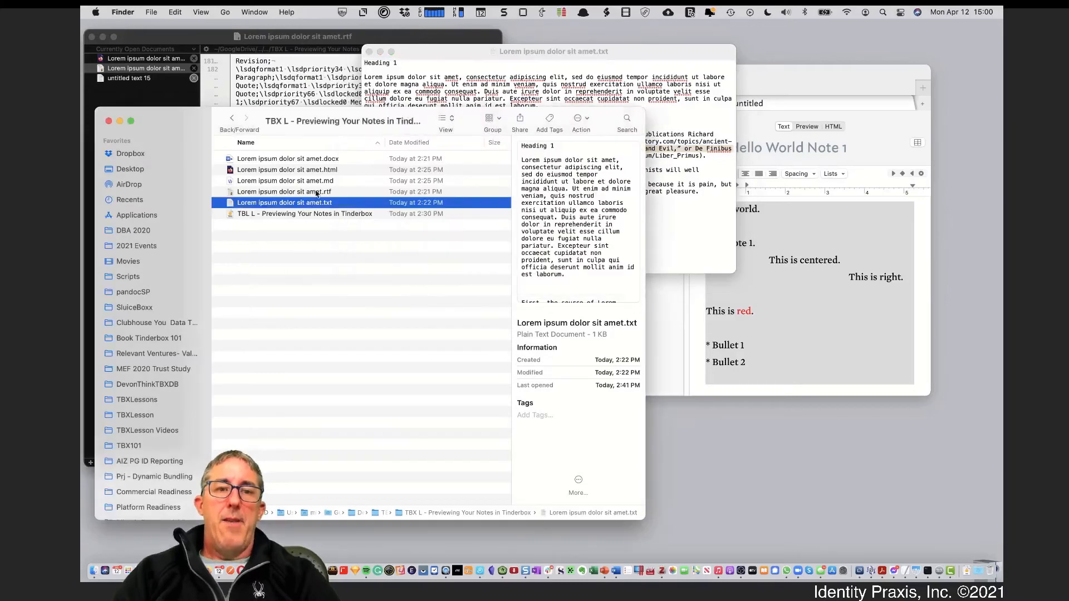
pyautogui.doubleClick(319, 182)
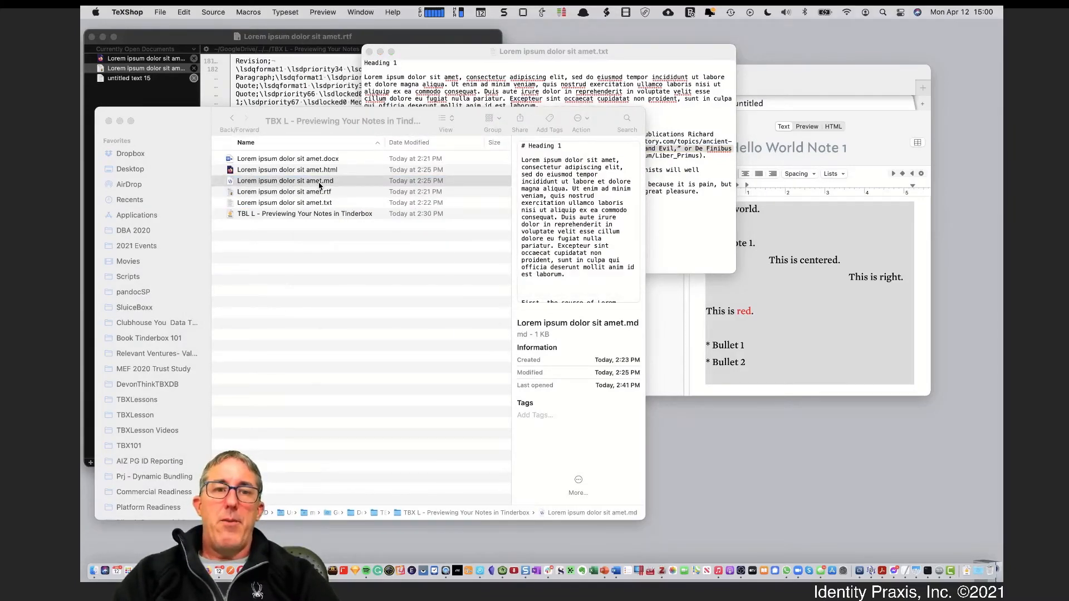
pyautogui.click(384, 356)
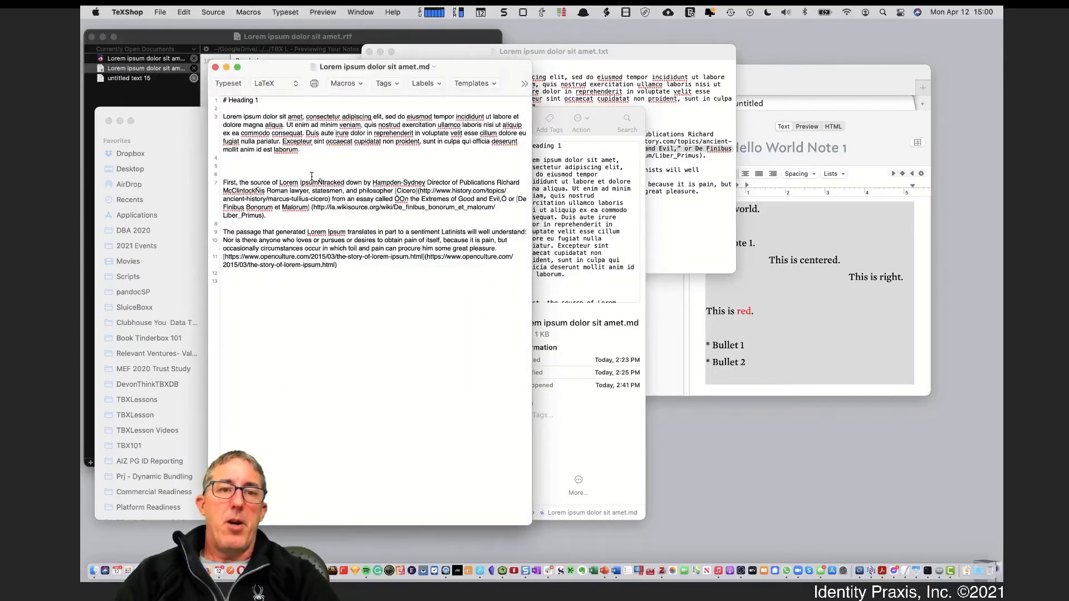
pyautogui.moveTo(301, 115); pyautogui.dragTo(359, 213)
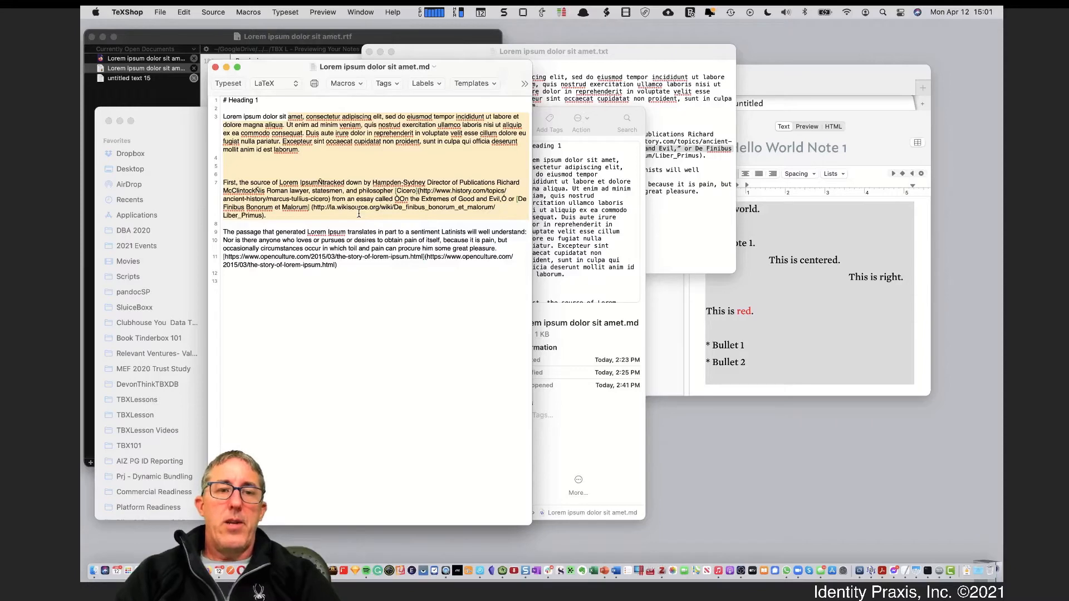
pyautogui.click(359, 217)
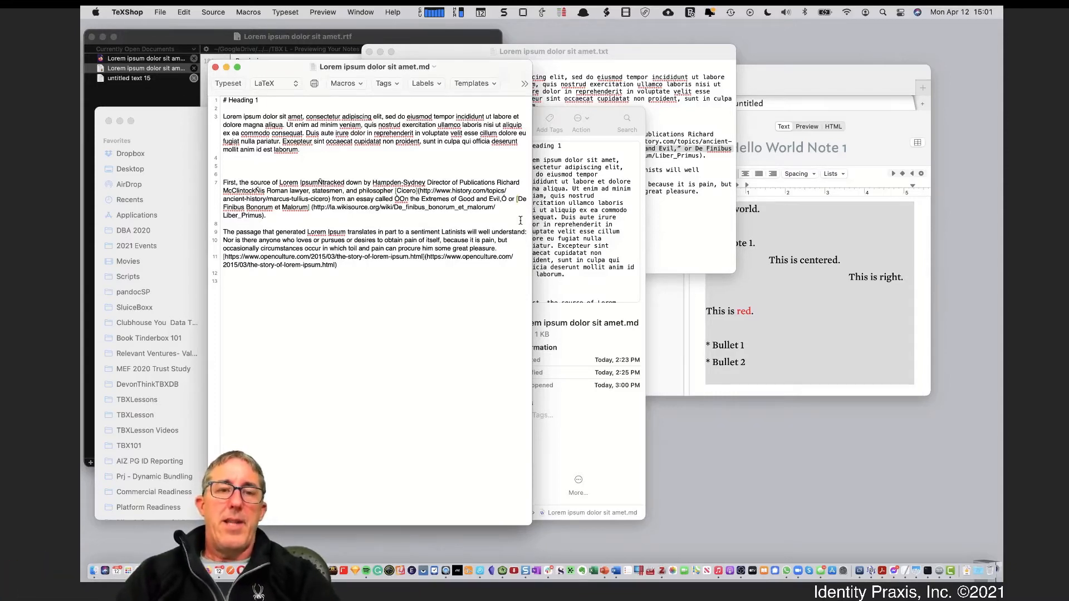
pyautogui.click(216, 68)
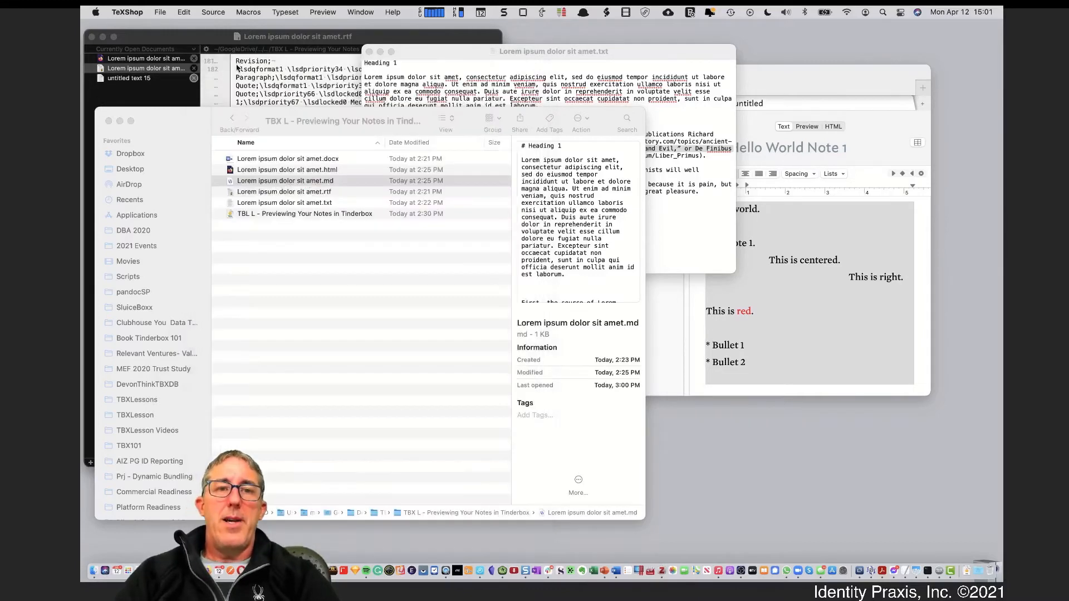
pyautogui.click(258, 163)
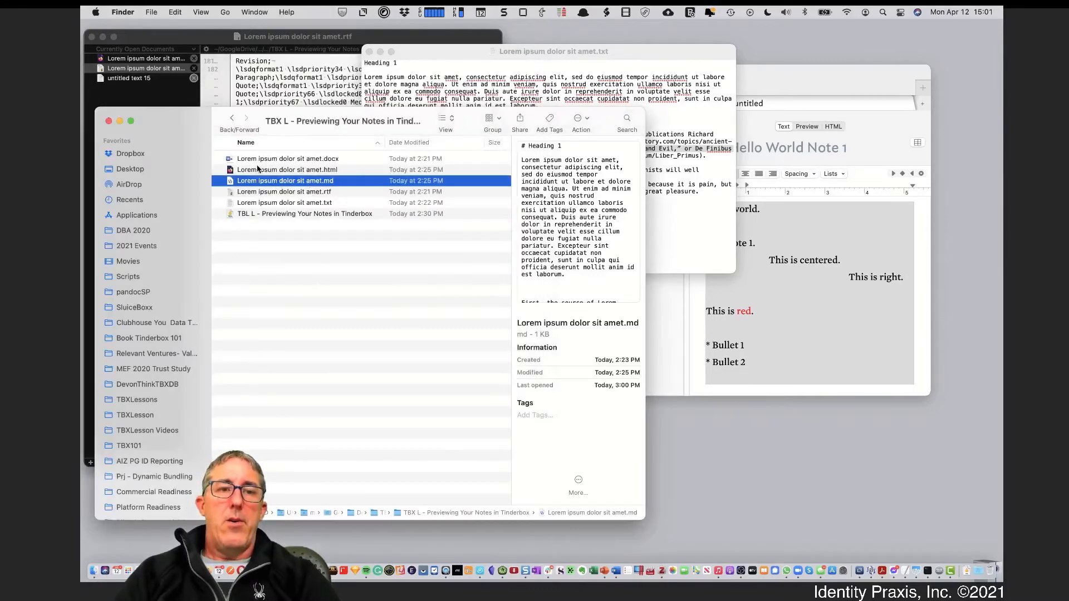
pyautogui.click(260, 170)
pyautogui.doubleClick(260, 169)
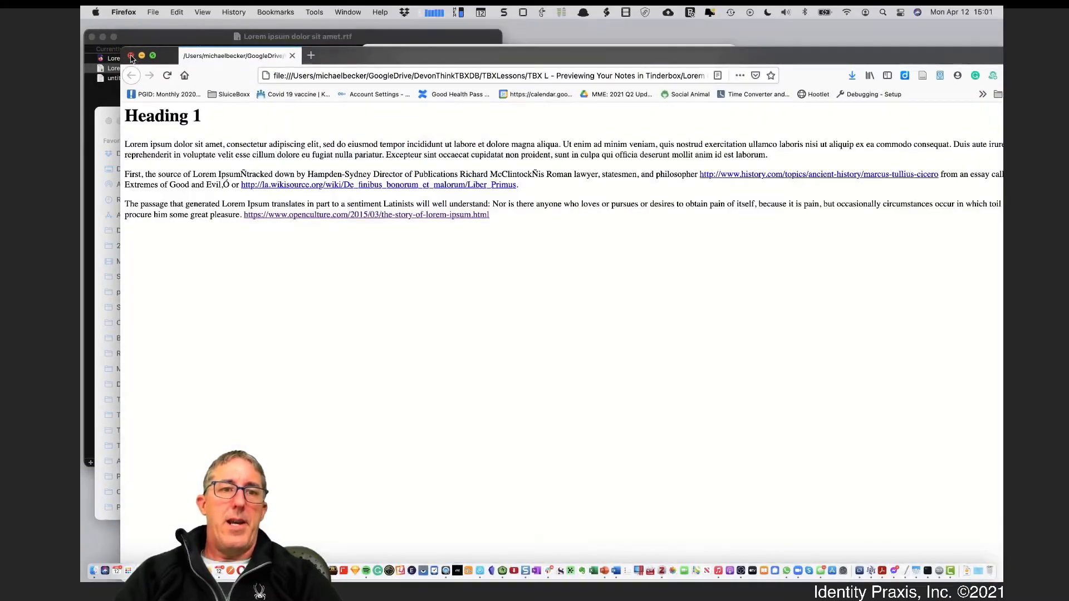
pyautogui.press('super+w')
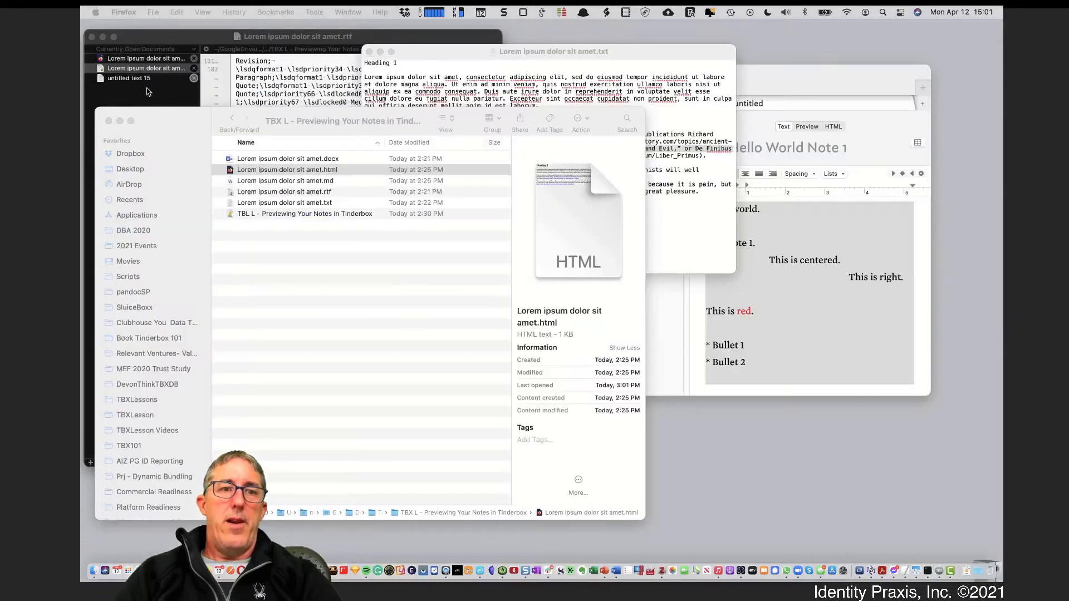
# Show Lorem ipsum dolor sit amet.html's source in BBEdit, selecting its h1 tag and link text
pyautogui.click(169, 66)
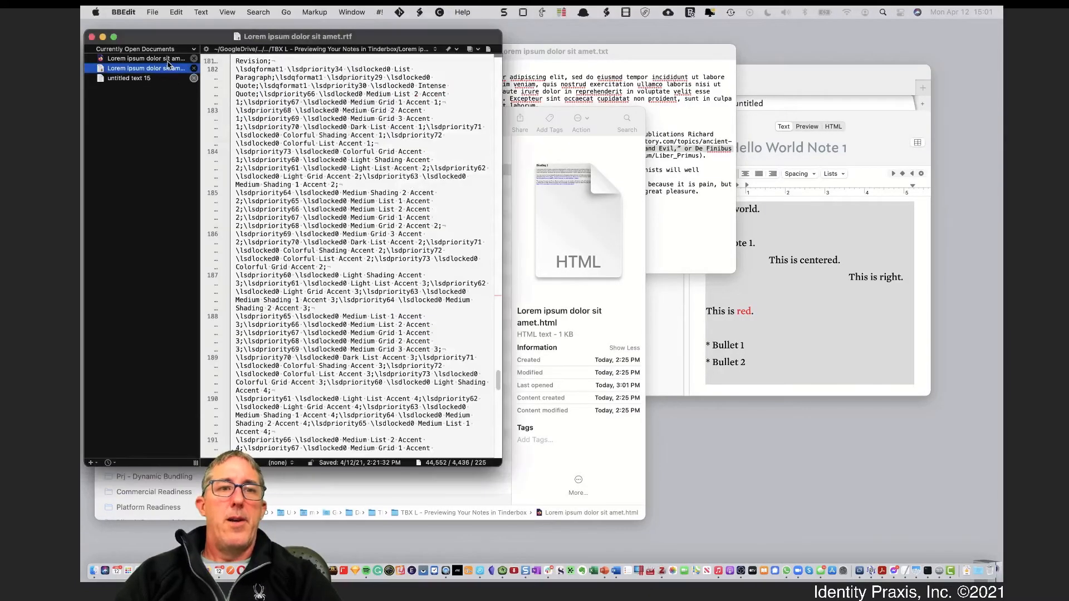
pyautogui.click(169, 63)
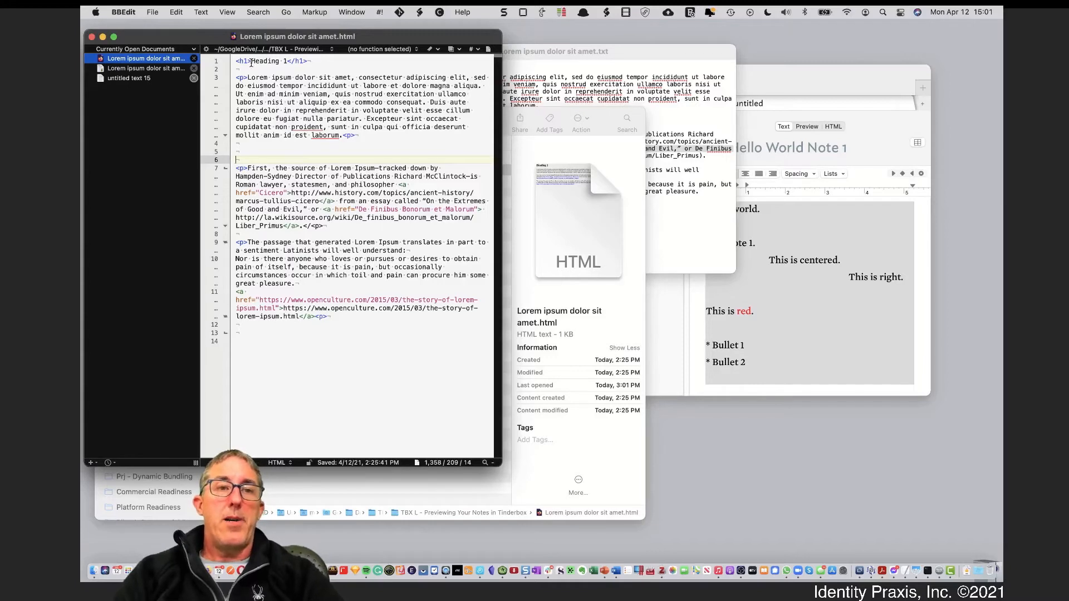
pyautogui.moveTo(250, 62); pyautogui.dragTo(237, 63)
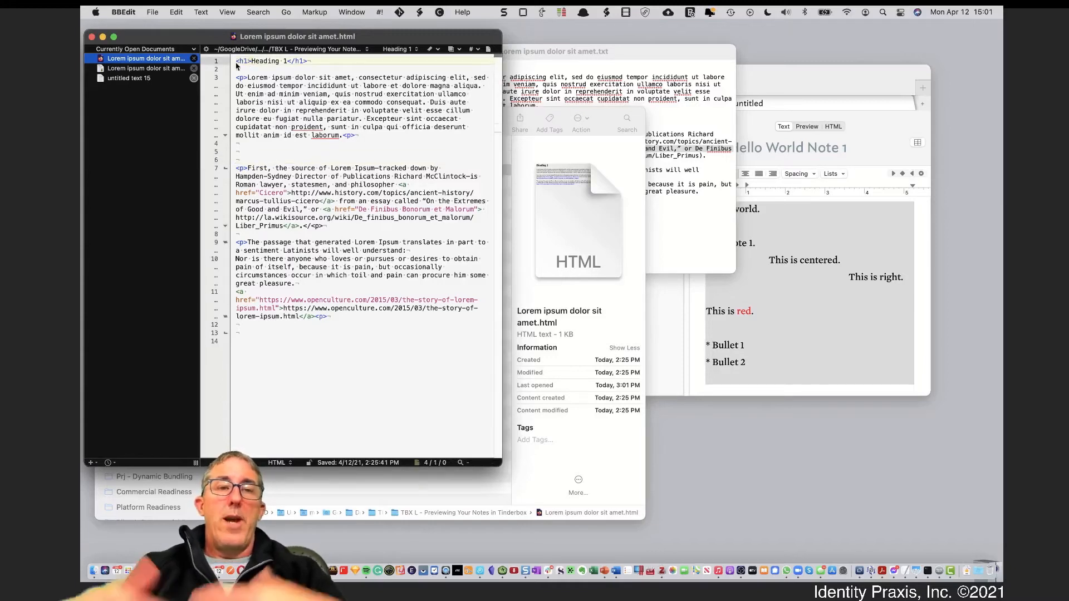
pyautogui.click(240, 78)
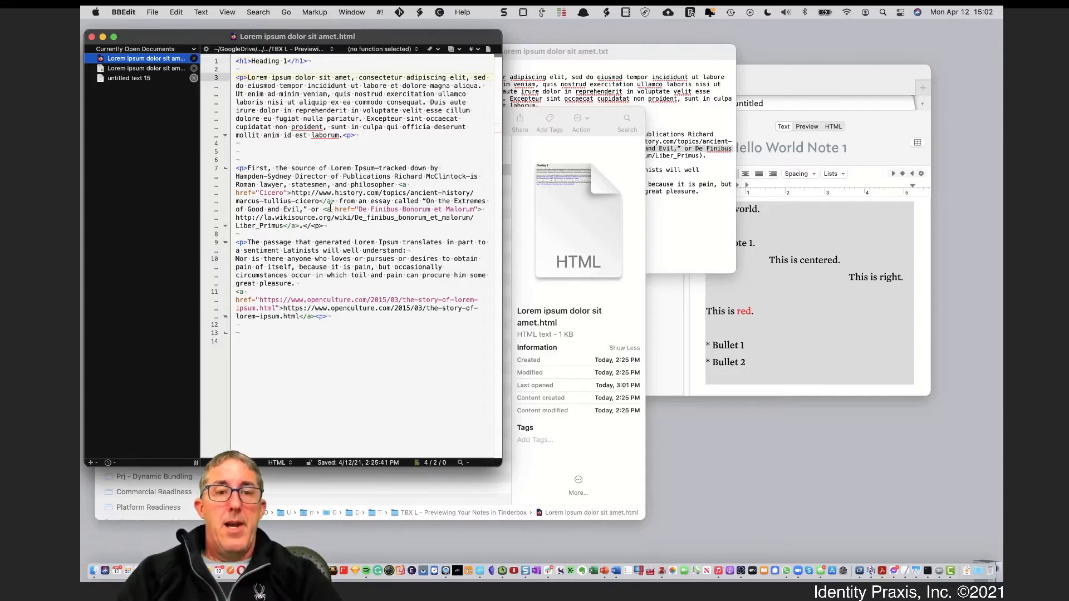
pyautogui.moveTo(323, 208); pyautogui.dragTo(334, 227)
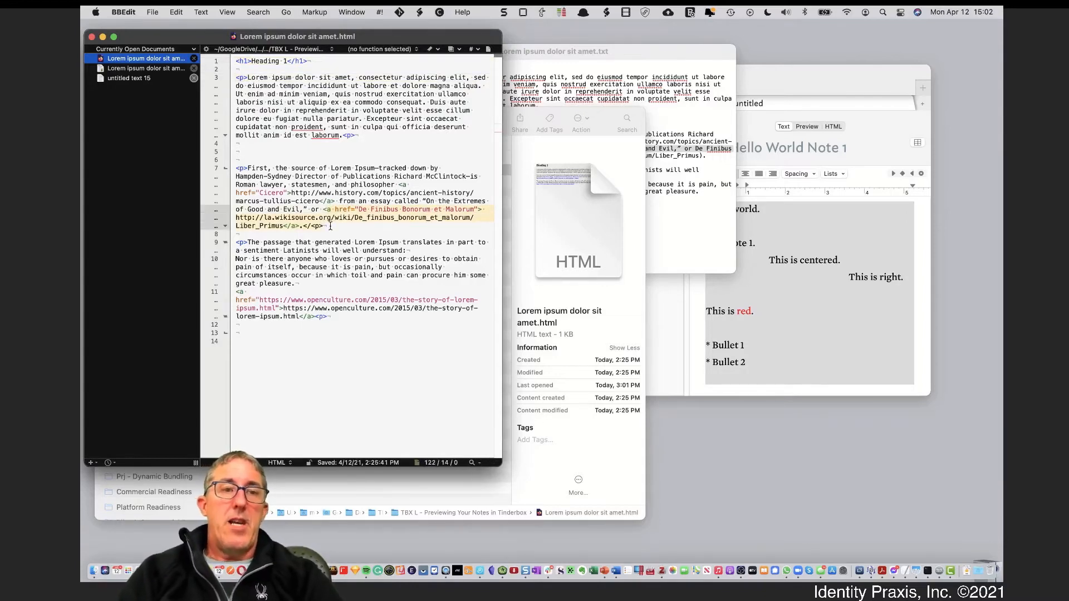
# Close the BBEdit window holding all three documents, bringing the Tinderbox document forward
pyautogui.moveTo(217, 37); pyautogui.dragTo(430, 78)
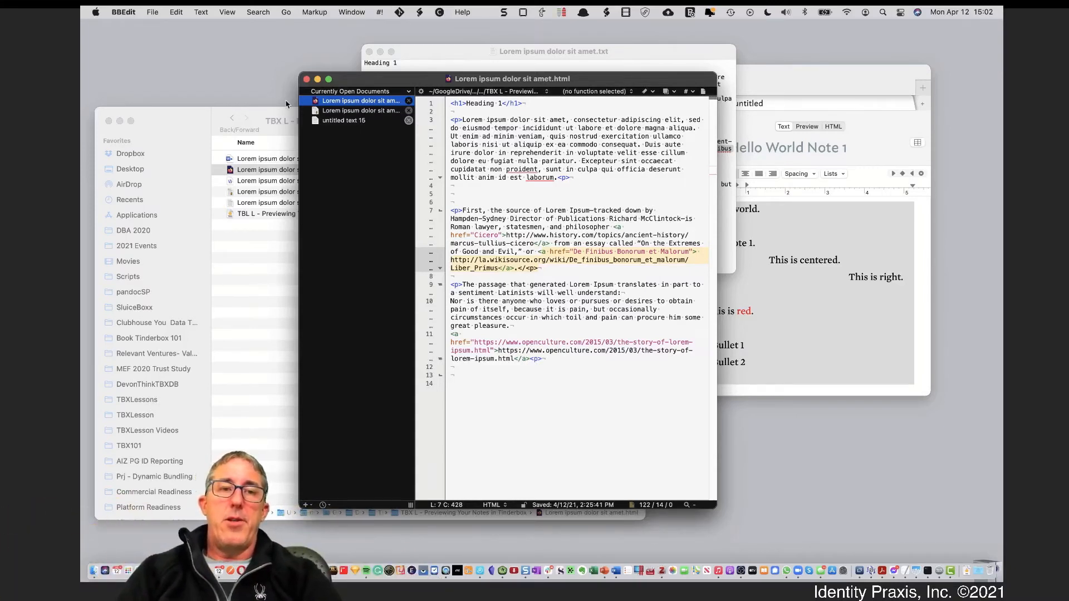
pyautogui.click(307, 79)
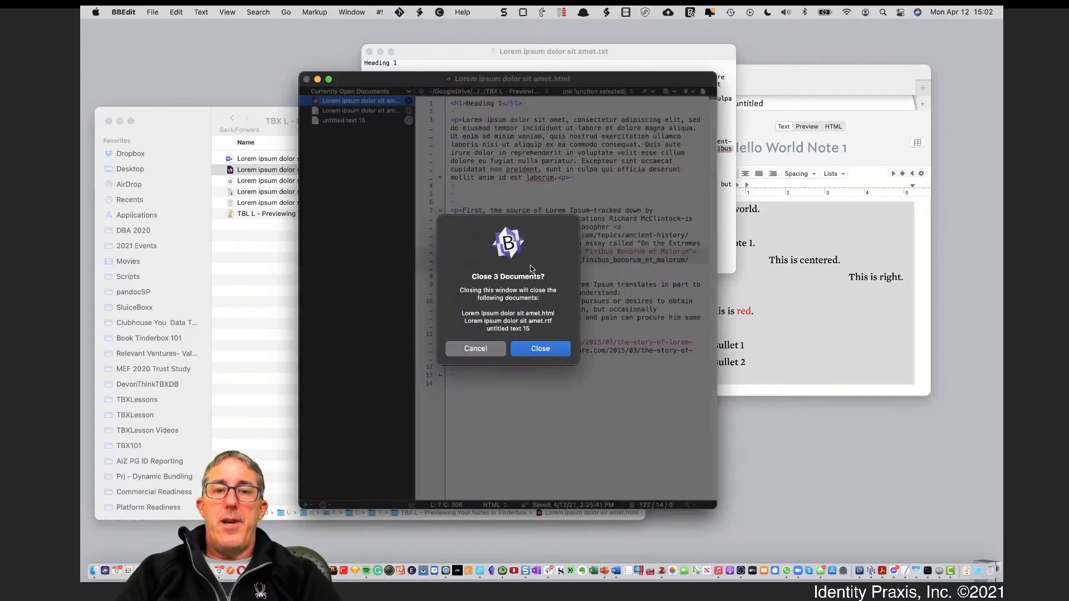
pyautogui.click(524, 349)
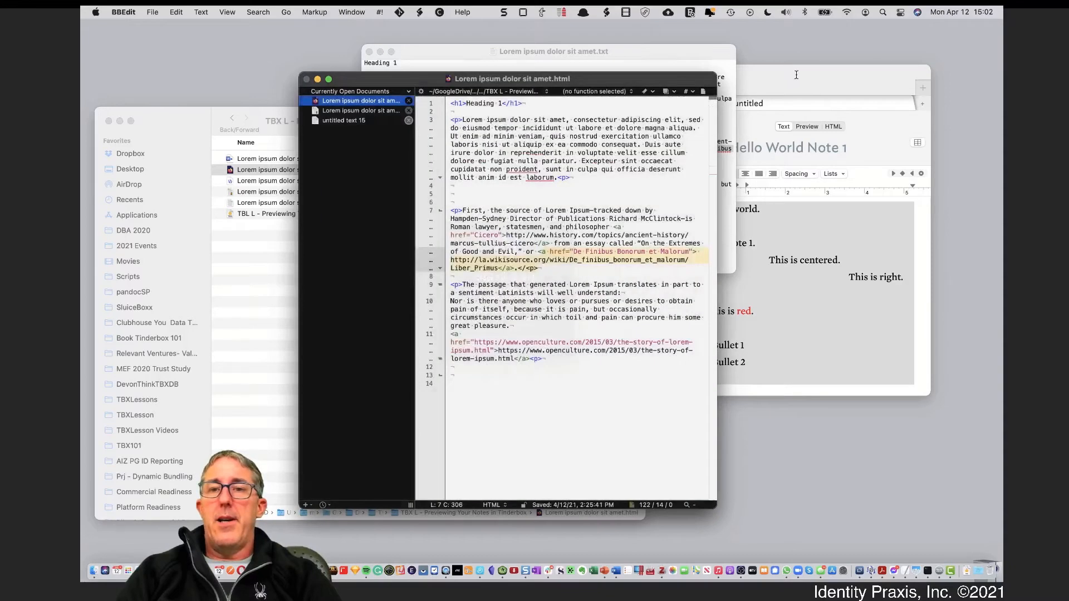
pyautogui.click(796, 75)
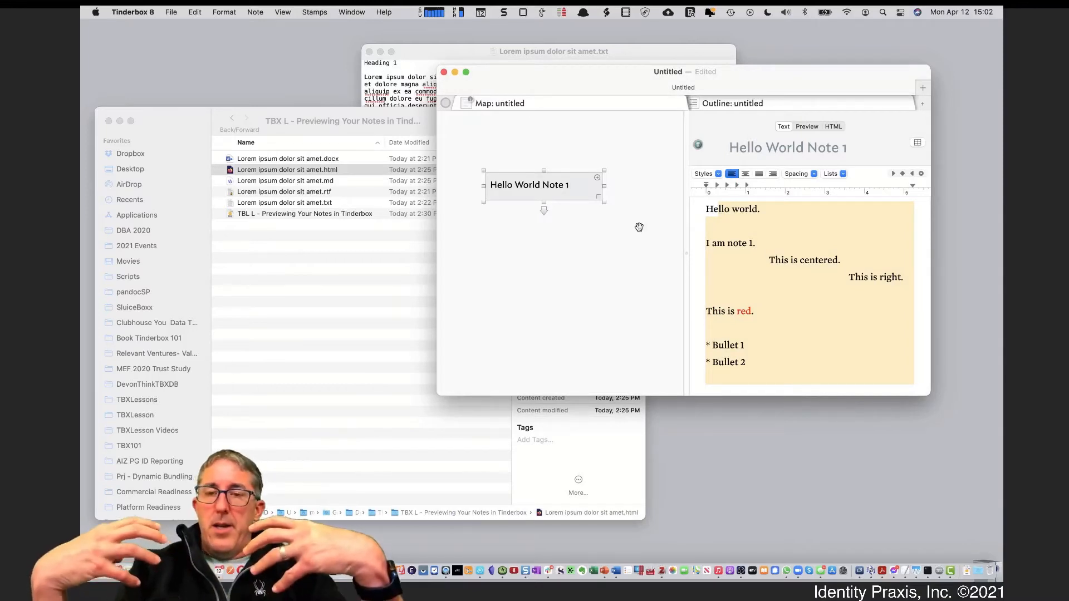
pyautogui.click(810, 127)
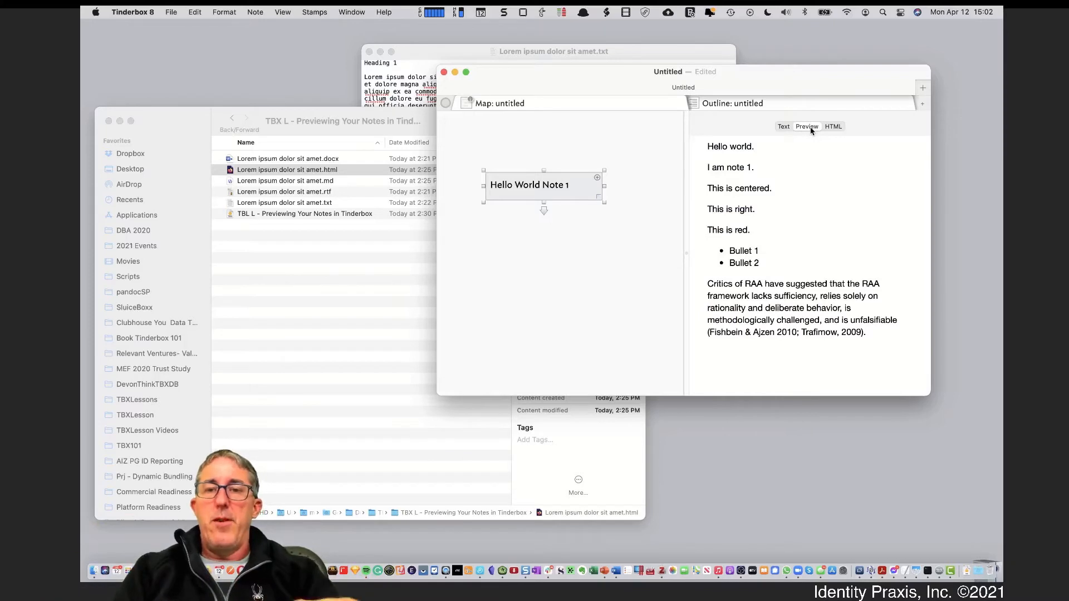
pyautogui.click(783, 126)
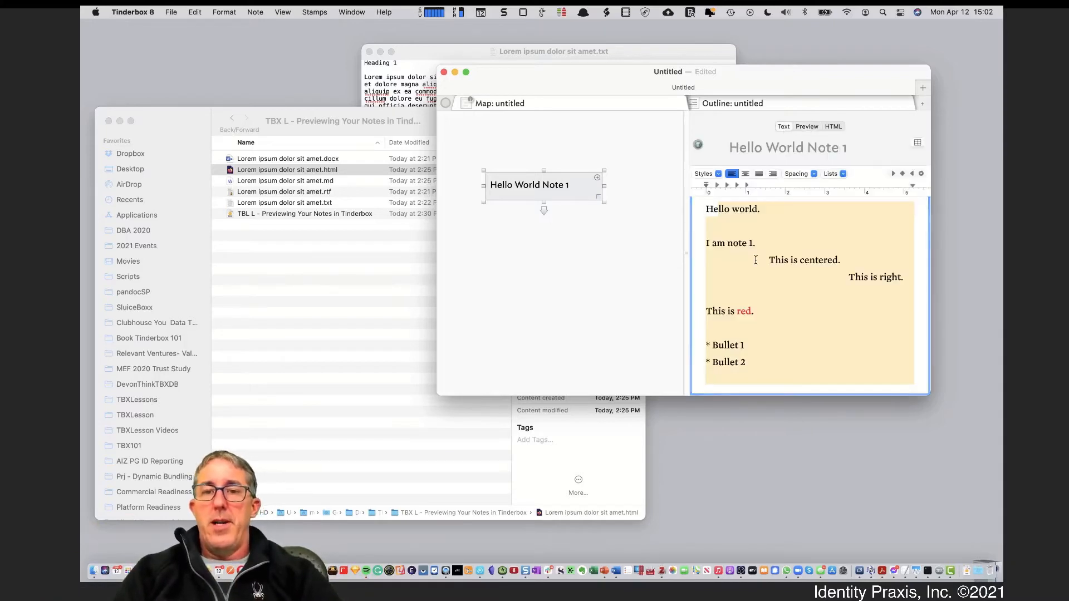
pyautogui.click(742, 315)
pyautogui.click(734, 257)
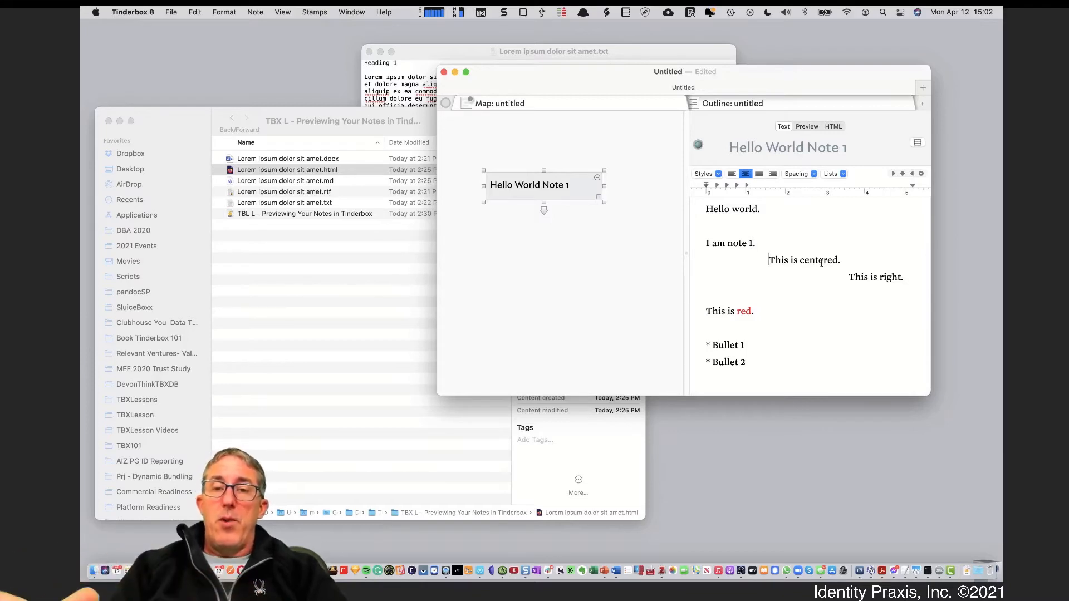
pyautogui.moveTo(810, 72); pyautogui.dragTo(732, 53)
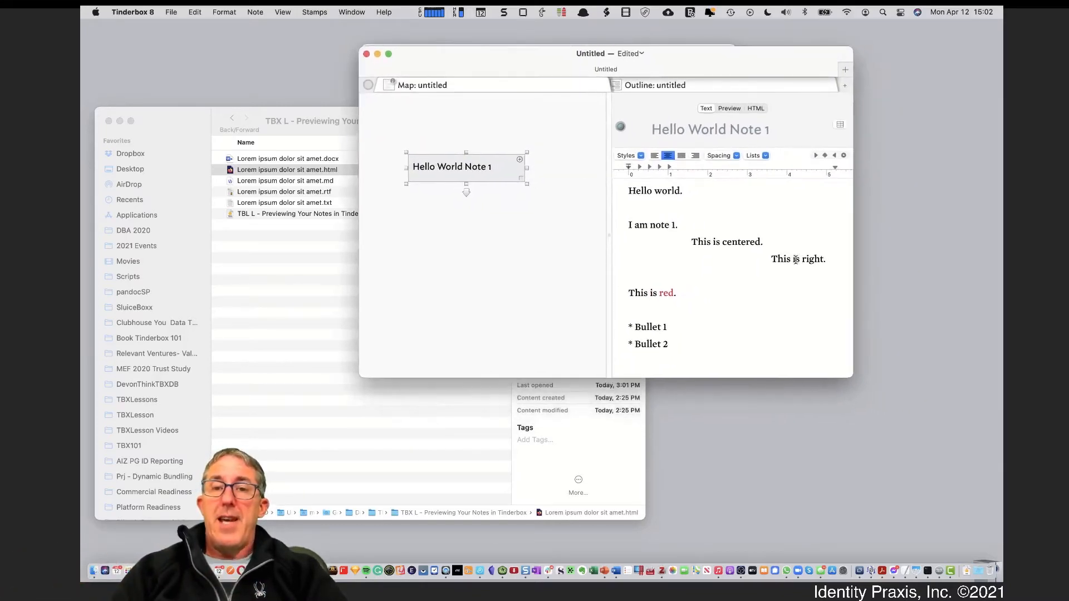
# Enlarge the Tinderbox window and preview Hello World Note 1 as HTML before returning to its text
pyautogui.moveTo(852, 377); pyautogui.dragTo(935, 447)
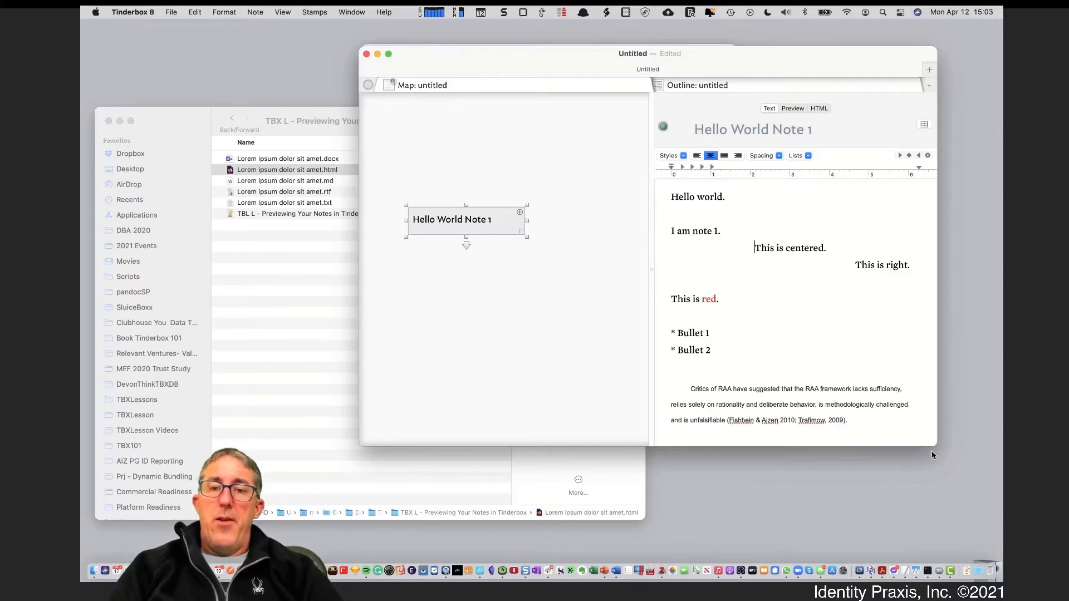
pyautogui.moveTo(881, 460); pyautogui.dragTo(759, 217)
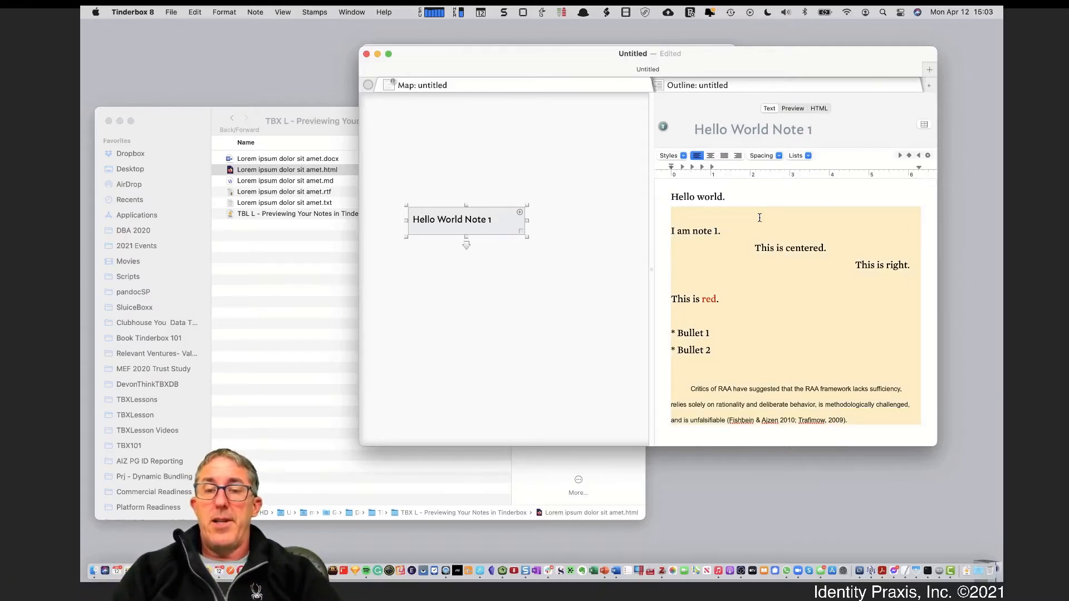
pyautogui.click(792, 108)
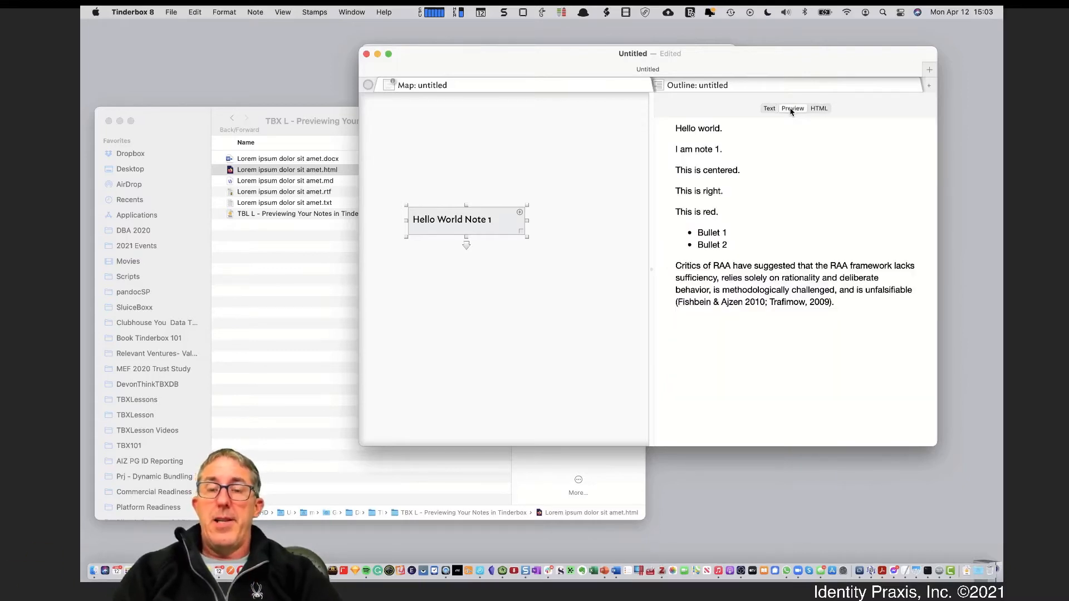
pyautogui.click(769, 108)
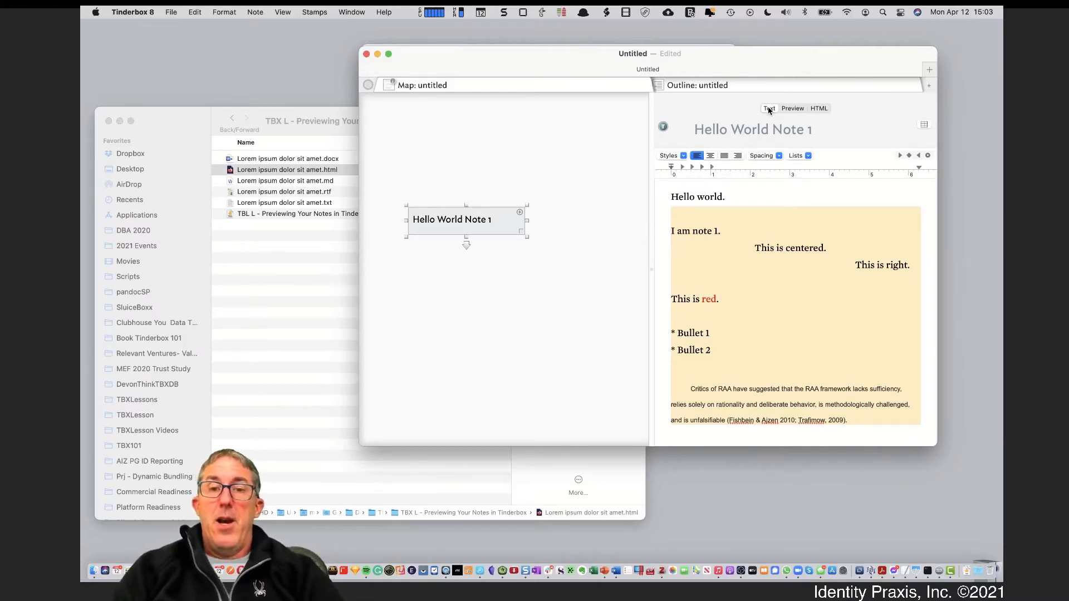
# Nudge the Hello World Note 1 box upward, preview it again, then deselect the note
pyautogui.moveTo(517, 214); pyautogui.dragTo(521, 185)
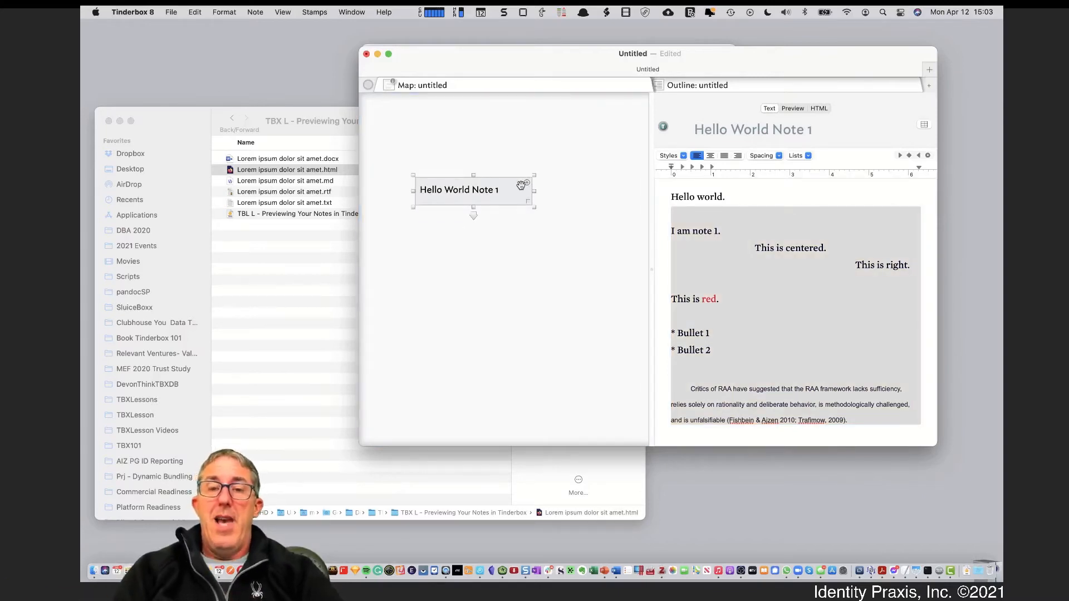
pyautogui.click(708, 259)
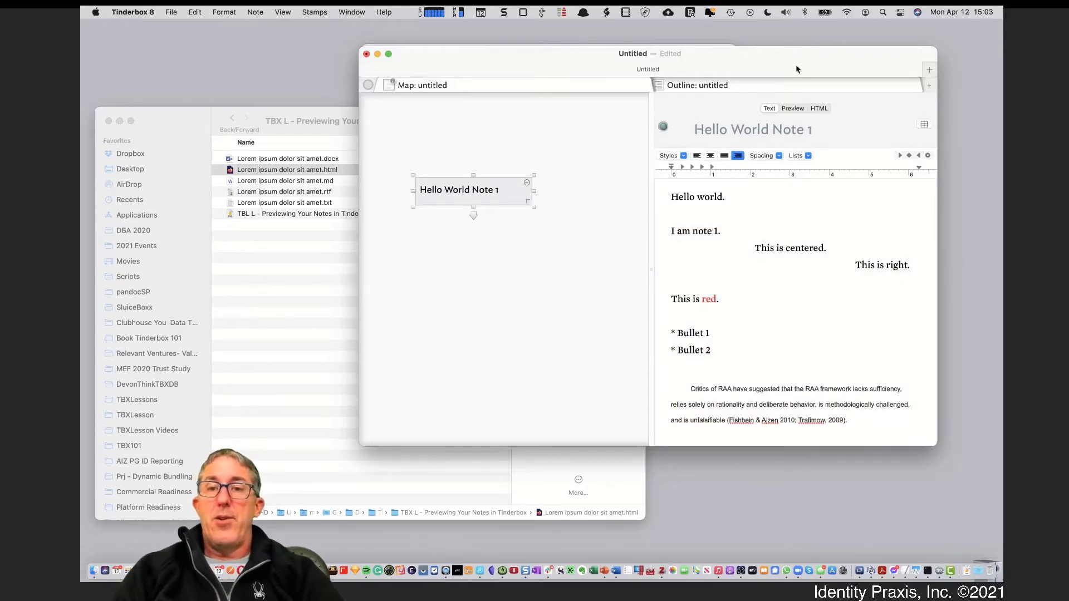
pyautogui.click(793, 109)
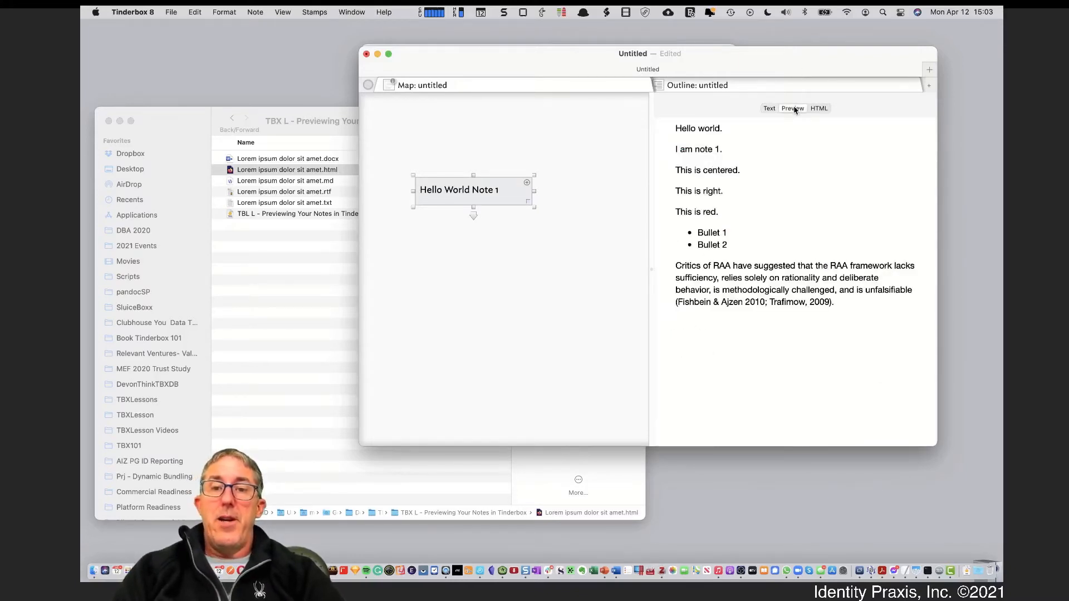
pyautogui.click(768, 108)
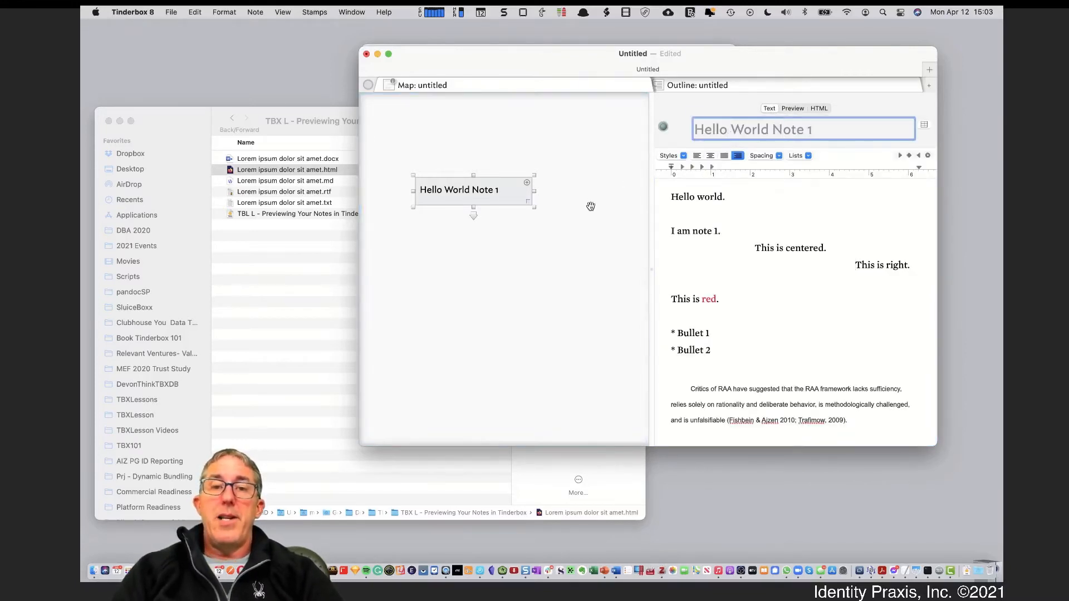
pyautogui.click(543, 228)
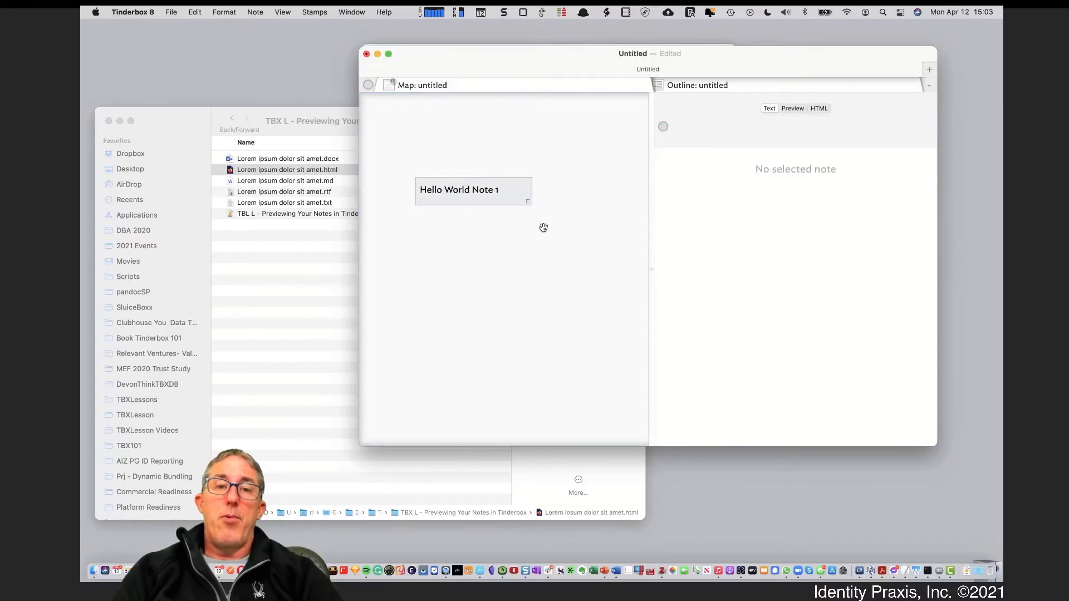
# Add the built-in HTML templates from File > Built-In Templates and locate the new Templates container
pyautogui.click(174, 13)
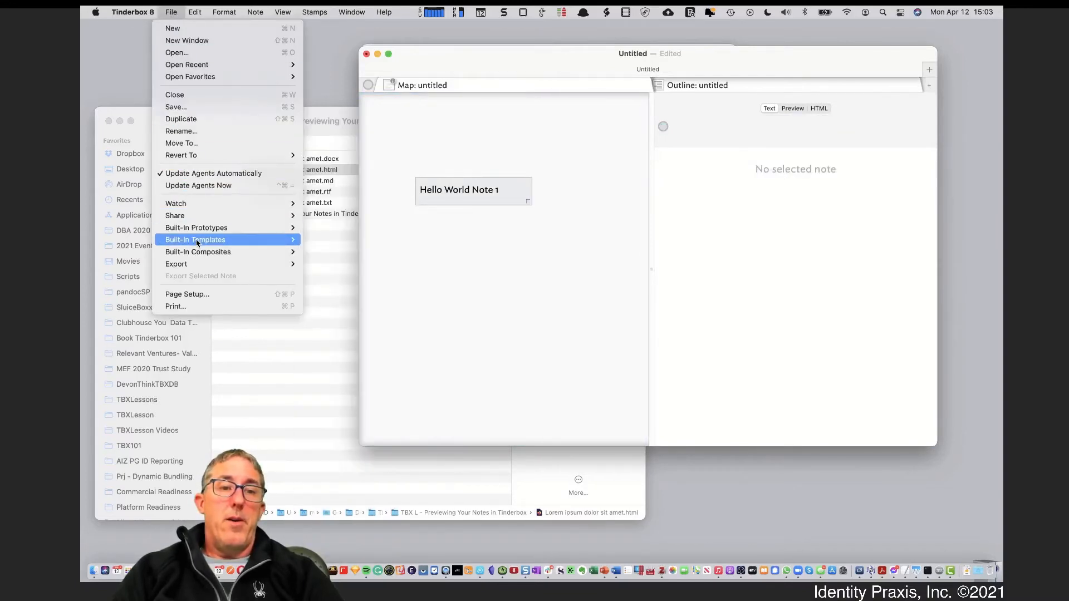
pyautogui.moveTo(198, 243)
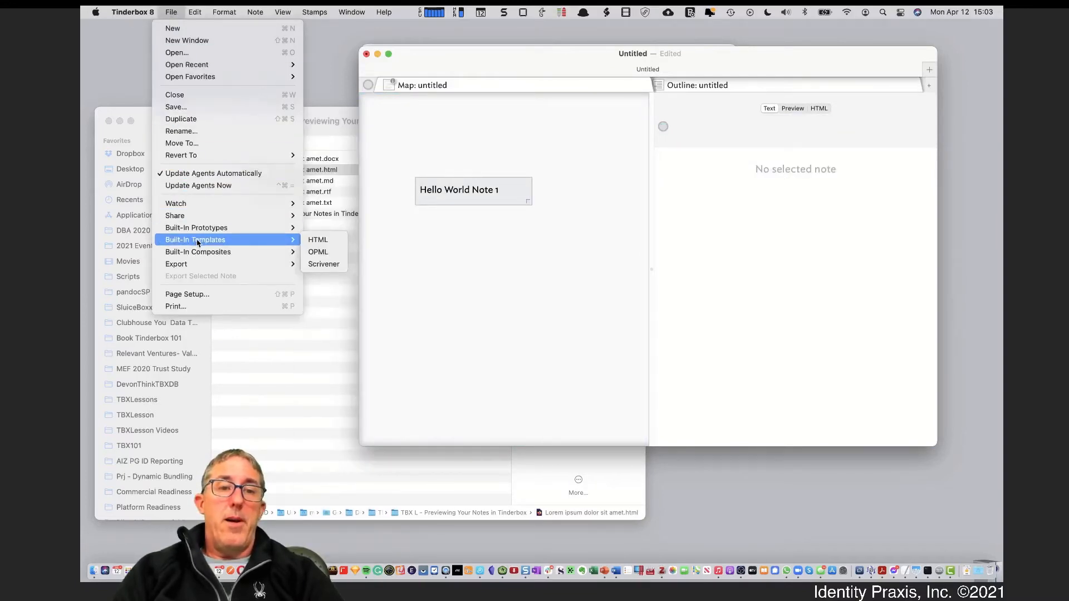
pyautogui.click(320, 244)
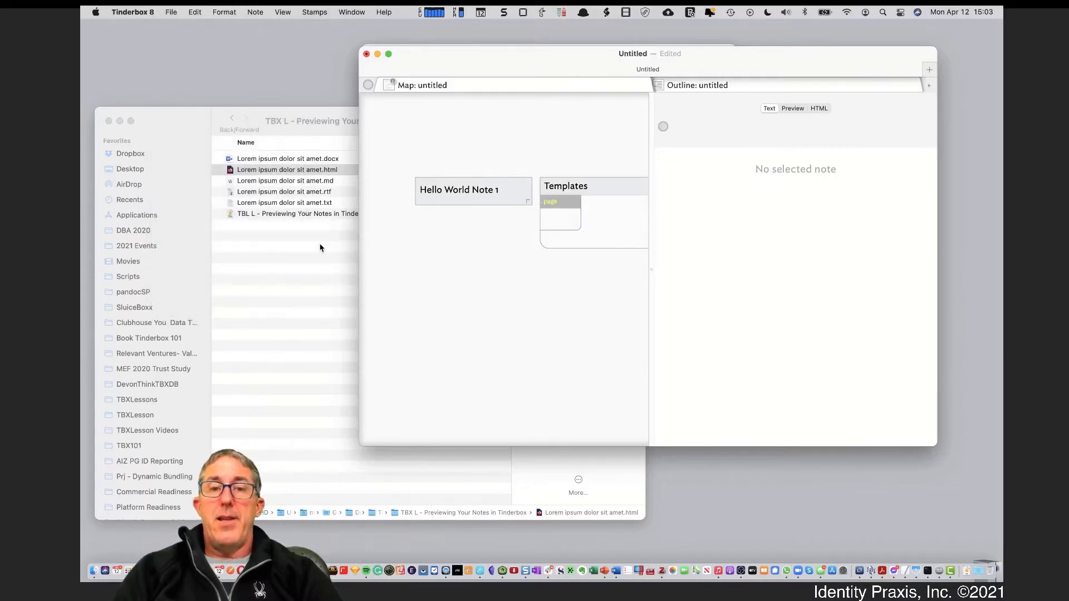
pyautogui.hscroll(5, 507, 298)
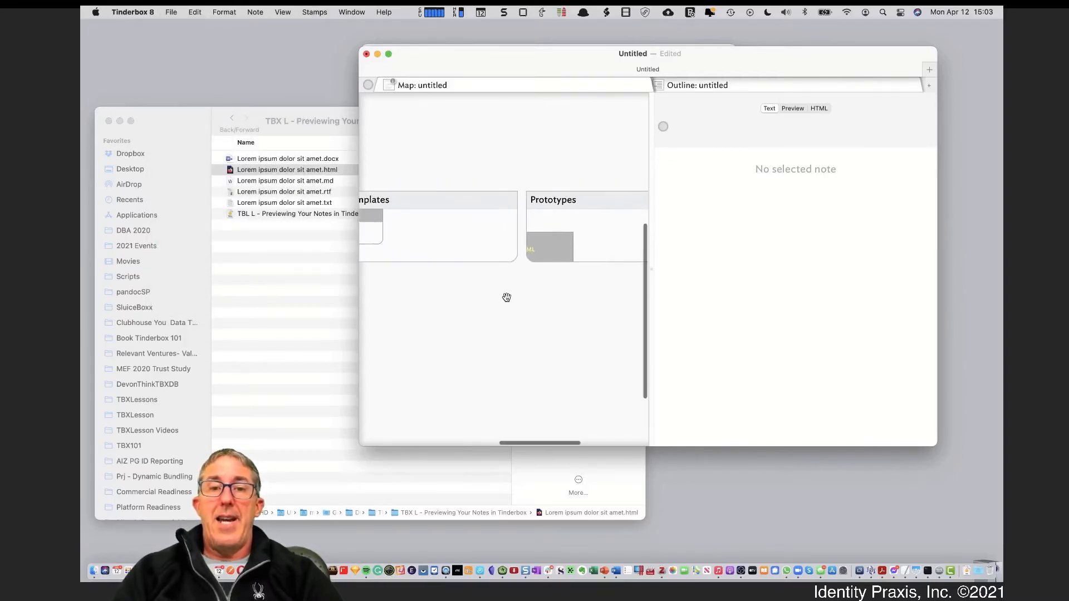
pyautogui.hscroll(-5, 513, 352)
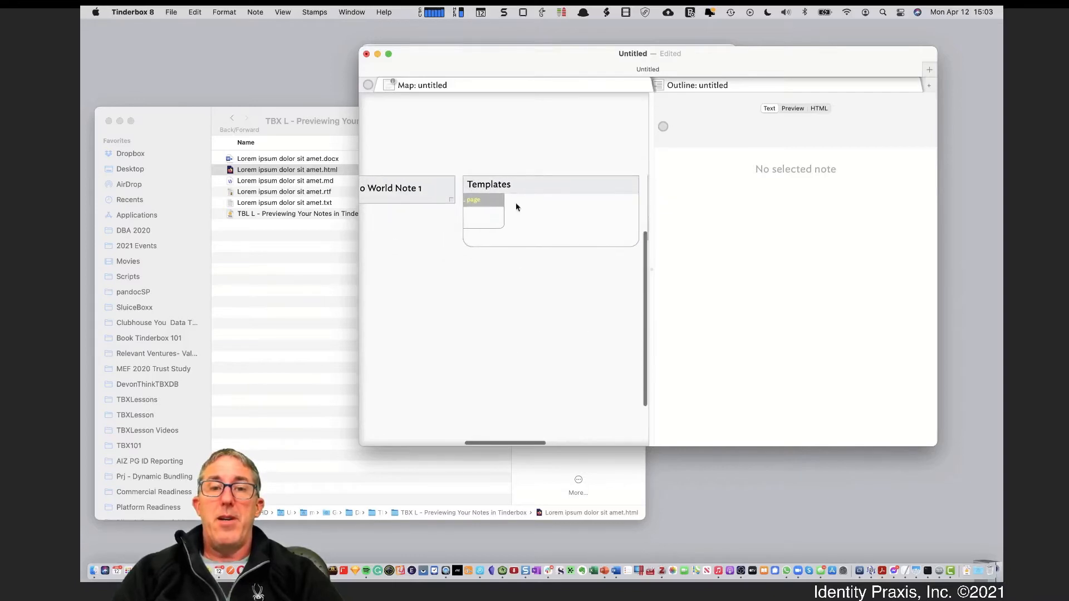
pyautogui.hscroll(-3, 467, 314)
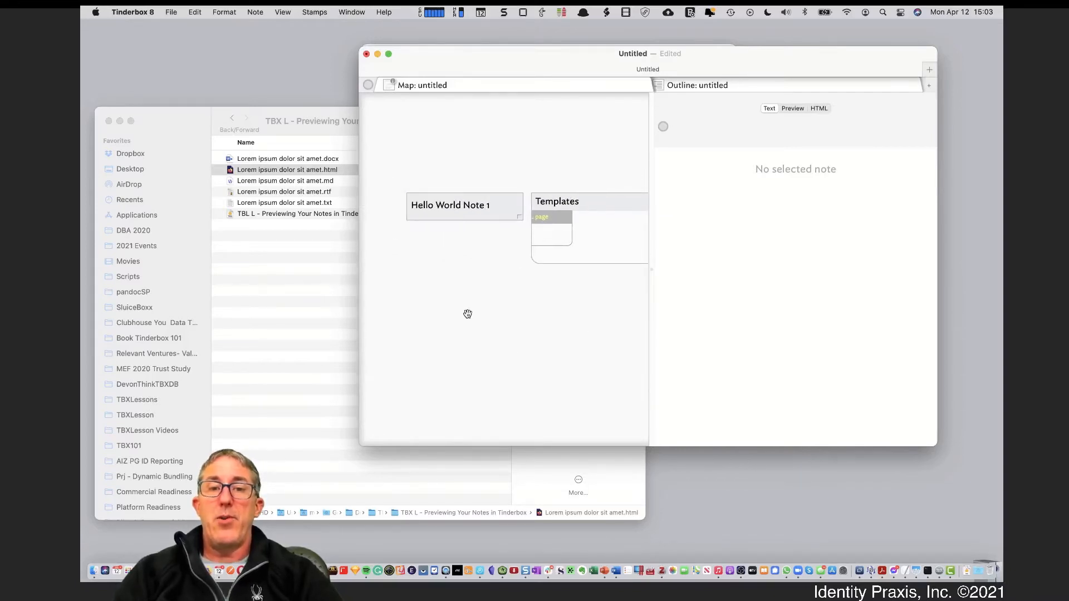
# Preview Hello World Note 1's heading and paragraphs, then select the Templates container to preview it
pyautogui.click(466, 215)
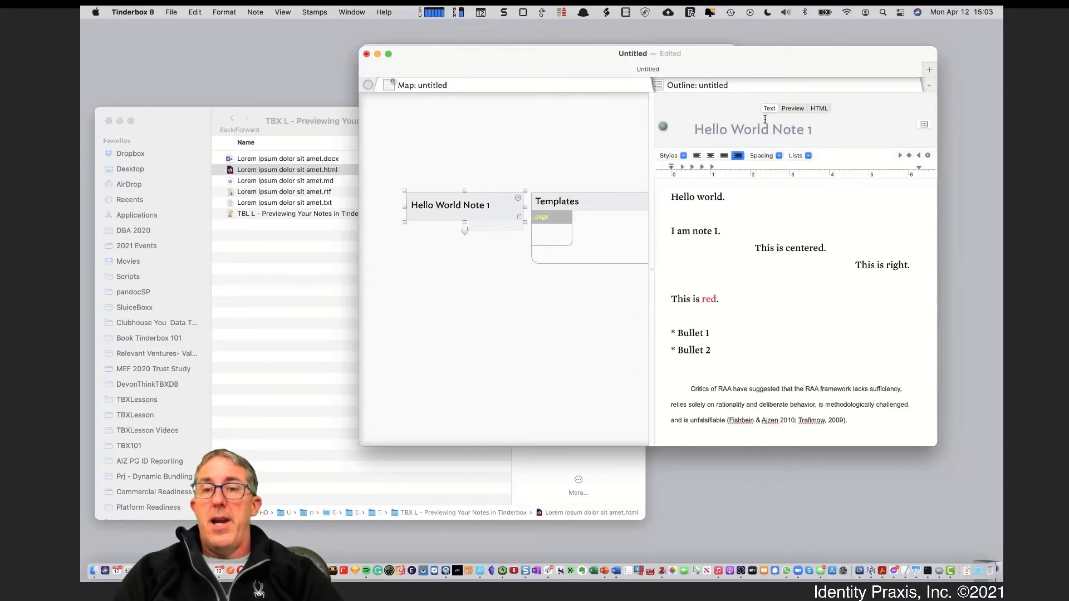
pyautogui.click(792, 109)
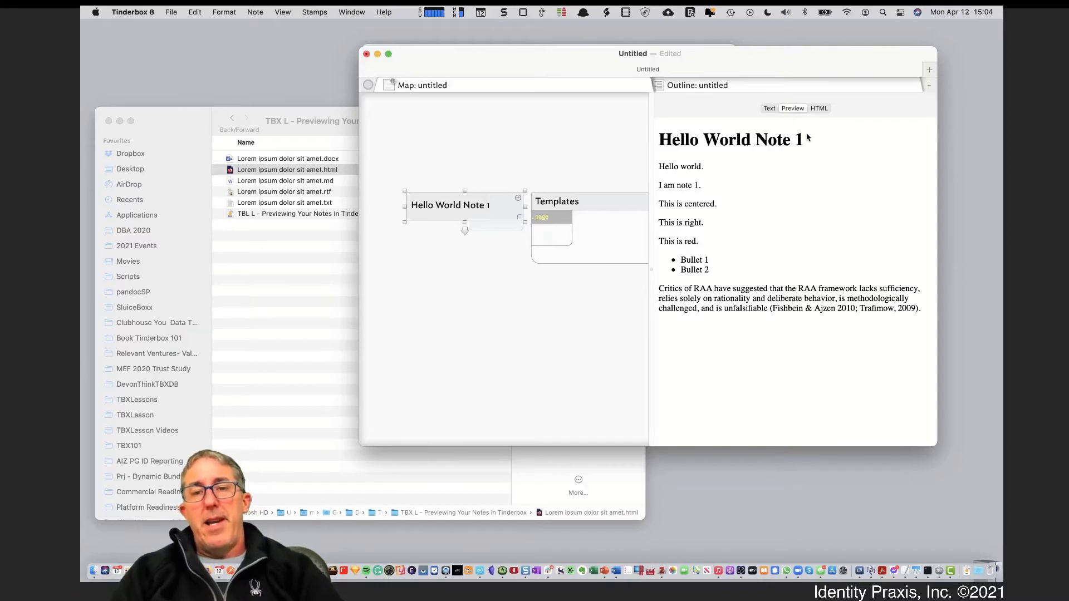
pyautogui.moveTo(777, 142); pyautogui.dragTo(661, 142)
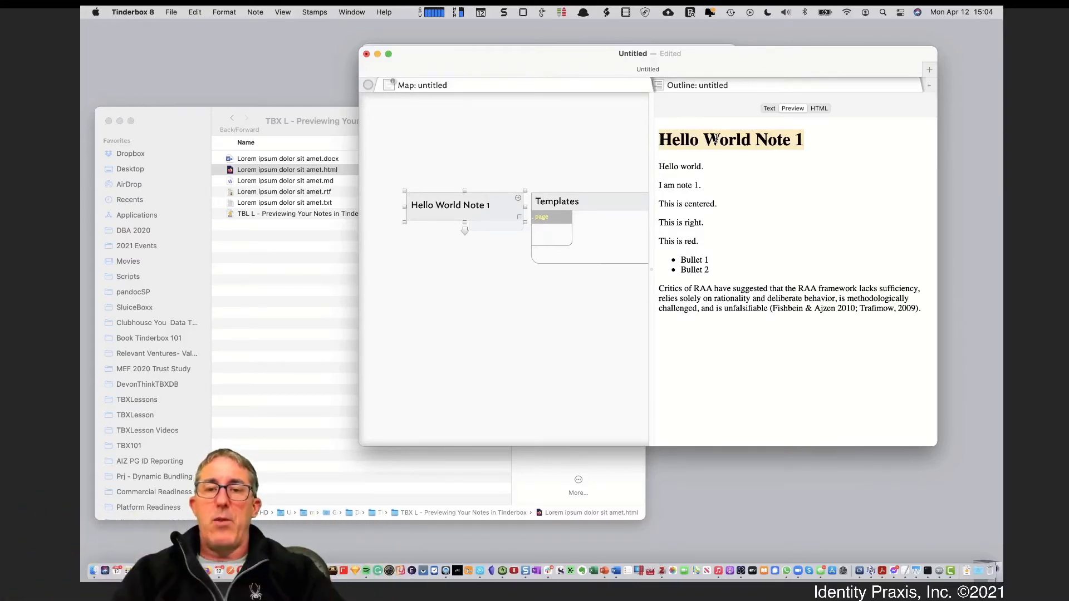
pyautogui.moveTo(662, 162); pyautogui.dragTo(700, 236)
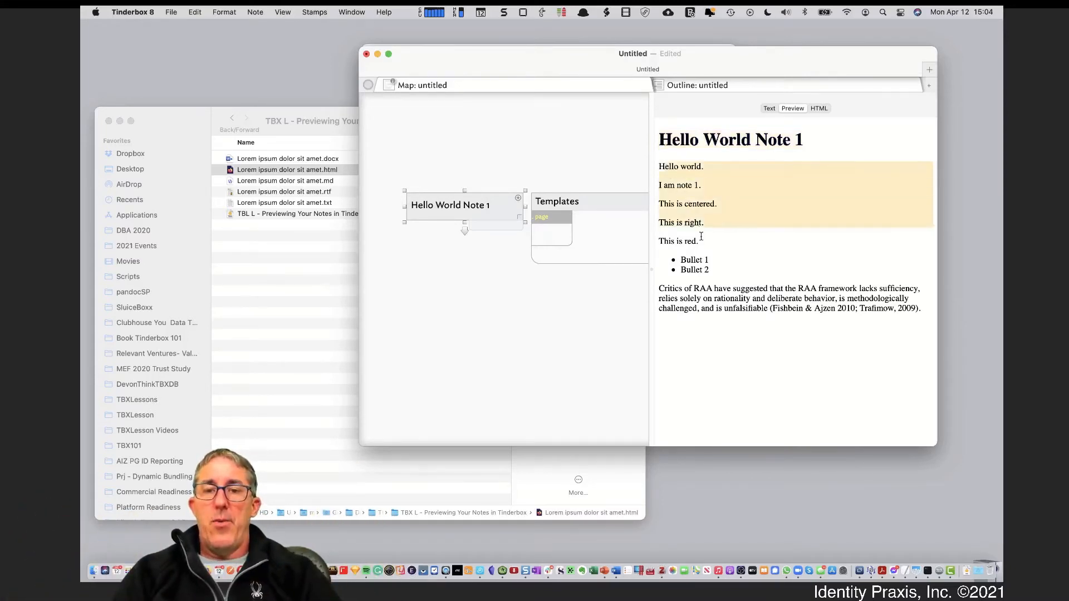
pyautogui.moveTo(702, 289); pyautogui.dragTo(702, 315)
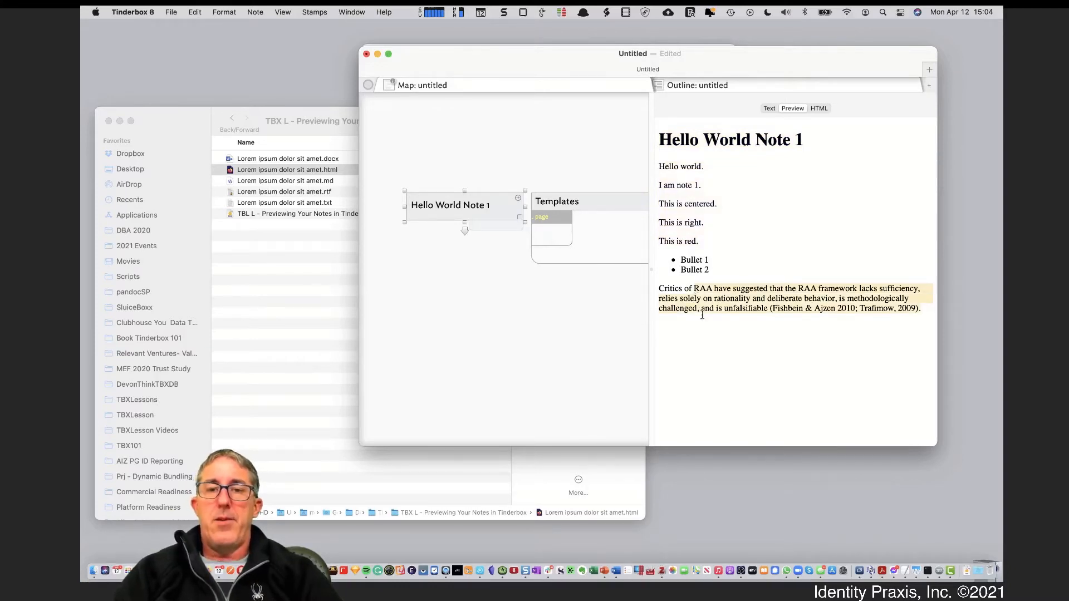
pyautogui.click(584, 202)
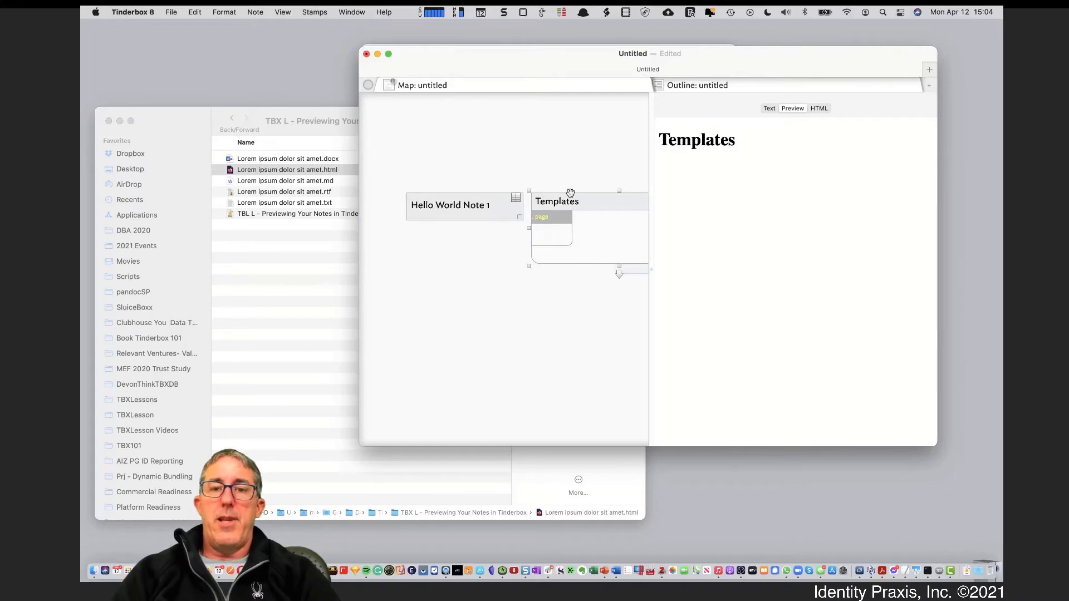
# Delete the Templates container and select Hello World Note 1 to check its preview
pyautogui.click(572, 170)
pyautogui.click(572, 200)
pyautogui.press('Delete')
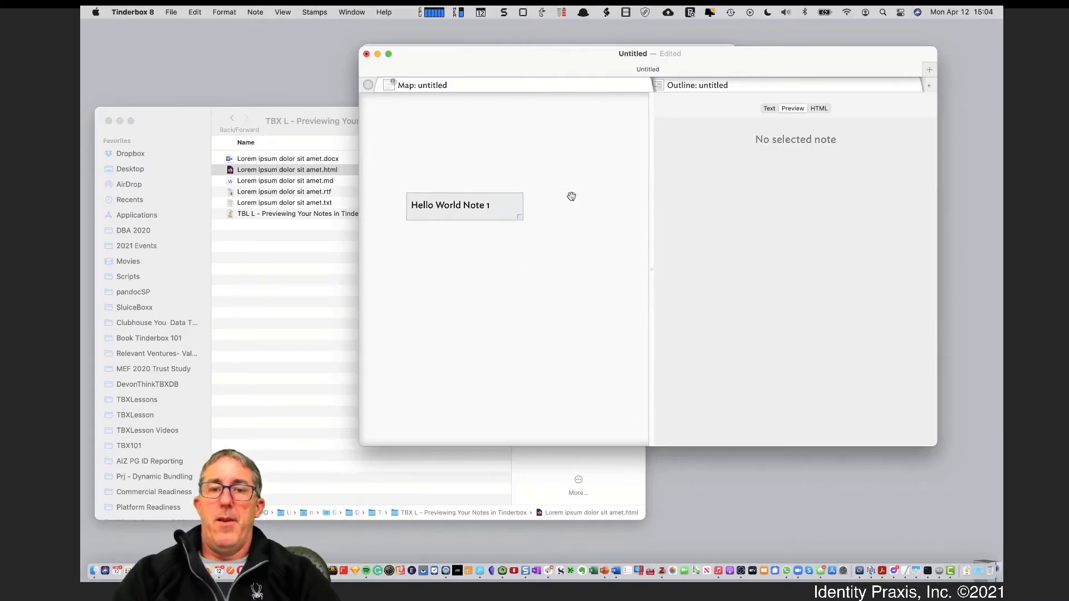
pyautogui.click(465, 205)
pyautogui.click(777, 129)
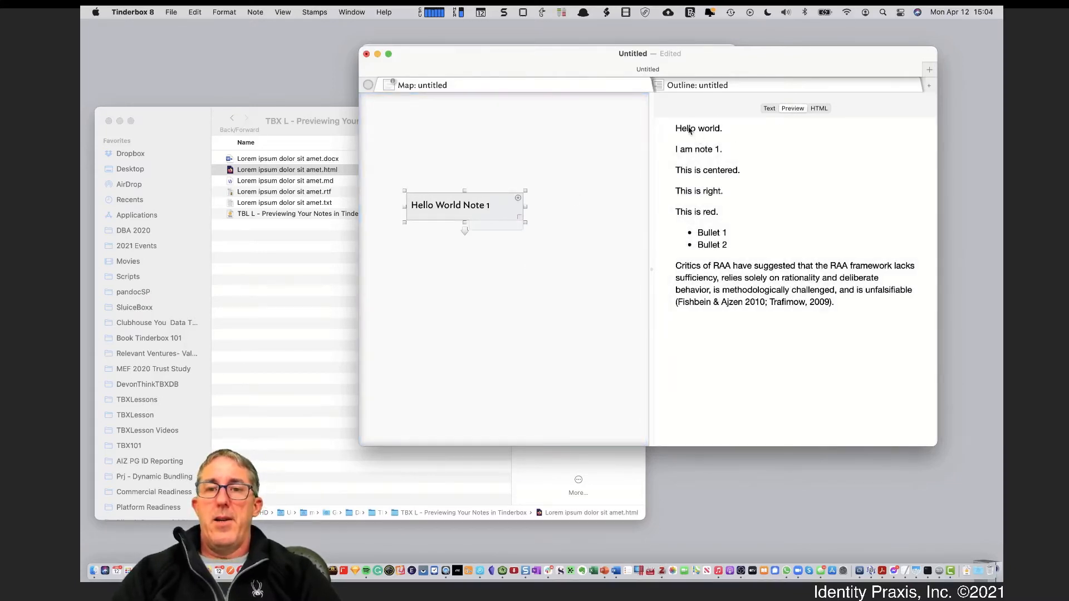
pyautogui.moveTo(690, 126); pyautogui.dragTo(698, 113)
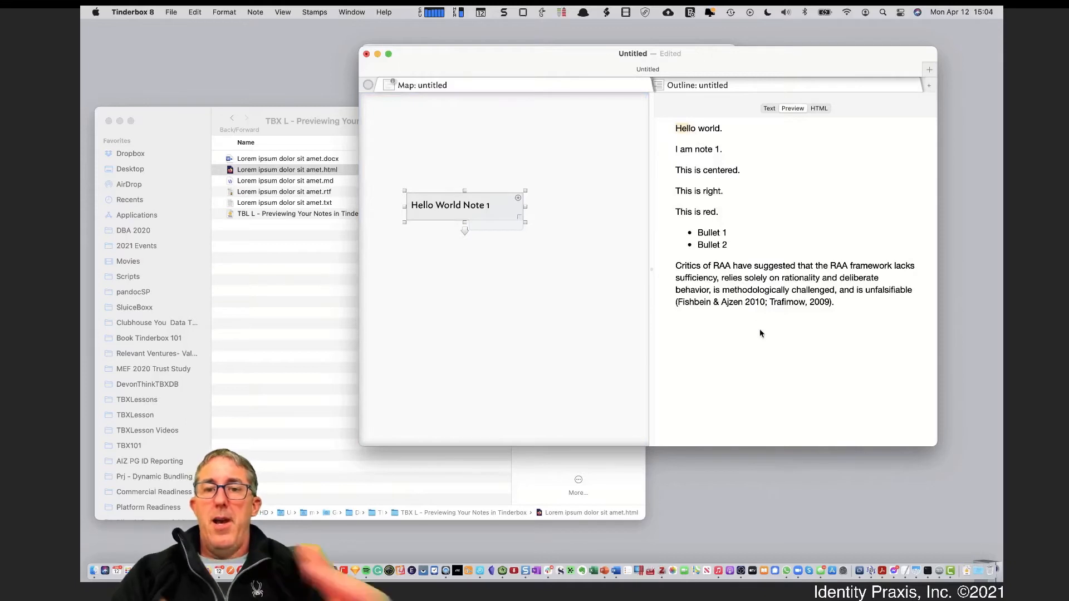
# Add the built-in HTML template to the document and check the note's heading in the preview
pyautogui.click(170, 12)
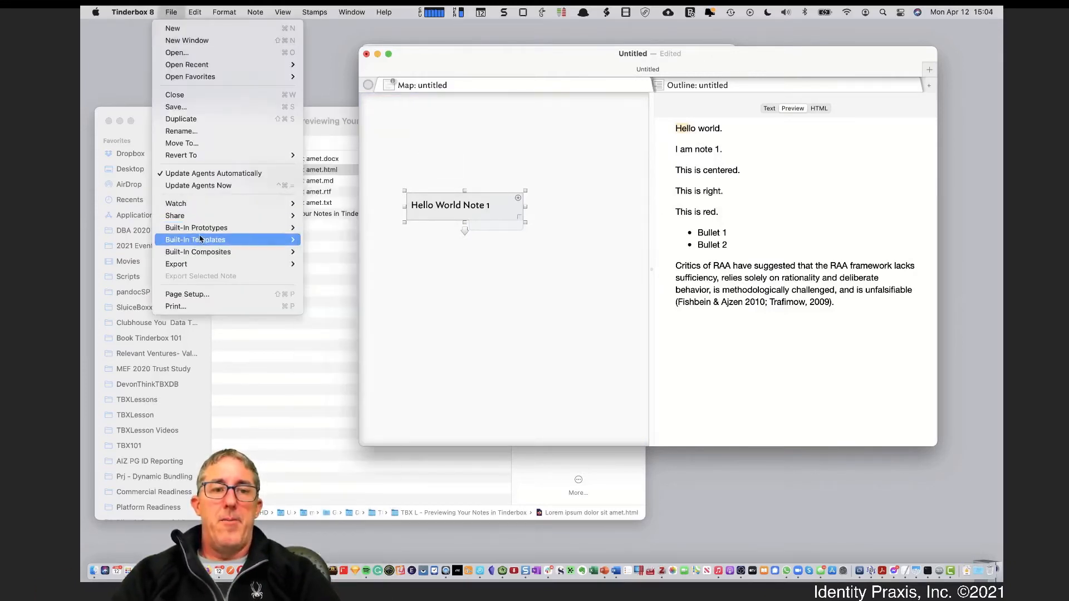
pyautogui.click(460, 163)
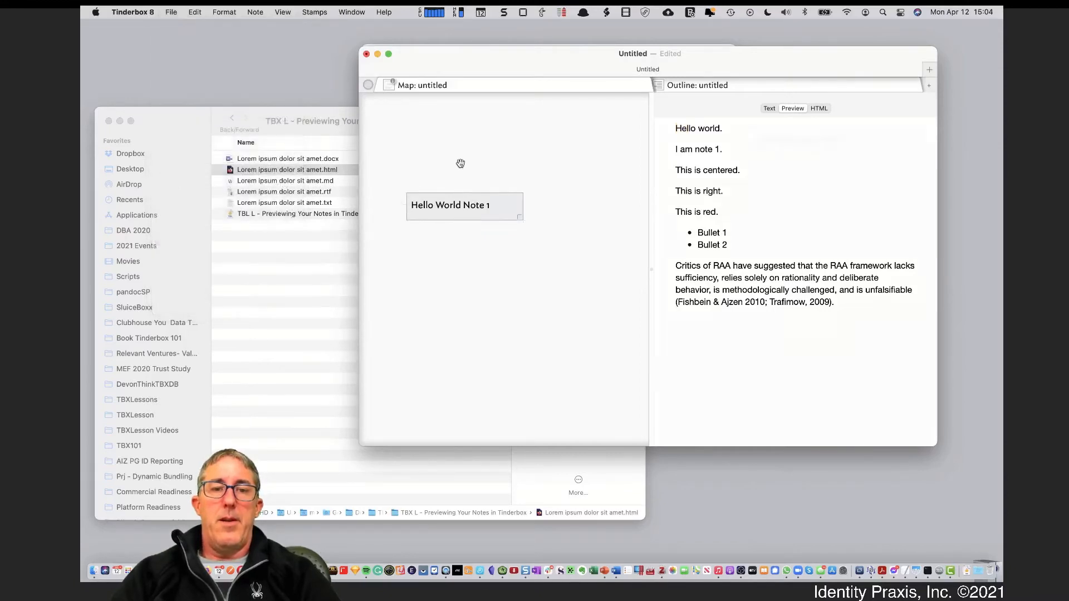
pyautogui.click(430, 205)
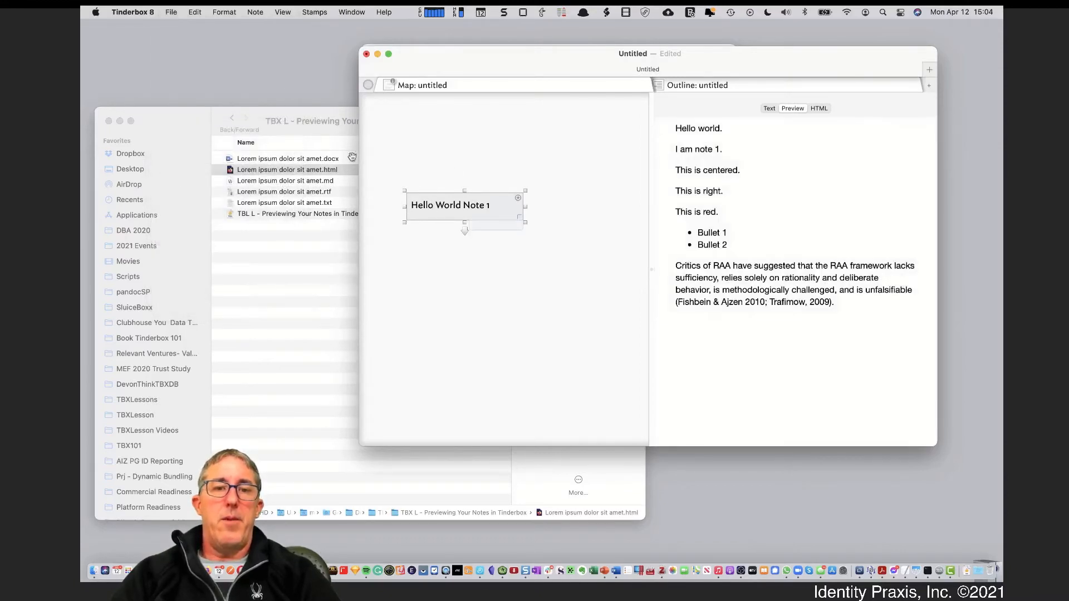
pyautogui.click(171, 12)
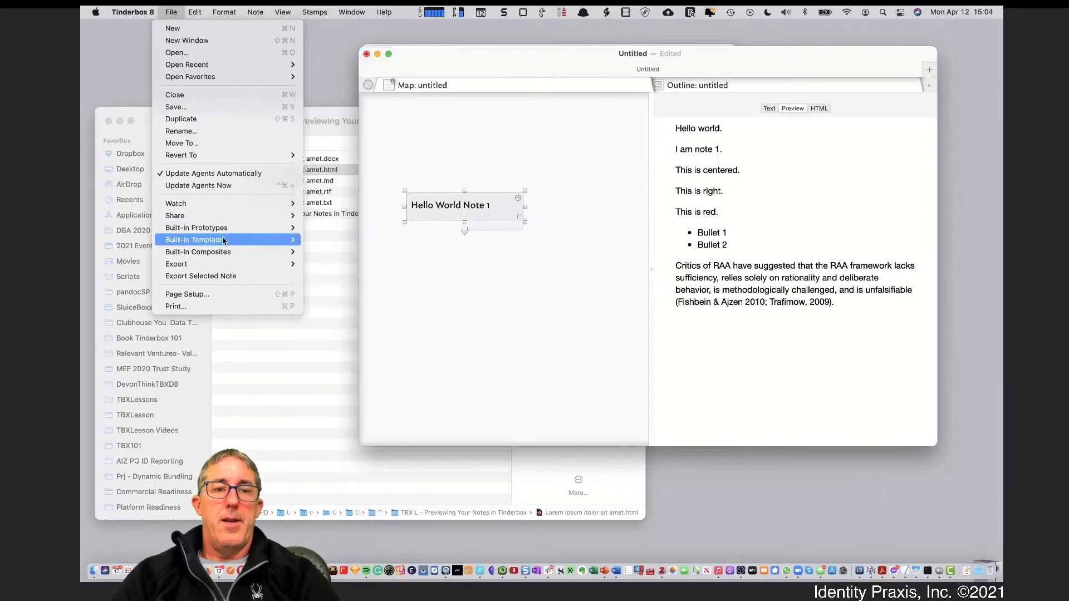
pyautogui.moveTo(222, 240)
pyautogui.click(316, 245)
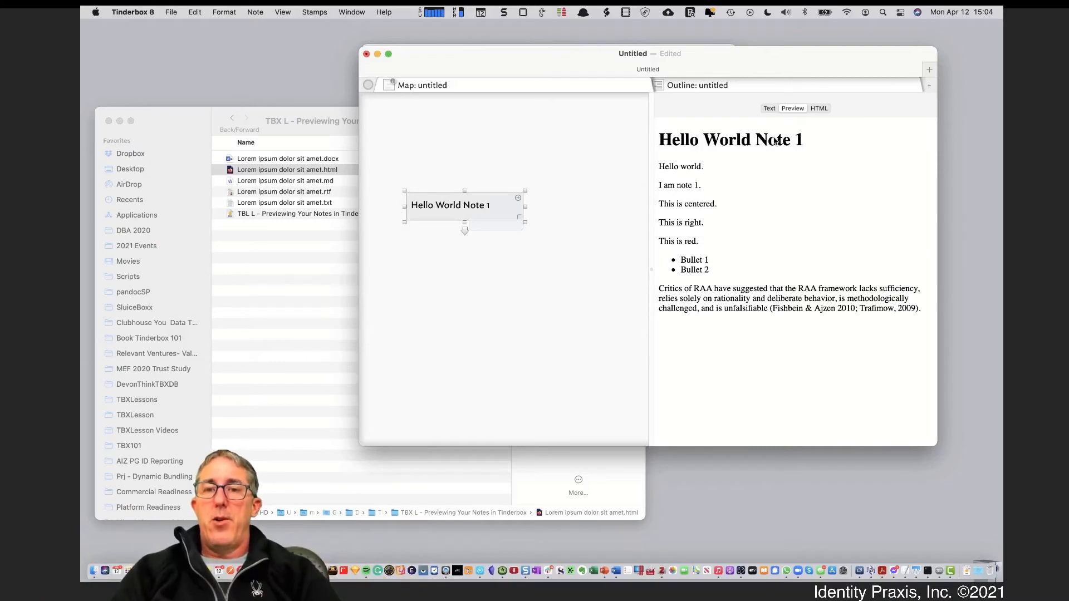
pyautogui.moveTo(776, 141); pyautogui.dragTo(806, 308)
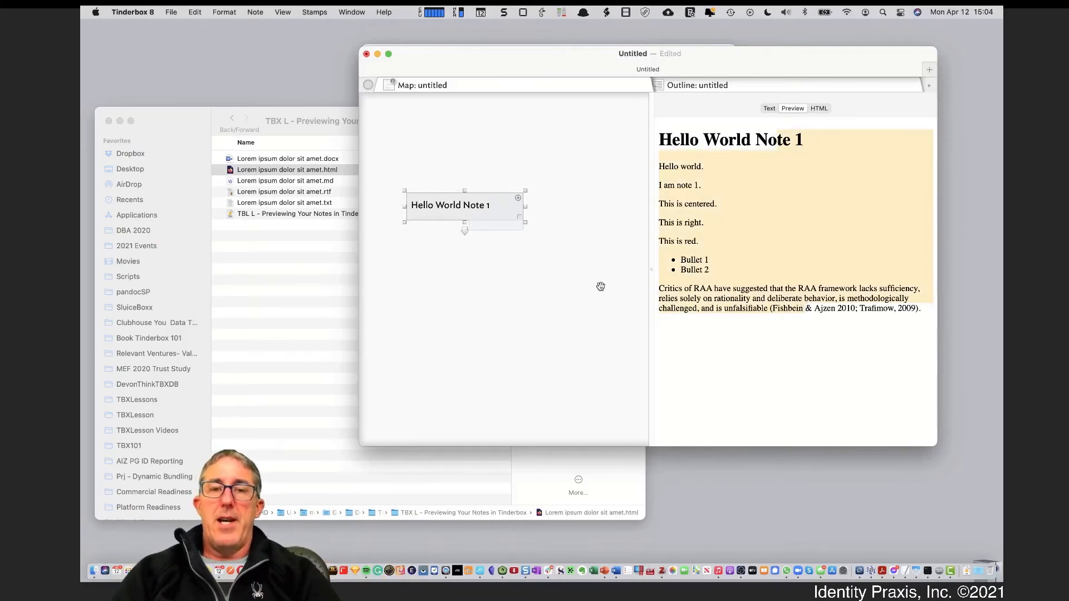
# Switch to the Outline view, expand Templates and open the HTML page template's code
pyautogui.click(702, 85)
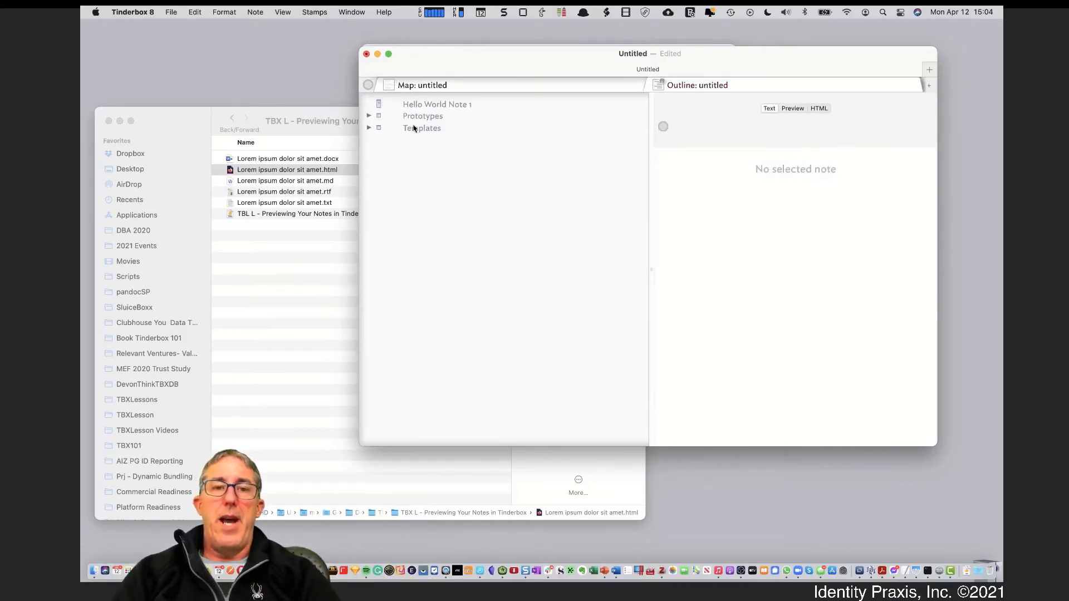
pyautogui.click(370, 129)
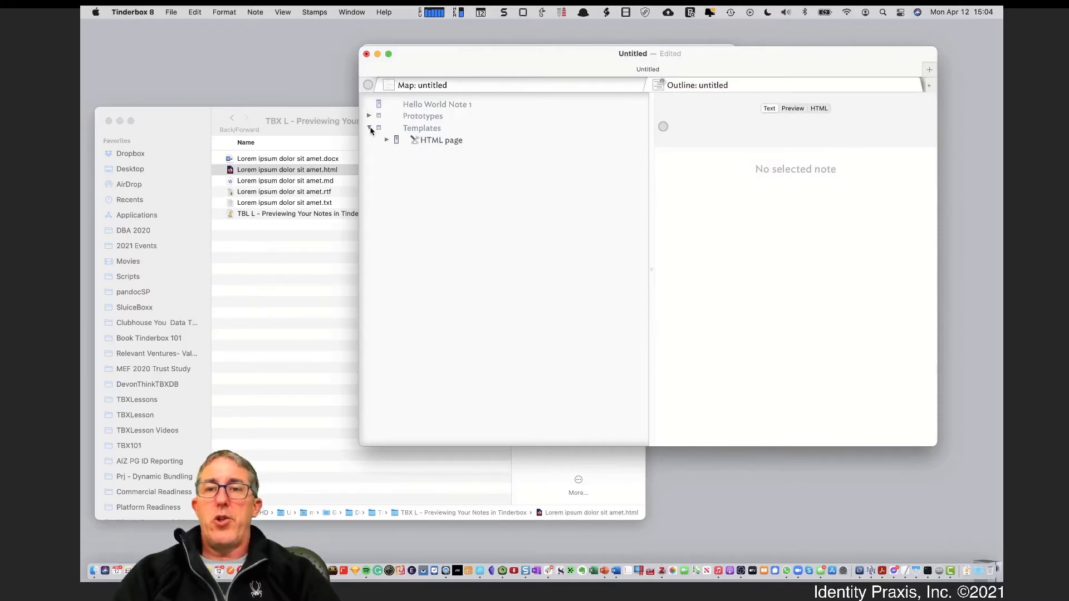
pyautogui.click(422, 141)
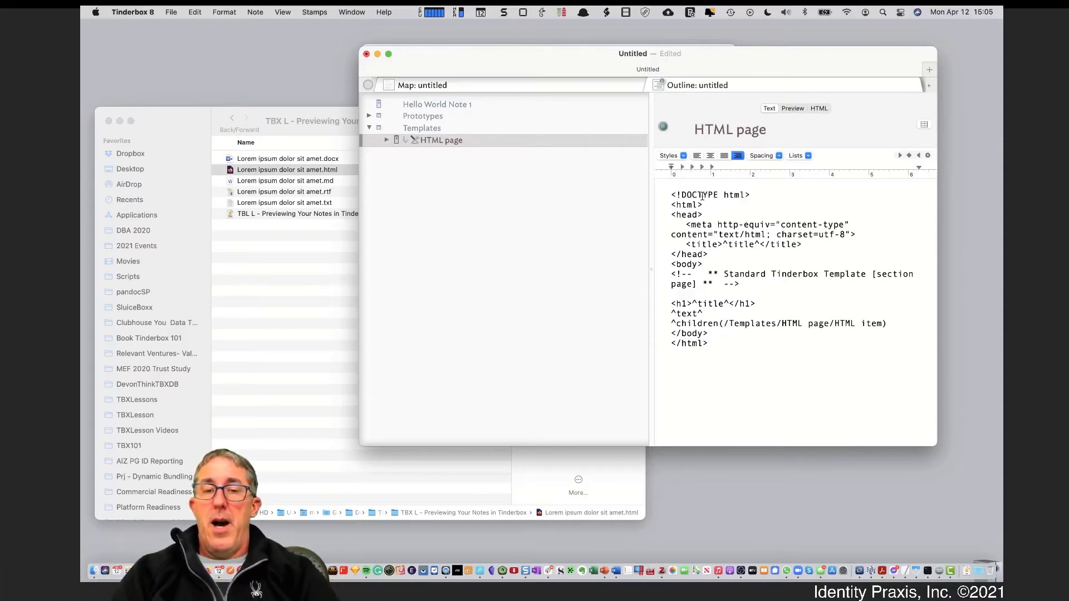
pyautogui.moveTo(671, 195); pyautogui.dragTo(731, 344)
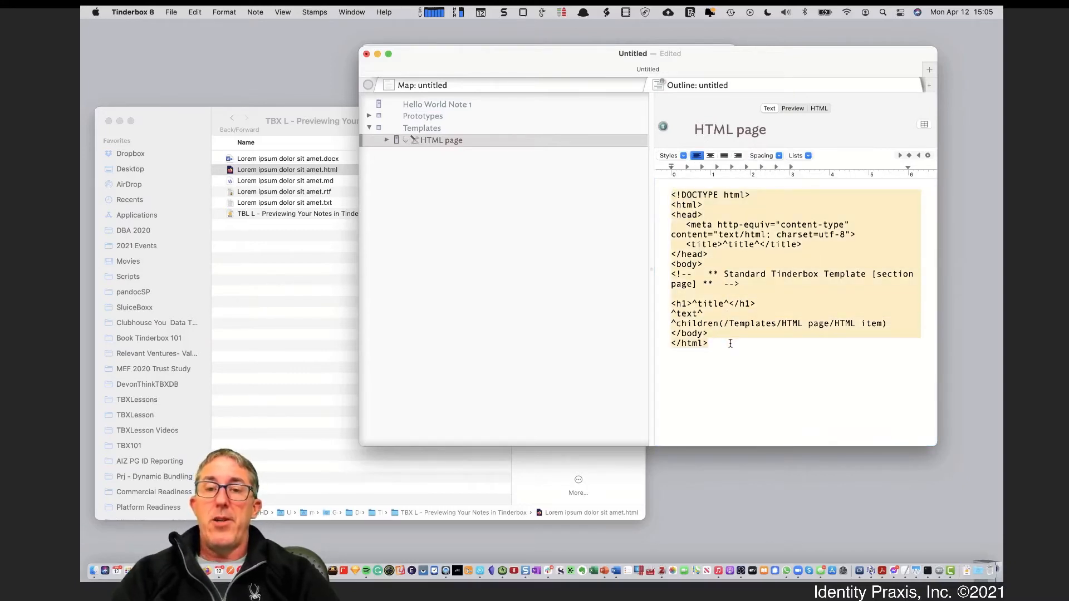
pyautogui.click(718, 225)
# Read through the template's DOCTYPE, head, body, h1 and ^text^ lines, then deselect it
pyautogui.moveTo(668, 195); pyautogui.dragTo(752, 193)
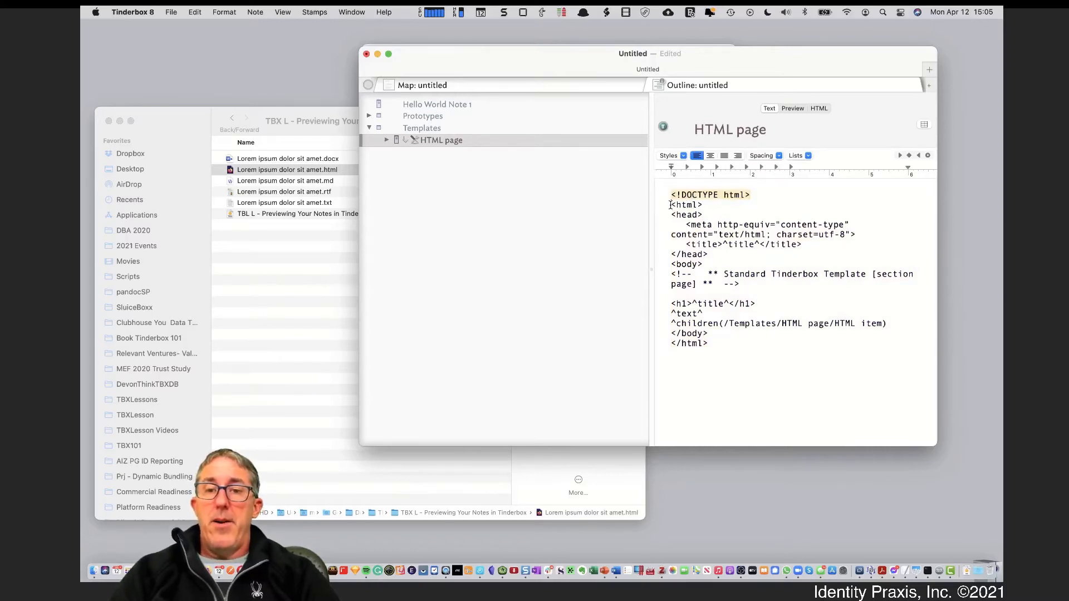
pyautogui.moveTo(670, 204); pyautogui.dragTo(716, 252)
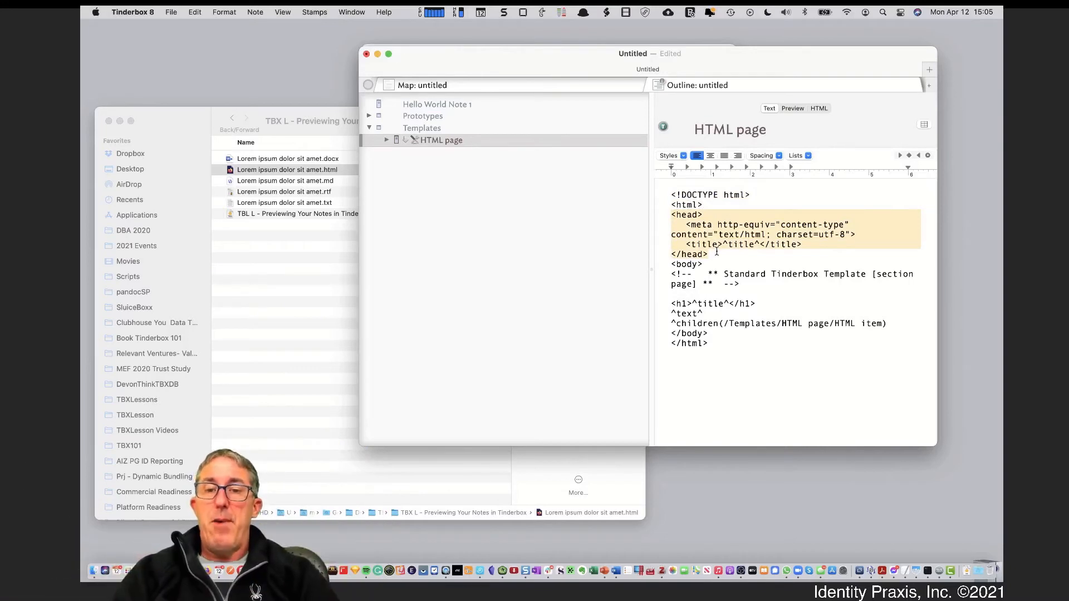
pyautogui.click(708, 254)
pyautogui.moveTo(671, 264); pyautogui.dragTo(712, 263)
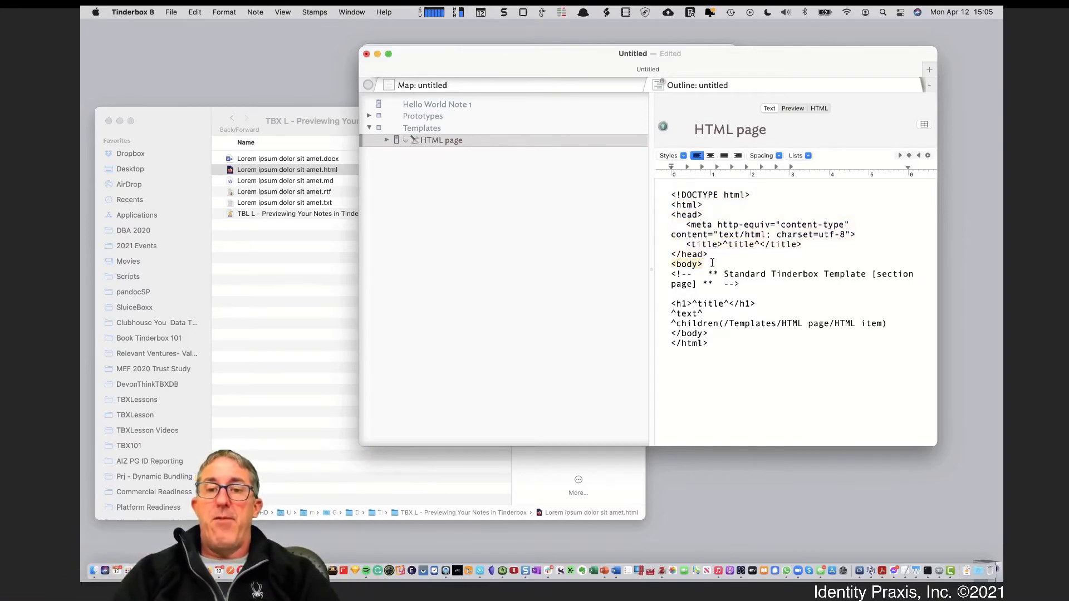
pyautogui.moveTo(672, 304); pyautogui.dragTo(756, 303)
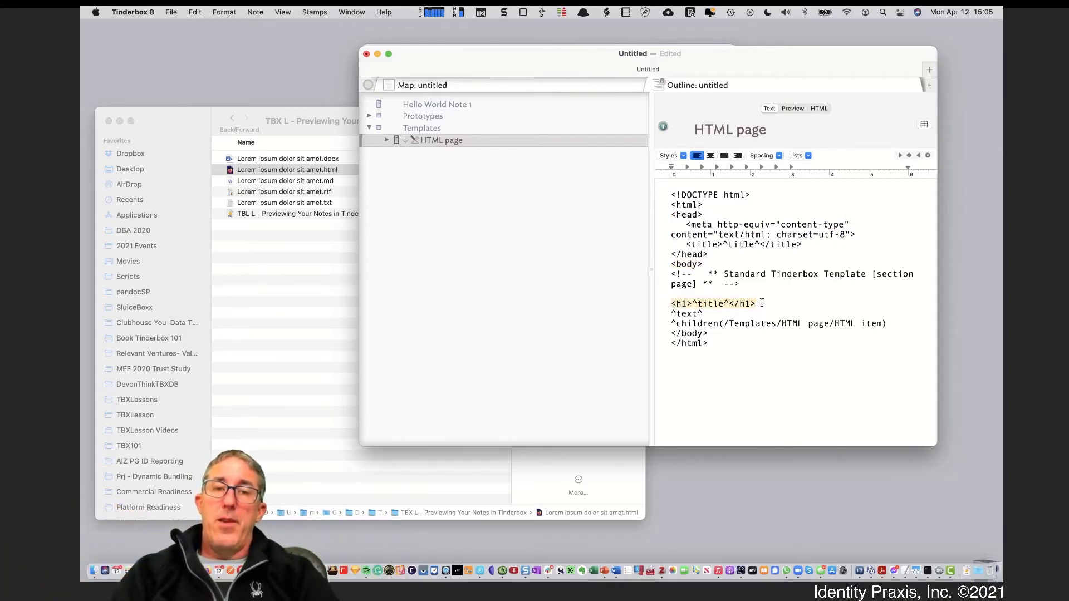
pyautogui.click(688, 304)
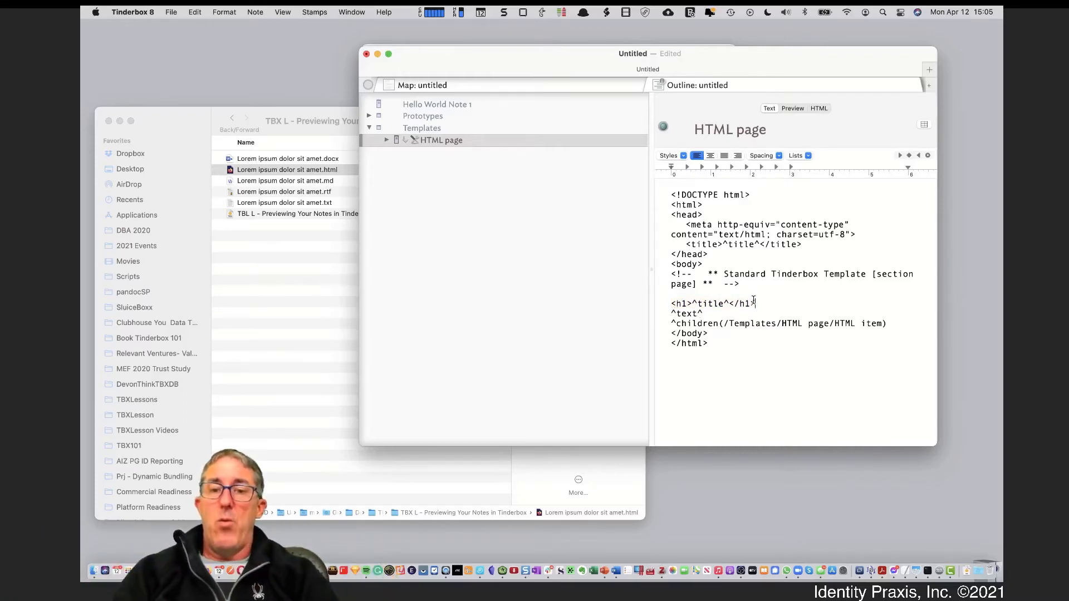
pyautogui.moveTo(721, 314); pyautogui.dragTo(648, 321)
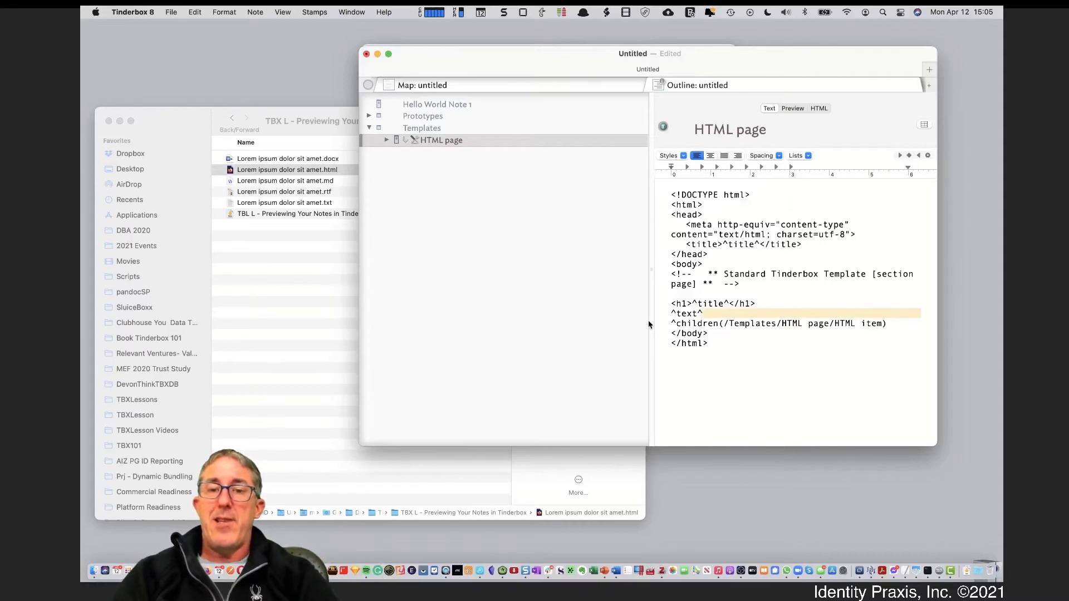
pyautogui.click(673, 323)
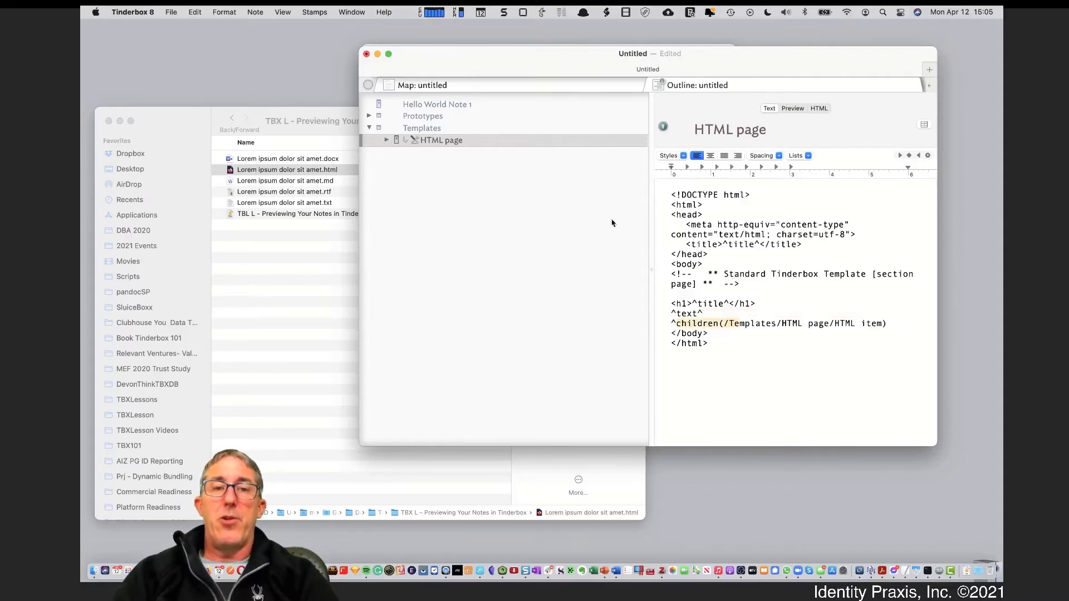
pyautogui.click(486, 177)
pyautogui.click(459, 106)
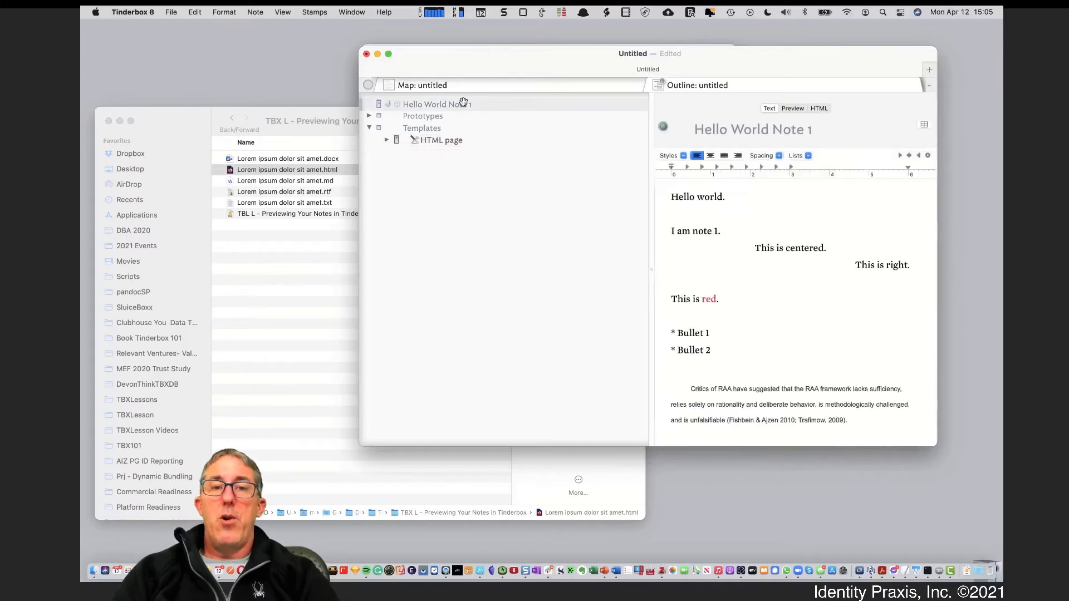
pyautogui.click(791, 108)
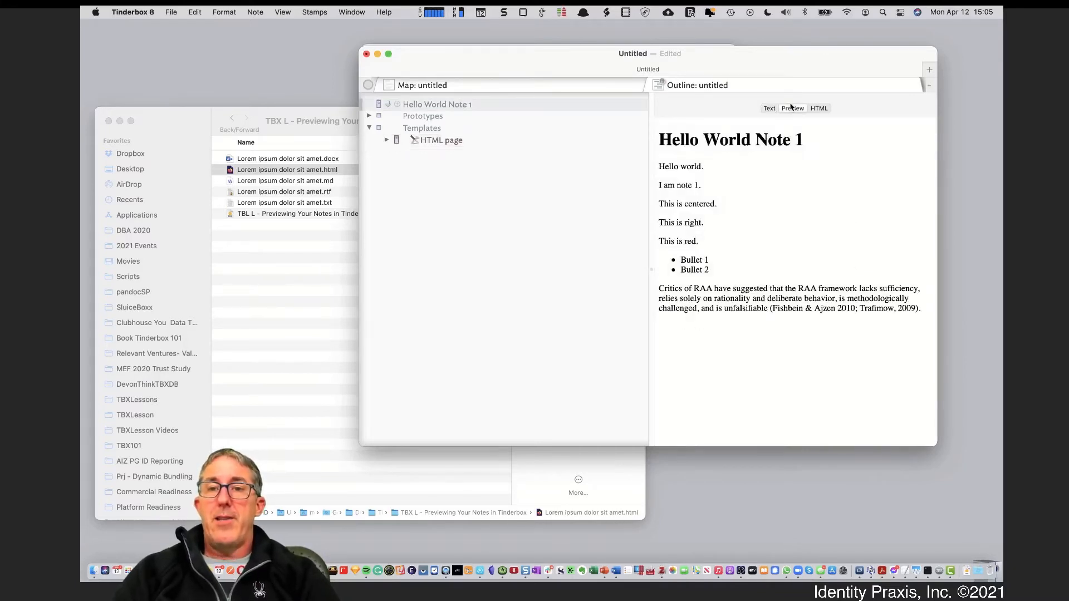
pyautogui.click(771, 109)
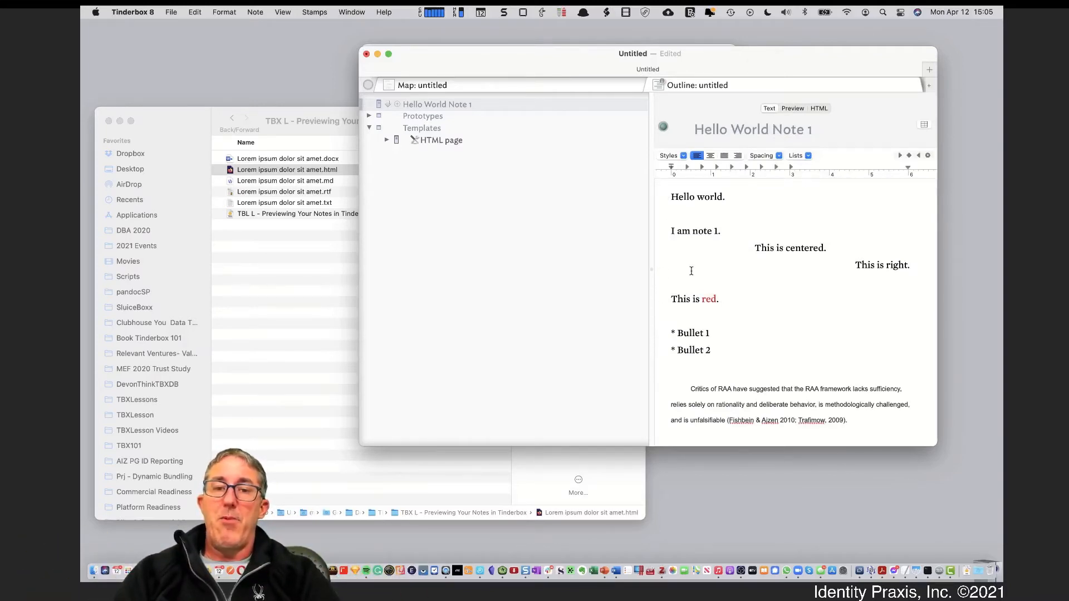
pyautogui.click(426, 140)
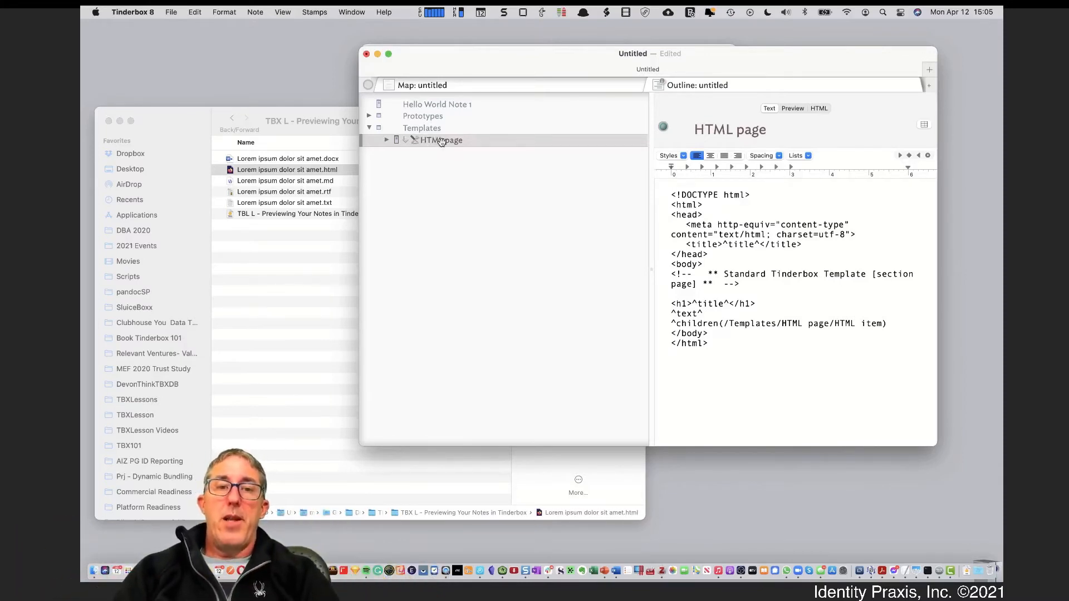
# Create a new note named CSS inside the Templates container
pyautogui.press('Return')
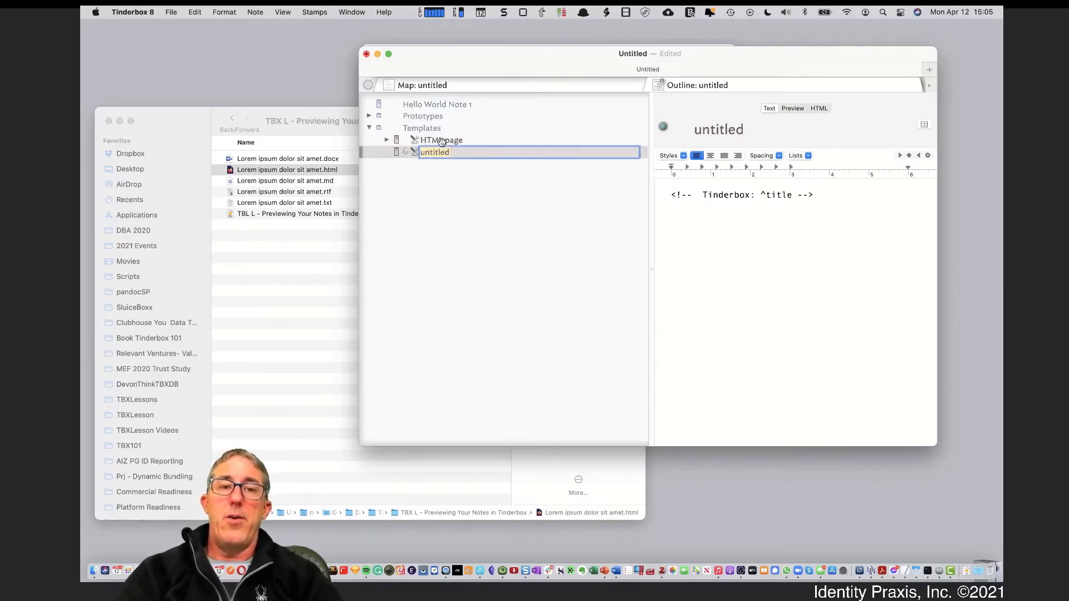
pyautogui.write('C')
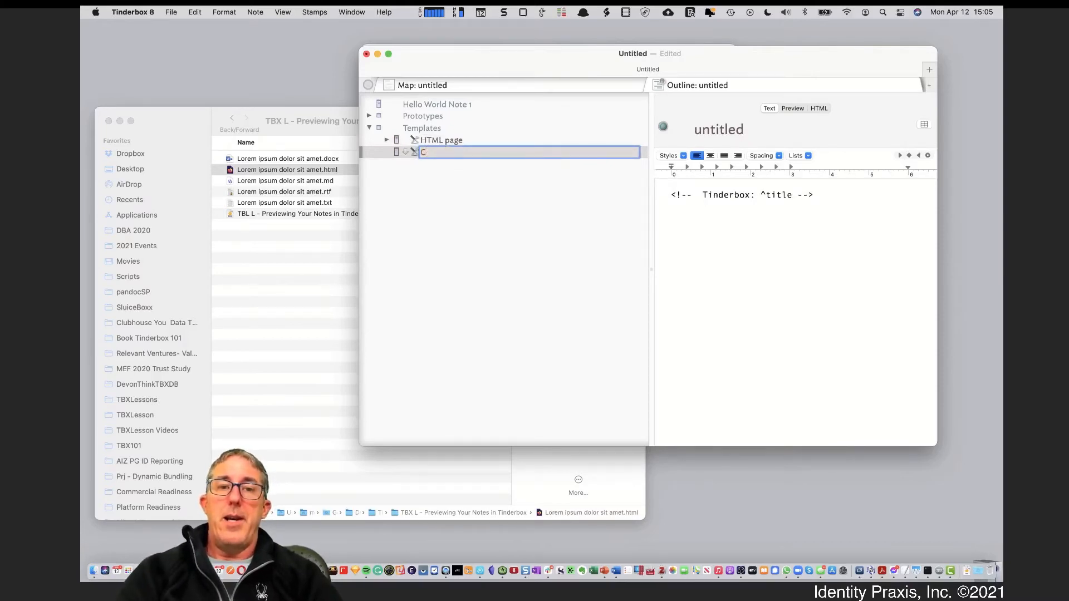
pyautogui.press('BackSpace')
pyautogui.click(428, 127)
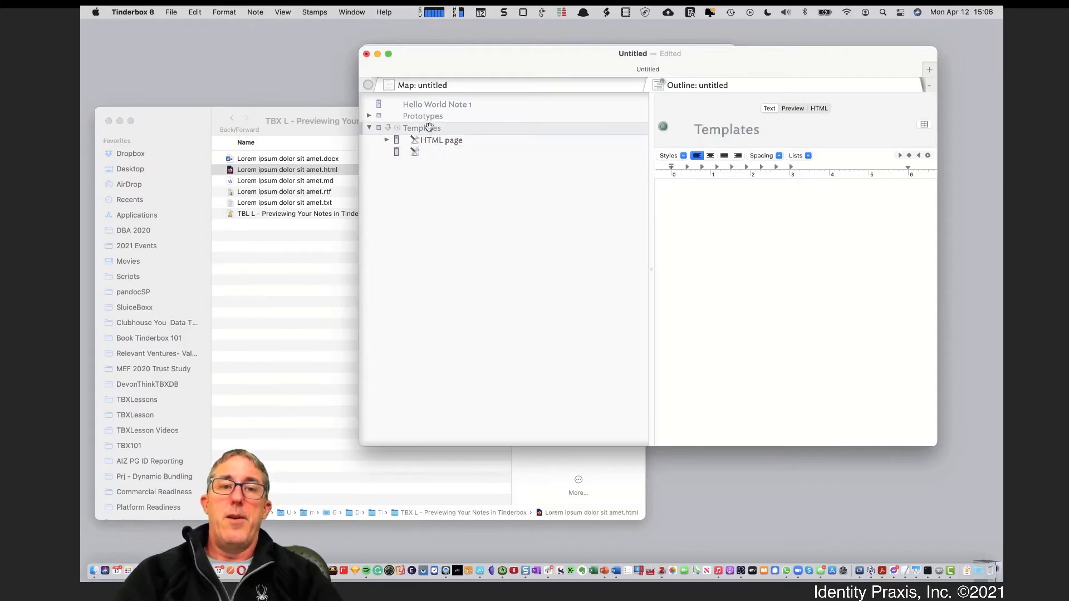
pyautogui.press('Return')
pyautogui.write('CSS')
pyautogui.press('Return')
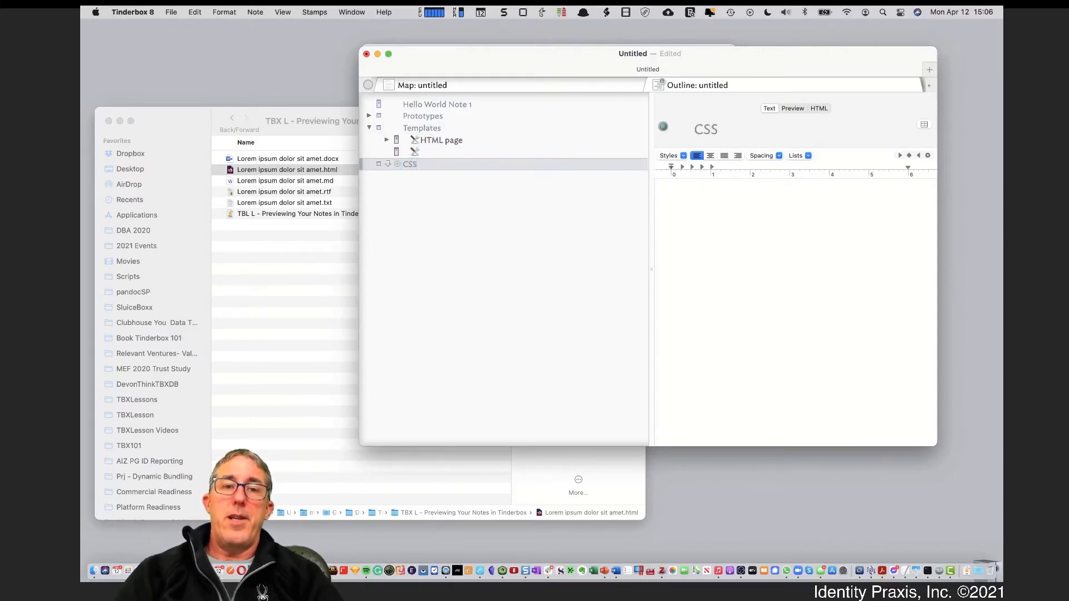
pyautogui.click(424, 145)
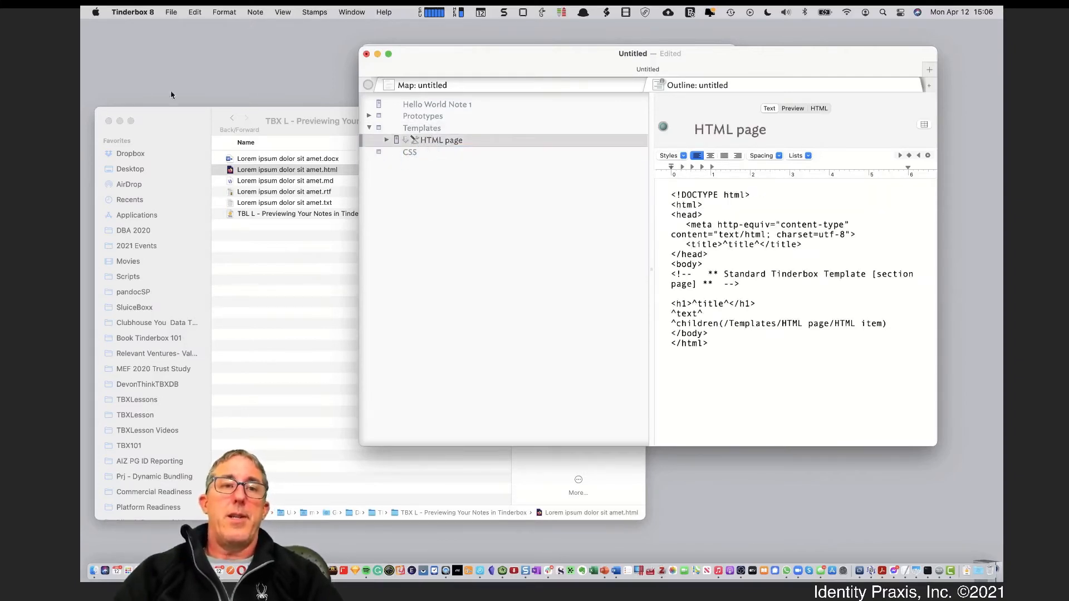
# Add the built-in Code prototype and assign it to the CSS note
pyautogui.click(171, 12)
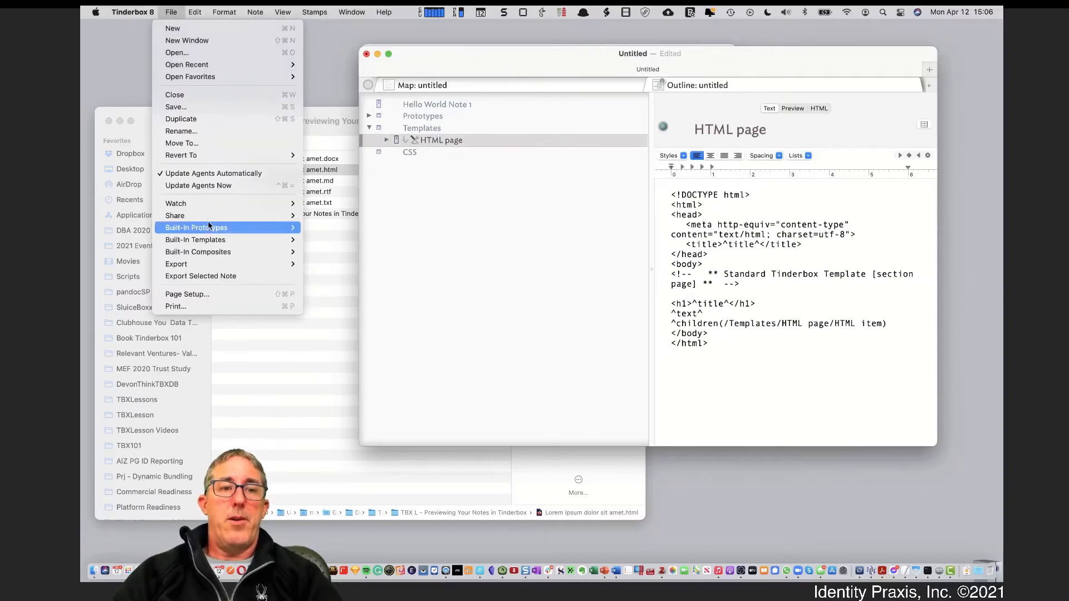
pyautogui.moveTo(212, 228)
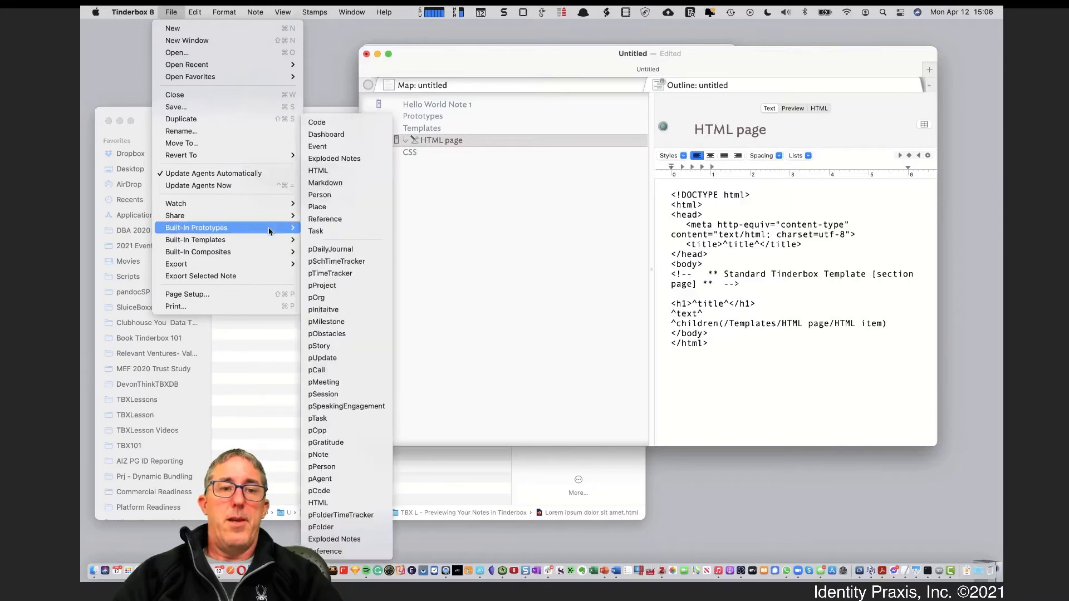
pyautogui.moveTo(290, 228)
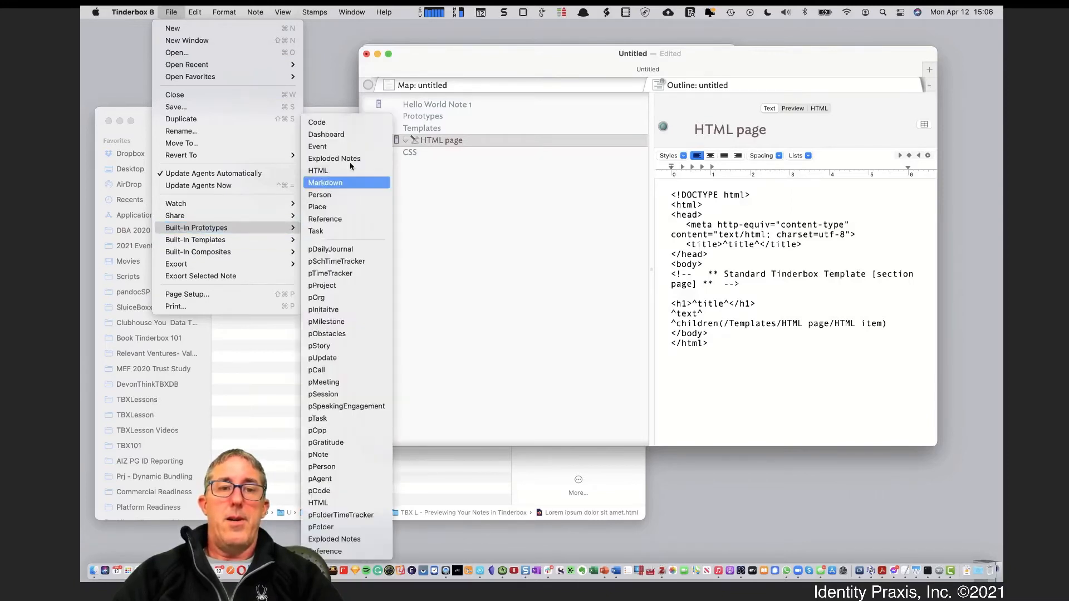
pyautogui.click(350, 122)
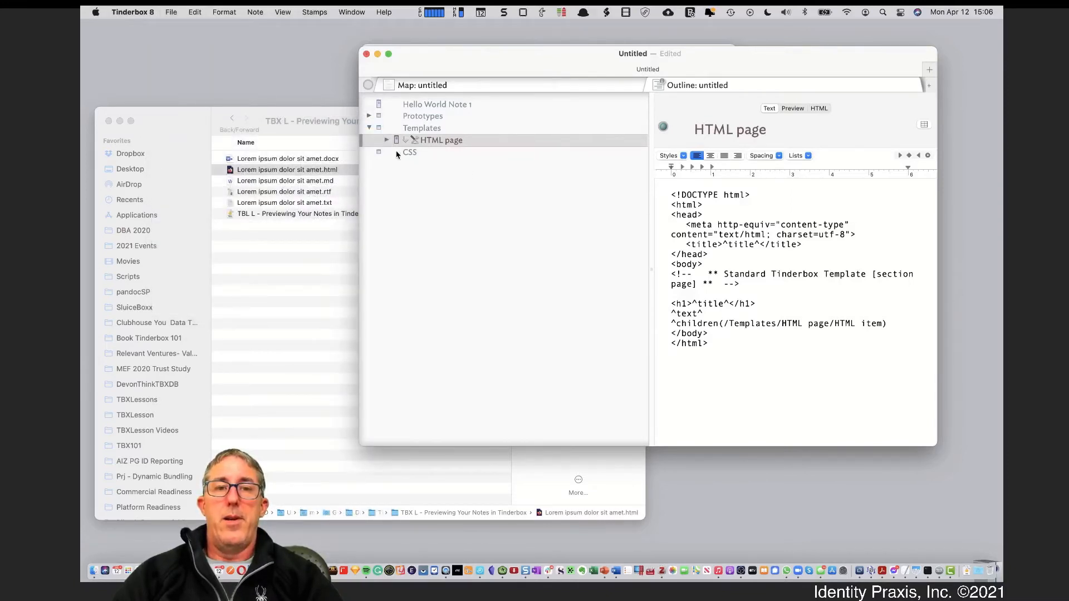
pyautogui.click(380, 153)
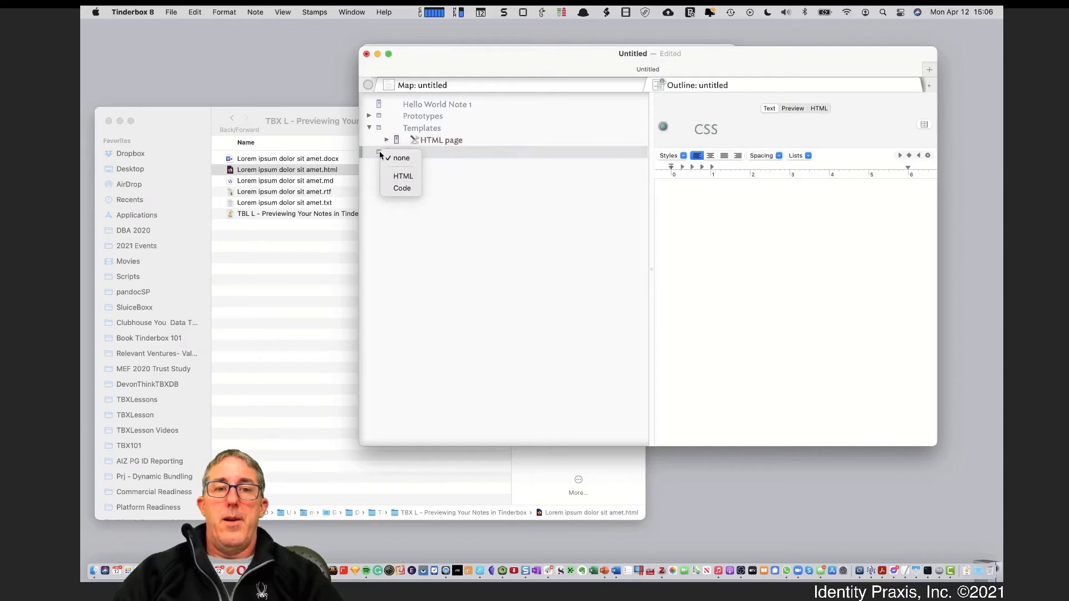
pyautogui.click(396, 190)
pyautogui.click(704, 251)
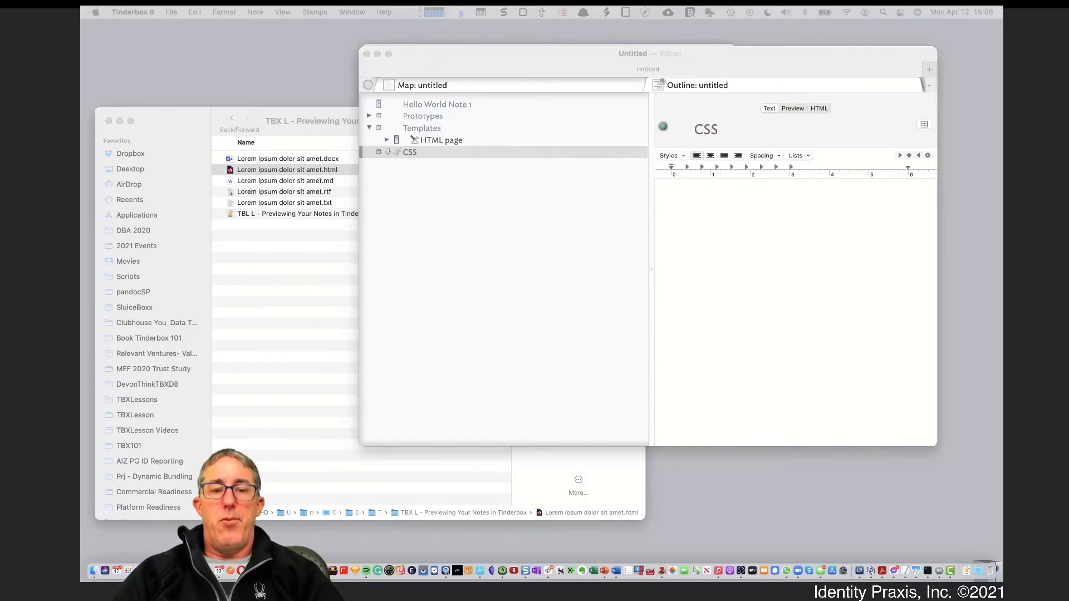
# Paste CSS rules for html, body and h1–h3 into the CSS note, then add p {color: red; }
pyautogui.click(720, 243)
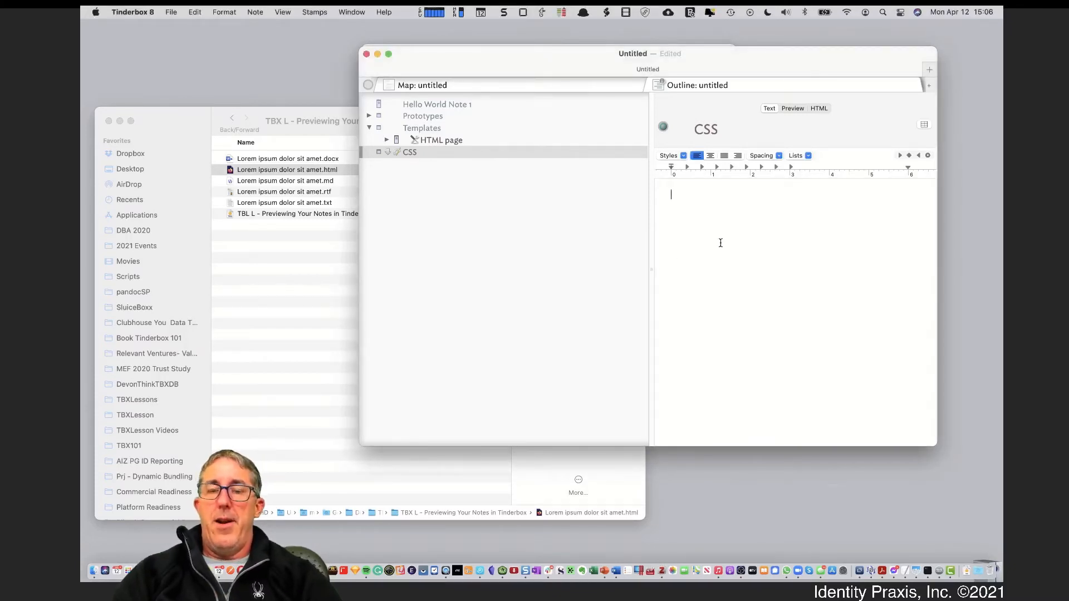
pyautogui.write('html {   height: 100%; } body {   font-family: Open Sans, sans-serif;   font-size: 14; }  h1 {color: #202020; }  h2 {color: #0077c0; }  h3 {color: #202020; text-decoration: underline;  }')
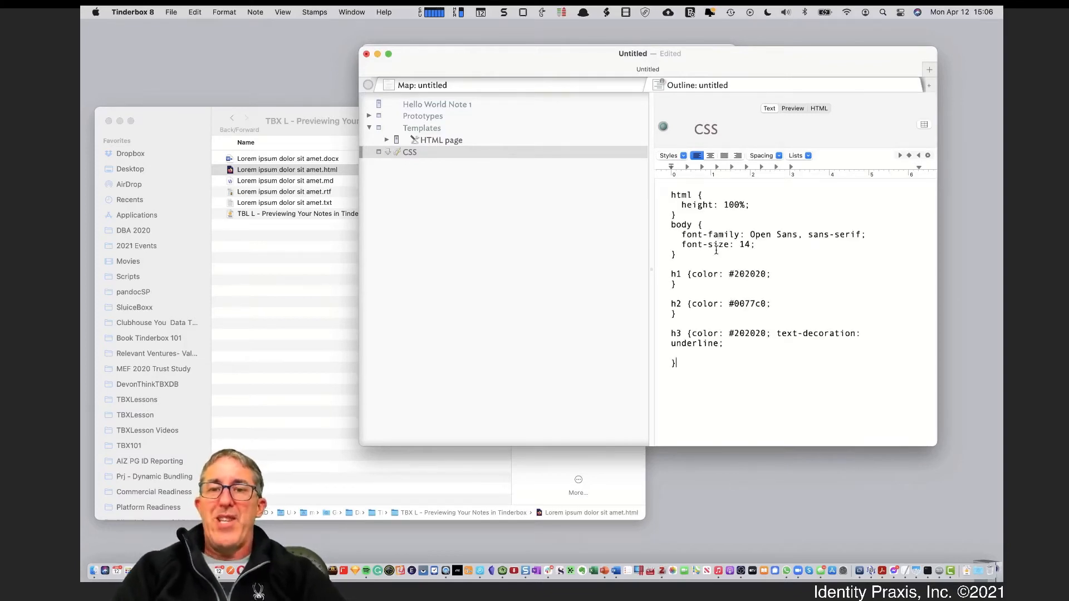
pyautogui.moveTo(672, 195); pyautogui.dragTo(757, 351)
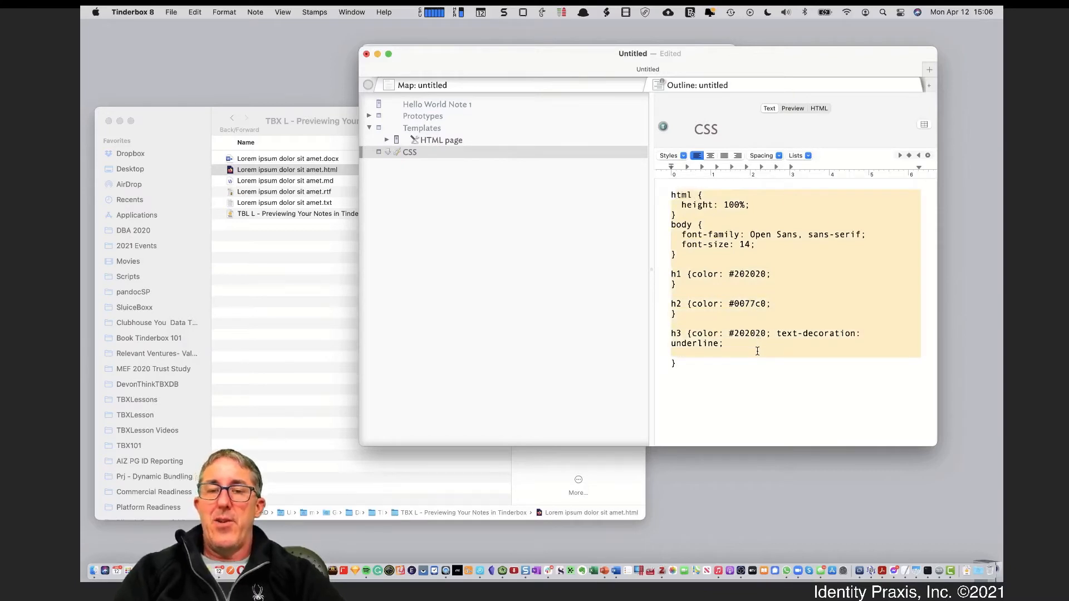
pyautogui.click(747, 347)
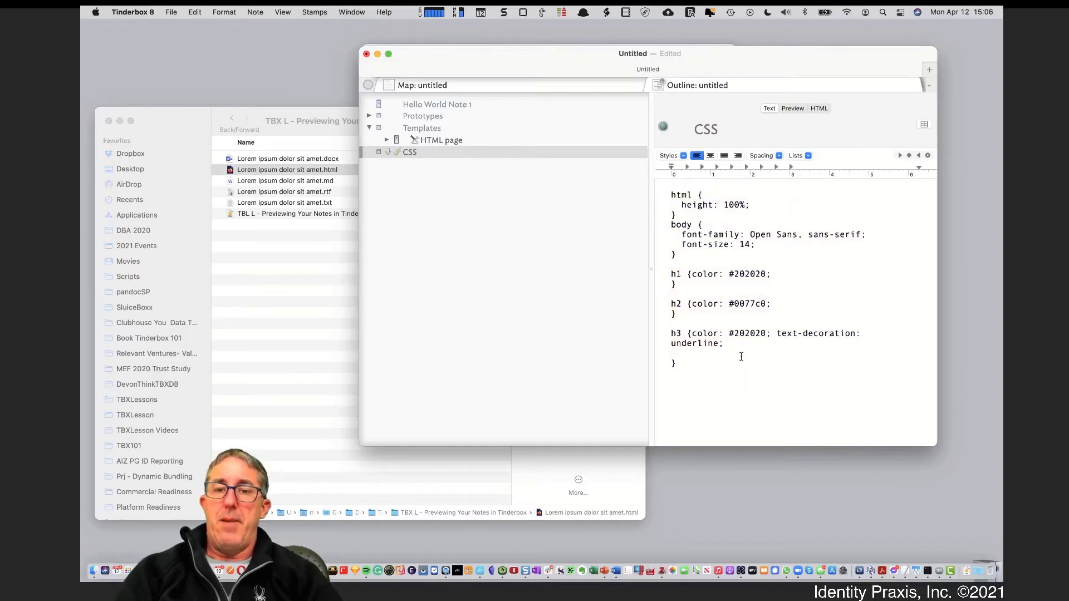
pyautogui.click(730, 364)
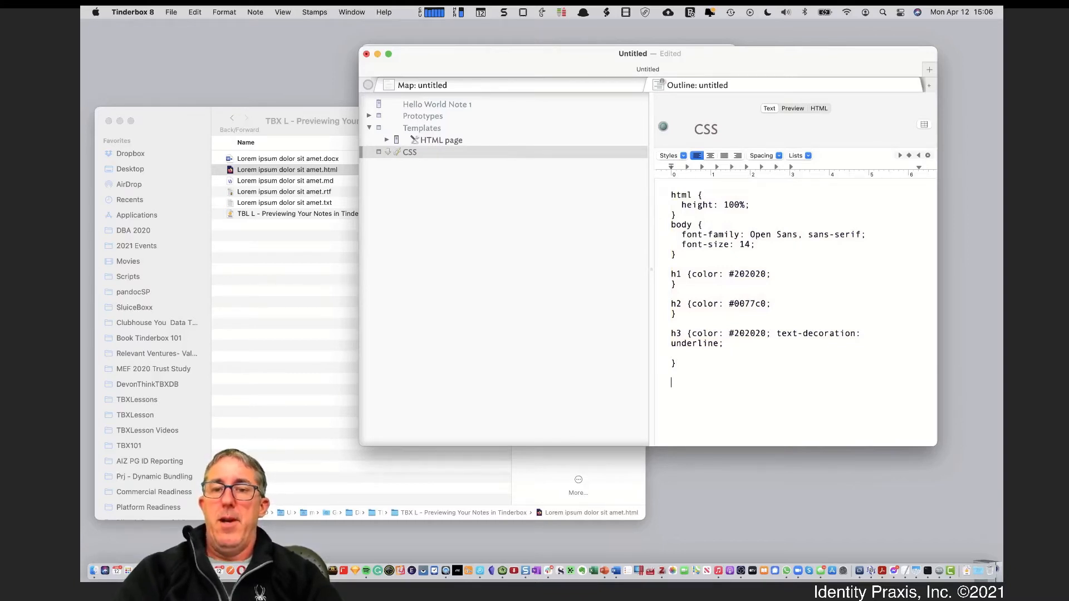
pyautogui.write('p {')
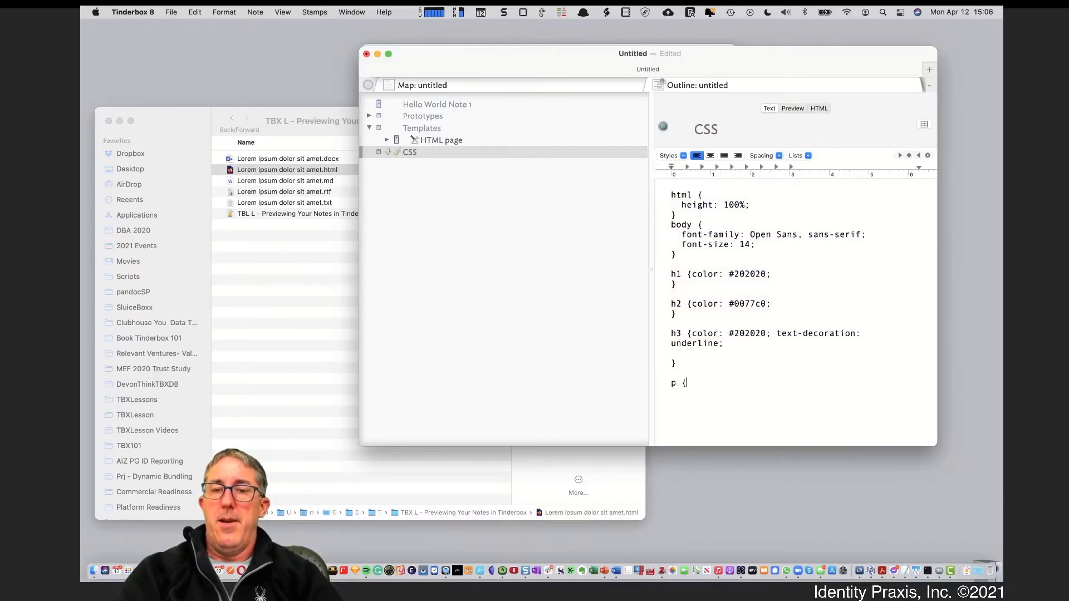
pyautogui.write('colore')
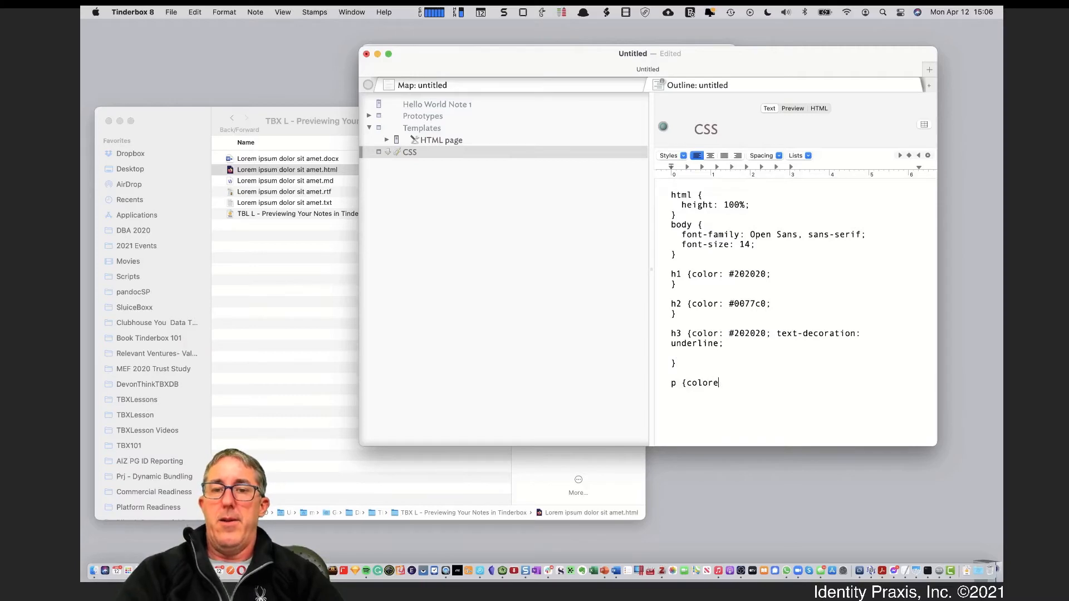
pyautogui.press('BackSpace')
pyautogui.write(': red;  ')
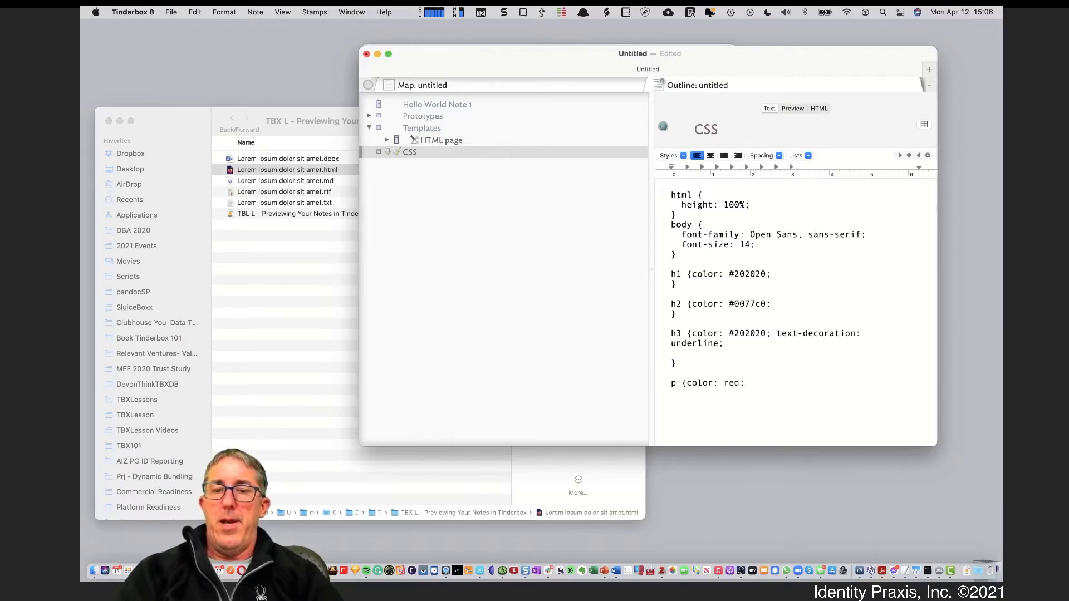
pyautogui.write('}')
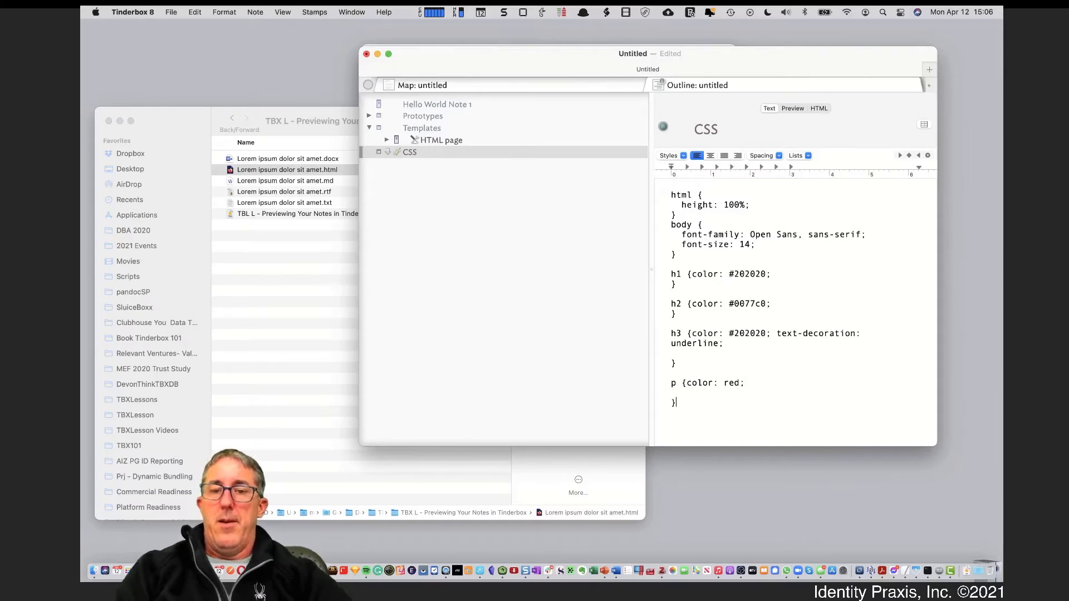
# Add a <style> ^text("CSS")^ </style> block below the title line of the HTML page template
pyautogui.click(481, 141)
pyautogui.click(809, 245)
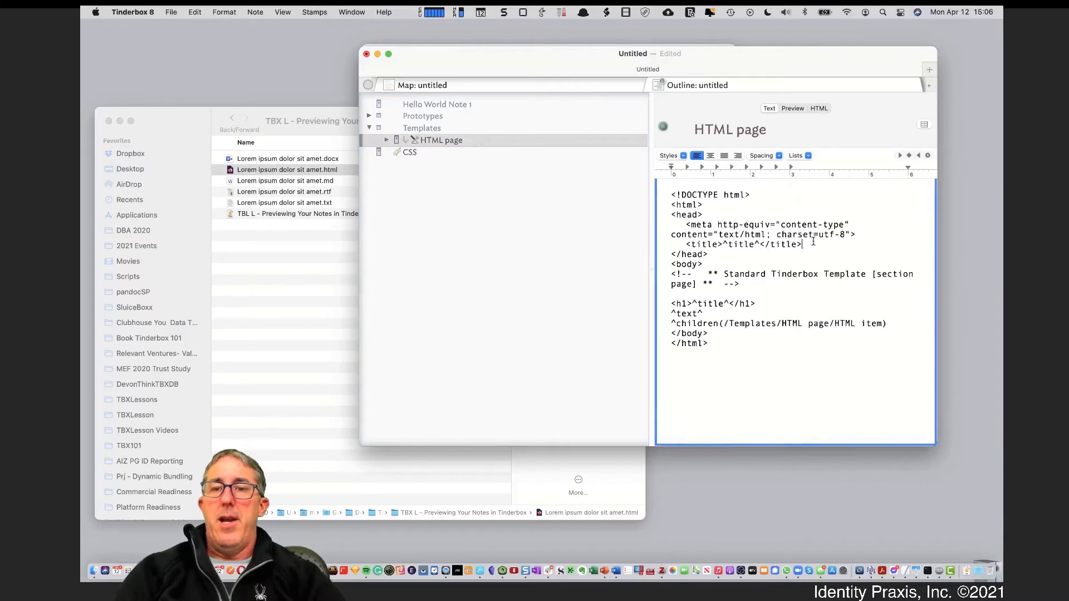
pyautogui.press('Return')
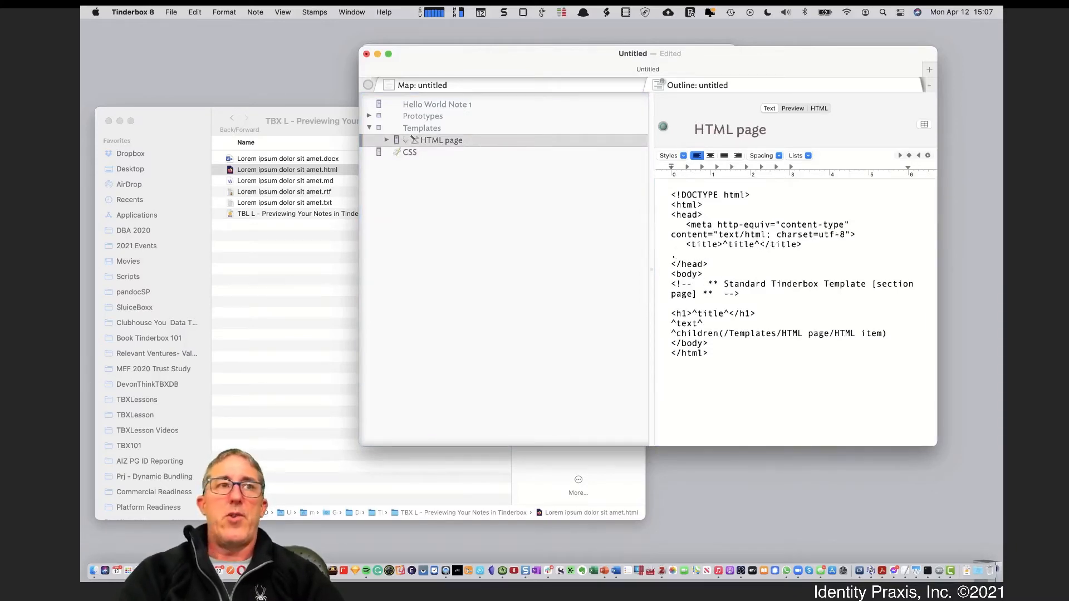
pyautogui.write('<style>')
pyautogui.press('Return')
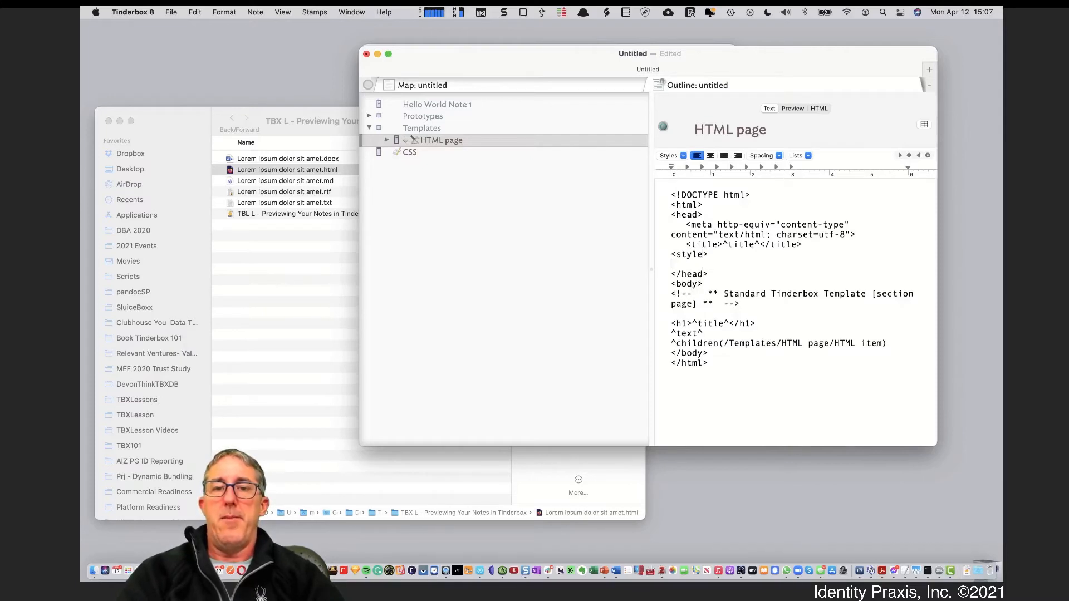
pyautogui.write('^')
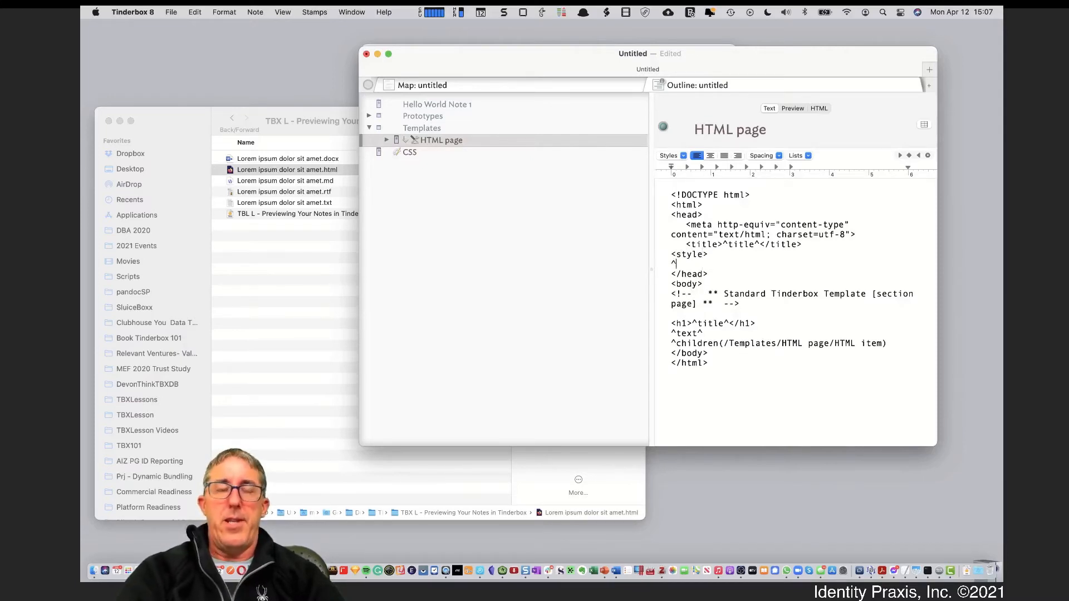
pyautogui.write('text("')
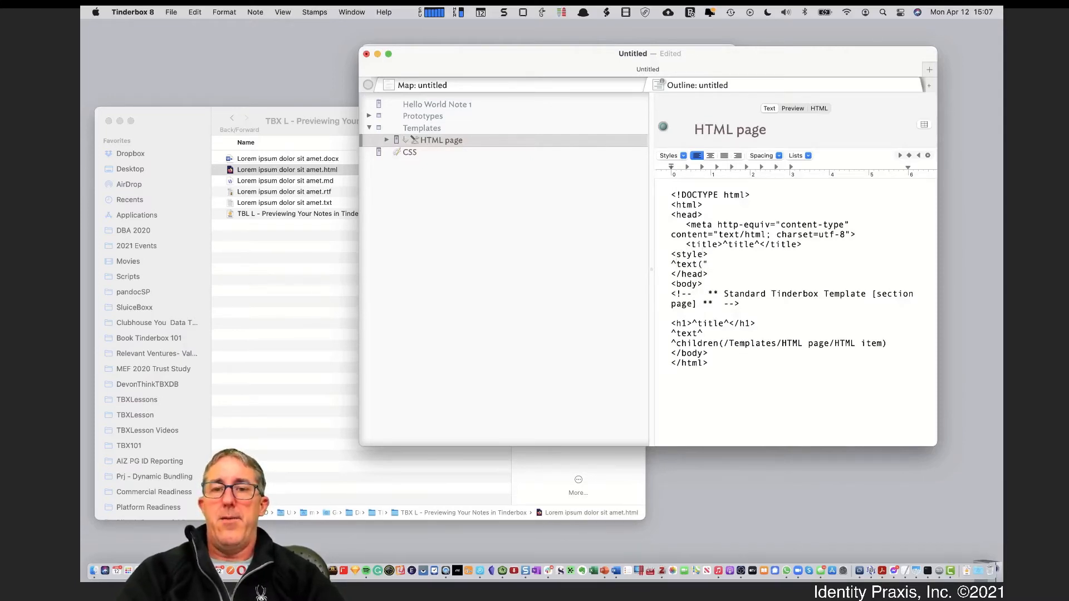
pyautogui.write('CSS")')
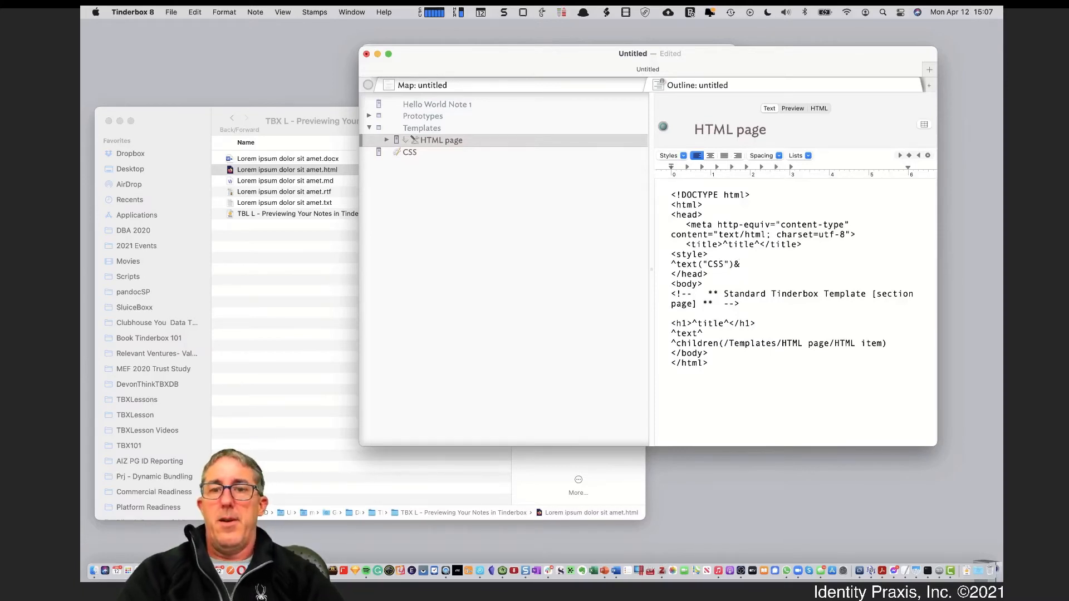
pyautogui.write('^')
pyautogui.press('Return')
pyautogui.write('<')
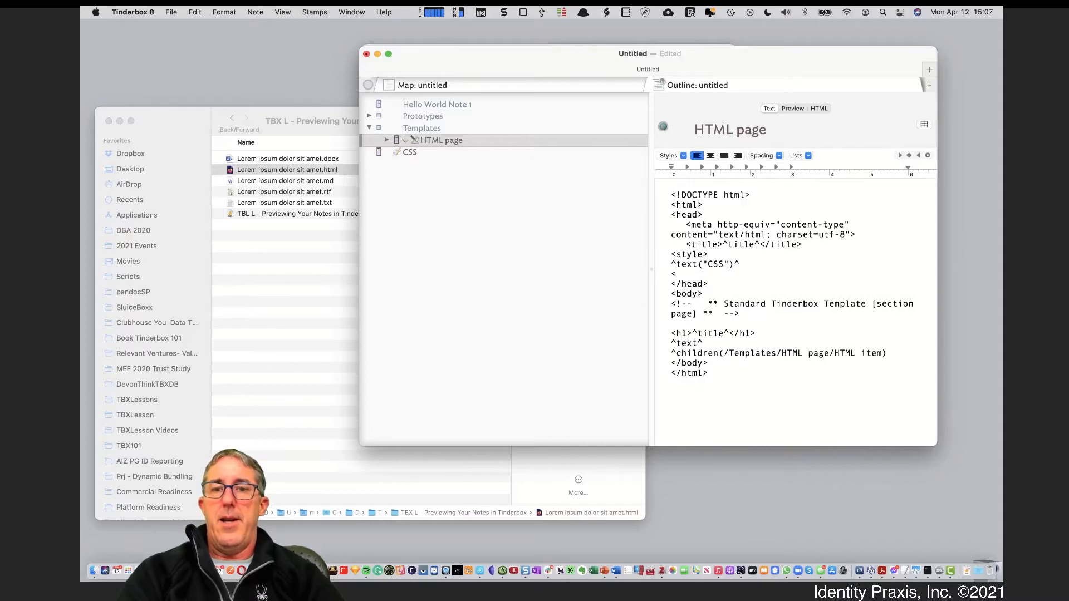
pyautogui.write('/stydle>')
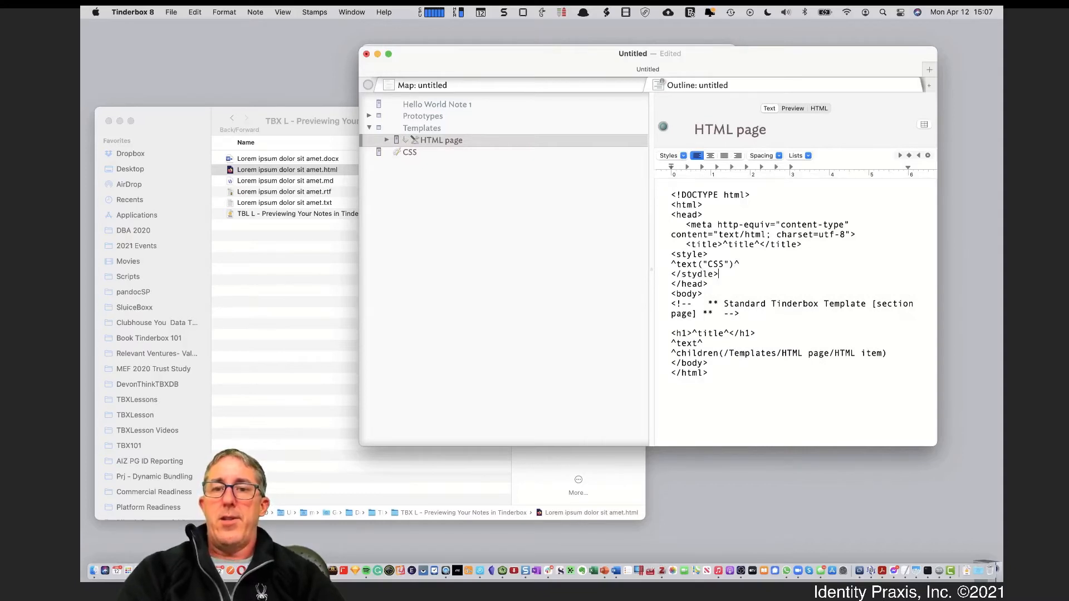
pyautogui.press('BackSpace')
pyautogui.press('BackSpace')
pyautogui.press('BackSpace')
pyautogui.press('BackSpace')
pyautogui.press('BackSpace')
pyautogui.write('yle>')
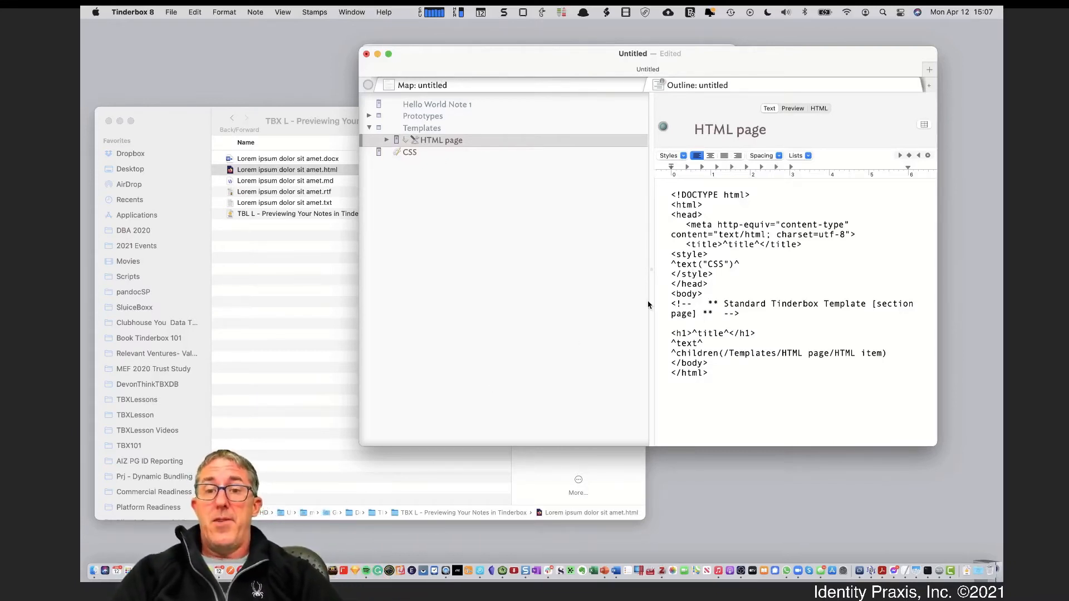
pyautogui.moveTo(685, 254); pyautogui.dragTo(699, 271)
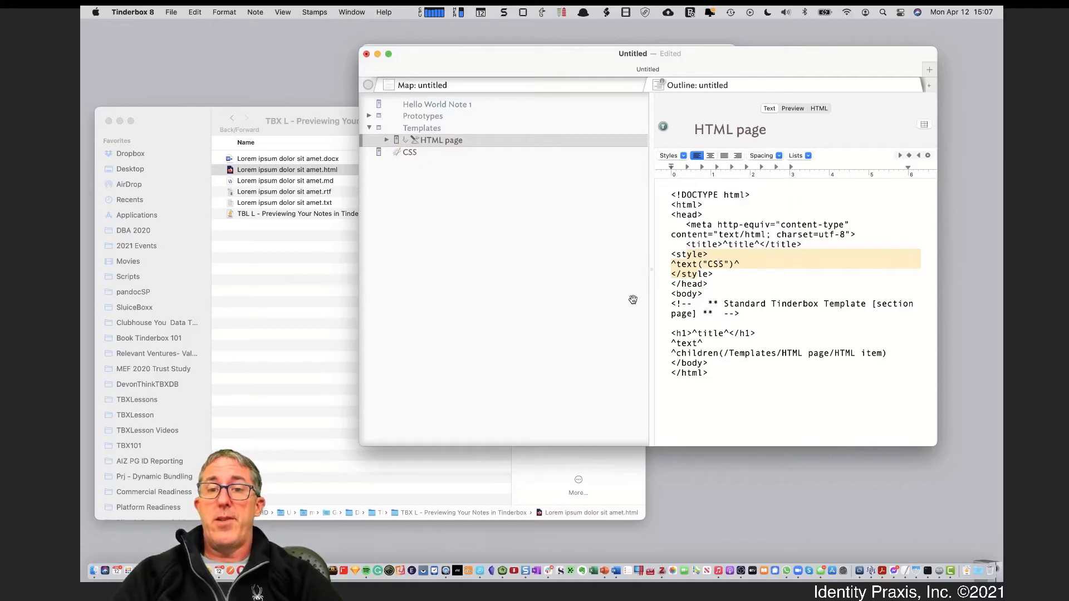
pyautogui.click(469, 105)
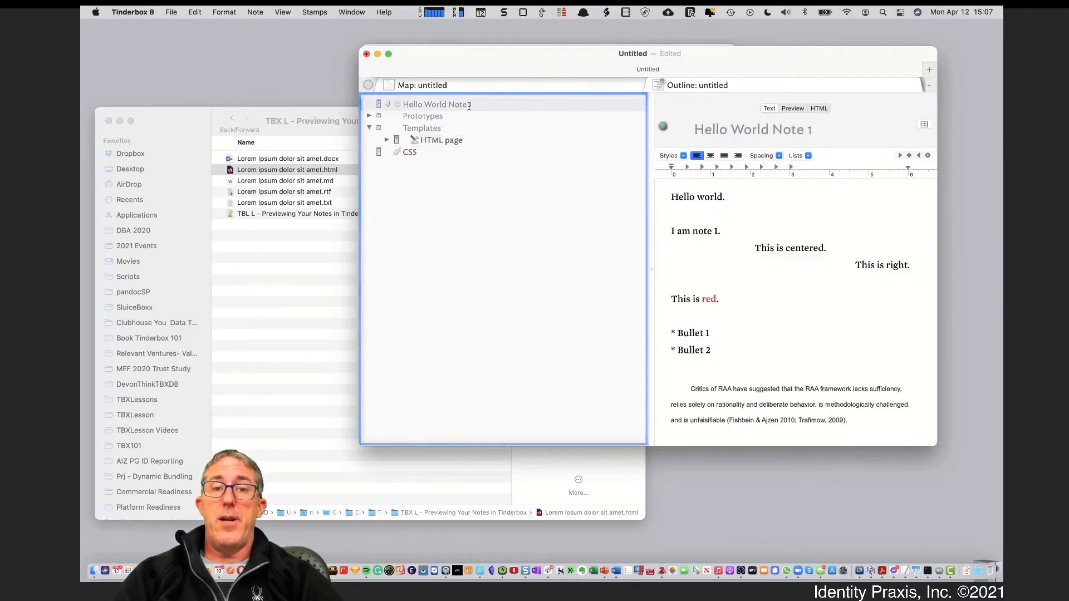
pyautogui.click(794, 110)
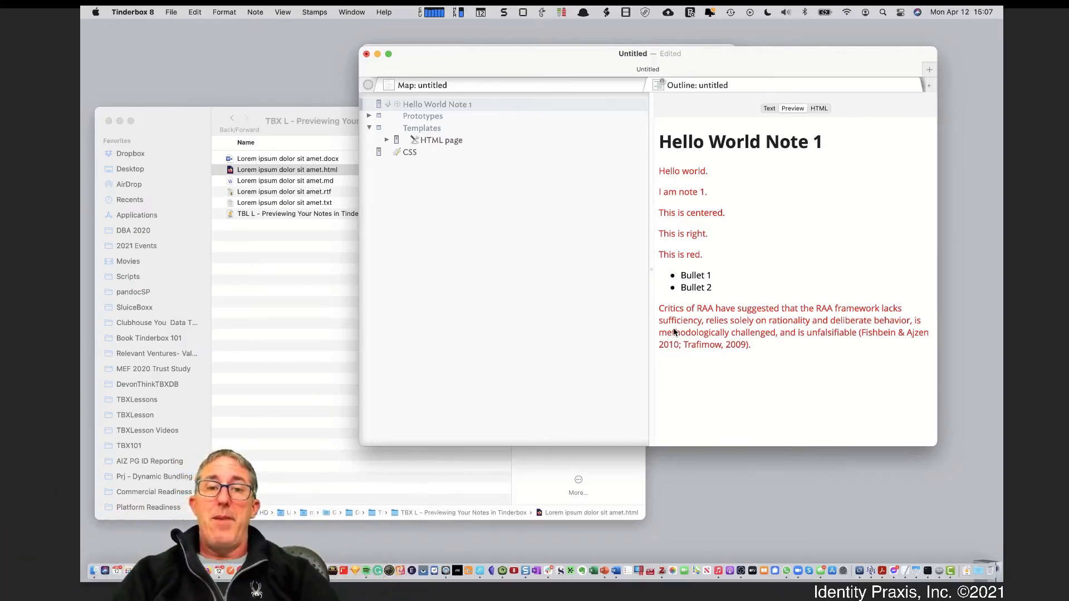
pyautogui.click(472, 146)
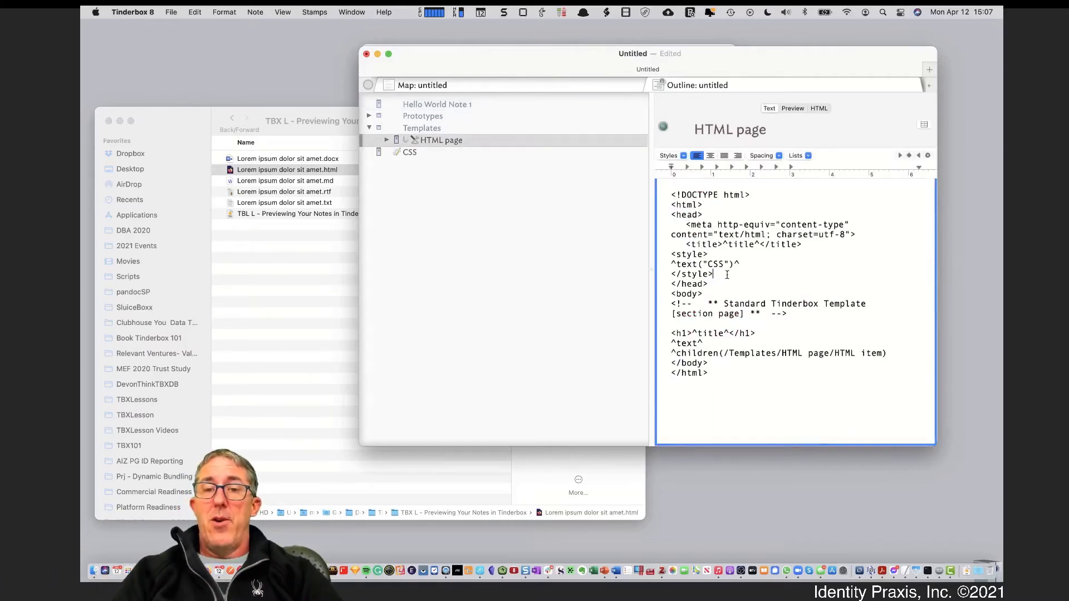
# Delete the style block from the HTML page template and preview Hello World Note 1 without CSS
pyautogui.moveTo(715, 275); pyautogui.dragTo(658, 258)
pyautogui.press('BackSpace')
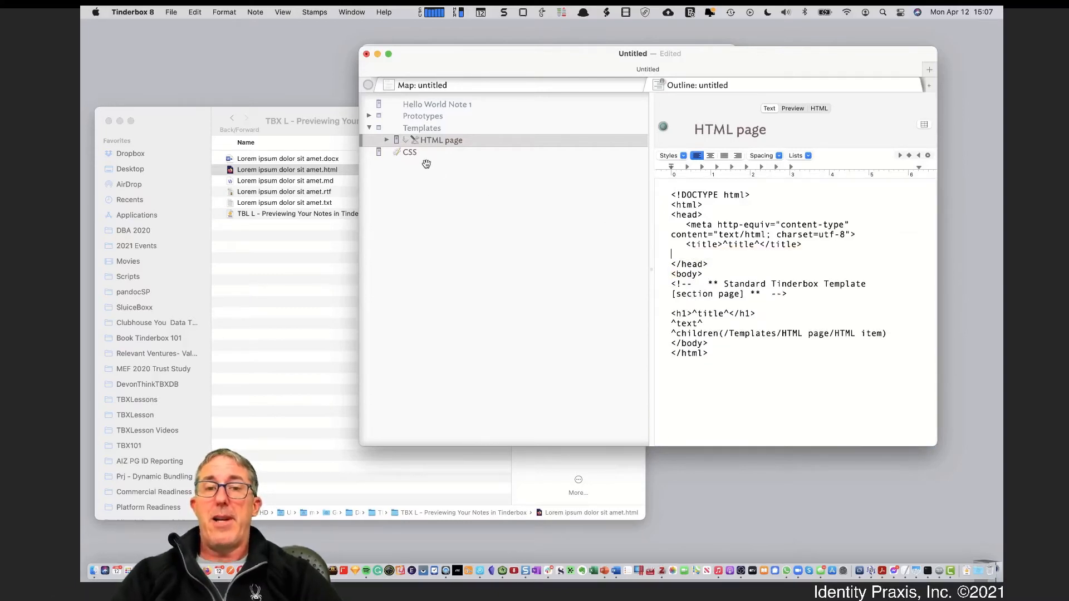
pyautogui.click(438, 106)
pyautogui.click(796, 108)
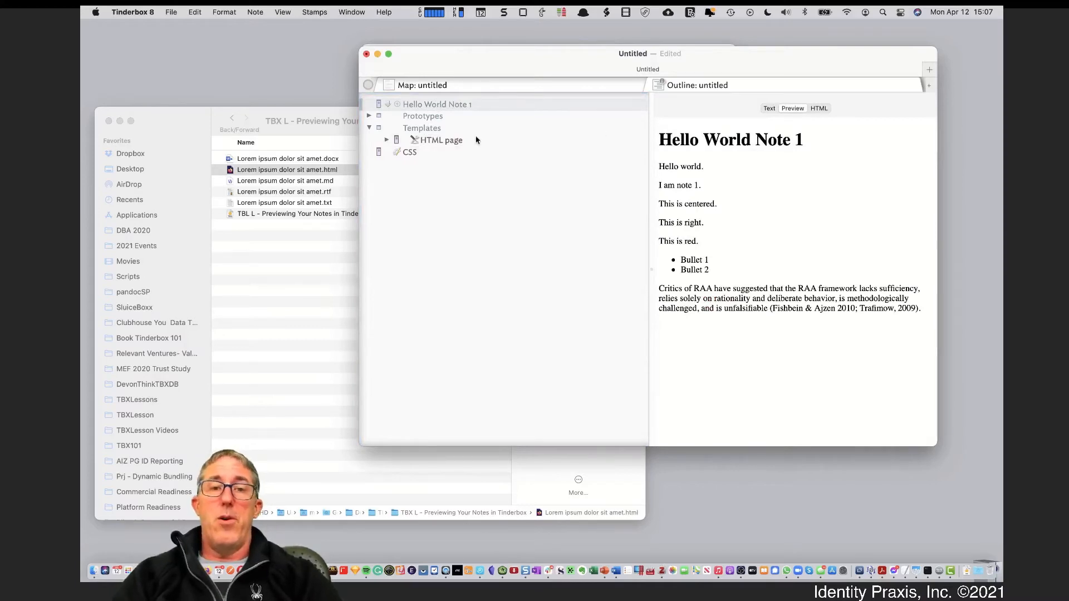
pyautogui.click(769, 109)
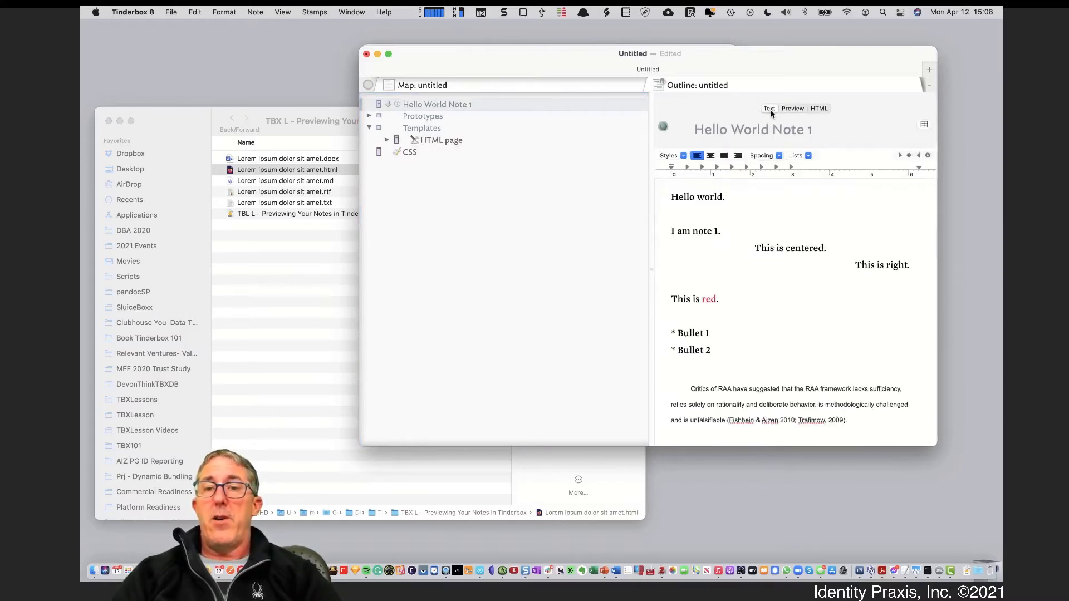
# Type a trial 'Heading 1' line below 'Hello world.' in Hello World Note 1, then erase it
pyautogui.click(727, 215)
pyautogui.press('Return')
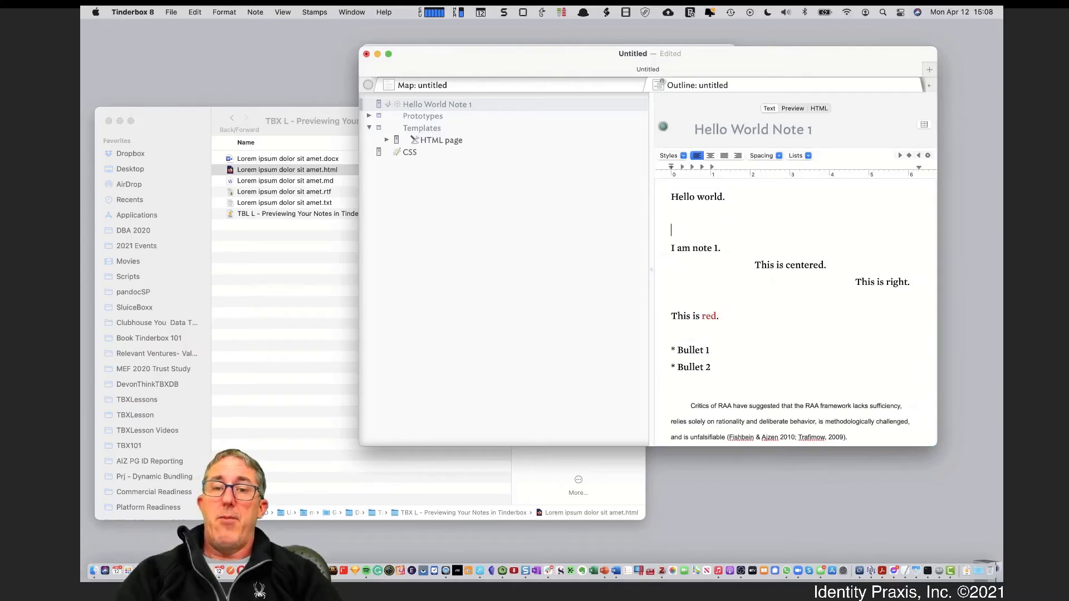
pyautogui.press('Return')
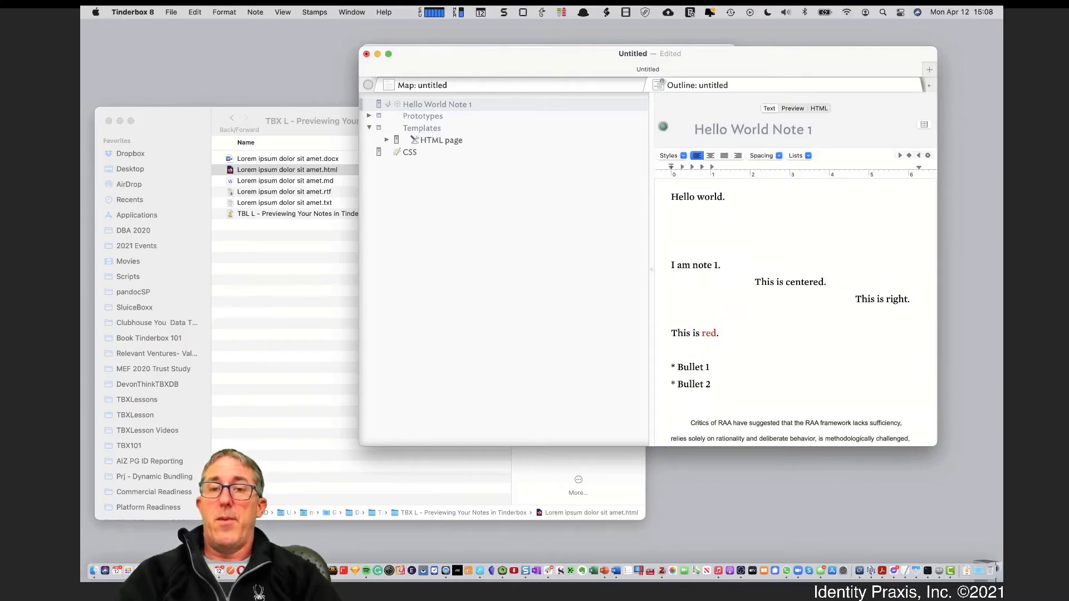
pyautogui.write('Heade')
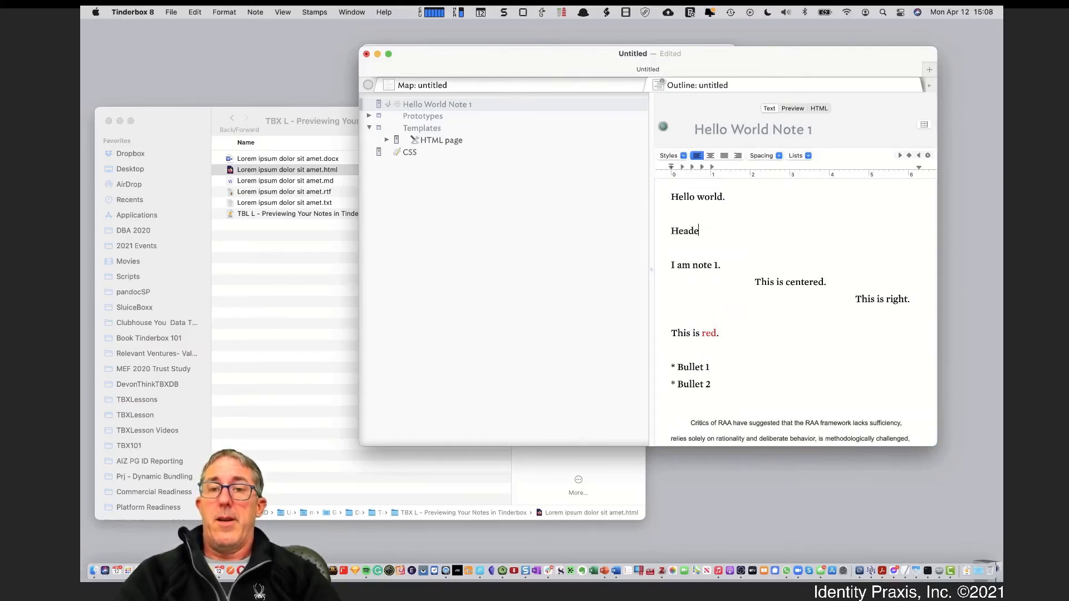
pyautogui.press('BackSpace')
pyautogui.write('i')
pyautogui.write('ng 1')
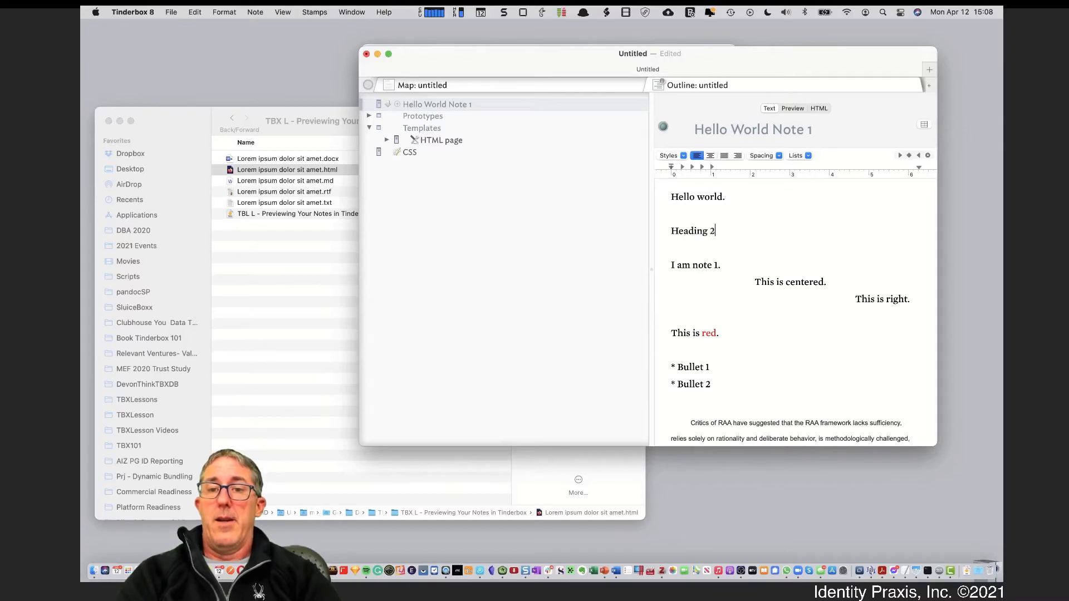
pyautogui.press('BackSpace')
pyautogui.press('BackSpace')
pyautogui.press('BackSpace')
pyautogui.press('BackSpace')
pyautogui.press('BackSpace')
pyautogui.press('BackSpace')
pyautogui.press('BackSpace')
pyautogui.press('BackSpace')
pyautogui.press('BackSpace')
pyautogui.press('BackSpace')
pyautogui.press('BackSpace')
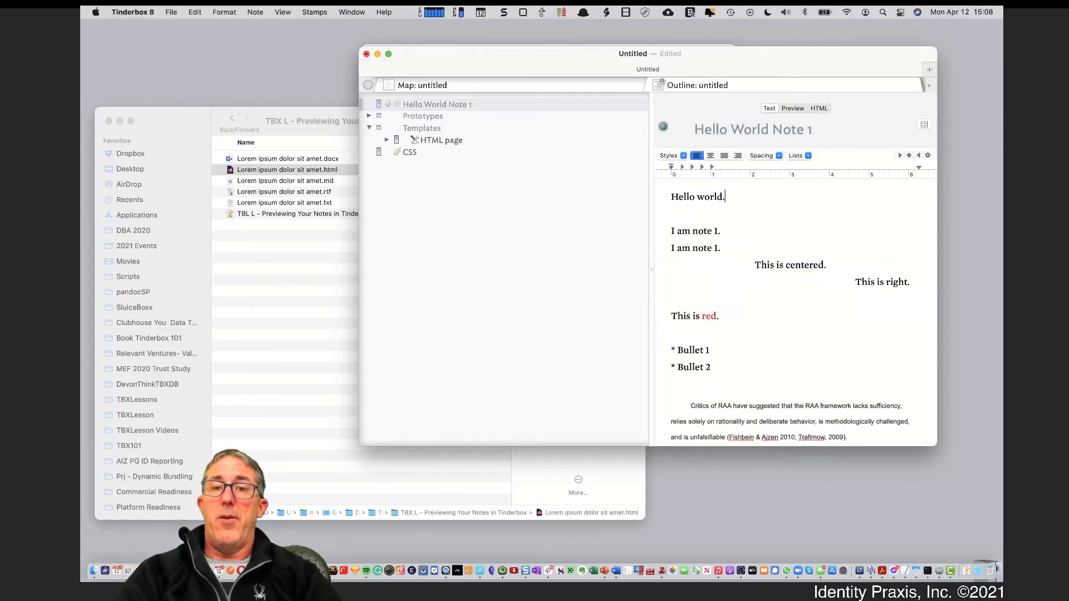
# Create 'The world is grand' below Hello World Note 1 with text 'Isn't the world a grand place?' and preview it
pyautogui.click(533, 170)
pyautogui.click(468, 107)
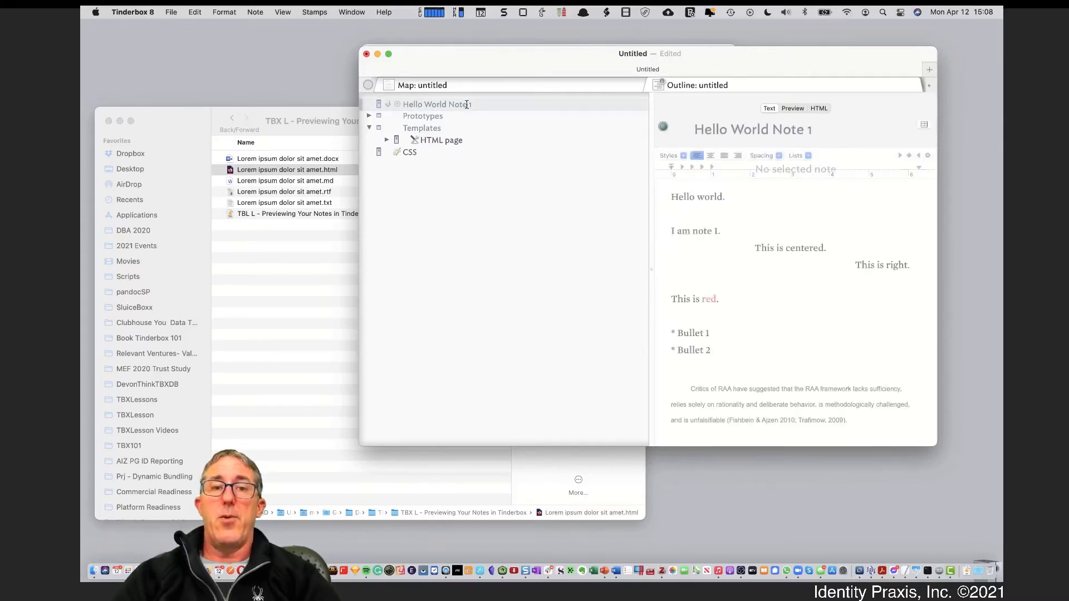
pyautogui.press('Return')
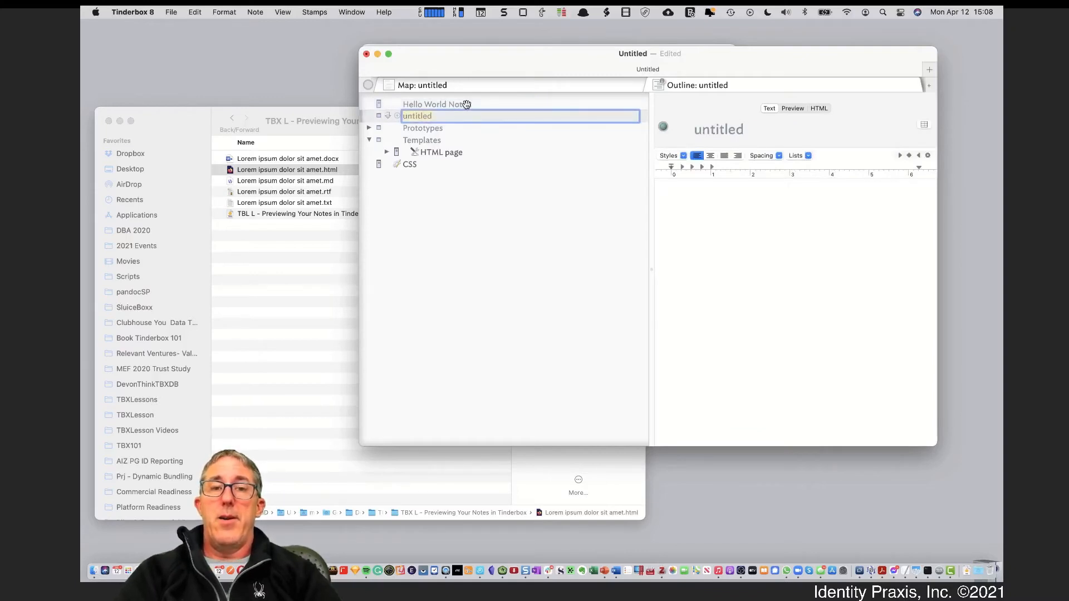
pyautogui.write('Isn')
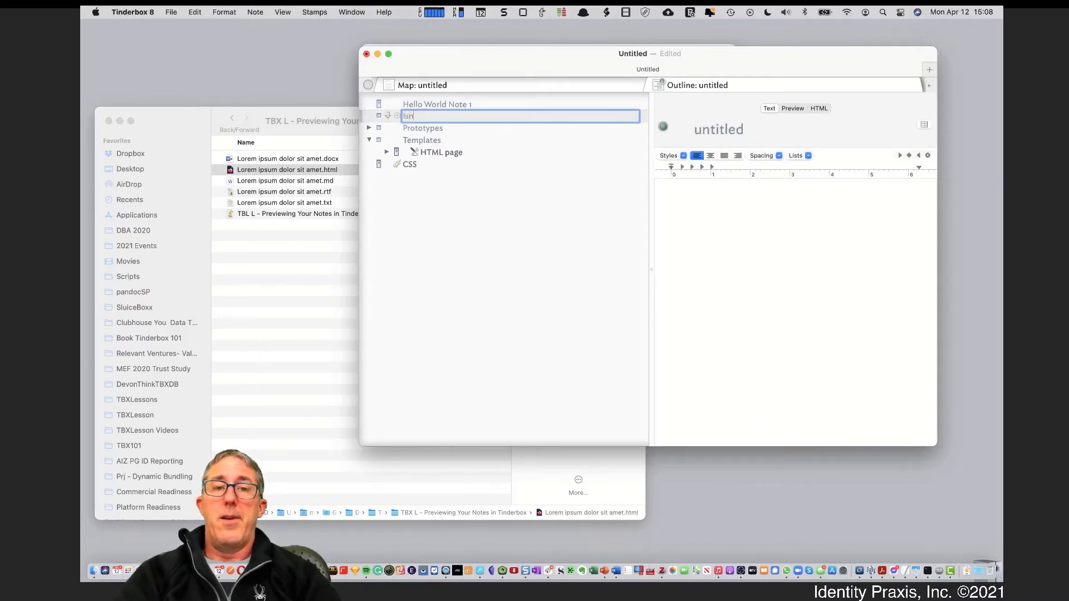
pyautogui.write('The wo')
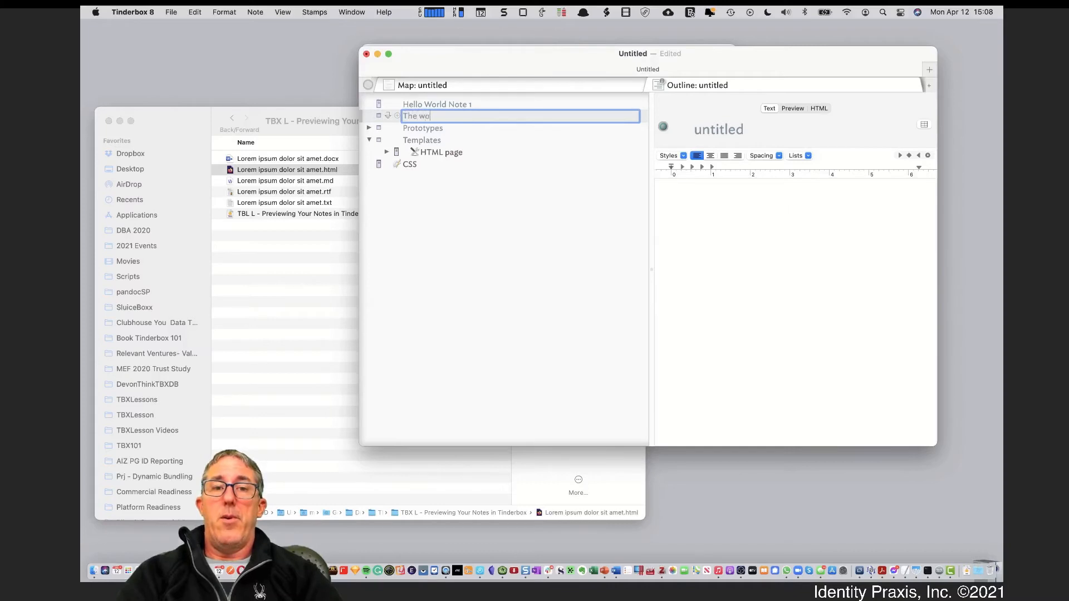
pyautogui.write('rld is grand')
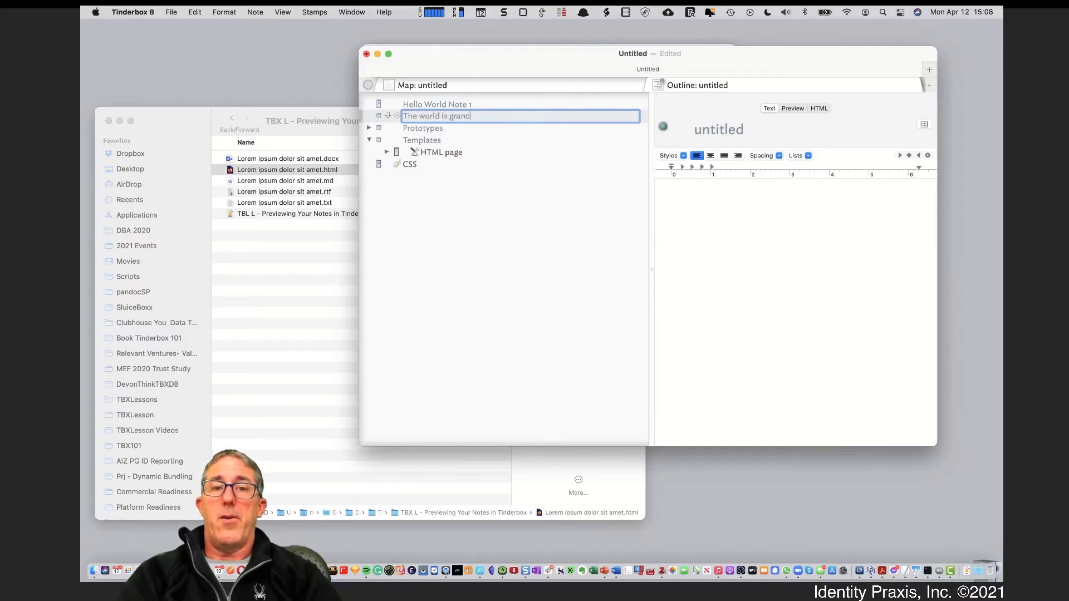
pyautogui.click(765, 233)
pyautogui.write('Is')
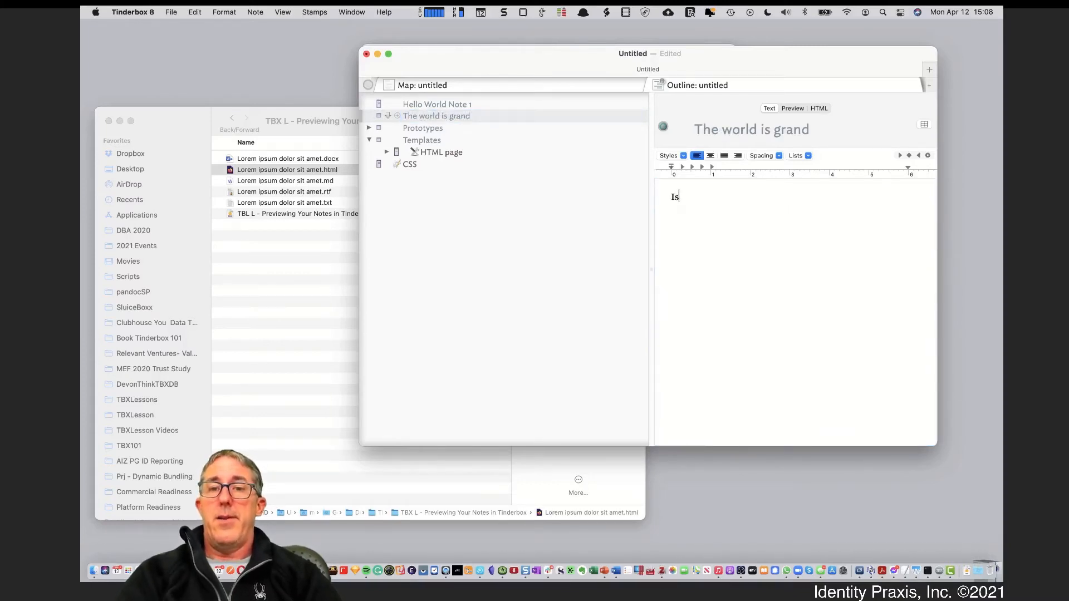
pyautogui.write("n't the")
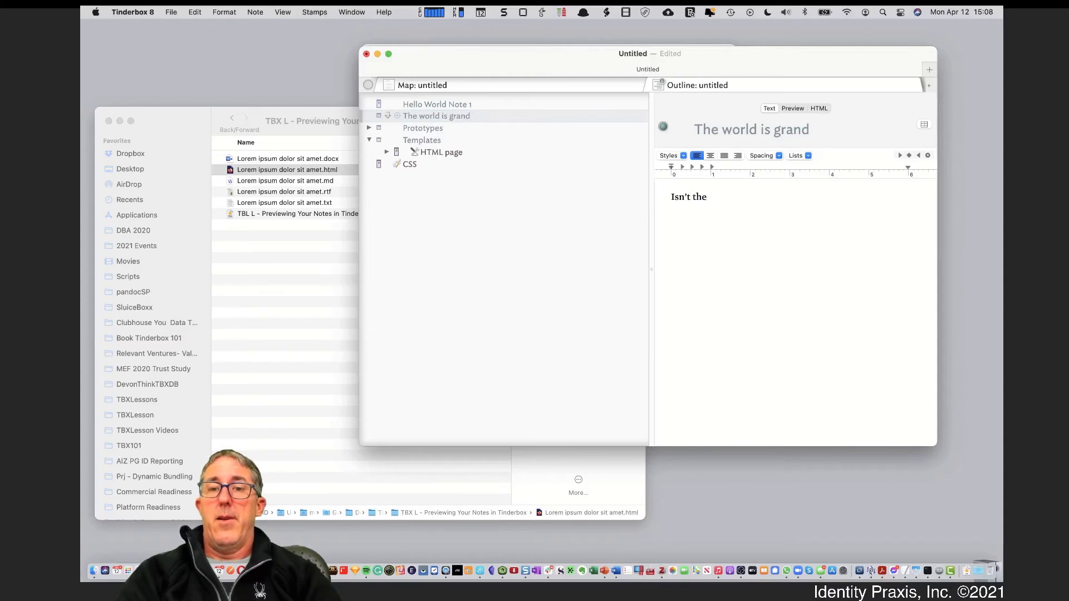
pyautogui.write(' world a grand pal')
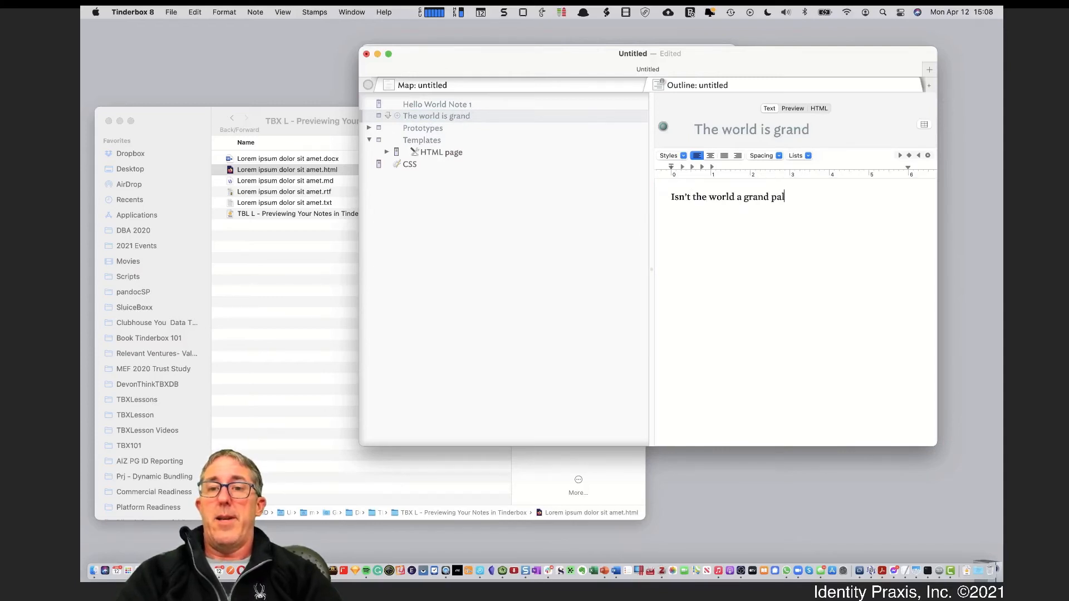
pyautogui.write('ce')
pyautogui.press('BackSpace')
pyautogui.press('BackSpace')
pyautogui.press('BackSpace')
pyautogui.press('BackSpace')
pyautogui.write('la')
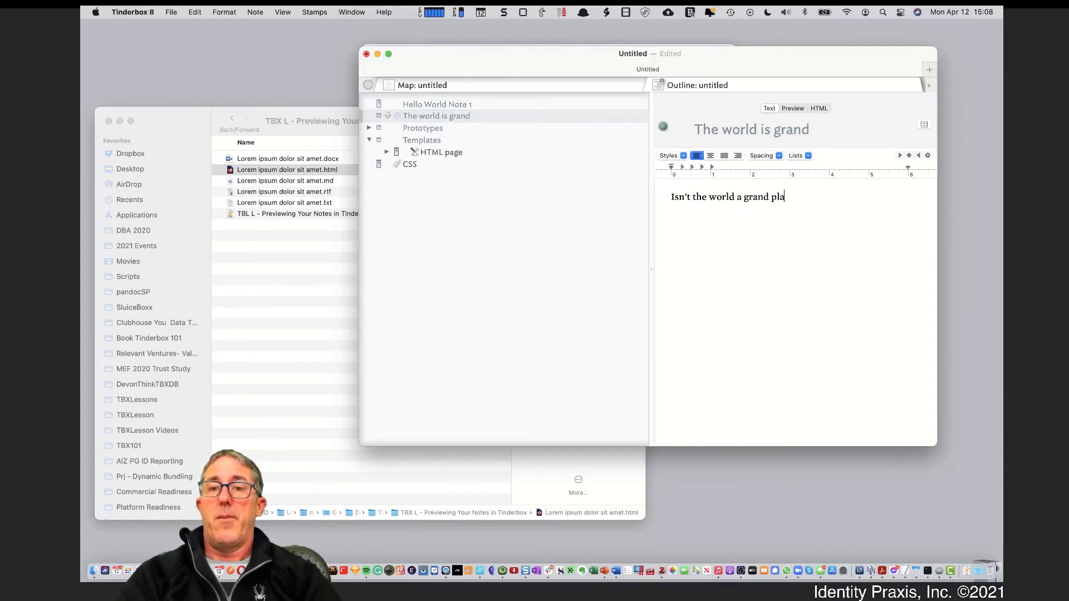
pyautogui.write('ce?')
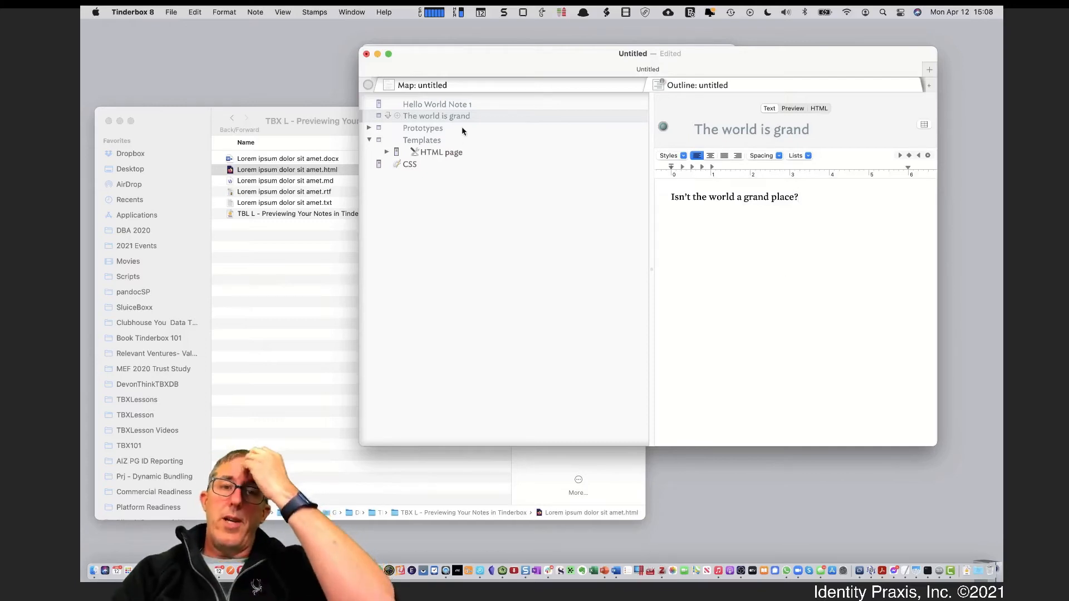
pyautogui.click(787, 112)
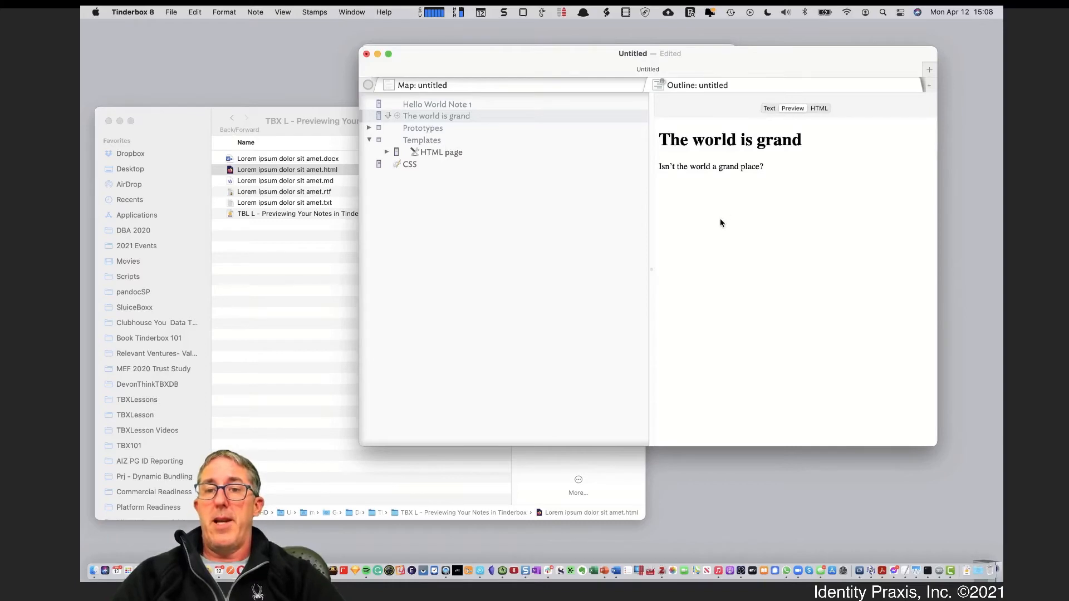
# Nest Hello World Note 1 inside 'The world is grand', then display the HTML page template's code
pyautogui.click(456, 105)
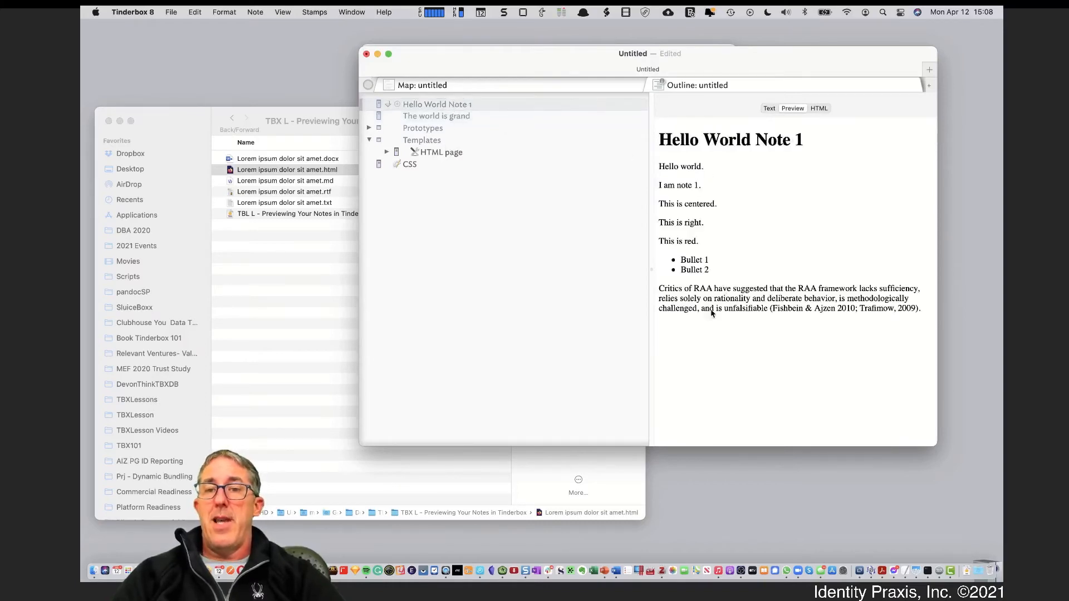
pyautogui.moveTo(494, 121); pyautogui.dragTo(492, 119)
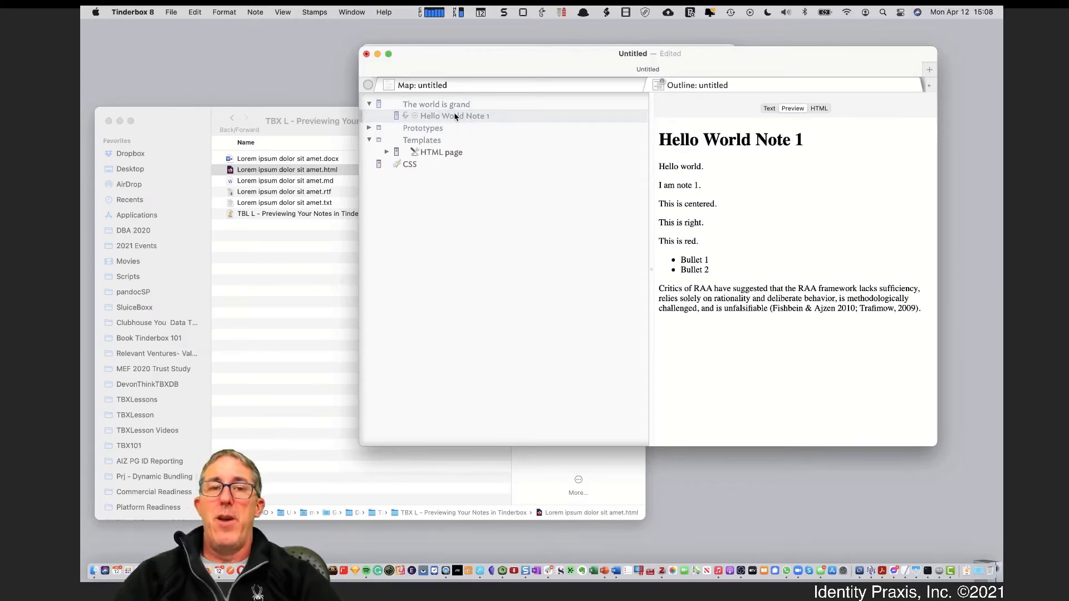
pyautogui.click(426, 155)
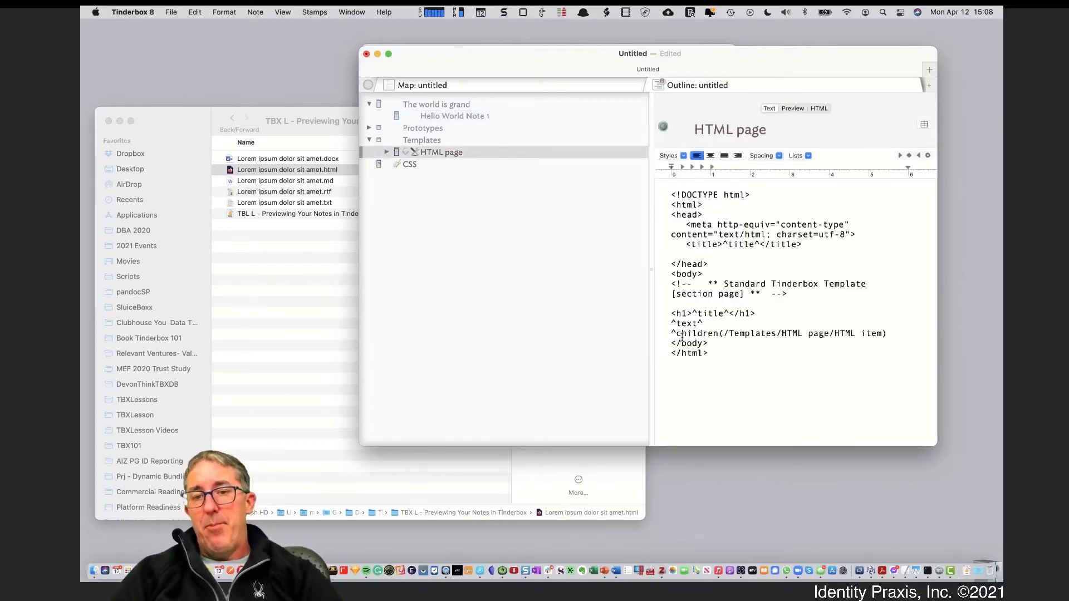
# Highlight the title heading and the ^children line naming the HTML item template in HTML page's code
pyautogui.moveTo(677, 333); pyautogui.dragTo(773, 332)
pyautogui.moveTo(839, 332); pyautogui.dragTo(878, 333)
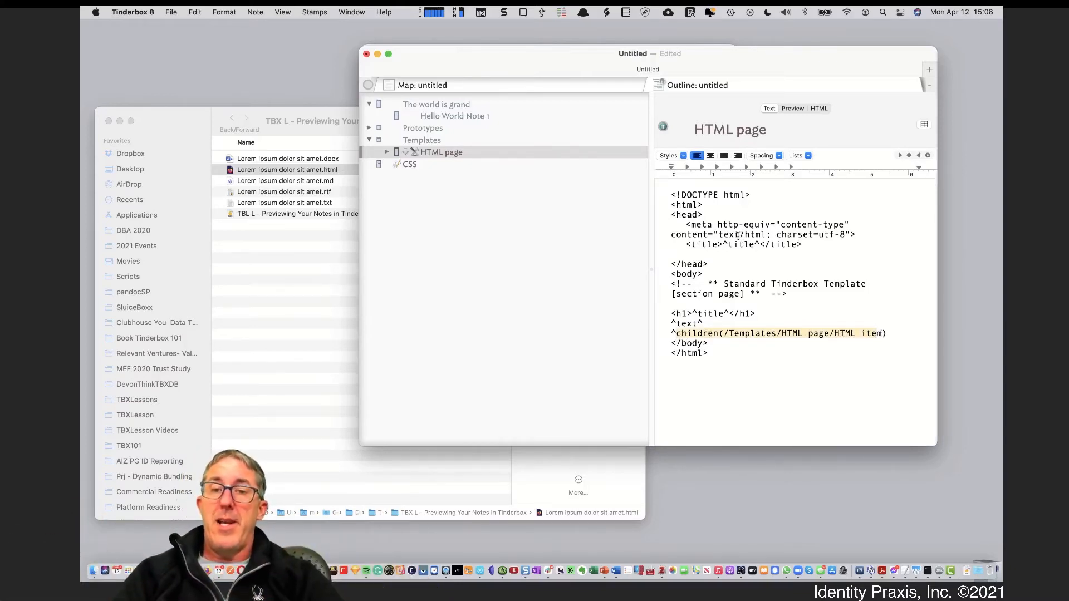
pyautogui.click(675, 321)
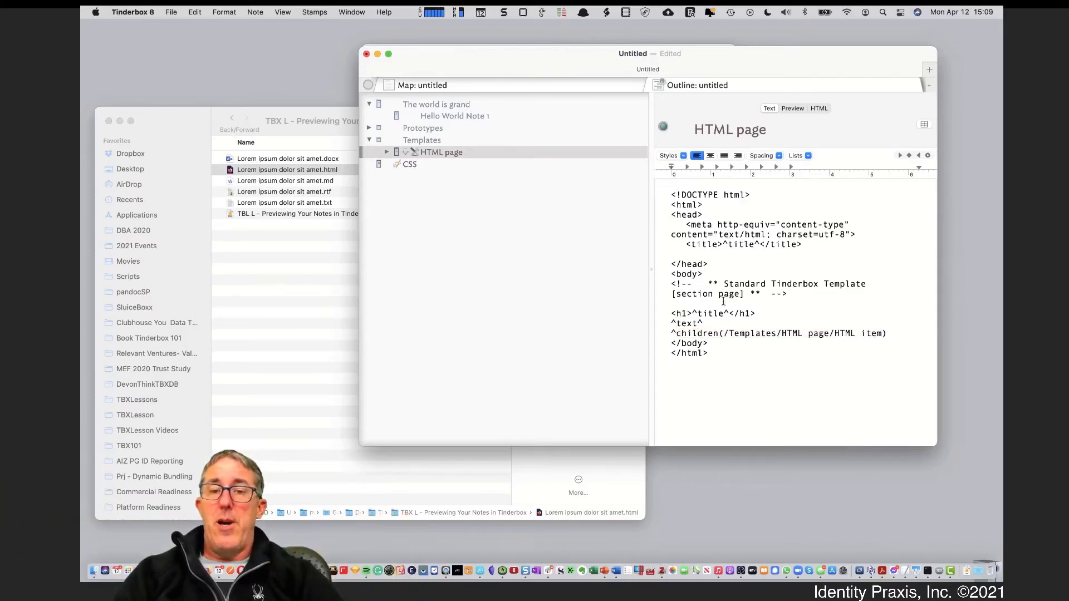
pyautogui.moveTo(672, 314)
pyautogui.mouseDown()
pyautogui.moveTo(774, 314)
pyautogui.moveTo(658, 323)
pyautogui.mouseUp()
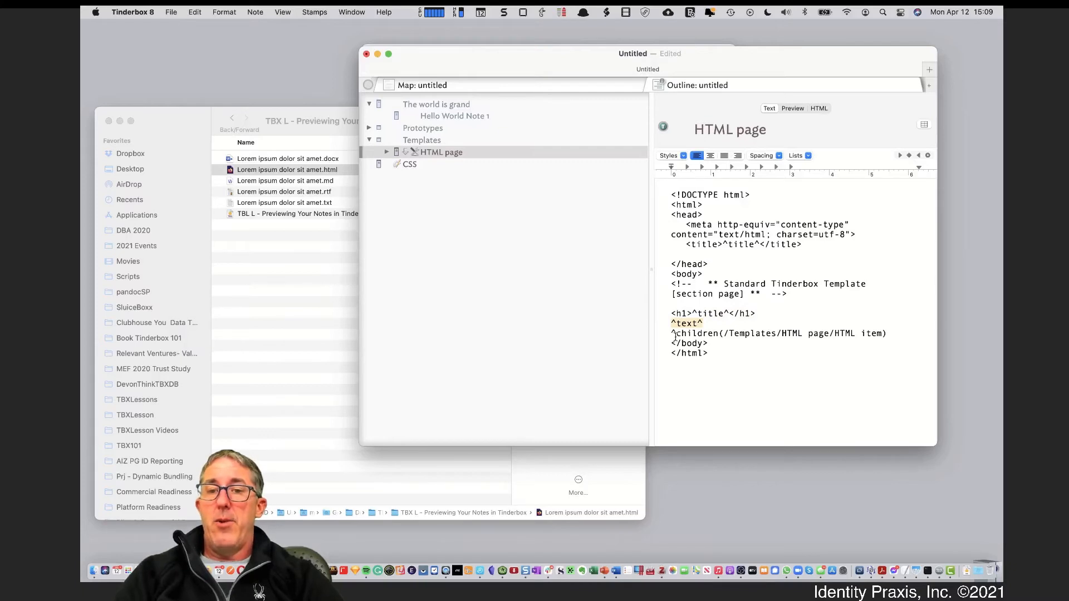
pyautogui.tripleClick(668, 334)
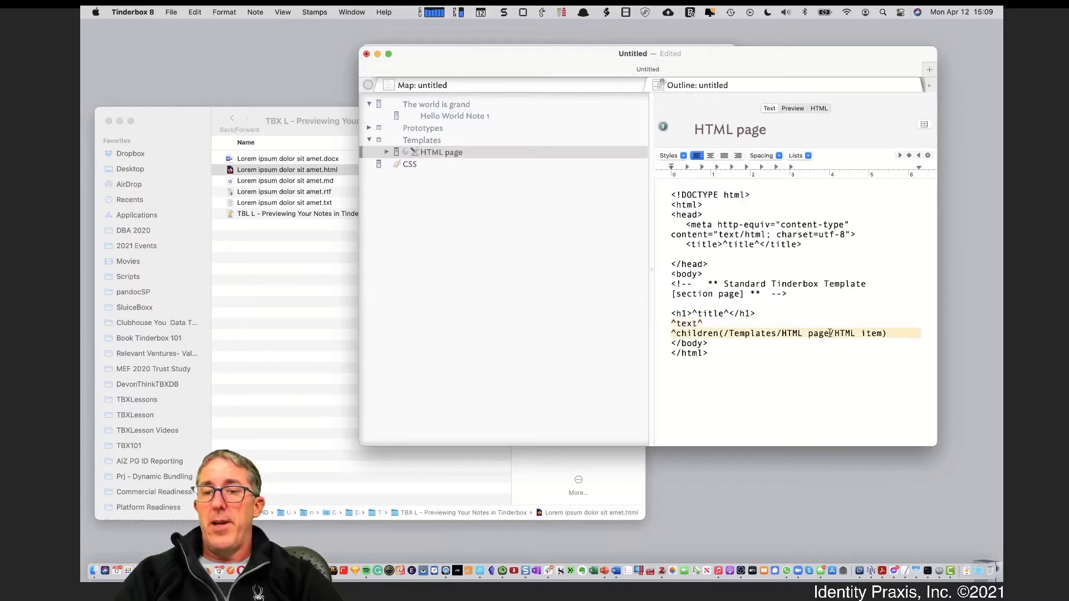
pyautogui.moveTo(832, 333); pyautogui.dragTo(889, 334)
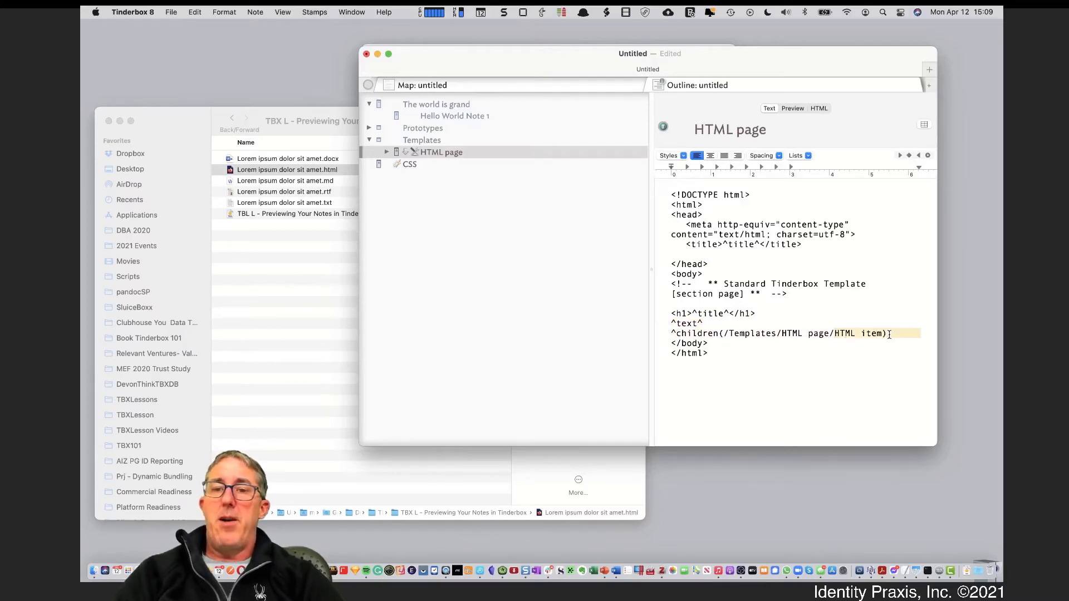
# Expand HTML page in the outline and show its HTML item child template's code
pyautogui.click(387, 152)
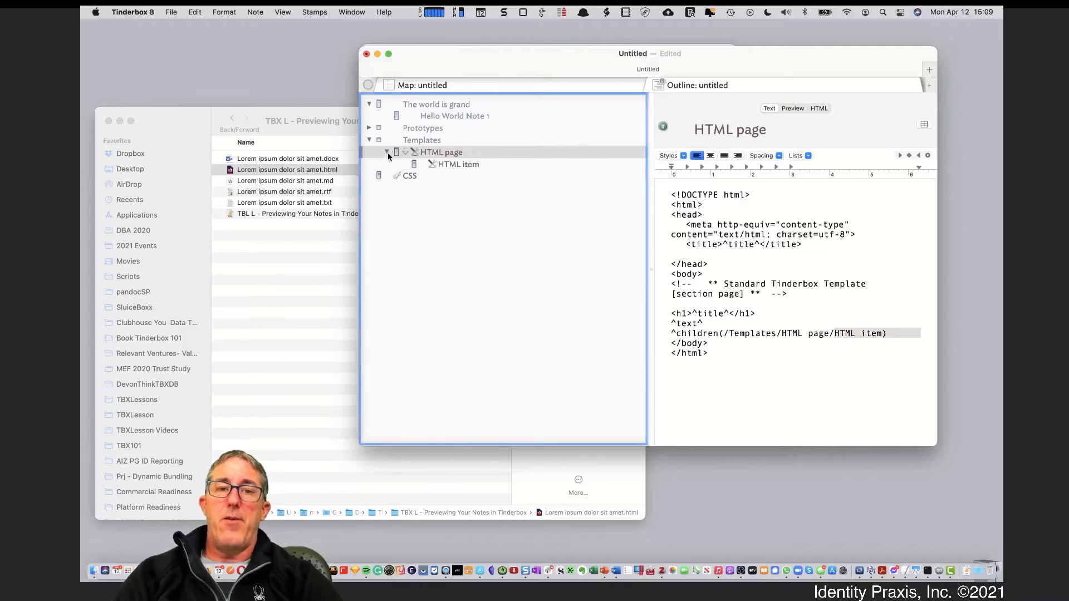
pyautogui.click(447, 164)
pyautogui.click(447, 154)
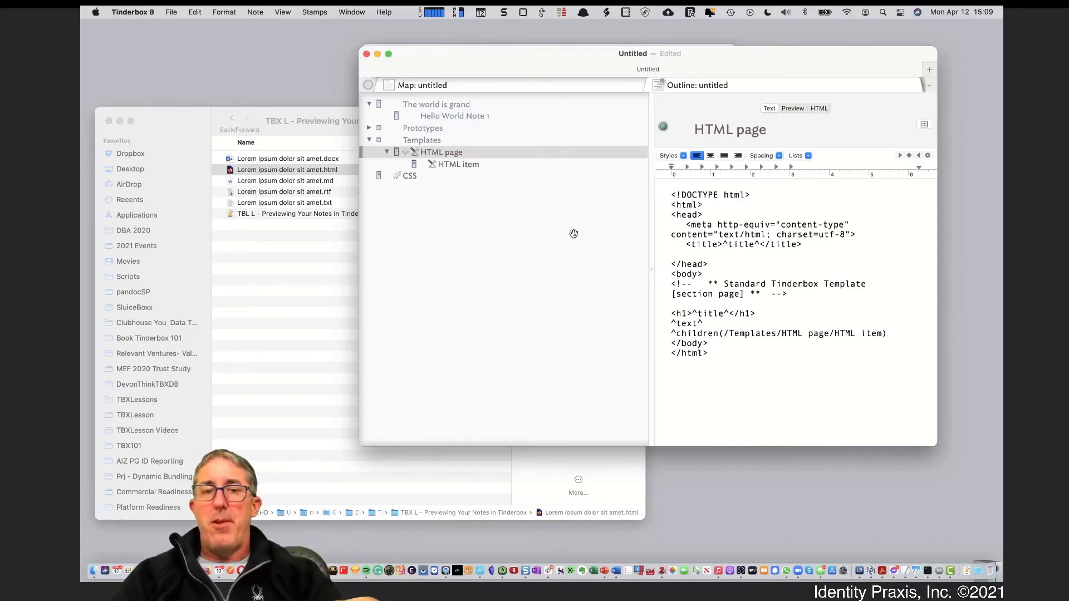
pyautogui.click(501, 164)
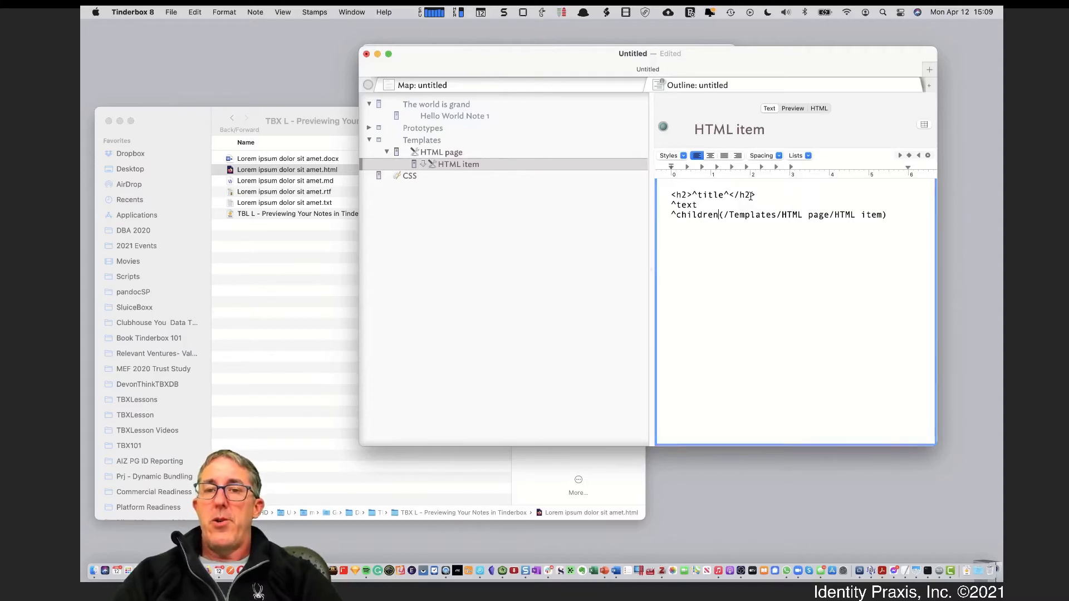
# Review the h2 ^title^ and ^text lines in HTML item, then switch to 'The world is grand'
pyautogui.moveTo(772, 195); pyautogui.dragTo(655, 196)
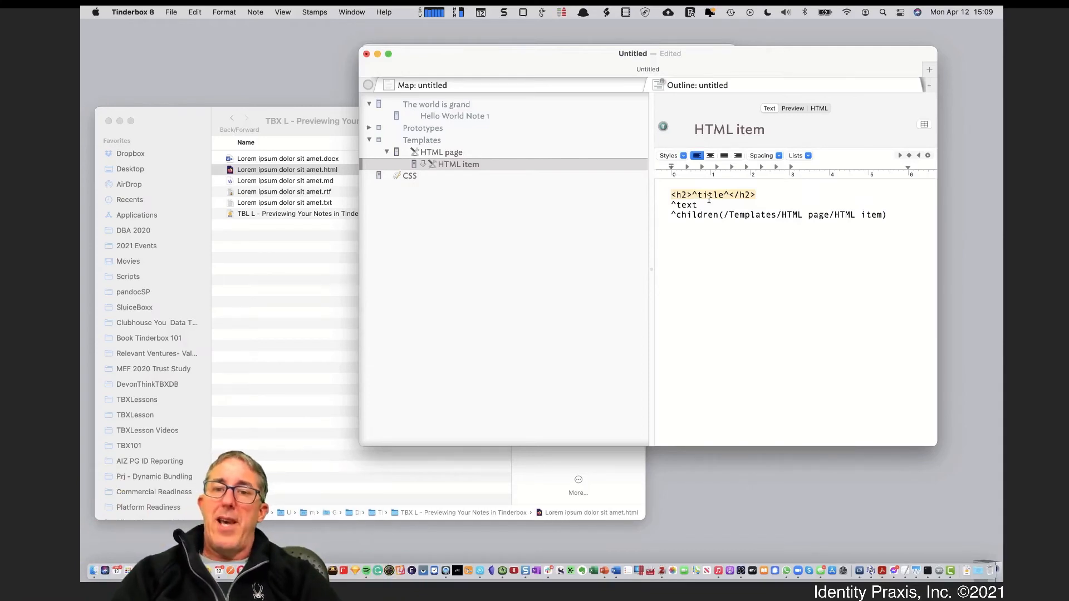
pyautogui.moveTo(699, 204); pyautogui.dragTo(663, 204)
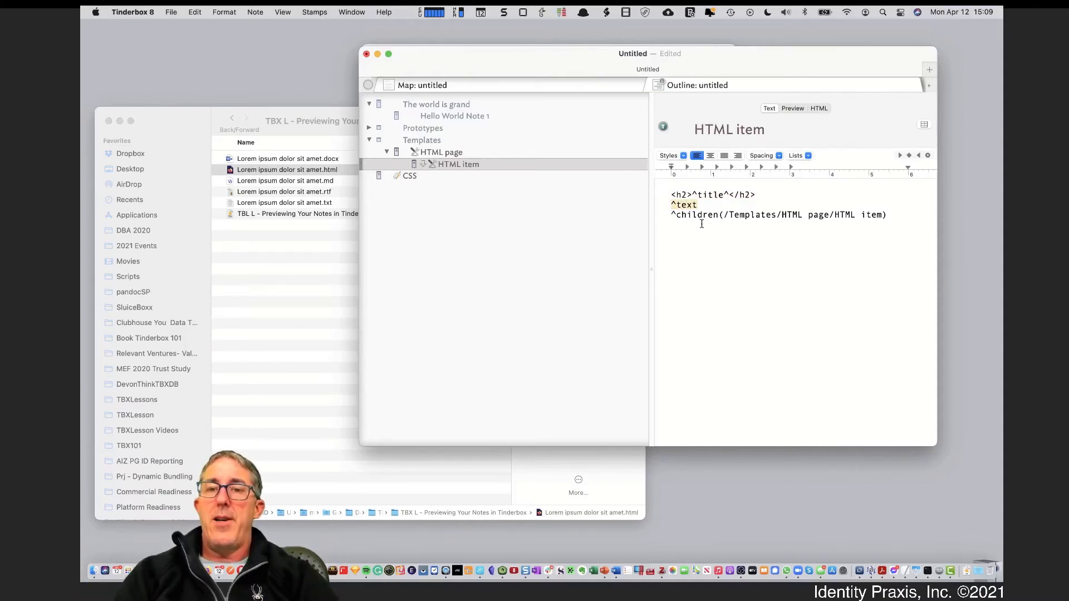
pyautogui.click(483, 105)
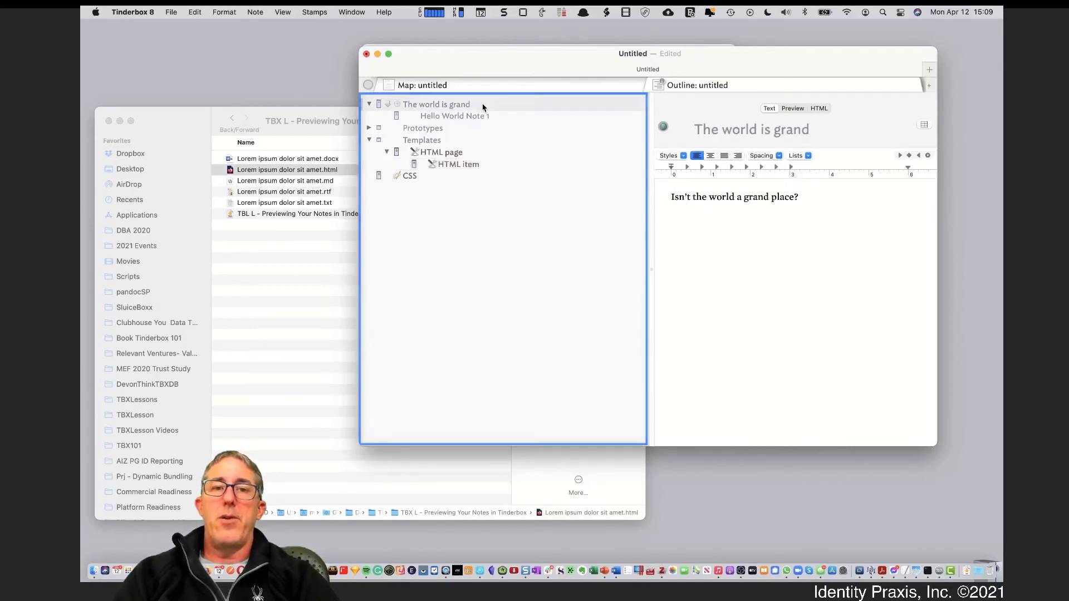
# Preview 'The world is grand' to inspect the child's rendered heading, then reopen the HTML item template
pyautogui.click(788, 108)
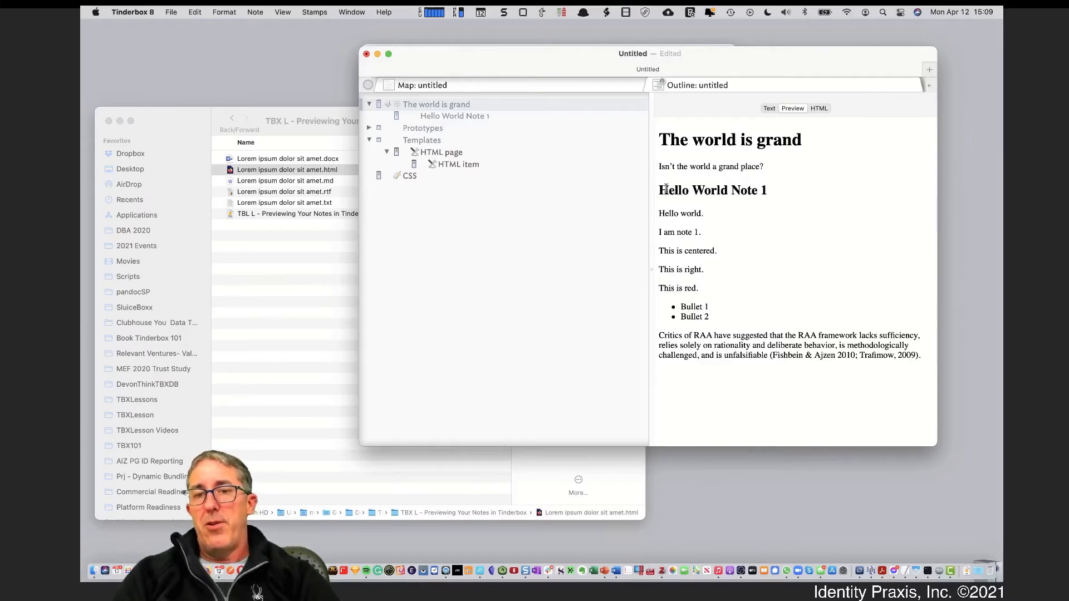
pyautogui.moveTo(666, 189); pyautogui.dragTo(760, 192)
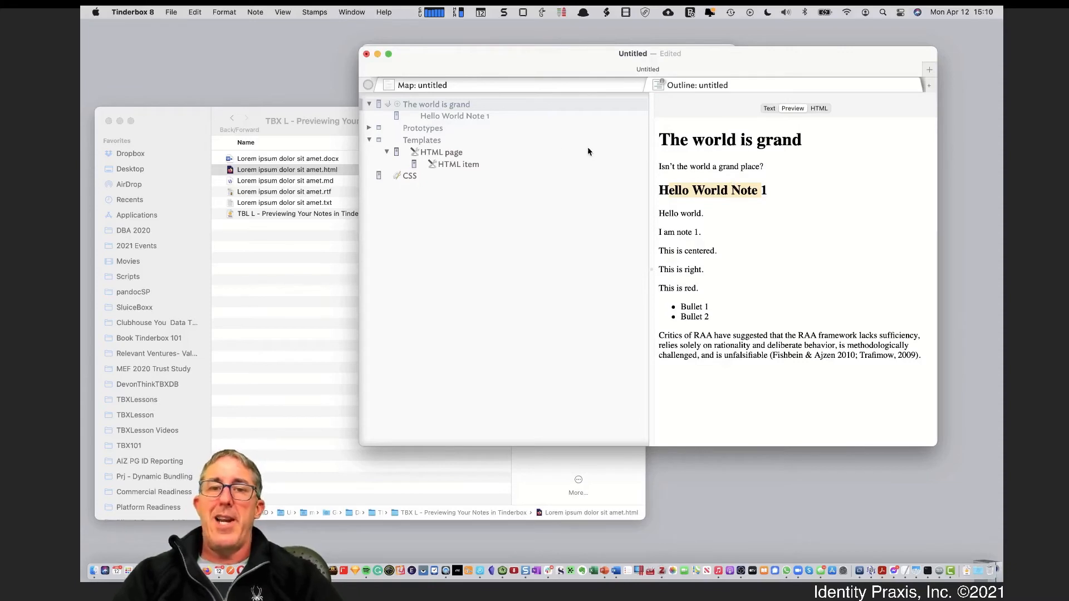
pyautogui.click(440, 165)
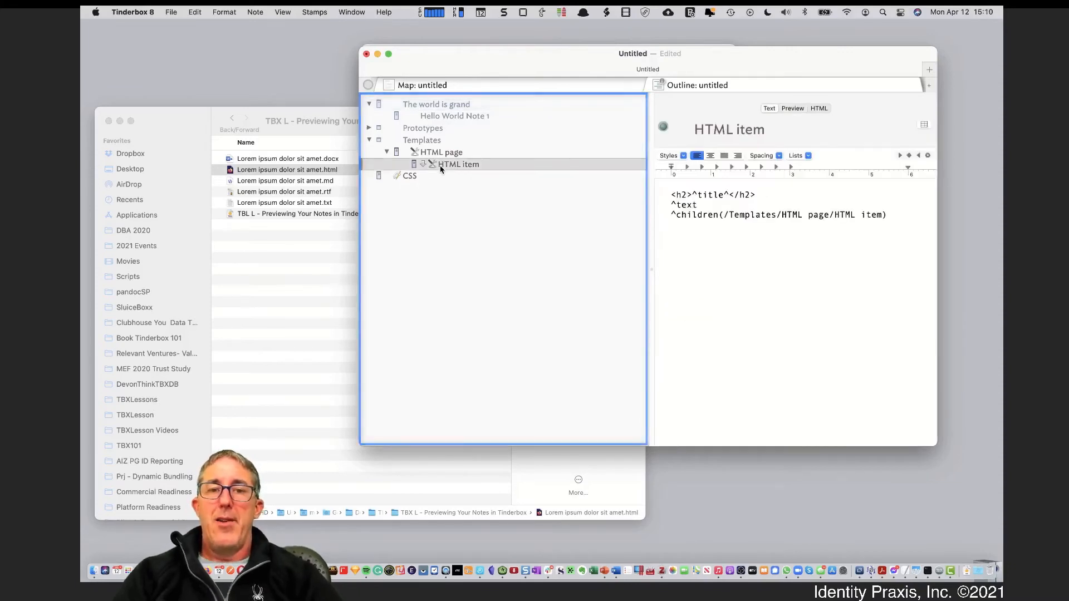
# Change HTML item's title line to <b><u>^title^</u> and return to 'The world is grand'
pyautogui.click(685, 195)
pyautogui.press('BackSpace')
pyautogui.press('BackSpace')
pyautogui.write('b>')
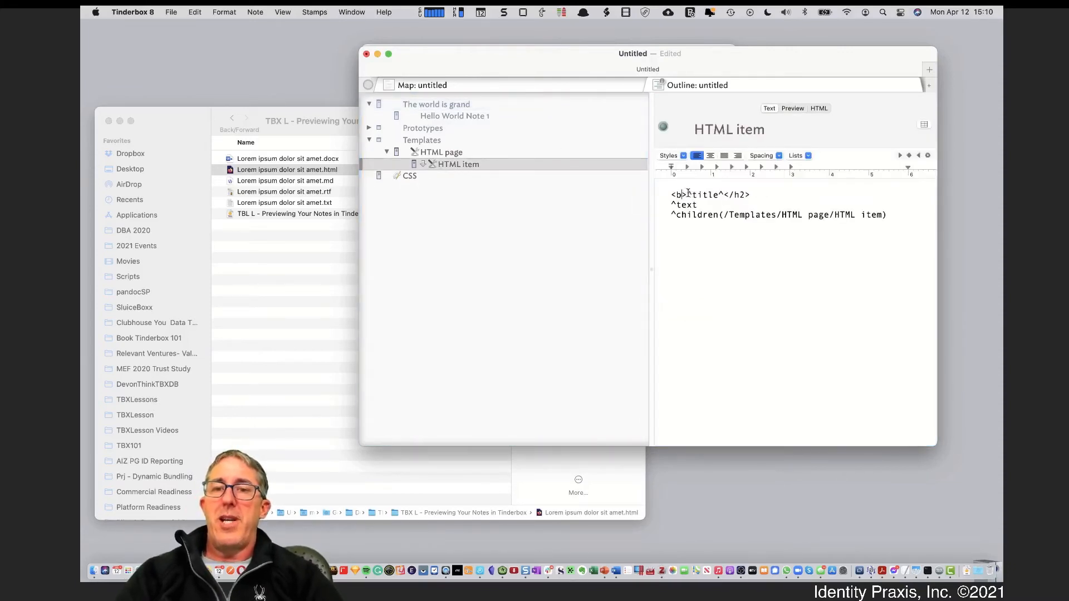
pyautogui.write('<u')
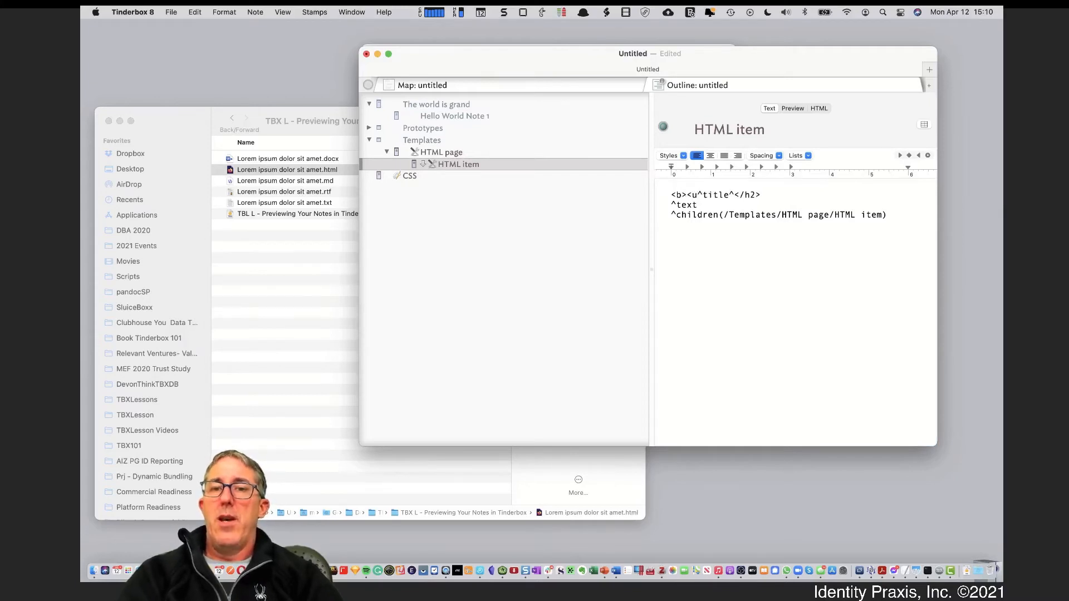
pyautogui.write('>')
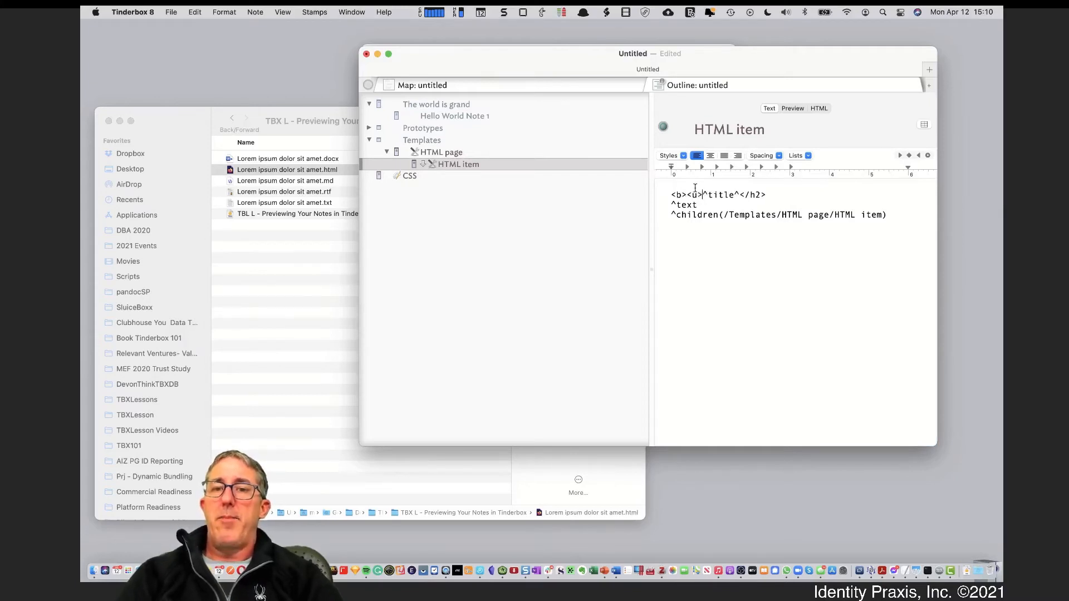
pyautogui.click(740, 194)
pyautogui.write('</U')
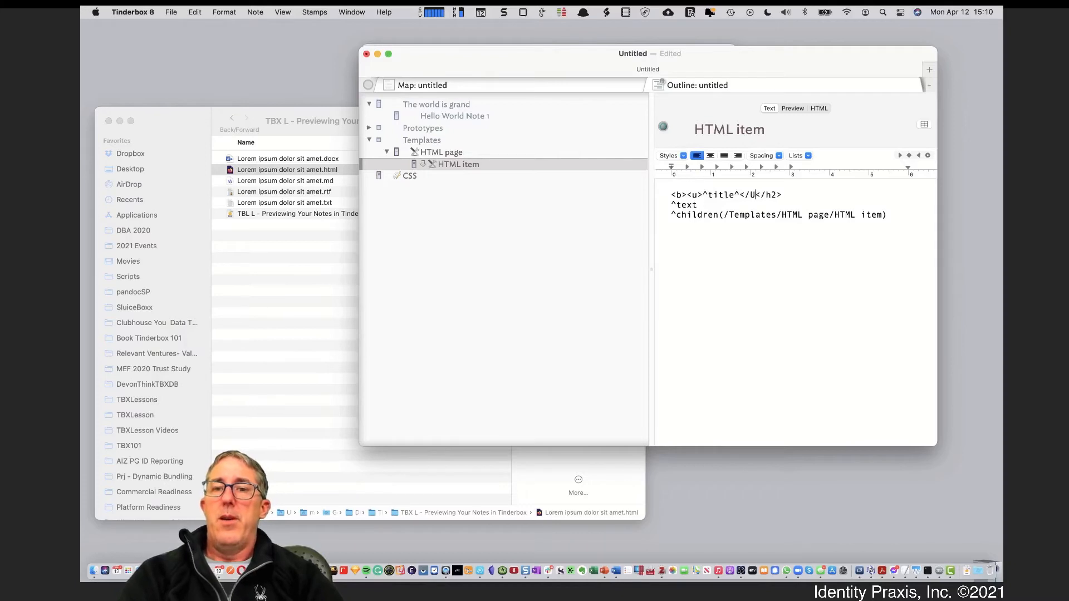
pyautogui.press('BackSpace')
pyautogui.write('u>')
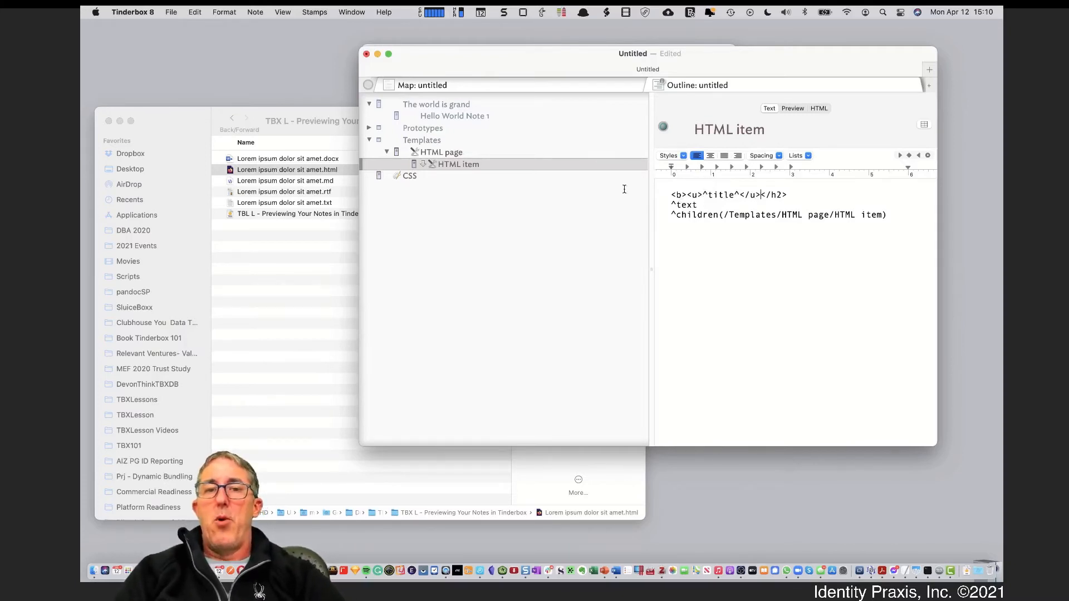
pyautogui.click(472, 105)
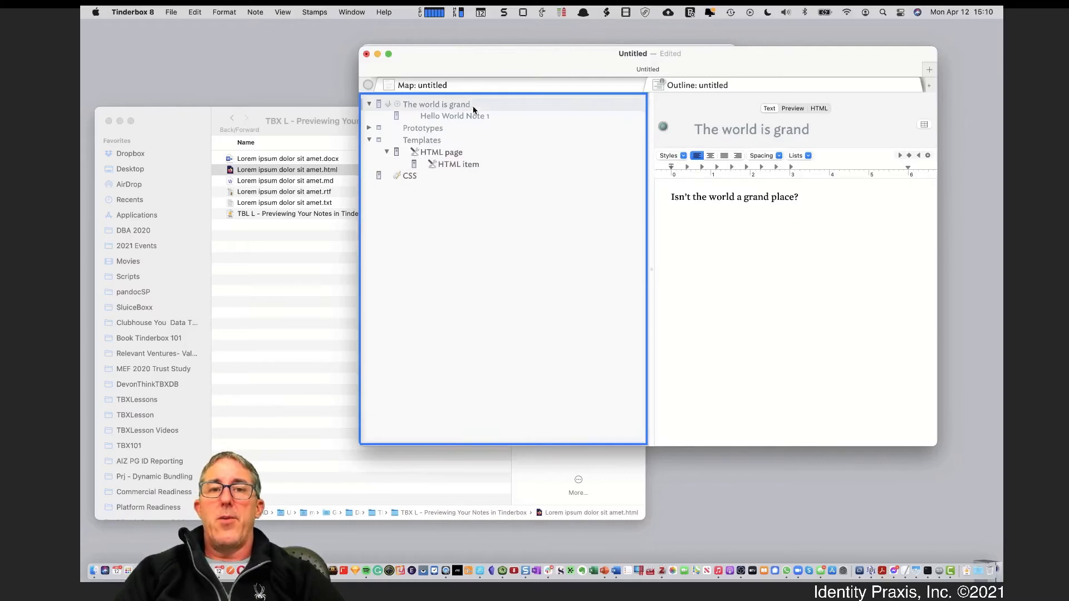
# After spotting wrongly bold child text in the preview, add </b> after </u> in HTML item
pyautogui.click(791, 109)
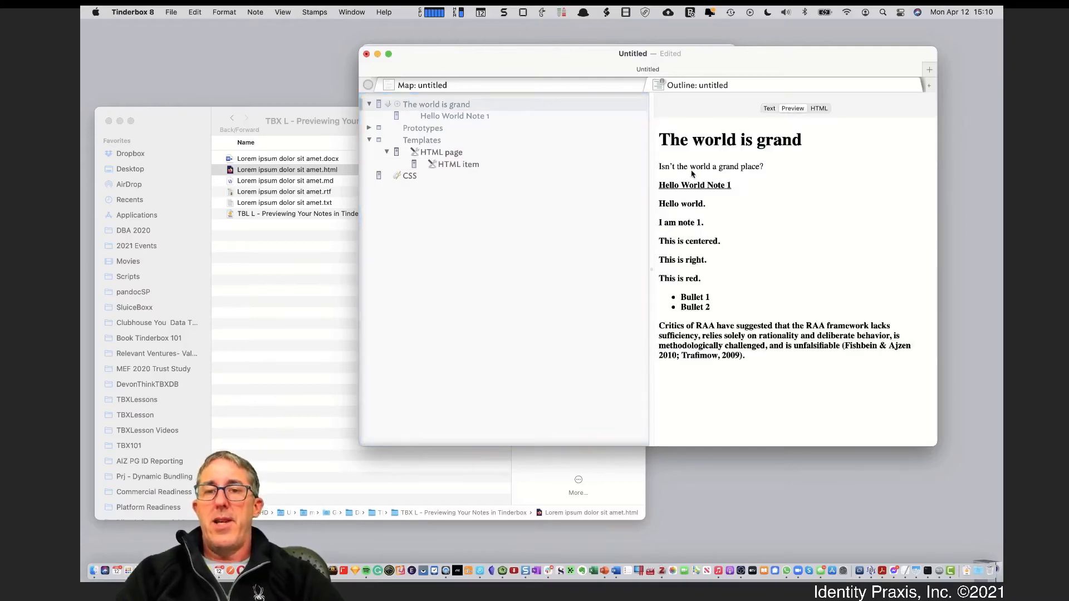
pyautogui.moveTo(679, 206); pyautogui.dragTo(732, 327)
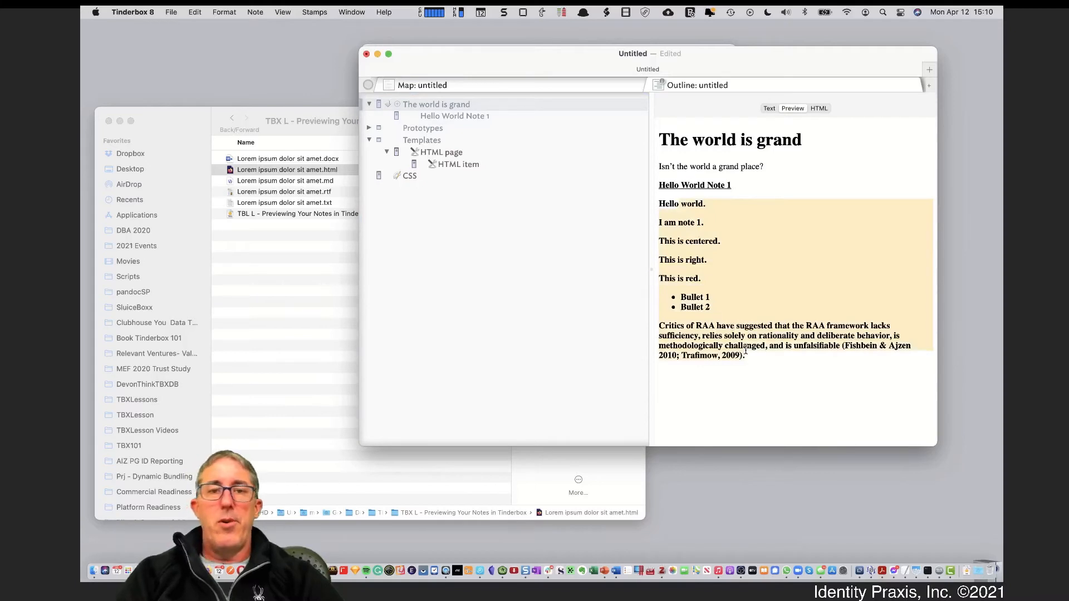
pyautogui.click(477, 165)
pyautogui.click(761, 194)
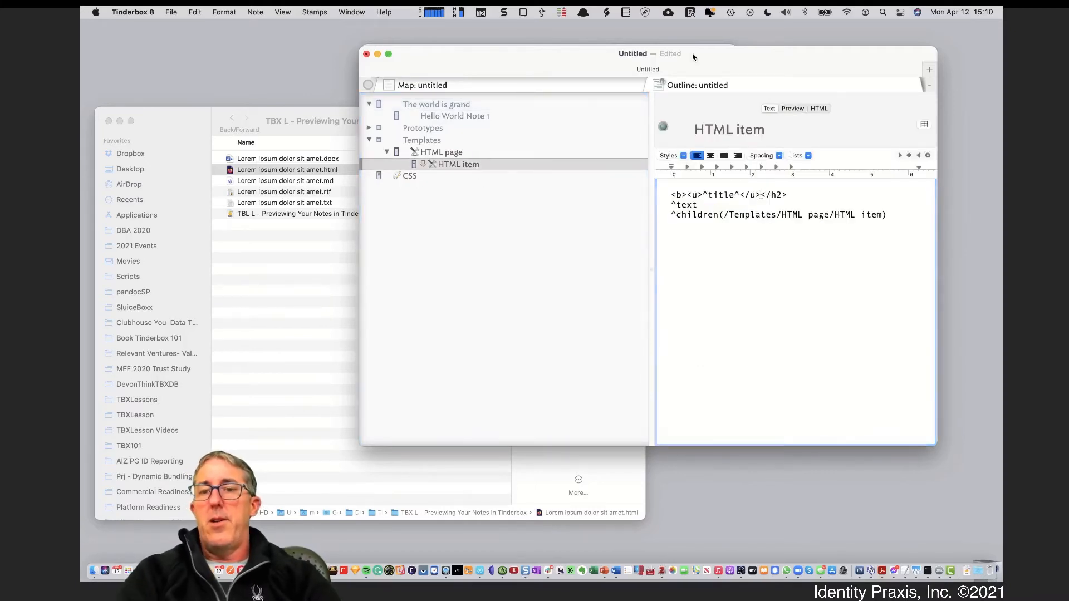
pyautogui.write('</b></')
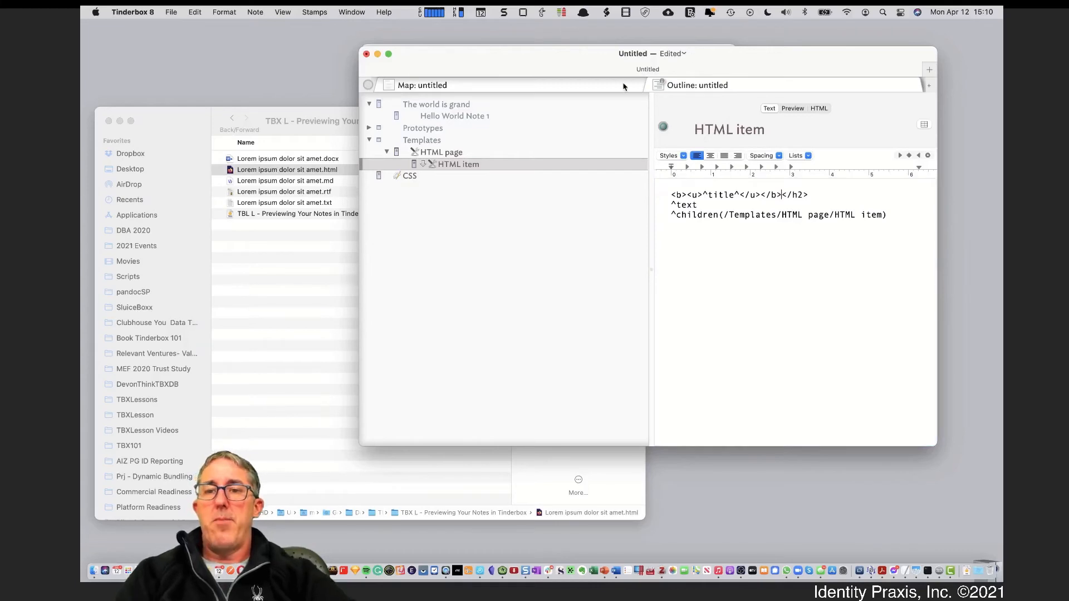
# Confirm the preview's bold underlined child title, then add a new note below Hello World Note 1
pyautogui.click(462, 105)
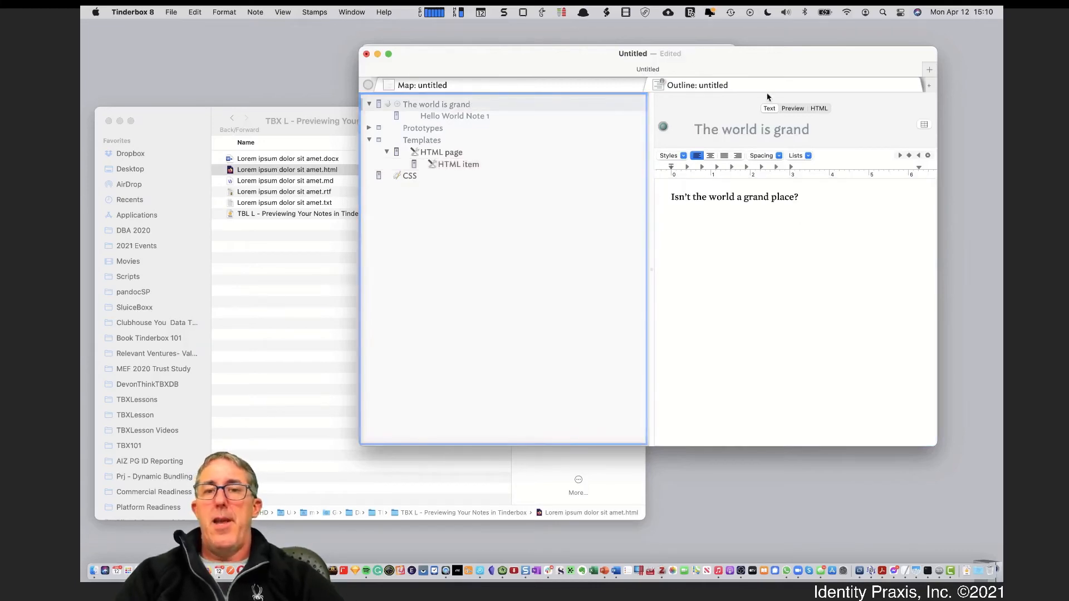
pyautogui.click(794, 108)
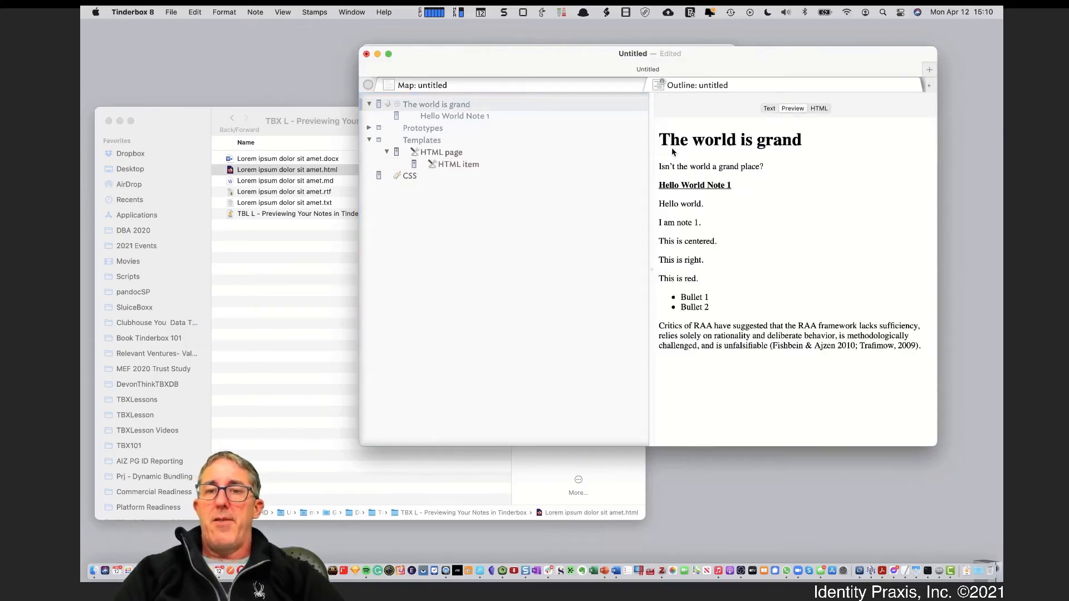
pyautogui.moveTo(675, 145); pyautogui.dragTo(820, 143)
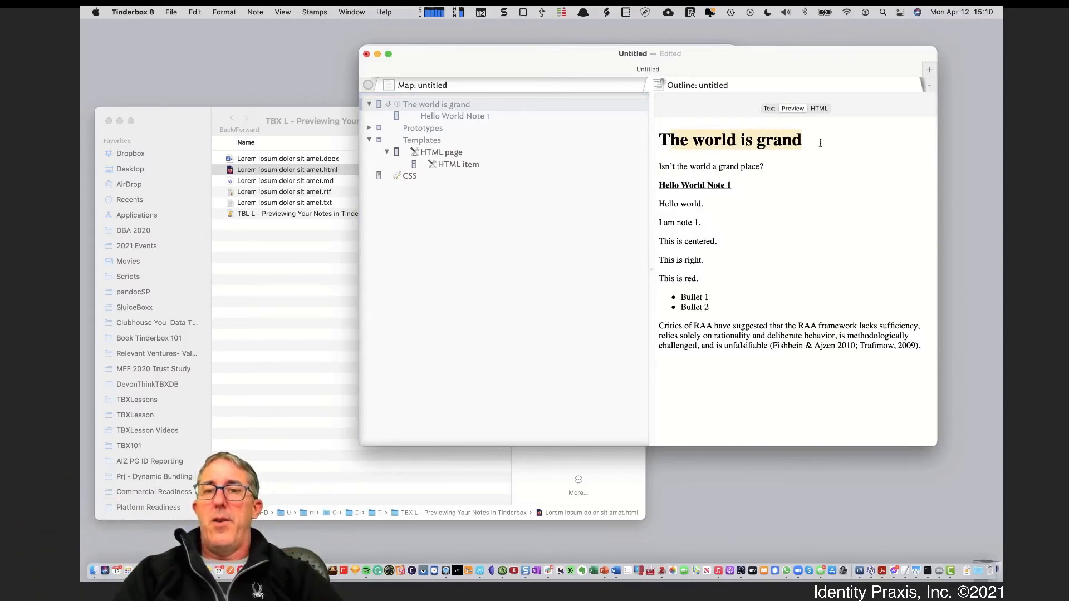
pyautogui.click(818, 144)
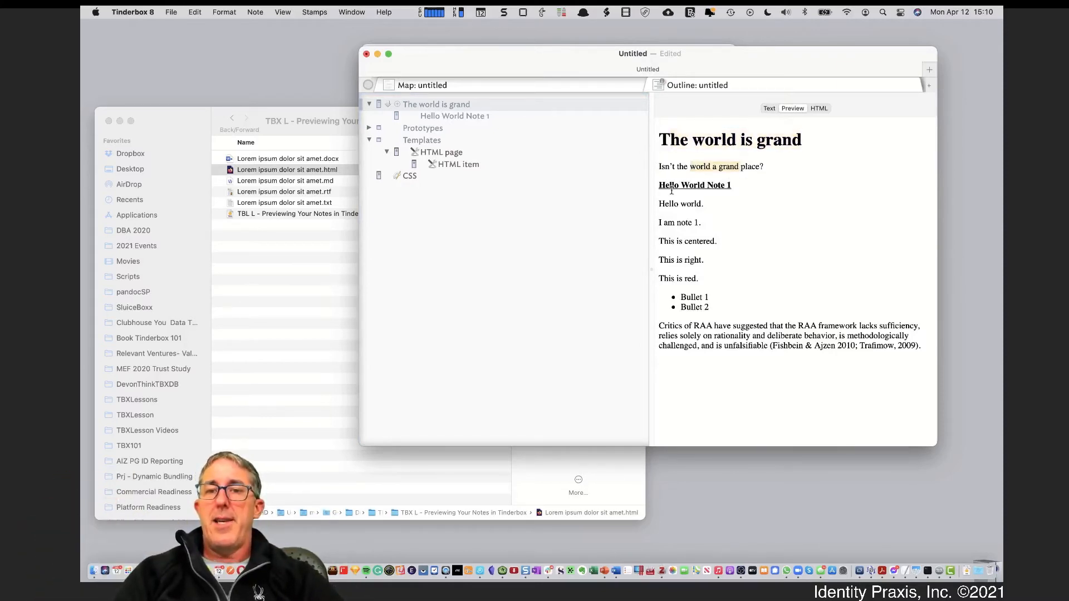
pyautogui.tripleClick(710, 185)
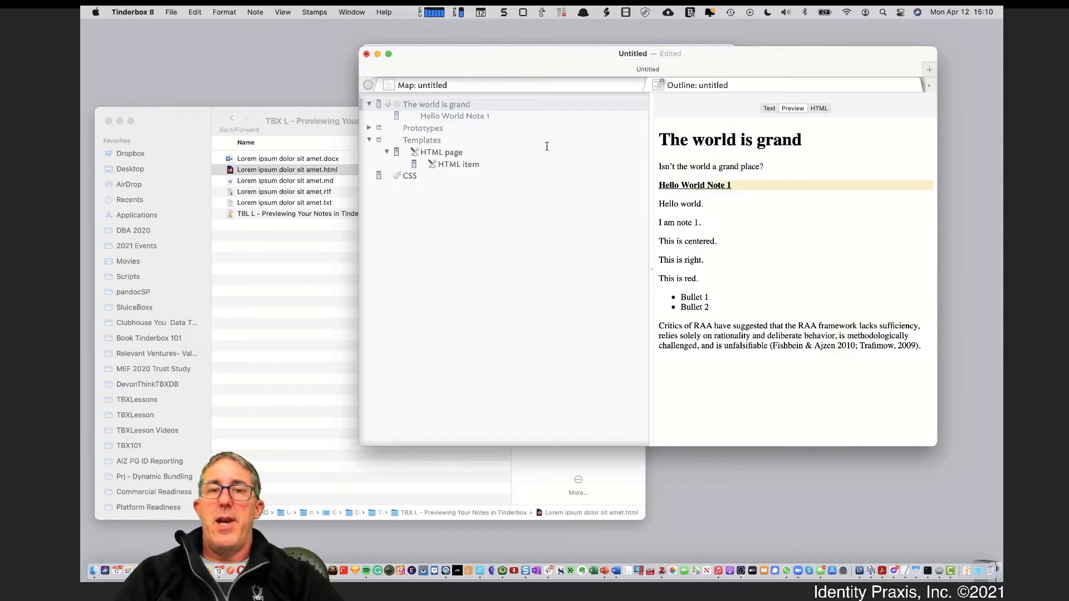
pyautogui.click(475, 116)
pyautogui.press('Return')
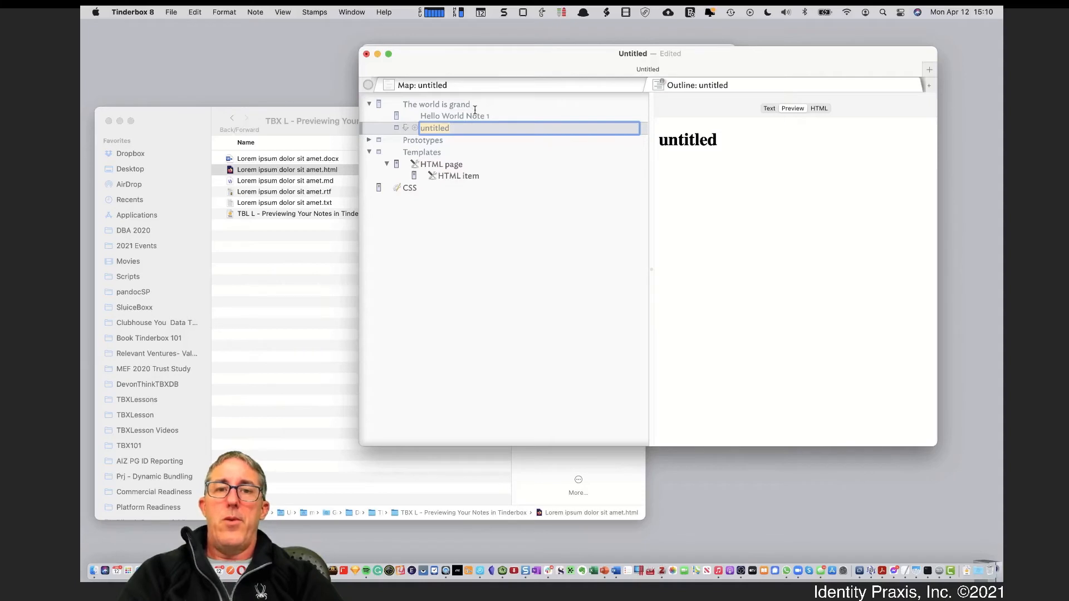
# Title the new child 'Hellow World Note 2', give it the text 'Hey there', then reselect 'The world is grand'
pyautogui.write('Hellow W')
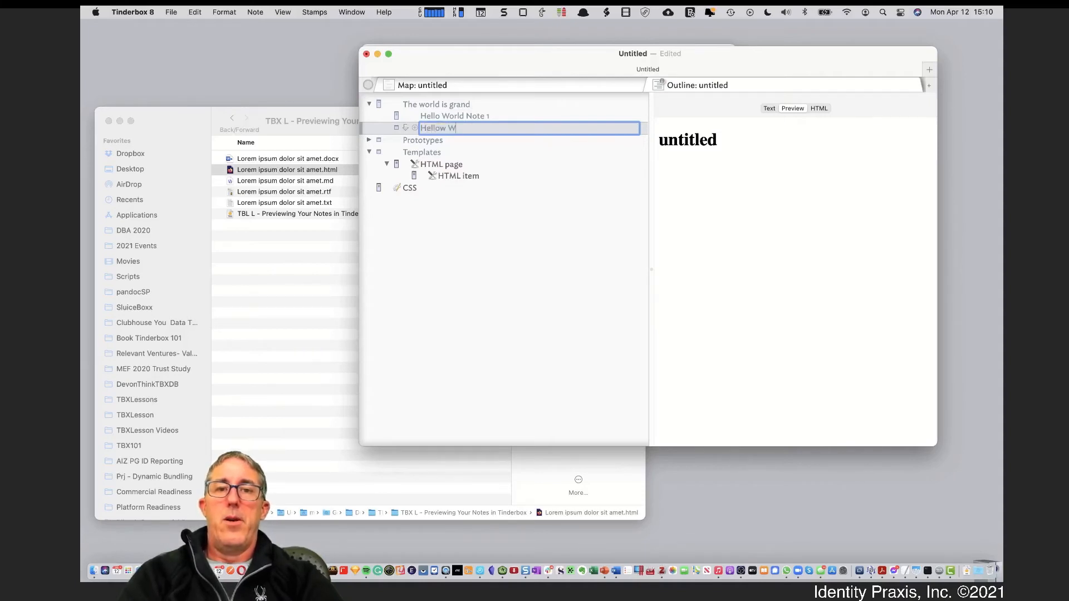
pyautogui.write('orld NOote 2')
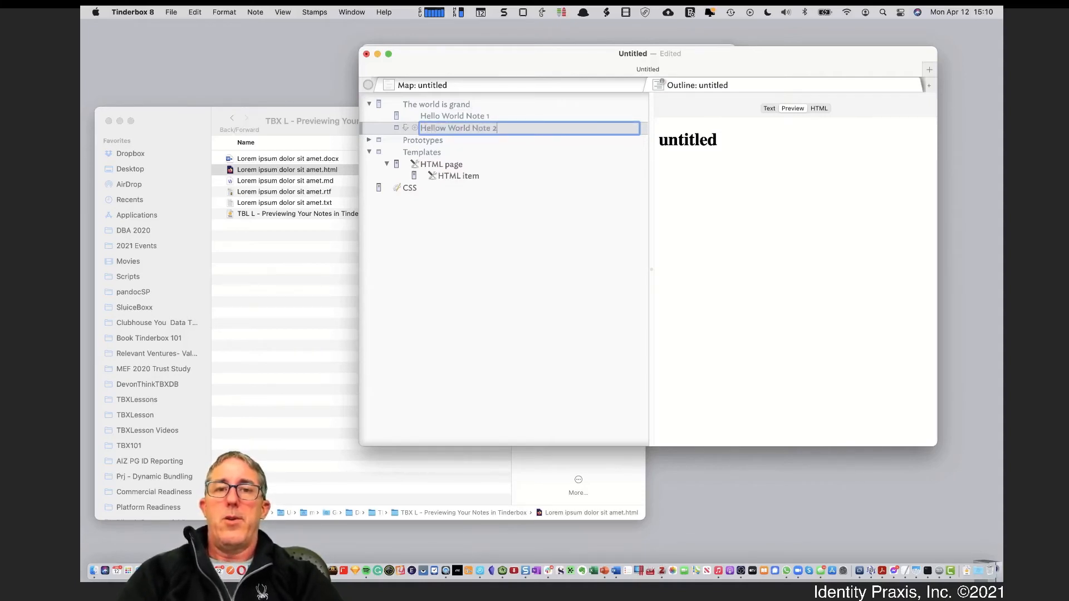
pyautogui.click(770, 108)
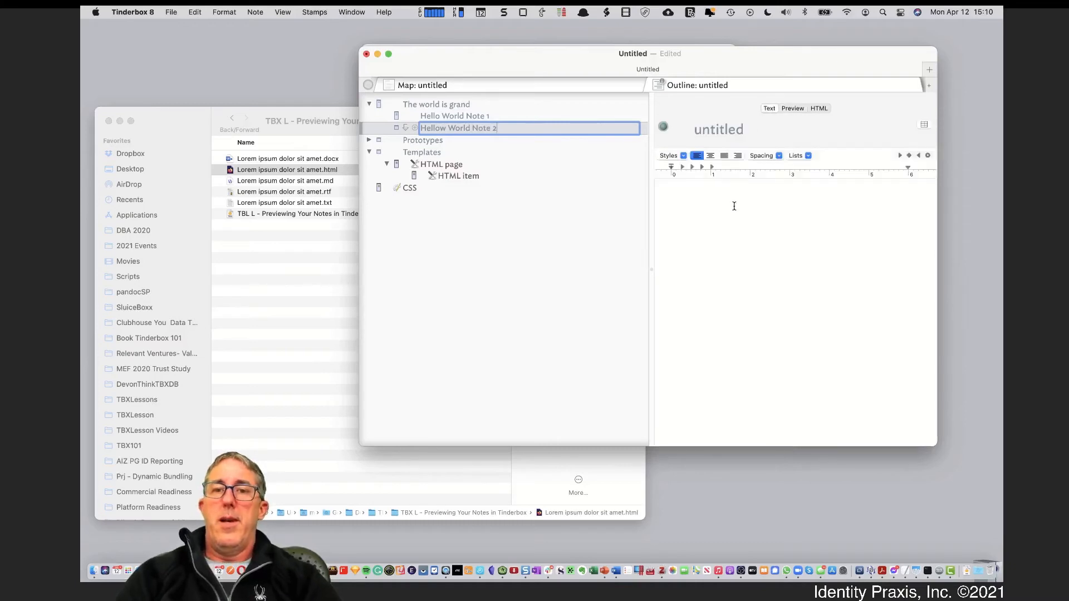
pyautogui.click(734, 205)
pyautogui.write('Hey there.')
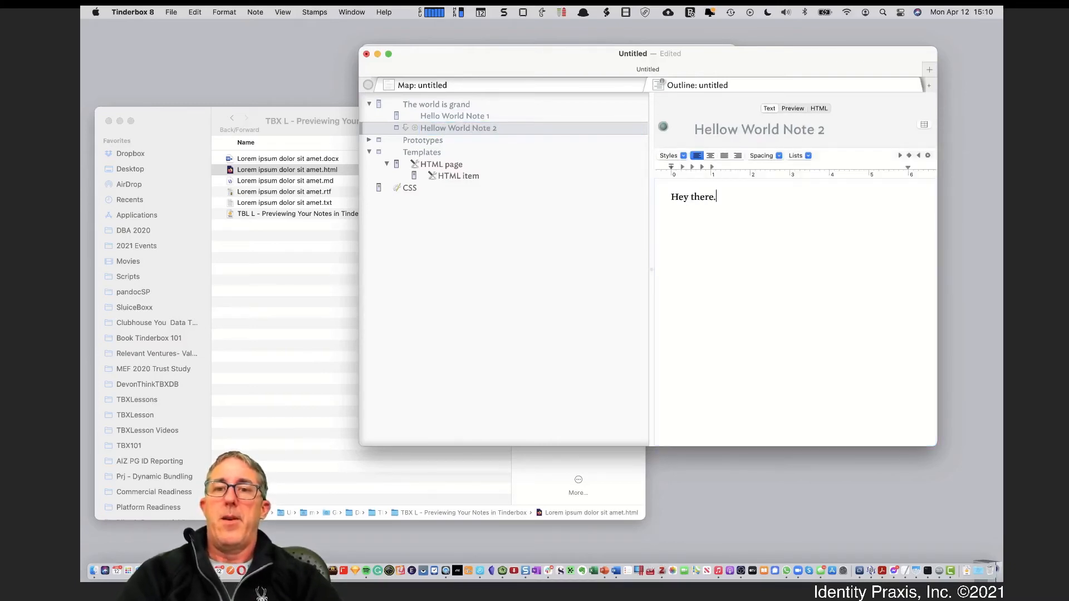
pyautogui.click(469, 104)
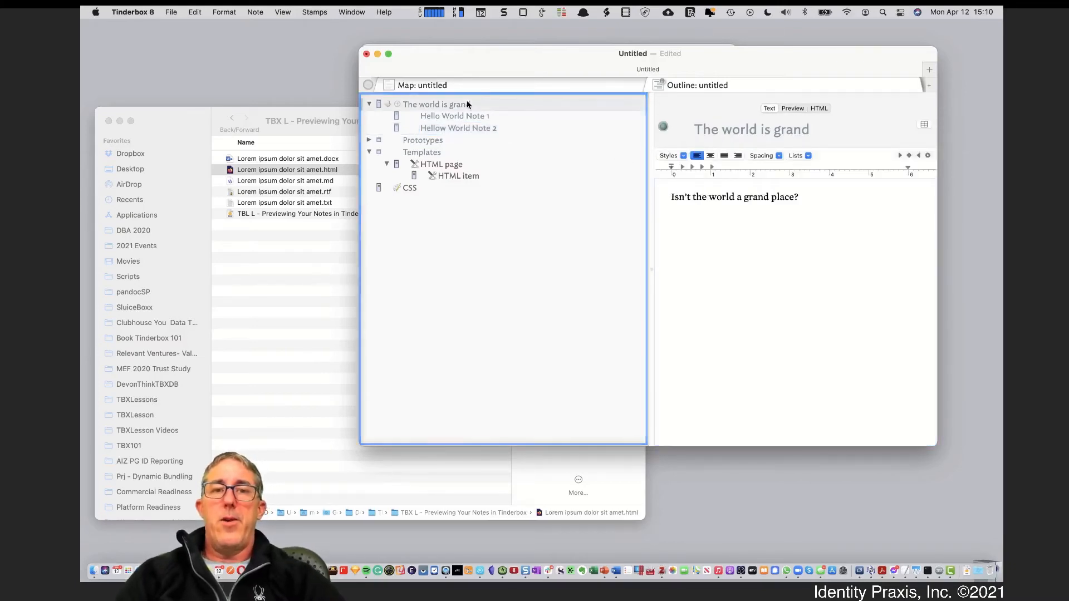
# Preview 'The world is grand' to check both child titles are bold and underlined, then select the CSS note
pyautogui.click(793, 108)
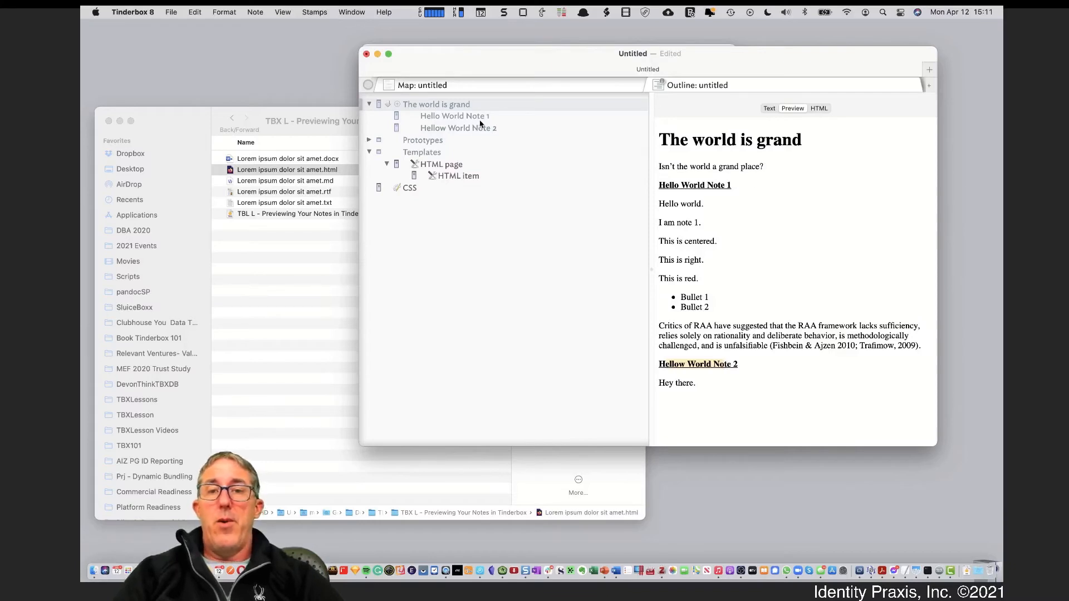
pyautogui.click(422, 185)
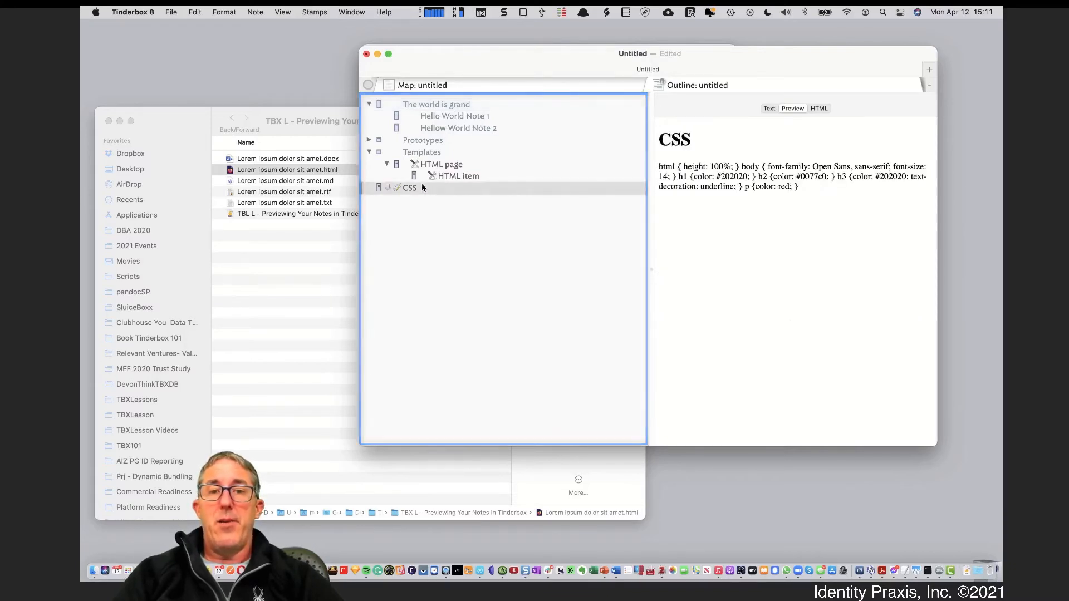
# Show the CSS note's stylesheet as editable code and highlight its h2 colour rule
pyautogui.click(769, 108)
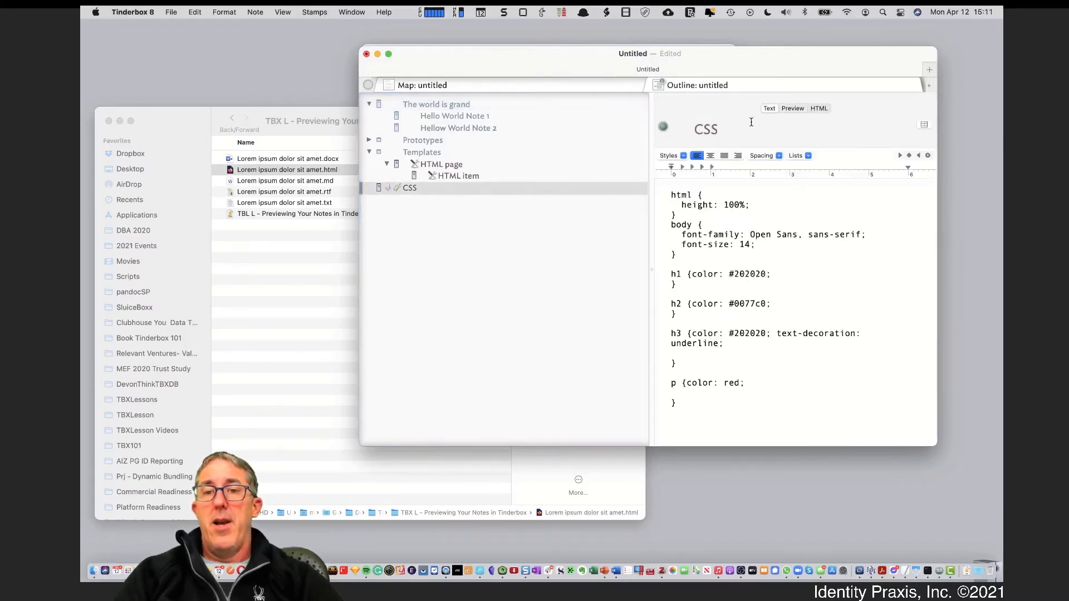
pyautogui.tripleClick(775, 306)
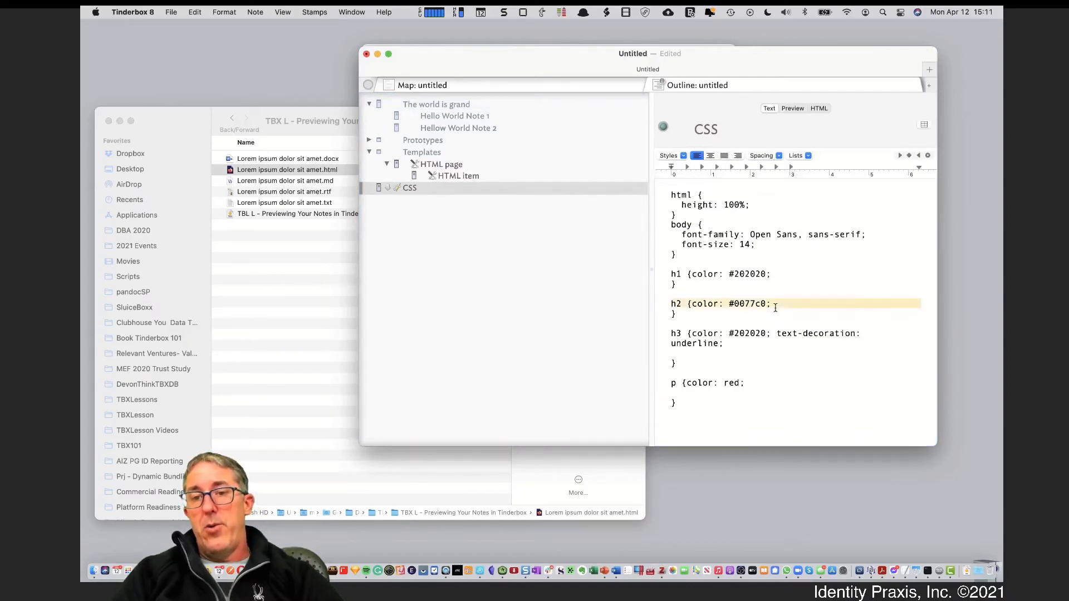
pyautogui.click(740, 268)
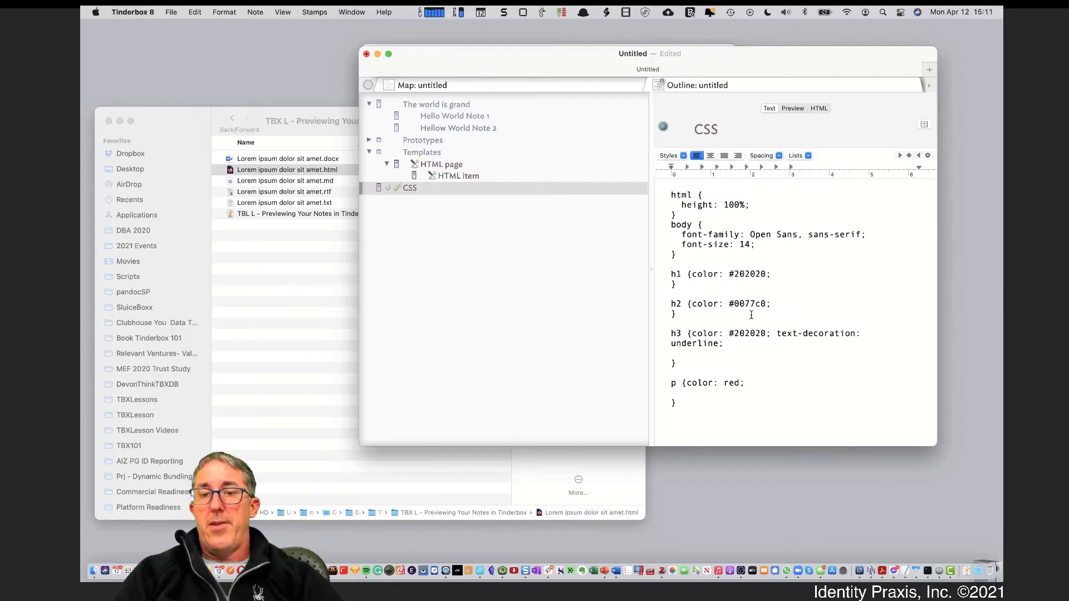
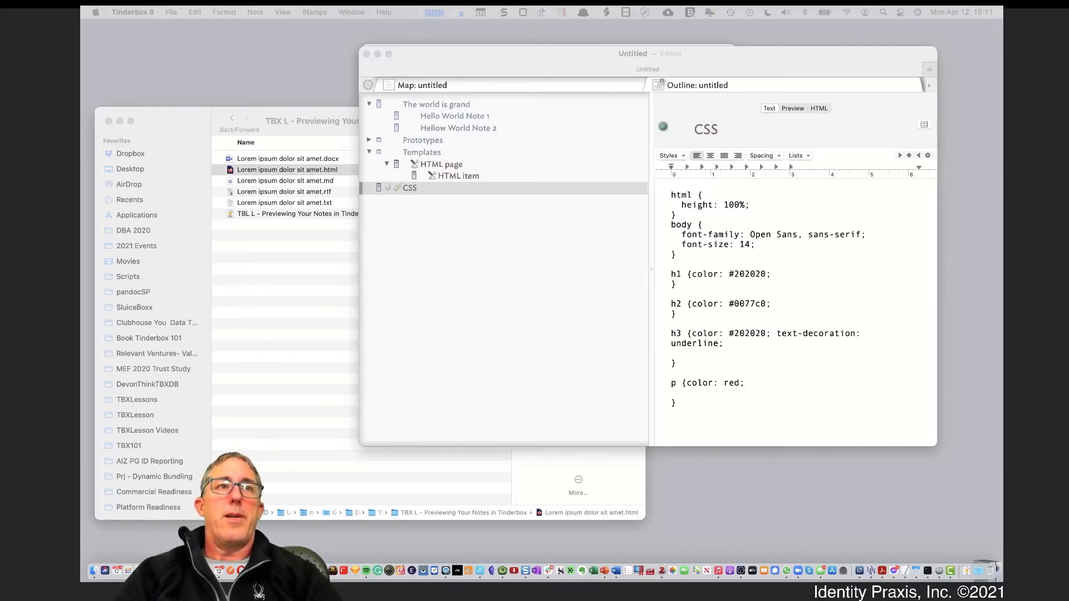
# Paste <style>^text("CSS")^</style> after the title line in the HTML page template
pyautogui.click(482, 183)
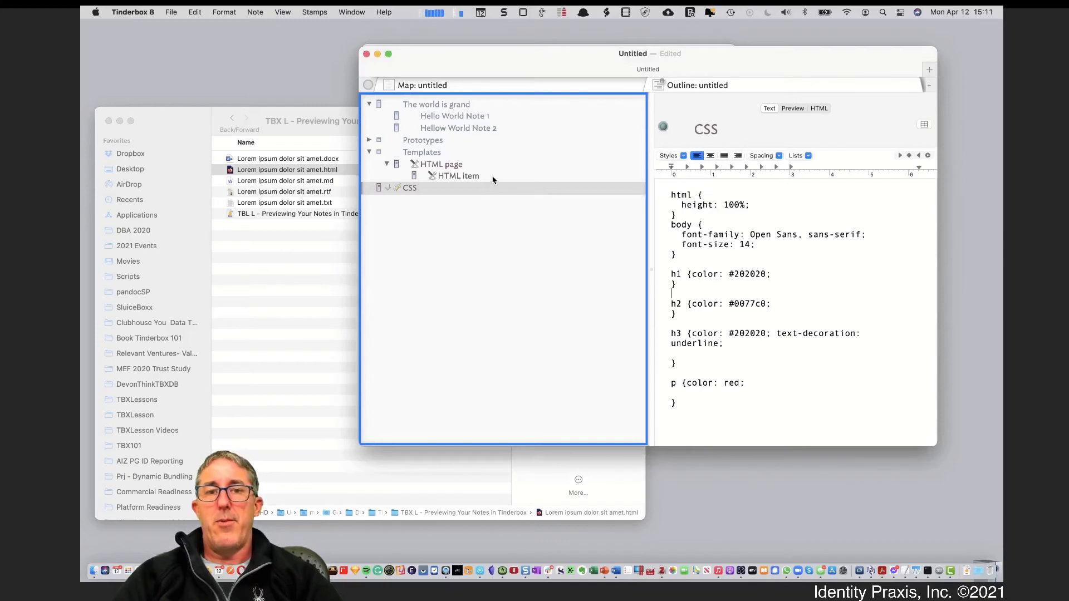
pyautogui.click(486, 177)
pyautogui.click(727, 201)
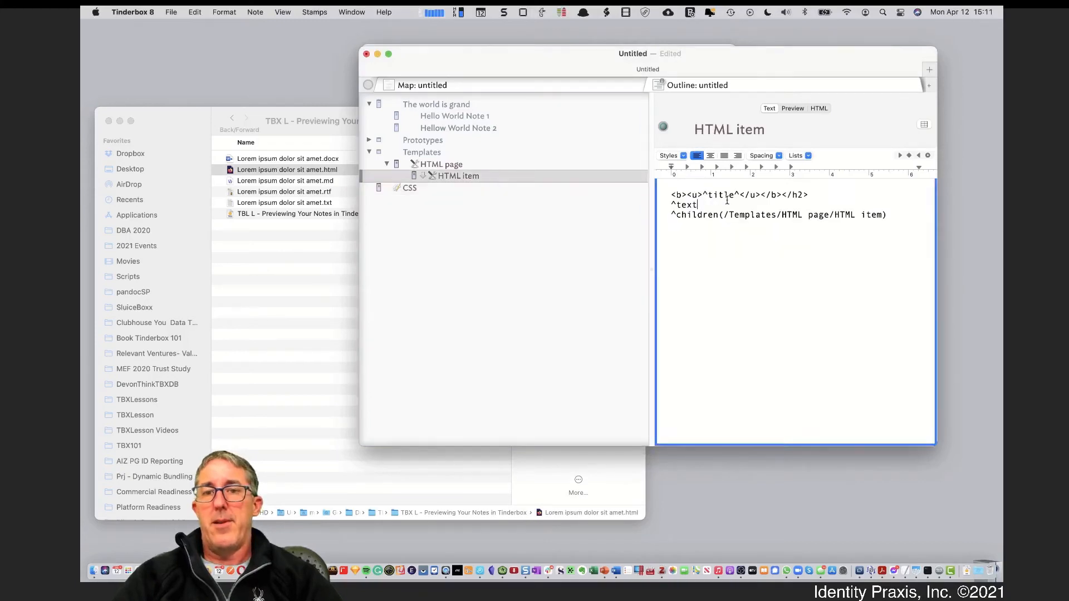
pyautogui.click(524, 166)
pyautogui.click(735, 251)
pyautogui.write('<style> \t^text("CSS")^ </style>')
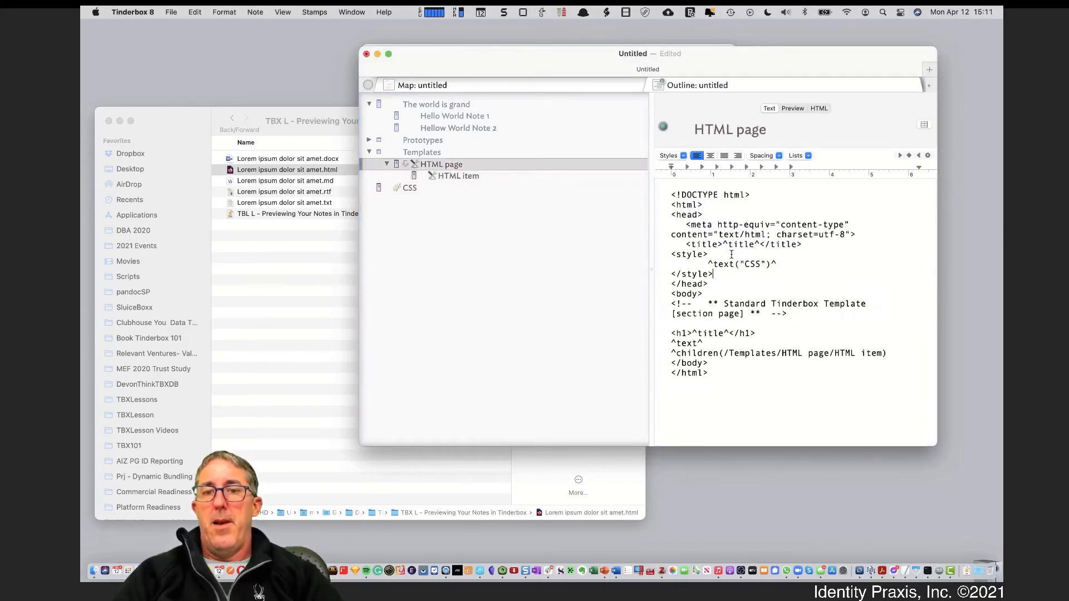
# Preview 'The world is grand', then delete the p {color: red;} rule from the CSS note
pyautogui.click(449, 107)
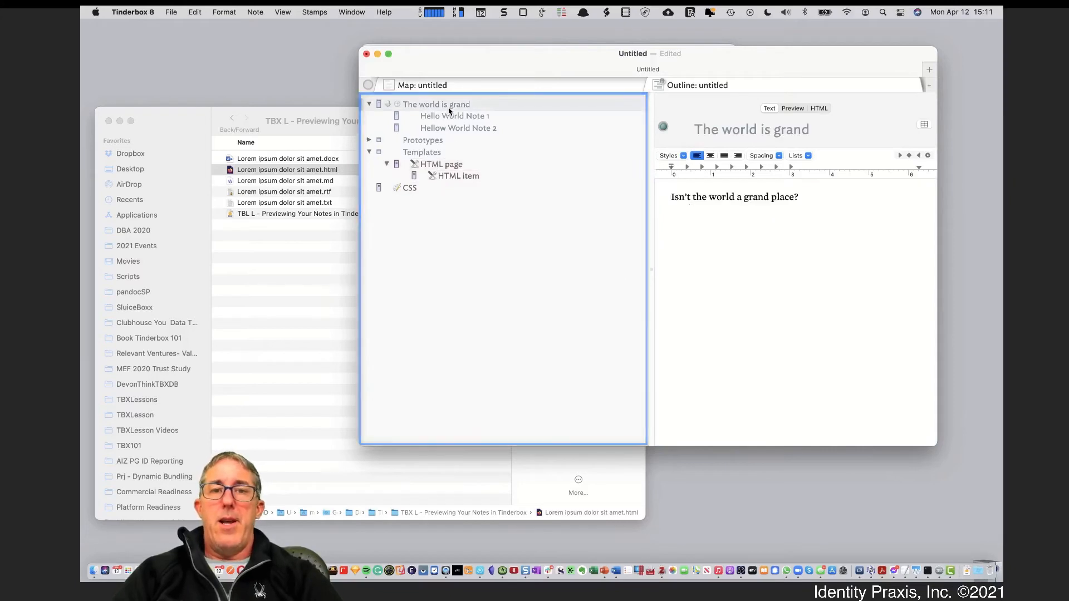
pyautogui.click(796, 110)
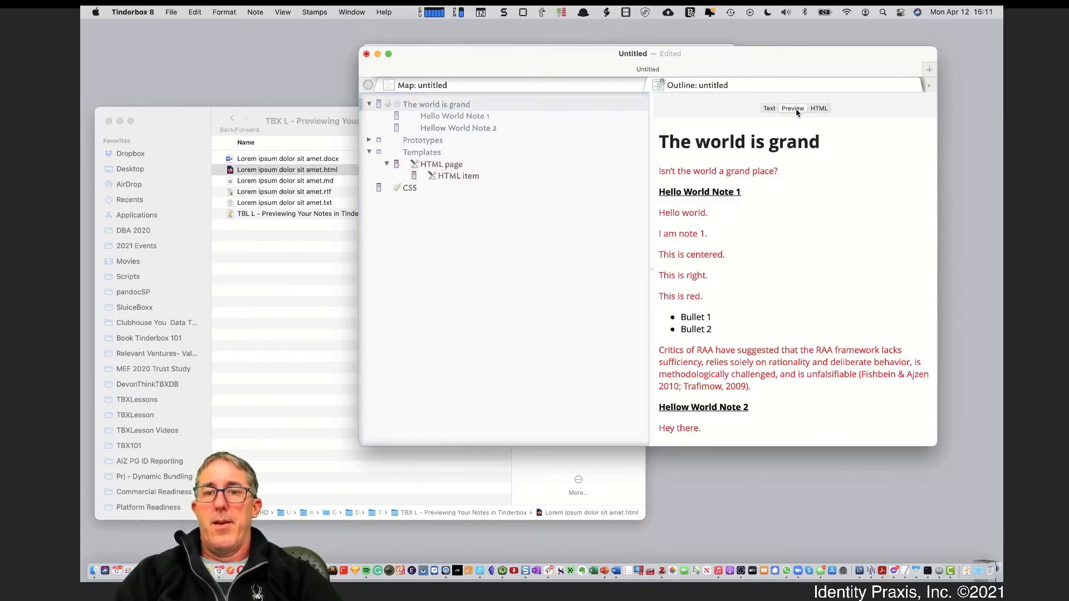
pyautogui.click(452, 177)
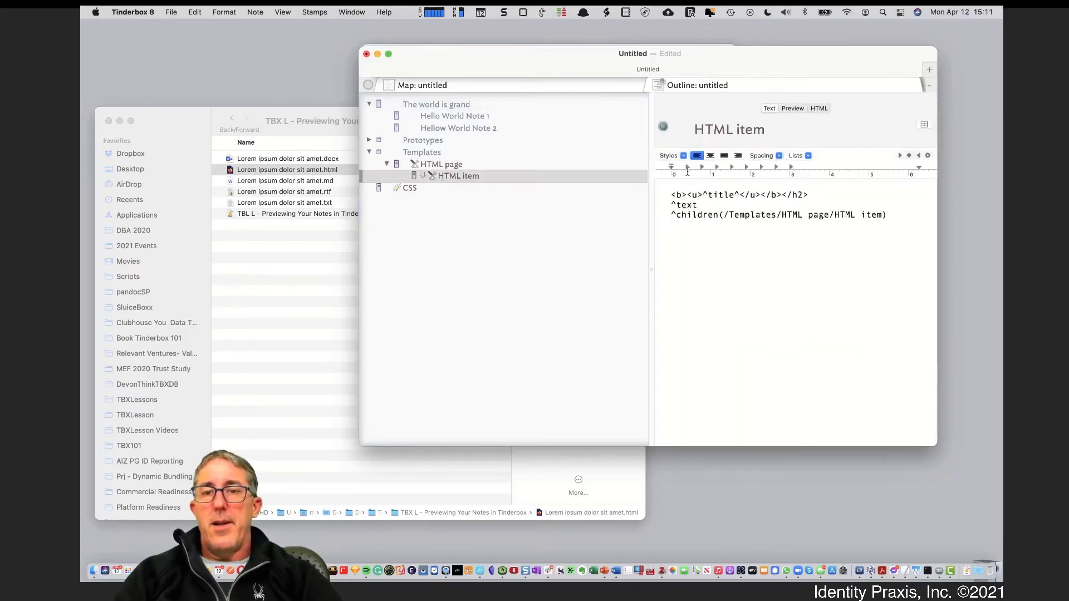
pyautogui.click(477, 190)
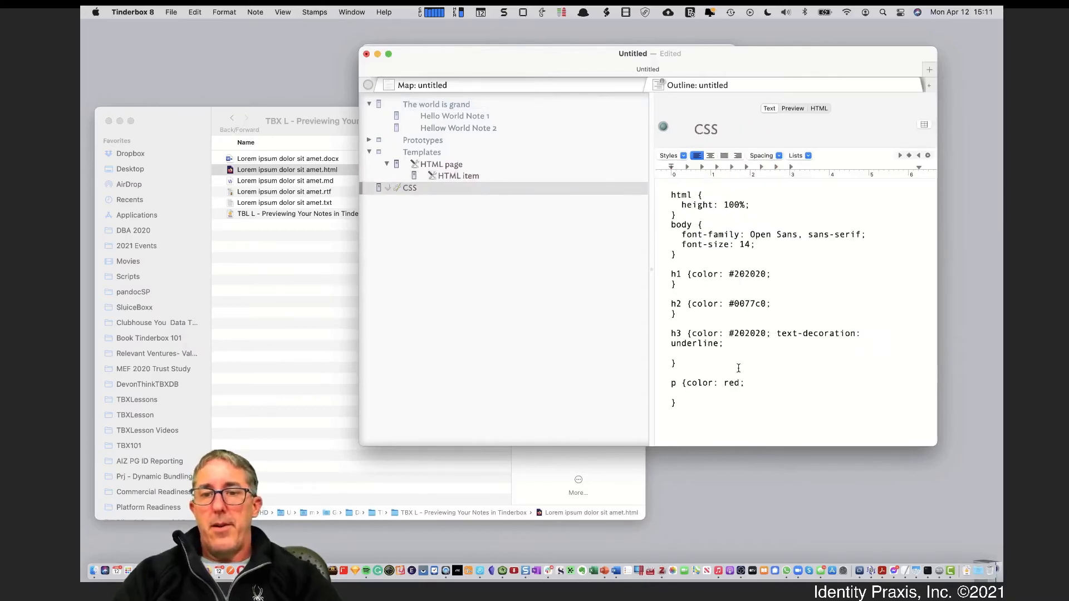
pyautogui.moveTo(692, 406); pyautogui.dragTo(660, 375)
pyautogui.press('BackSpace')
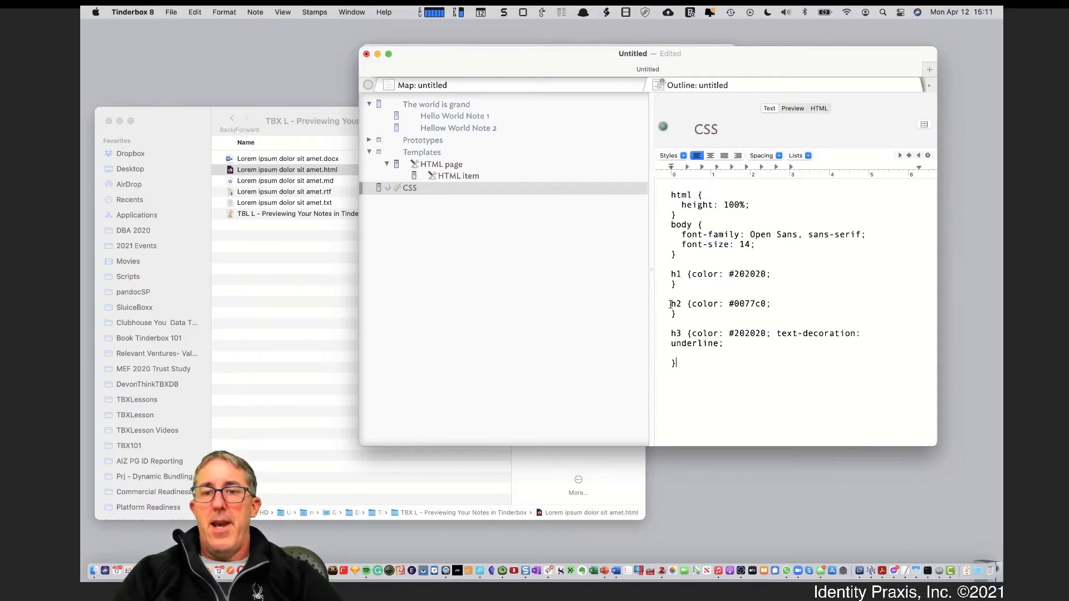
# Replace the <b><u> tags before ^title^ with <h2> in the HTML item template
pyautogui.click(476, 176)
pyautogui.moveTo(702, 194); pyautogui.dragTo(670, 194)
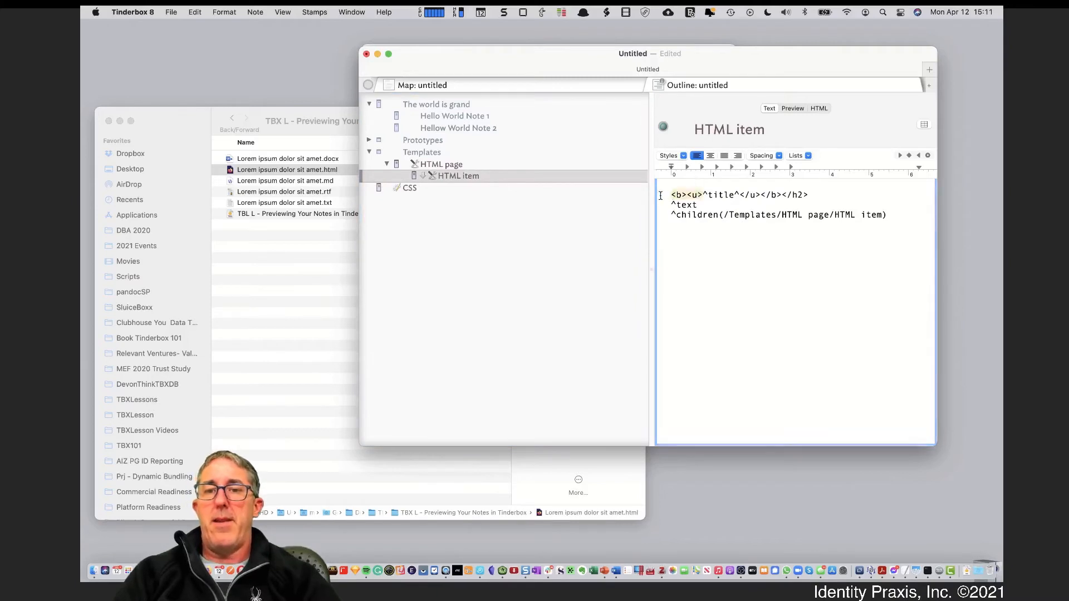
pyautogui.press('BackSpace')
pyautogui.write('<h')
pyautogui.press('BackSpace')
pyautogui.write('2')
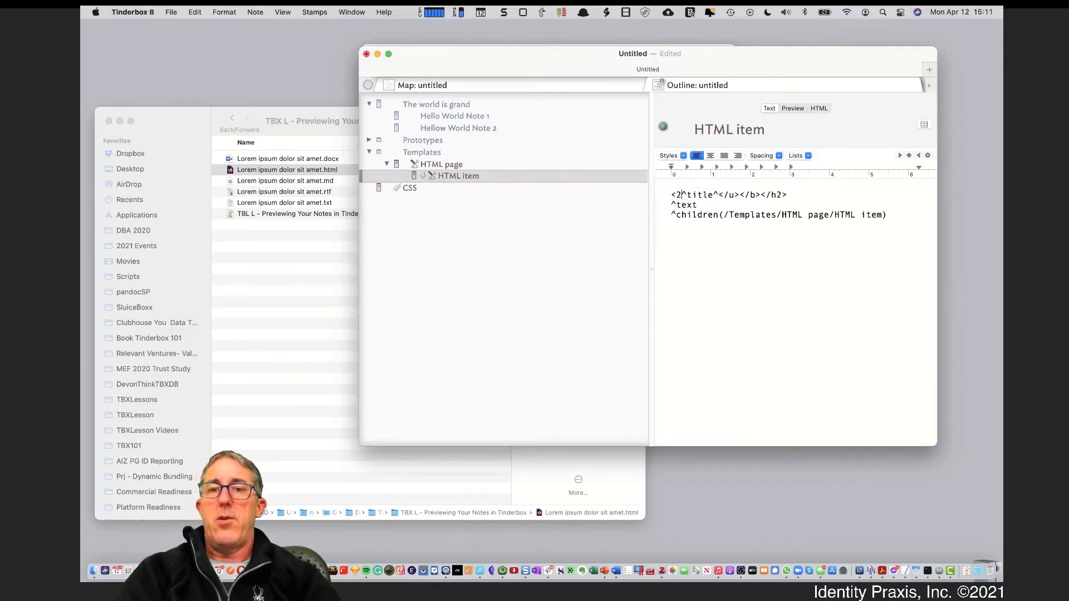
pyautogui.press('BackSpace')
pyautogui.write('h2>')
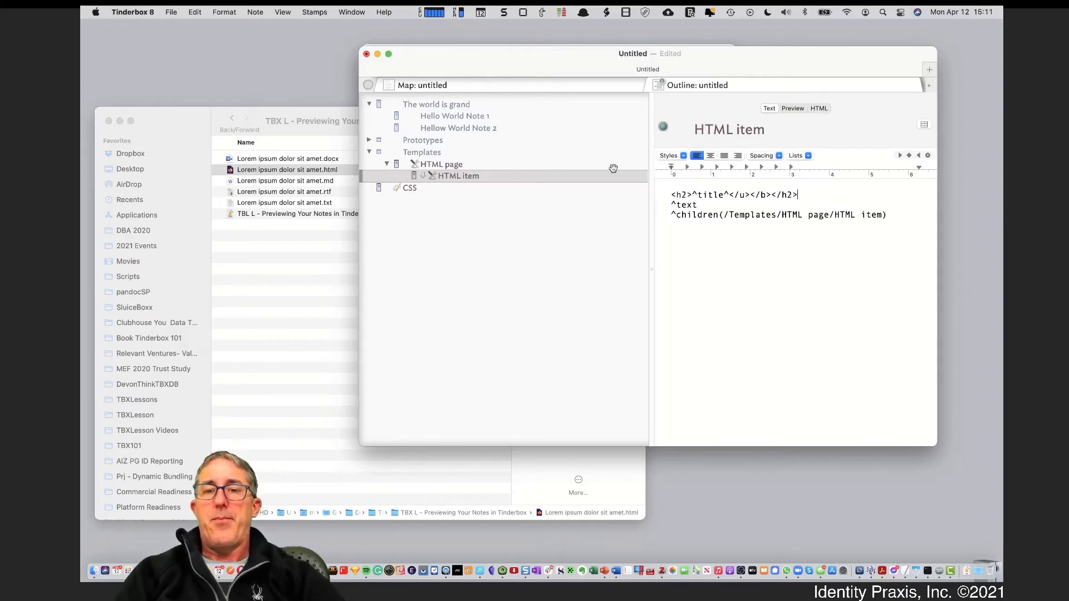
# Preview 'The world is grand' to check the page and note headings against the CSS h2 colour rule
pyautogui.click(430, 105)
pyautogui.click(792, 108)
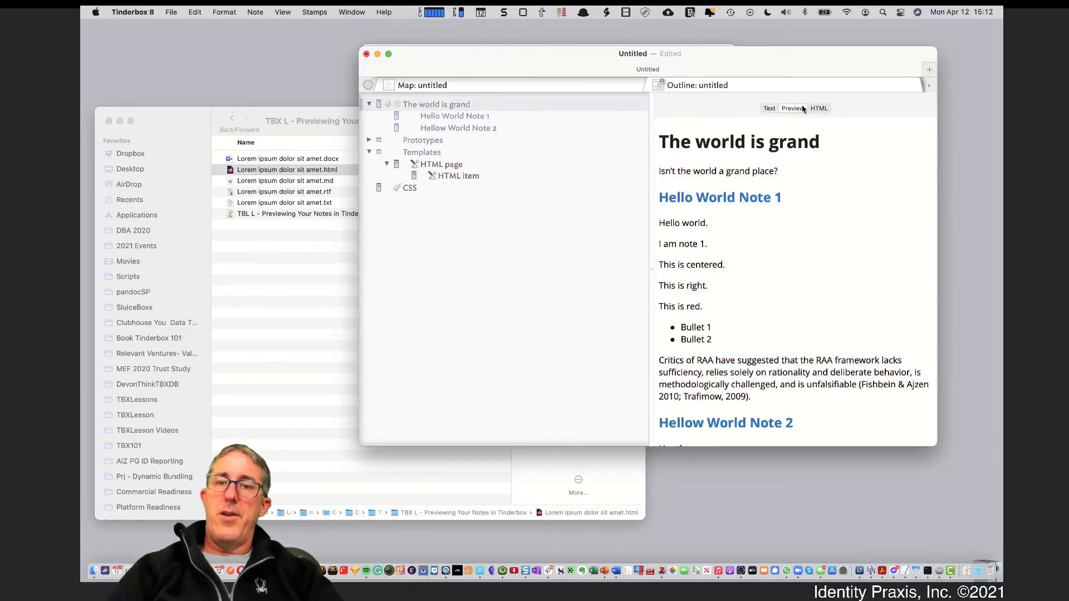
pyautogui.moveTo(668, 142); pyautogui.dragTo(769, 141)
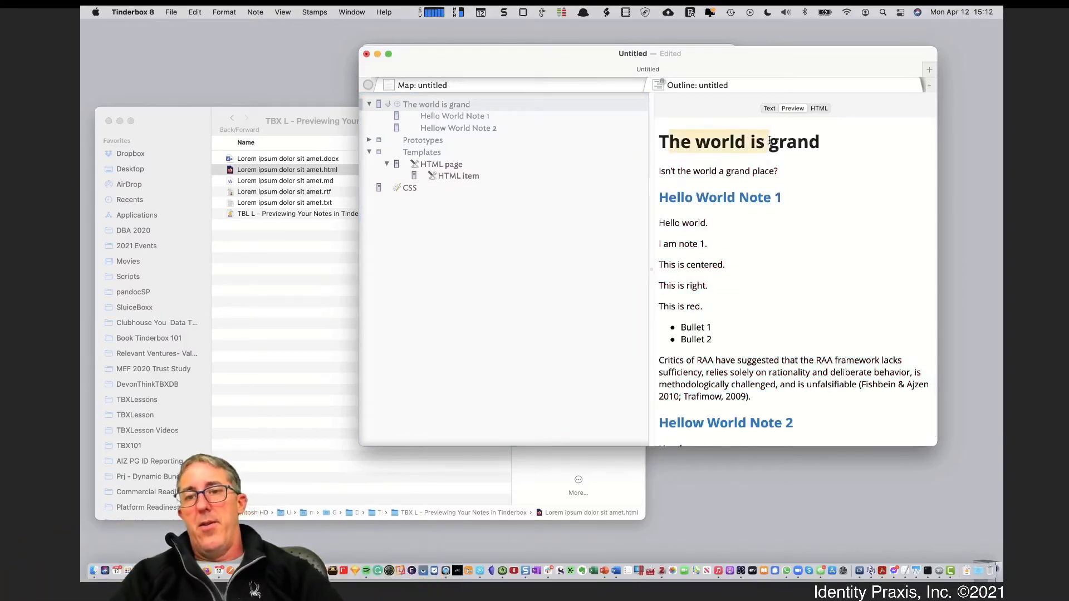
pyautogui.click(700, 173)
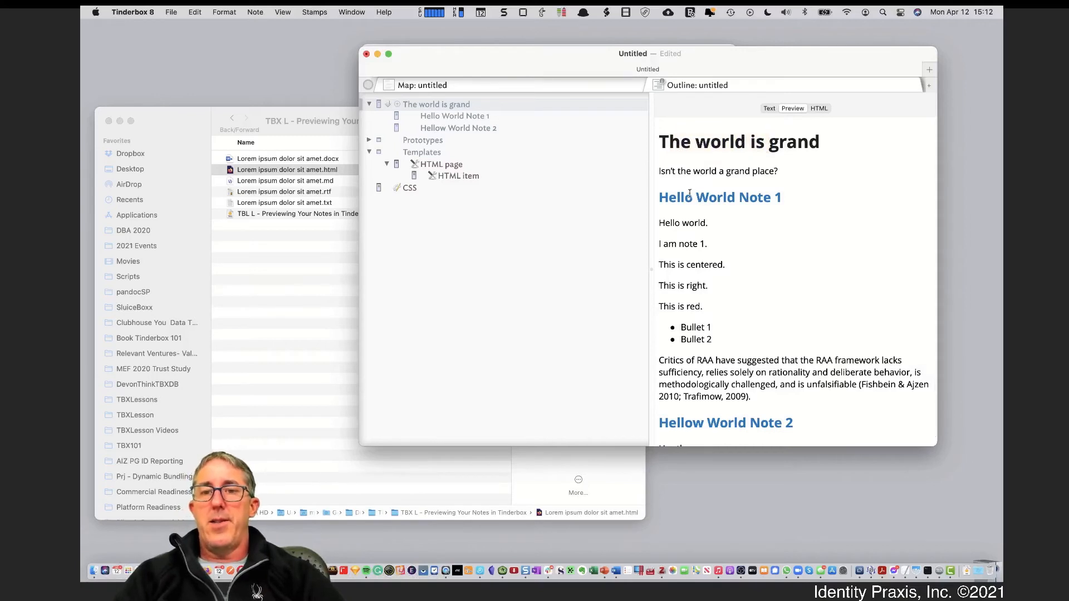
pyautogui.moveTo(683, 196); pyautogui.dragTo(749, 196)
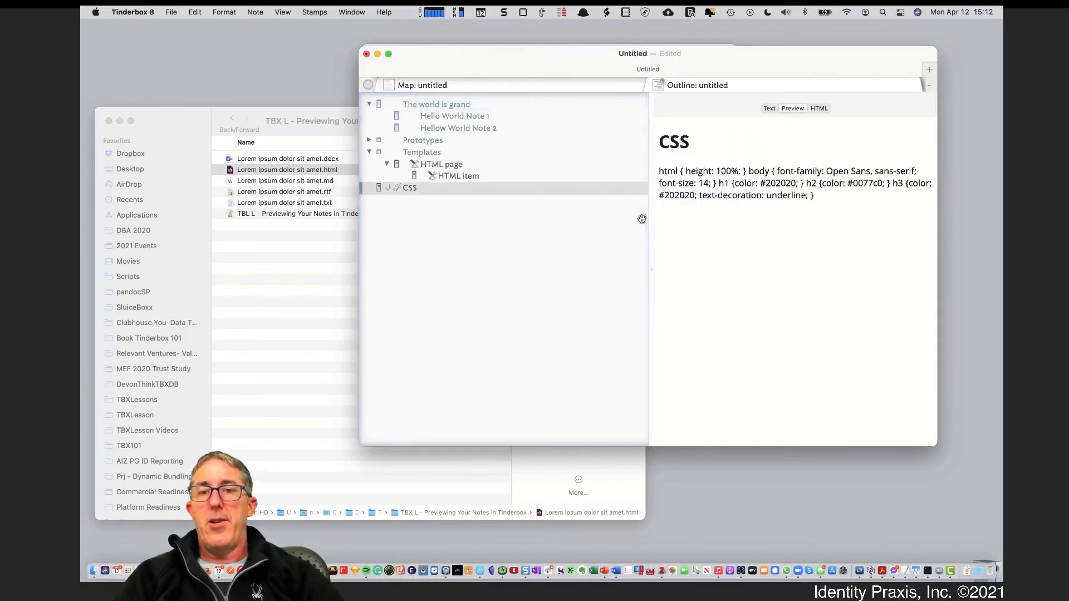
pyautogui.click(769, 108)
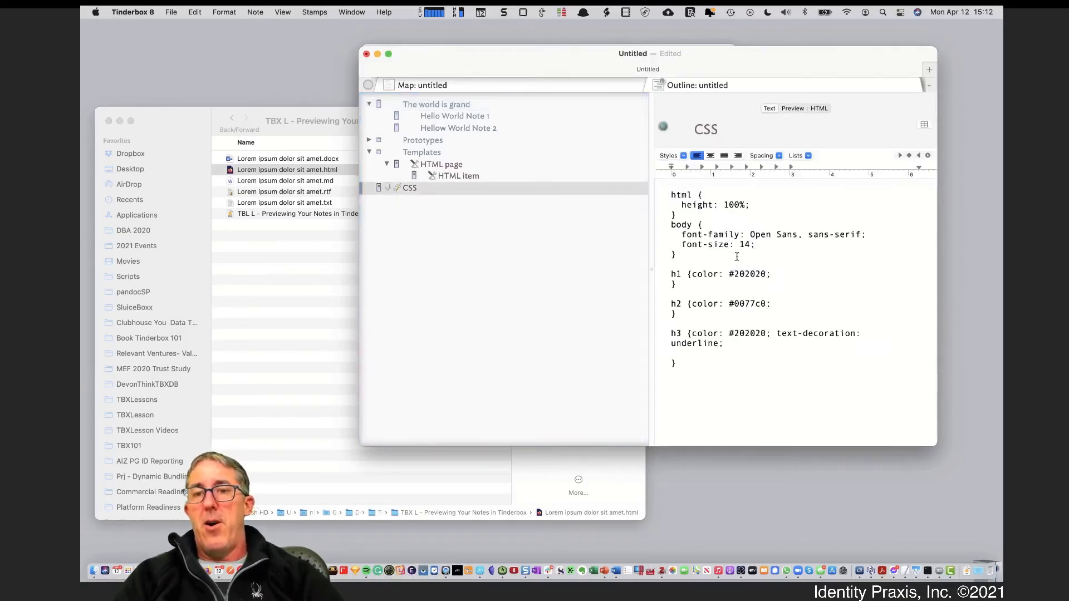
pyautogui.click(672, 267)
pyautogui.moveTo(678, 303); pyautogui.dragTo(760, 305)
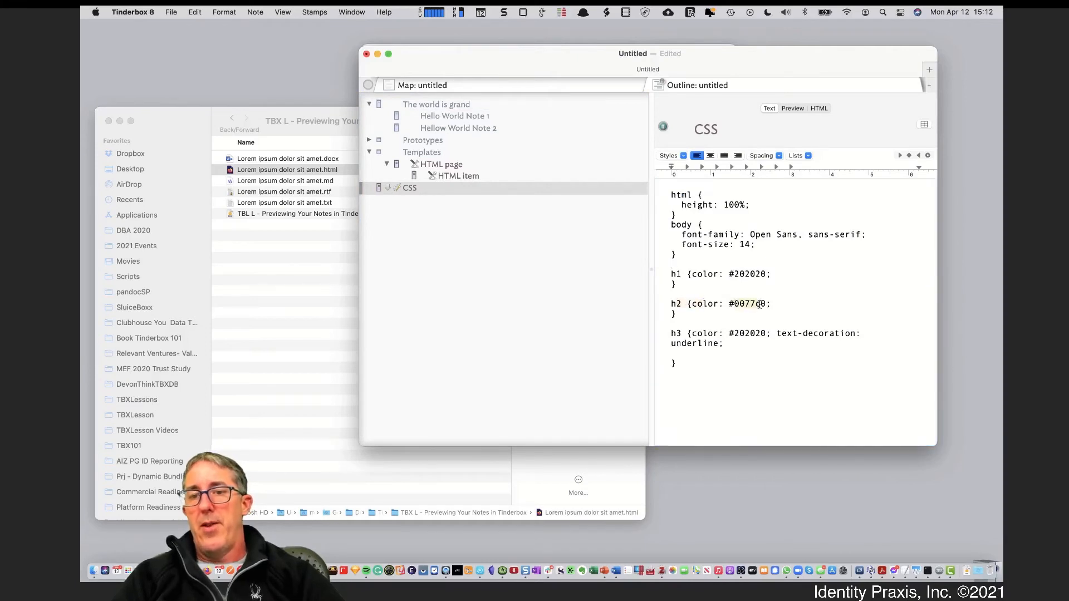
# Preview the page again to check how the word 'red' renders, then return to the text
pyautogui.click(512, 104)
pyautogui.click(792, 108)
pyautogui.scroll(-1, 754, 334)
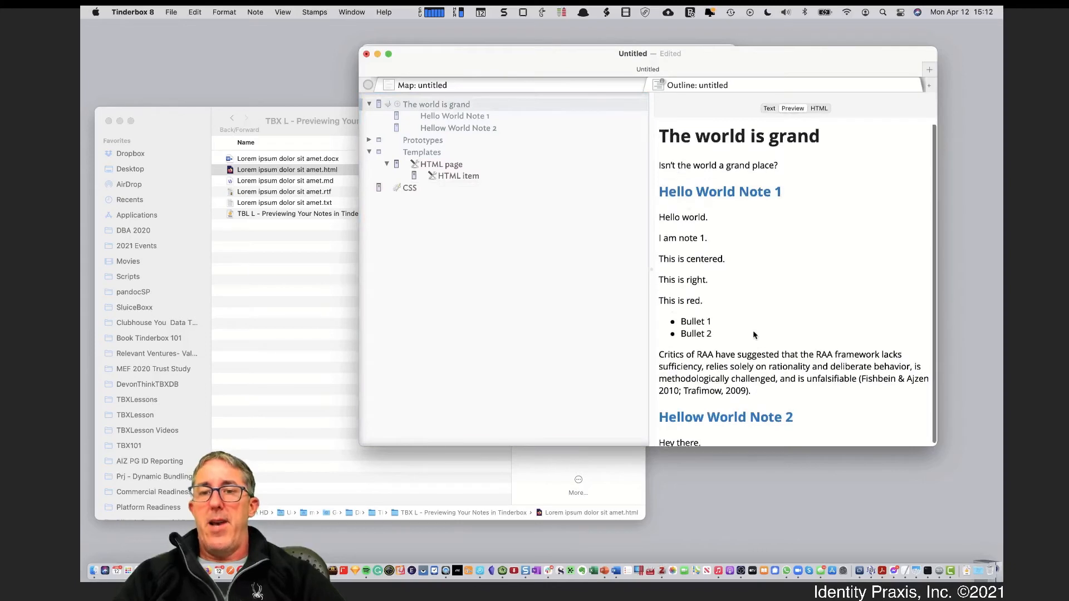
pyautogui.scroll(1, 753, 334)
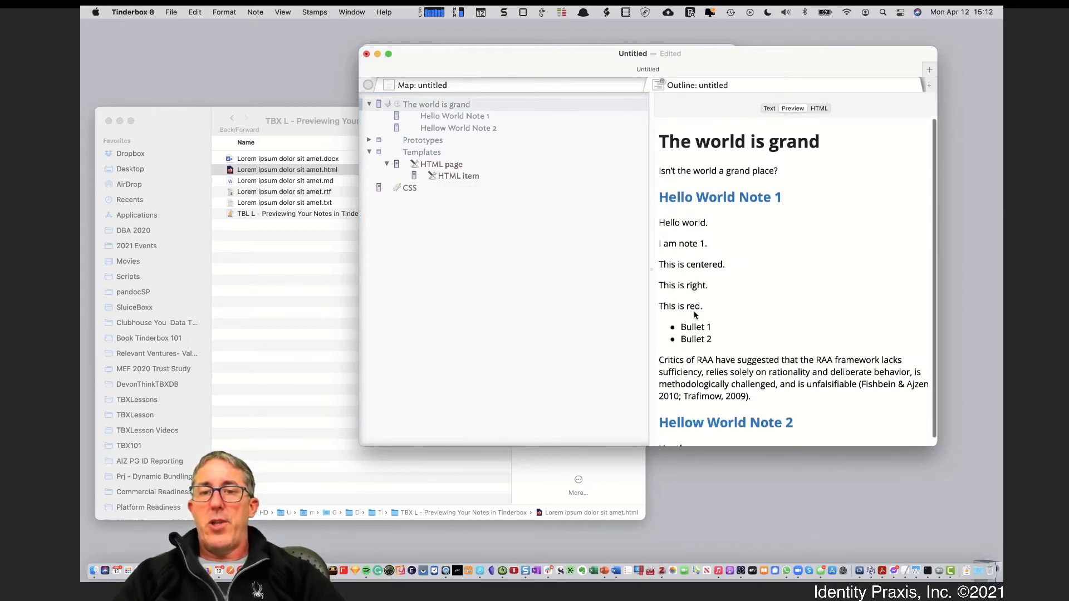
pyautogui.moveTo(687, 307); pyautogui.dragTo(699, 307)
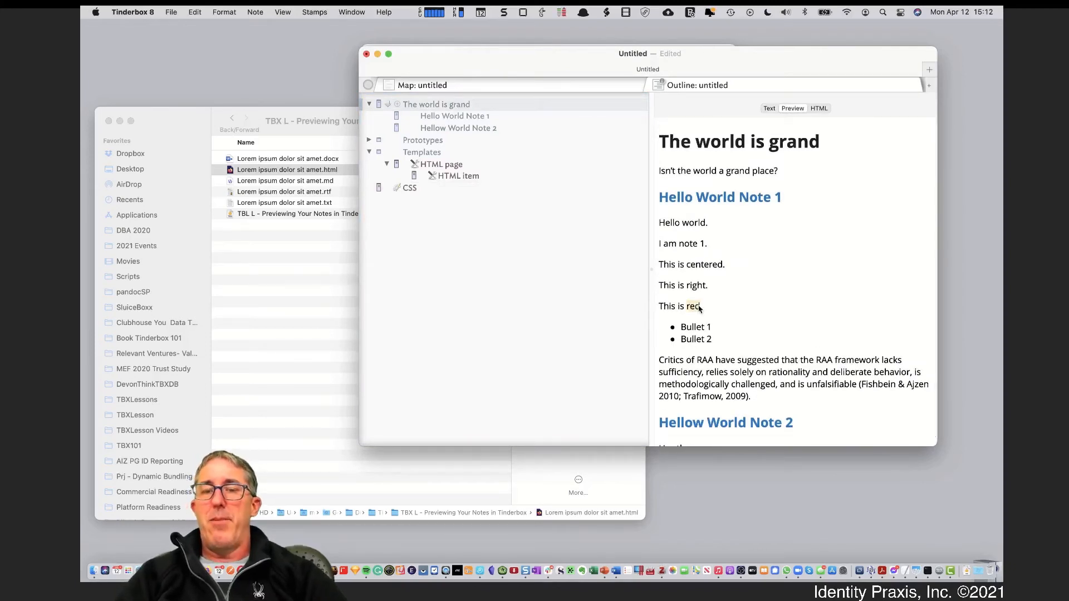
pyautogui.click(768, 109)
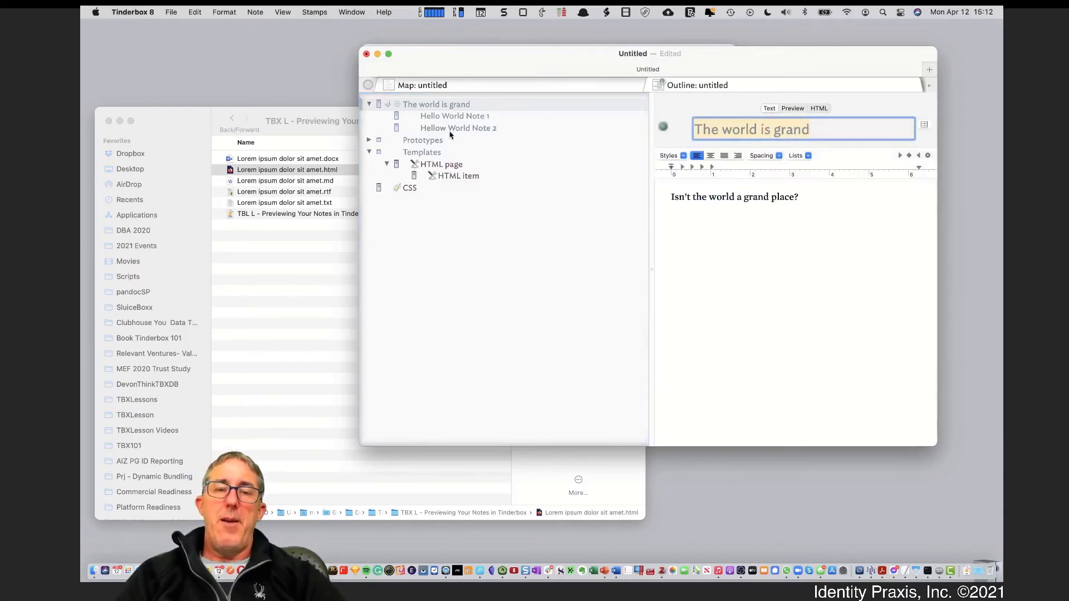
# Open Hello World Note 1 and glance at its preview before editing its text
pyautogui.click(457, 113)
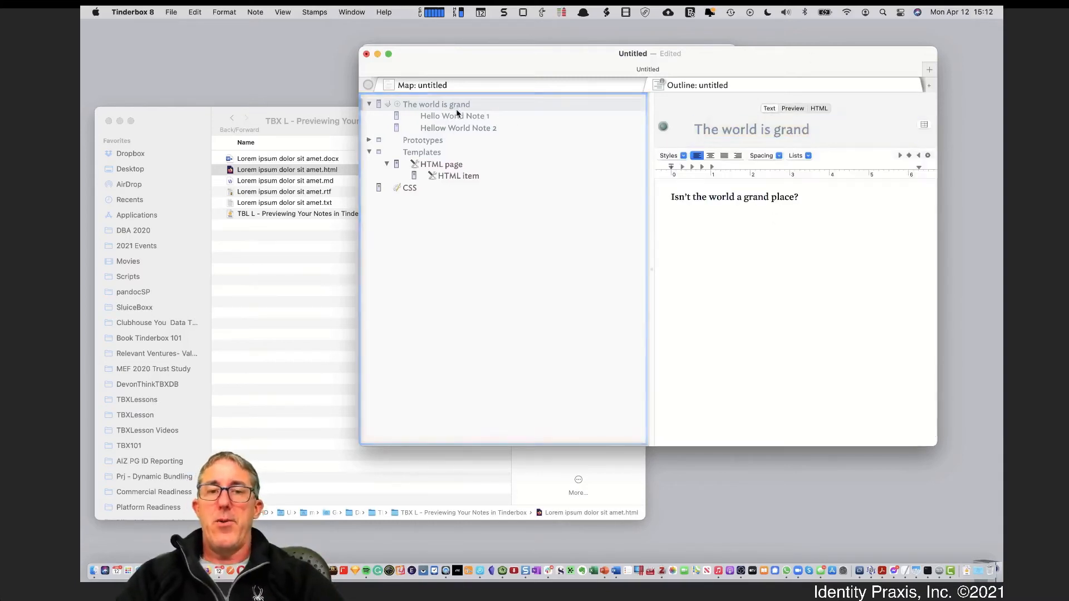
pyautogui.click(456, 115)
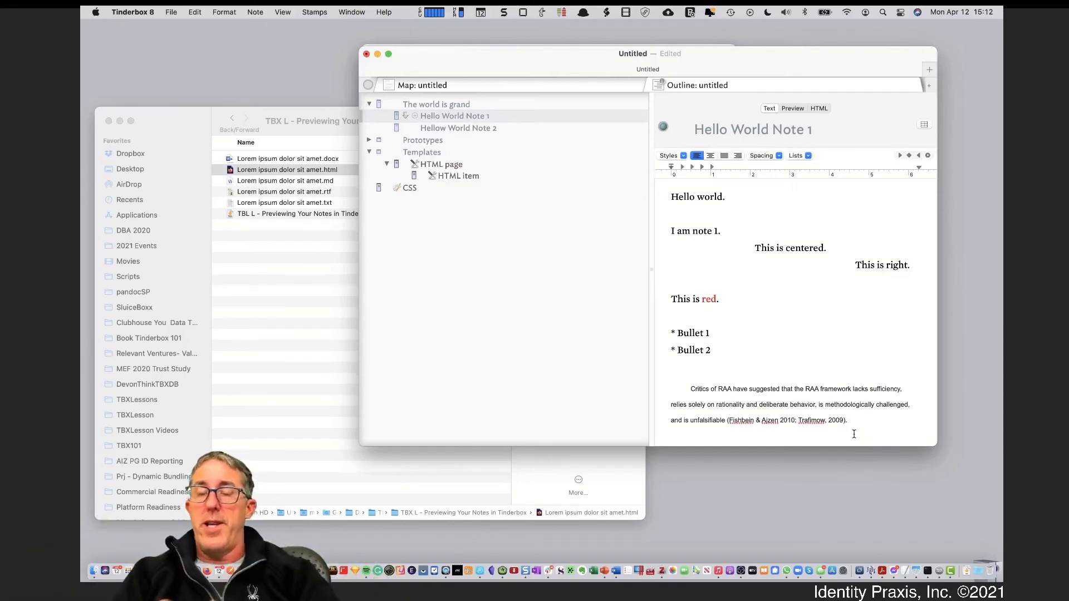
pyautogui.click(787, 109)
pyautogui.click(770, 109)
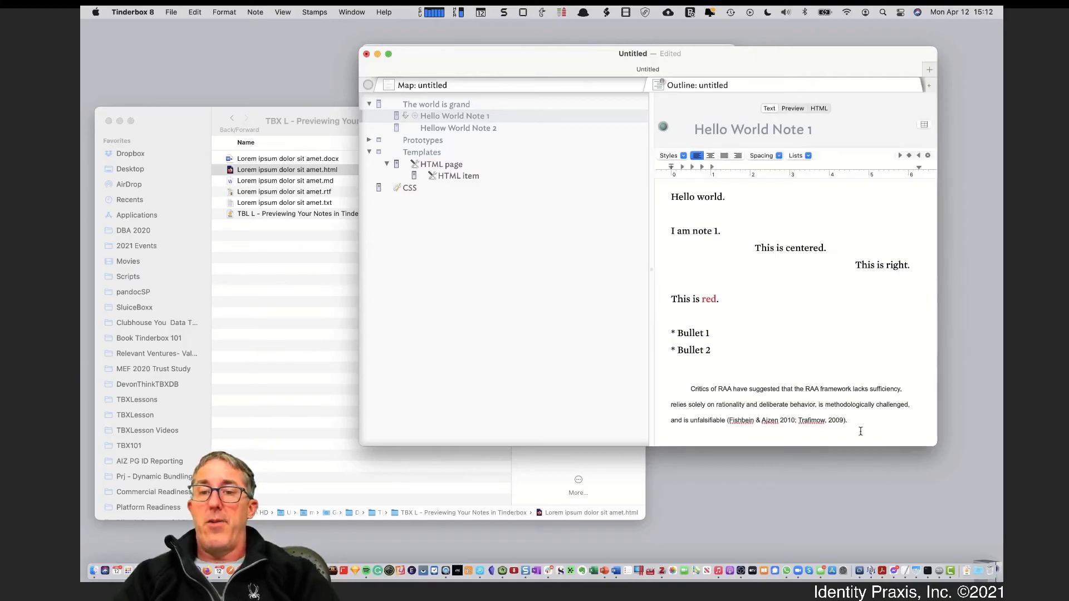
# Reset all of Hello World Note 1's text to standard size and the standard font
pyautogui.press('super+a')
pyautogui.click(229, 12)
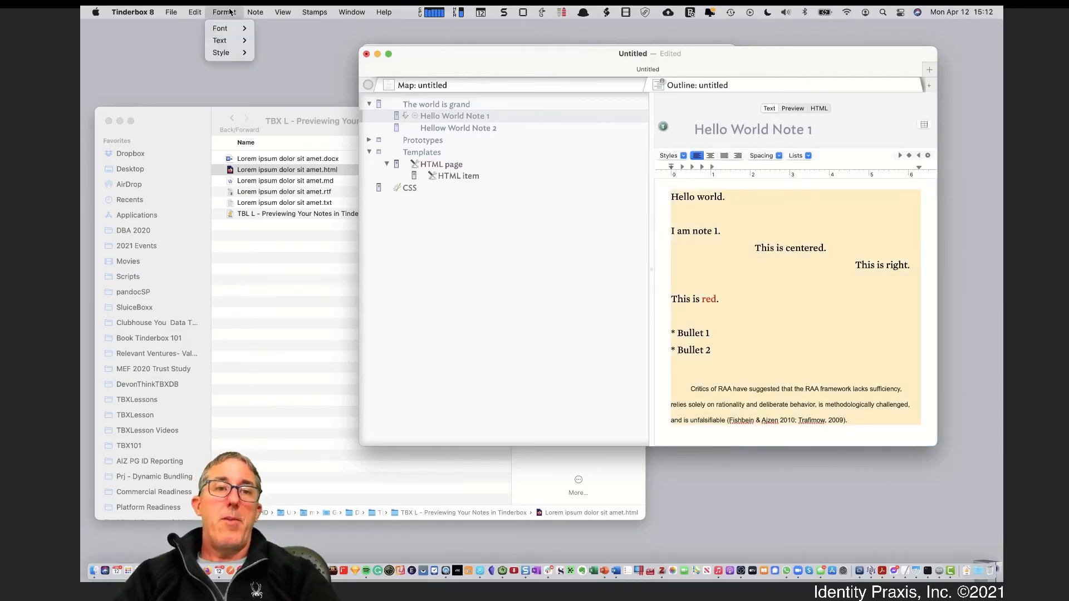
pyautogui.moveTo(237, 56)
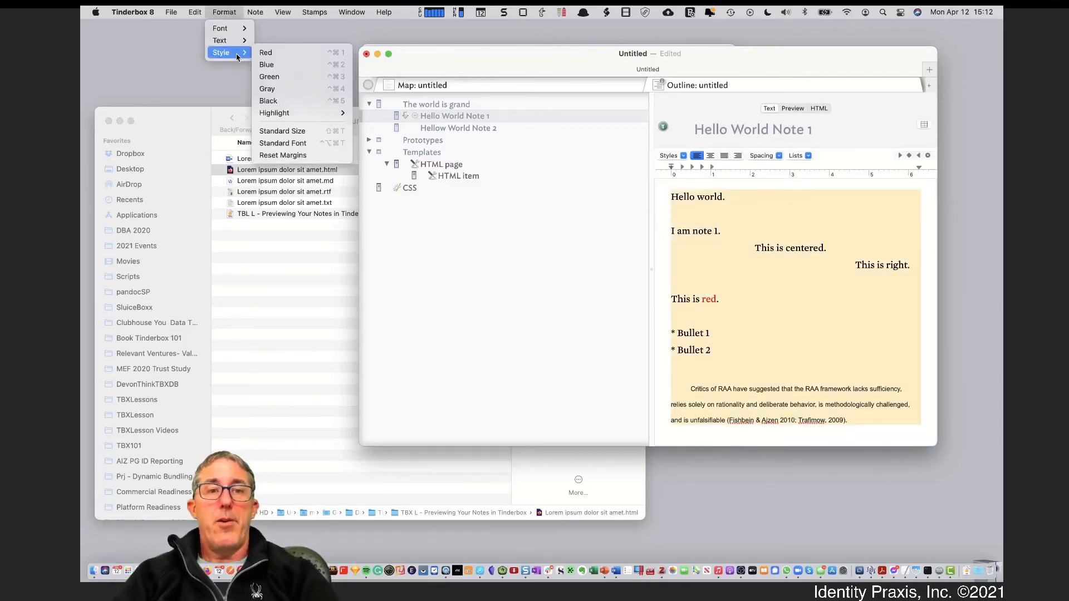
pyautogui.click(323, 135)
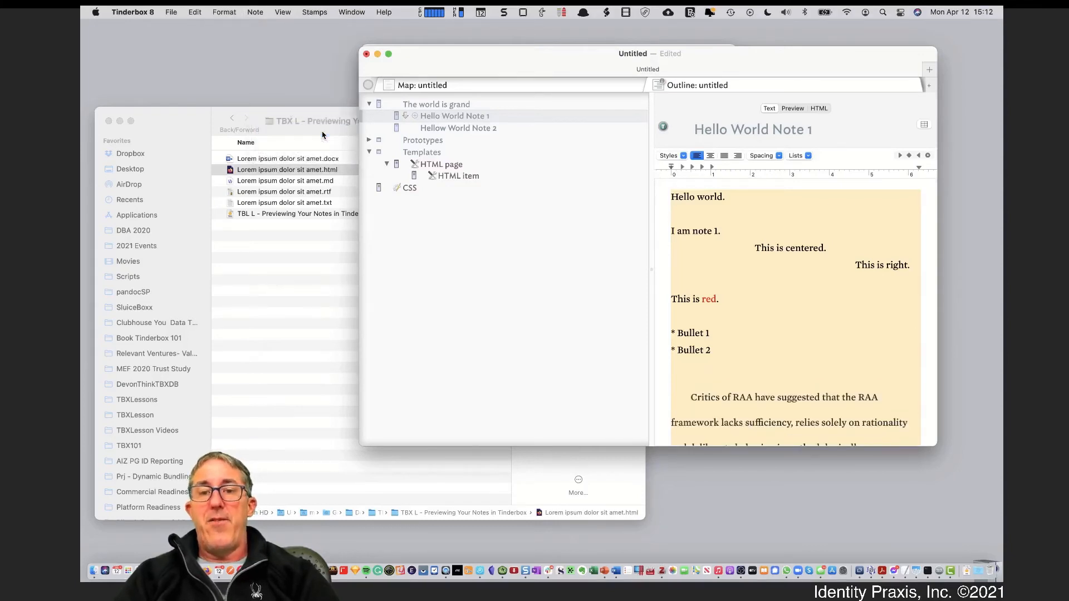
pyautogui.click(224, 12)
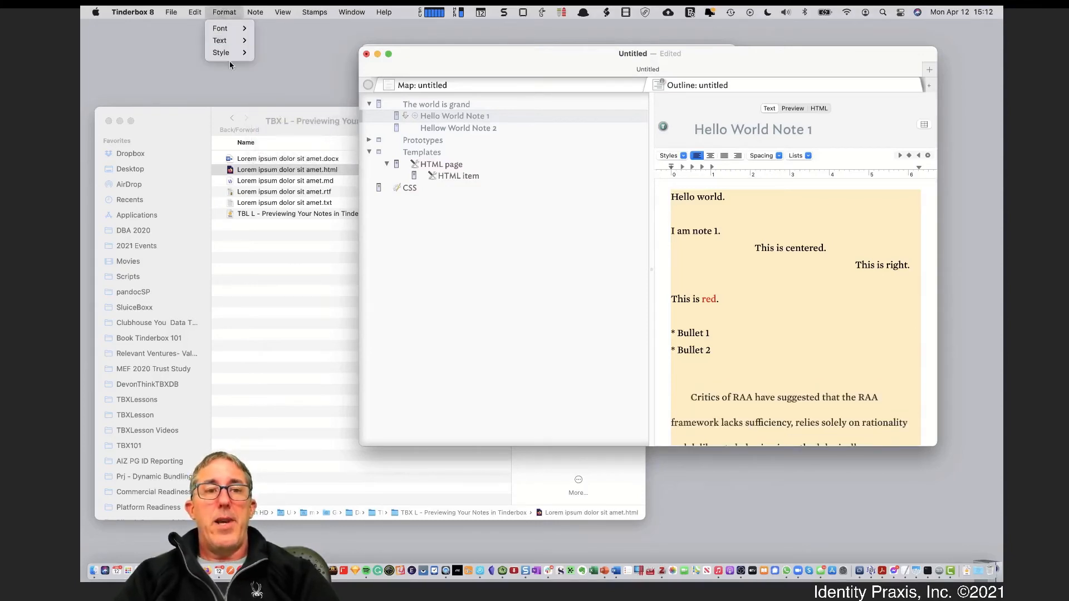
pyautogui.moveTo(228, 53)
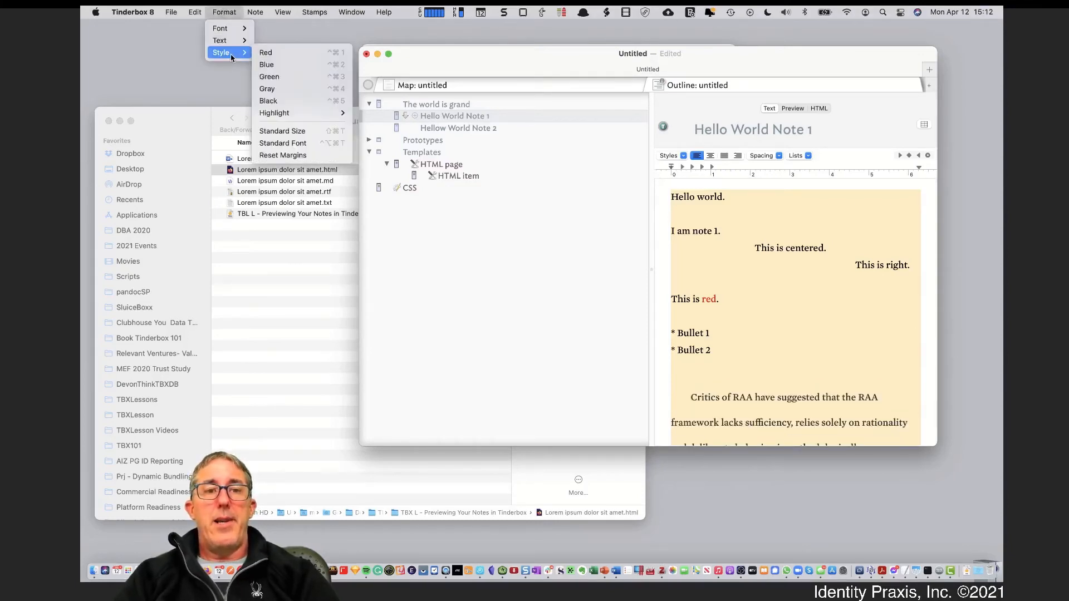
pyautogui.click(302, 147)
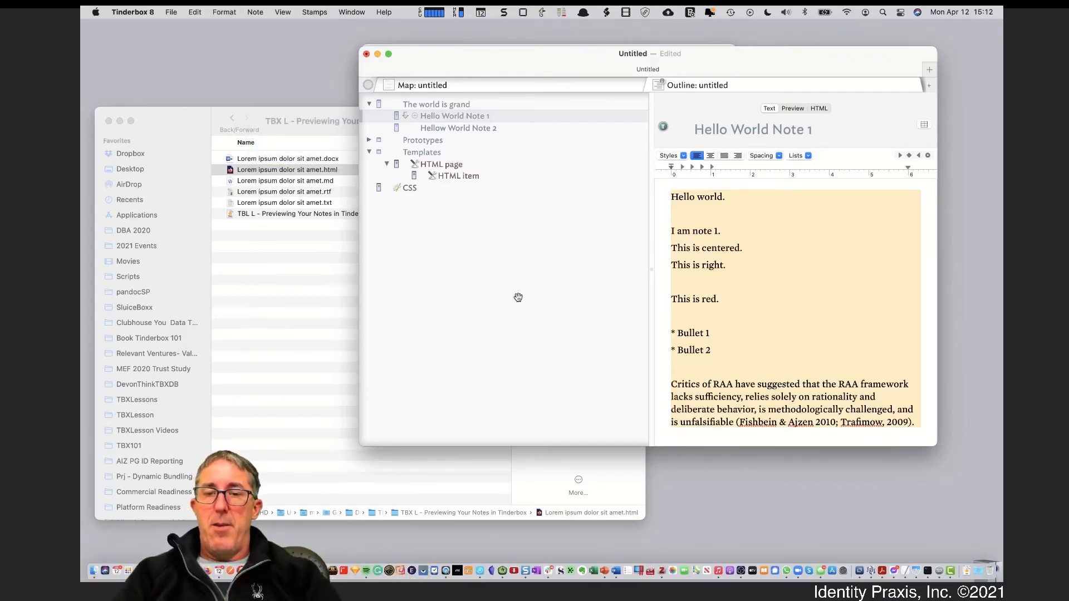
# Apply the Default paragraph style to the text from 'This is centered.' onward
pyautogui.click(784, 364)
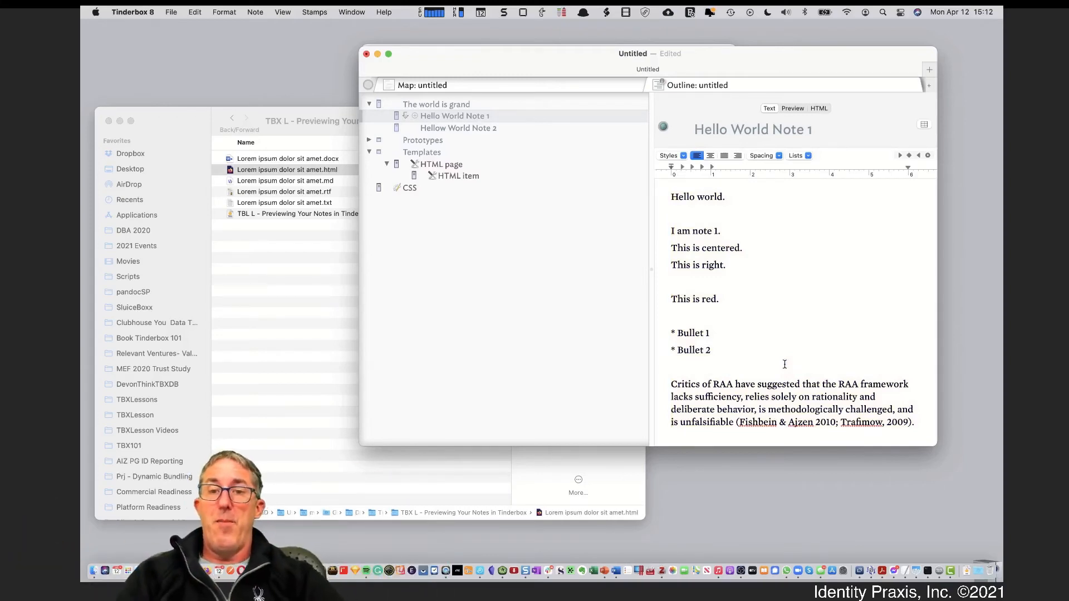
pyautogui.moveTo(760, 427); pyautogui.dragTo(616, 173)
pyautogui.click(668, 156)
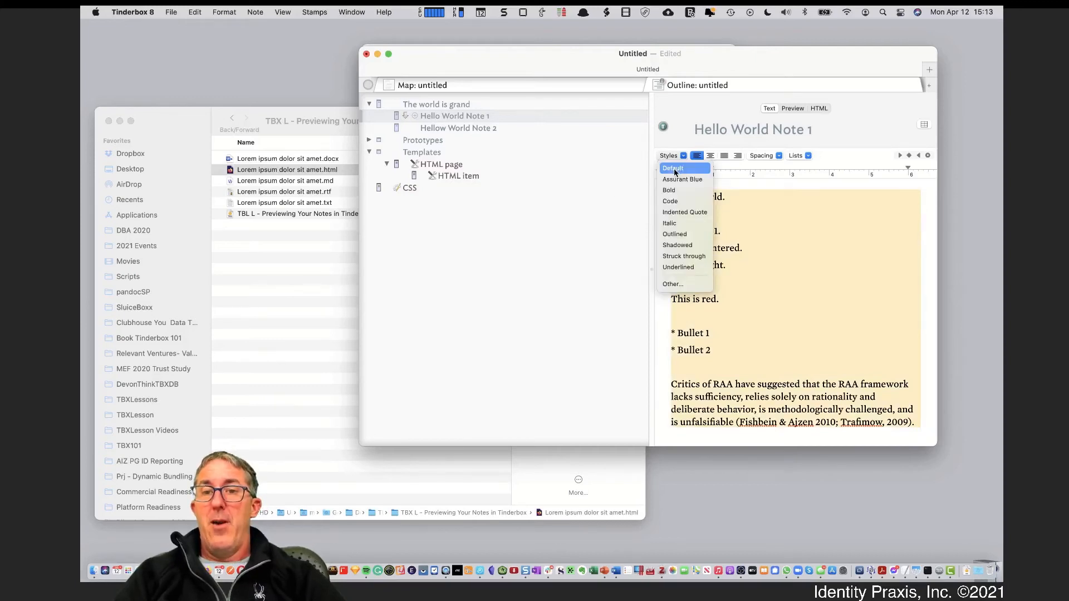
pyautogui.click(673, 169)
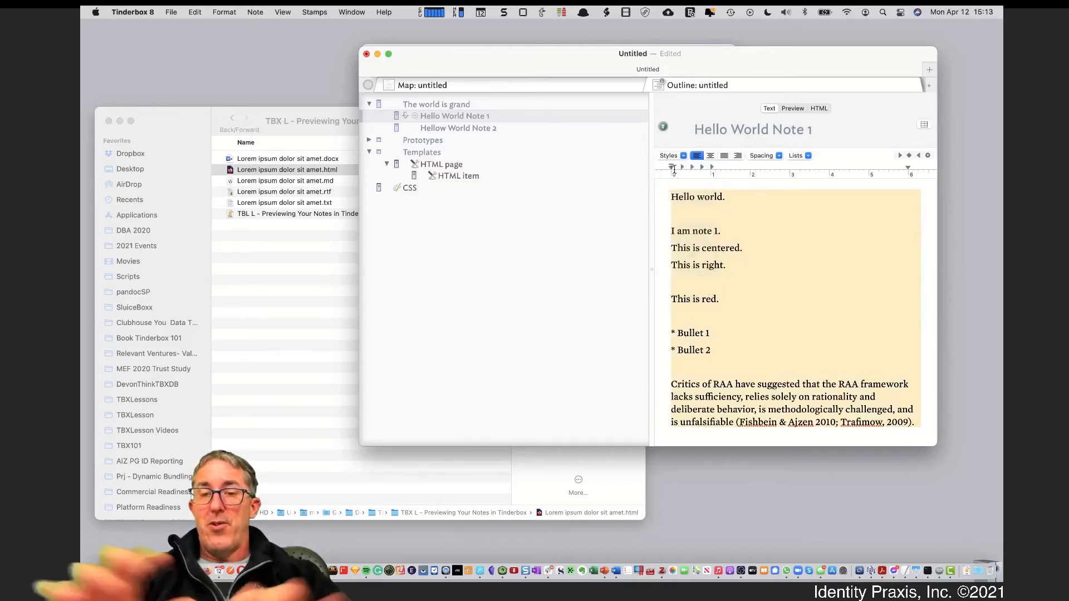
pyautogui.click(726, 317)
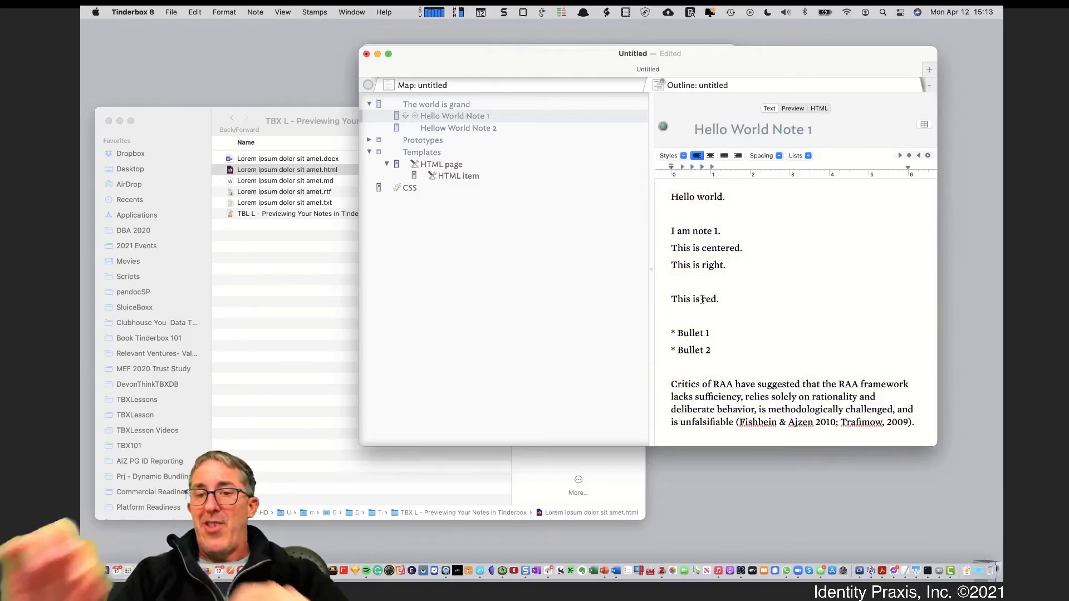
# Start typing <span style="color: red before the word 'red', fixing the misspellings
pyautogui.click(702, 300)
pyautogui.write('<span ')
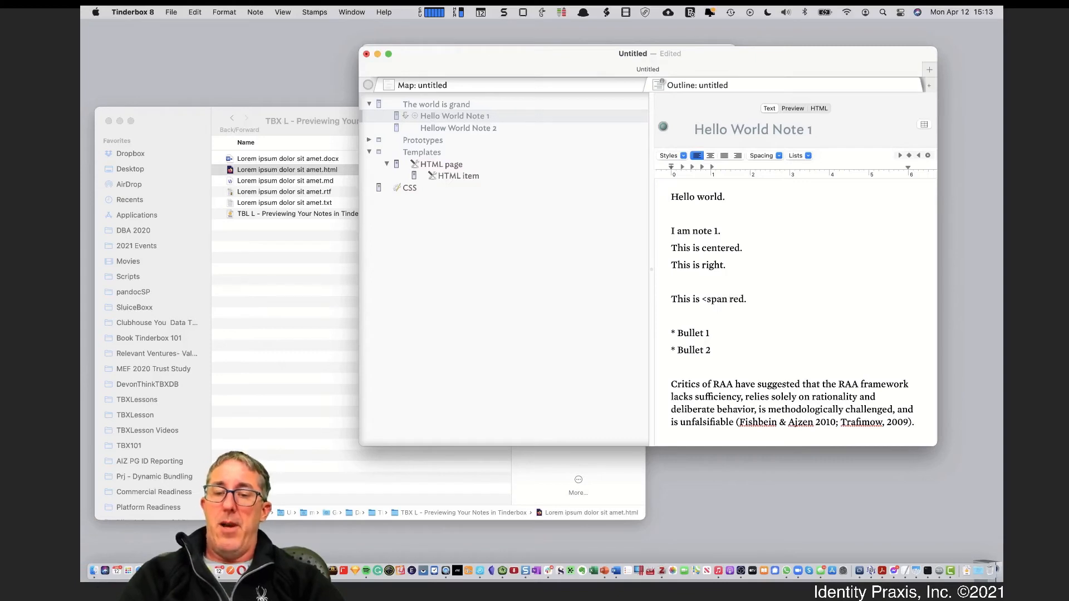
pyautogui.write('sytle=')
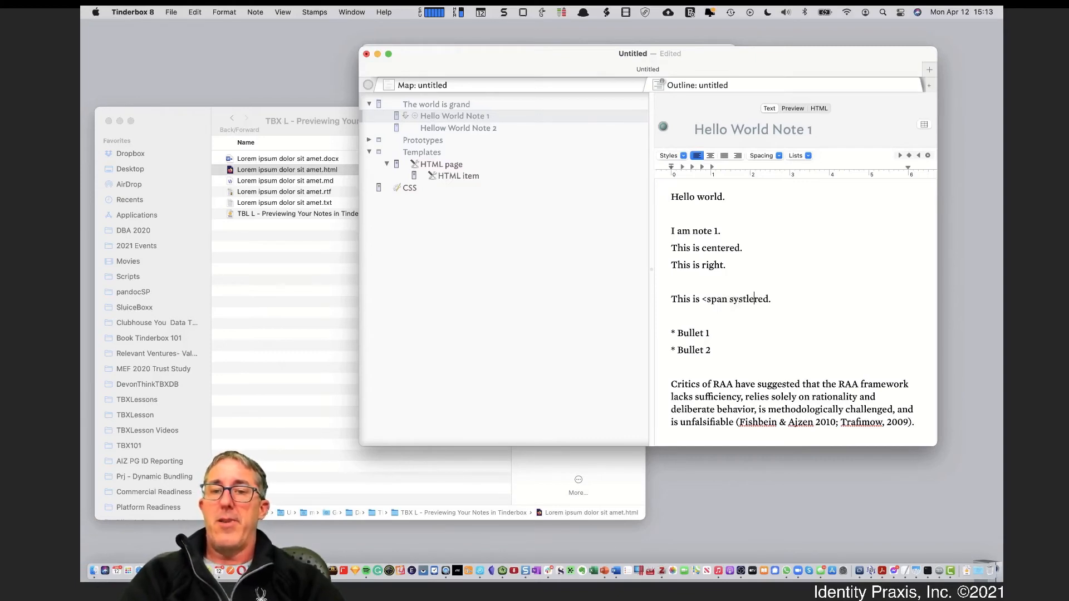
pyautogui.press('BackSpace')
pyautogui.press('BackSpace')
pyautogui.press('BackSpace')
pyautogui.press('BackSpace')
pyautogui.press('BackSpace')
pyautogui.write('tyle')
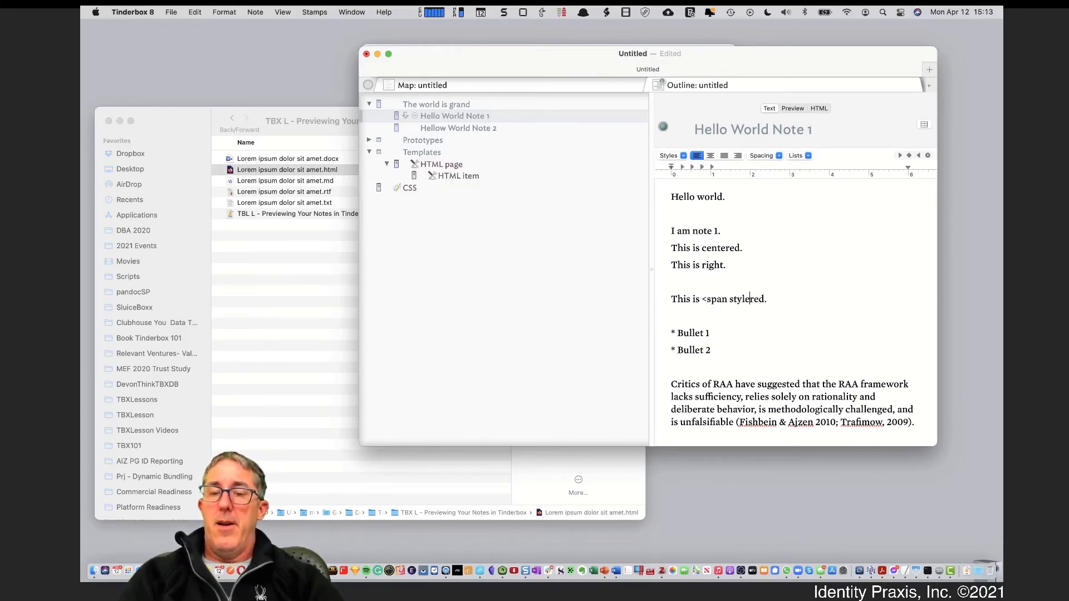
pyautogui.write('=')
pyautogui.write('"color')
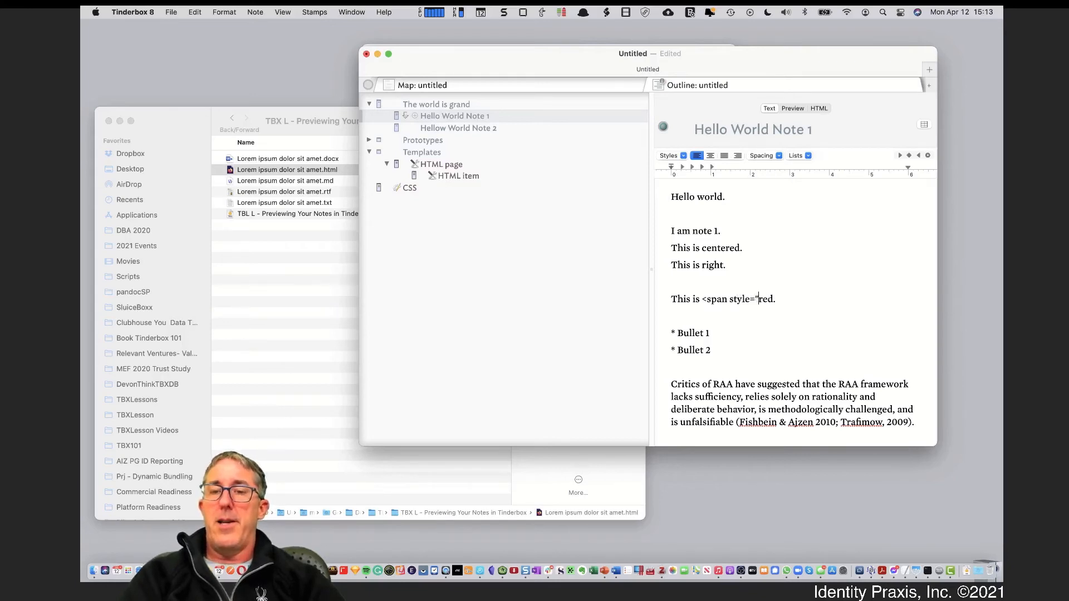
pyautogui.press('BackSpace')
pyautogui.press('BackSpace')
pyautogui.press('BackSpace')
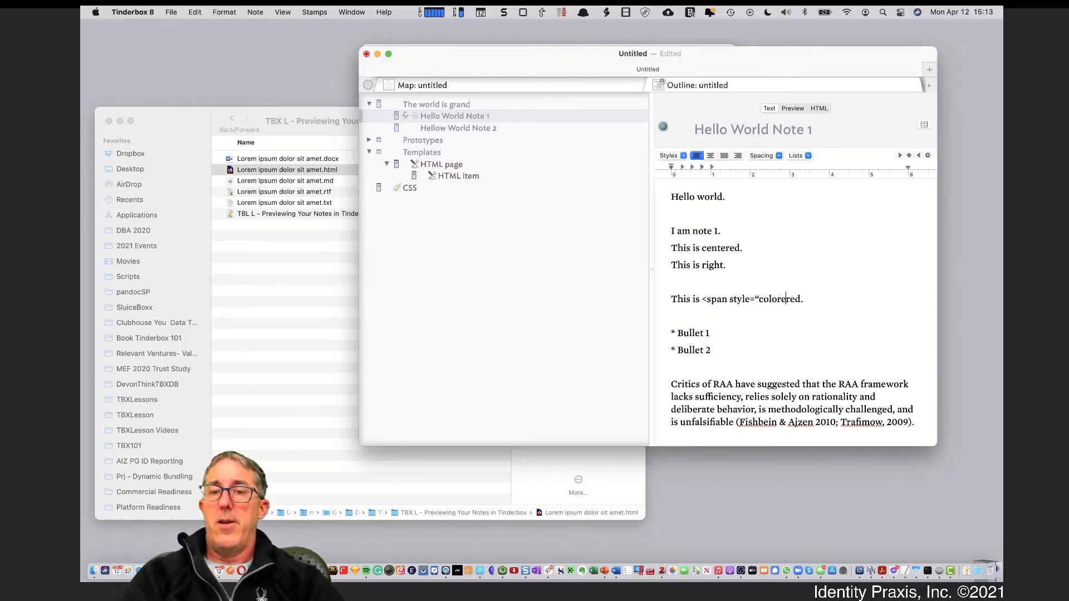
pyautogui.write('lor')
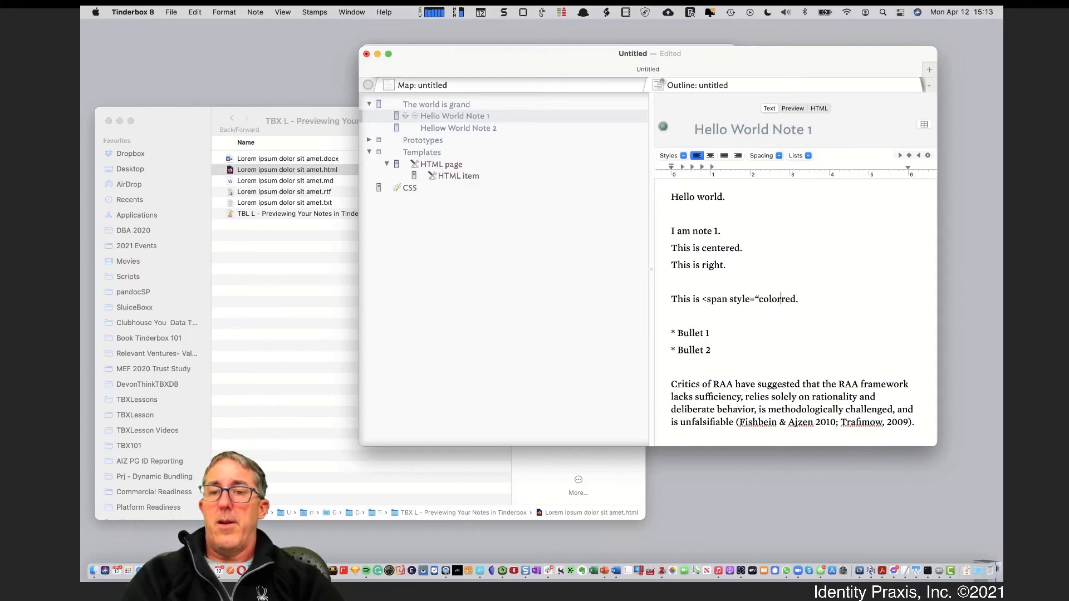
pyautogui.write(':')
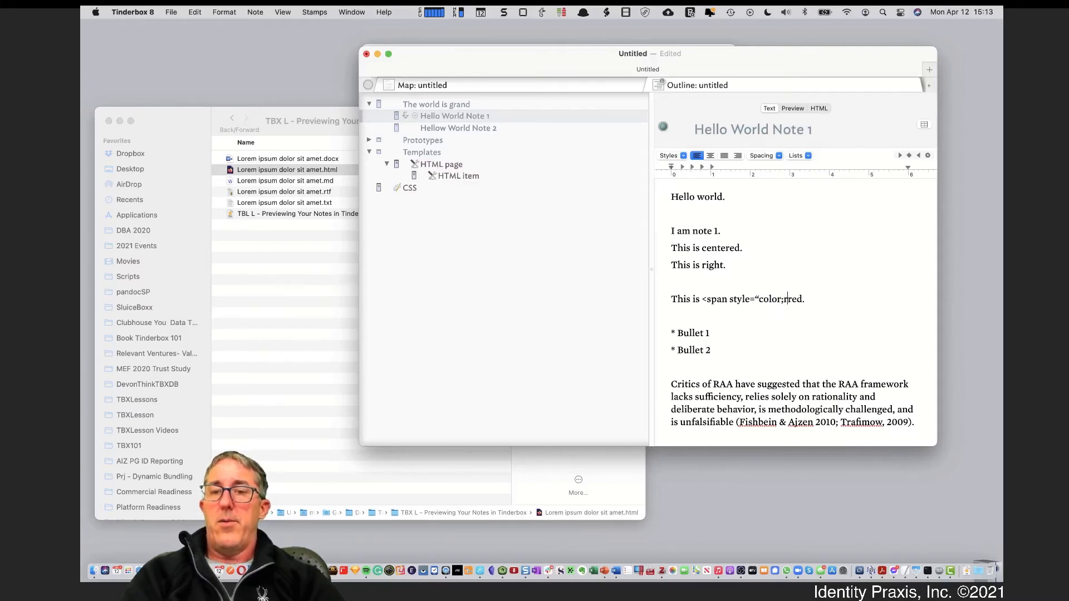
pyautogui.write(' red”')
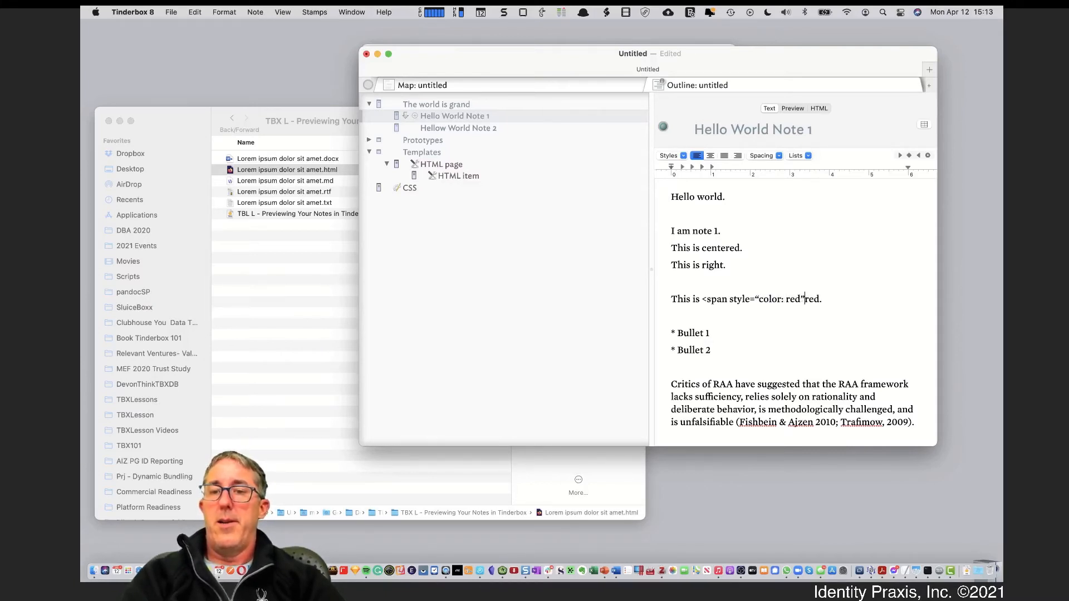
pyautogui.press('BackSpace')
pyautogui.write(';')
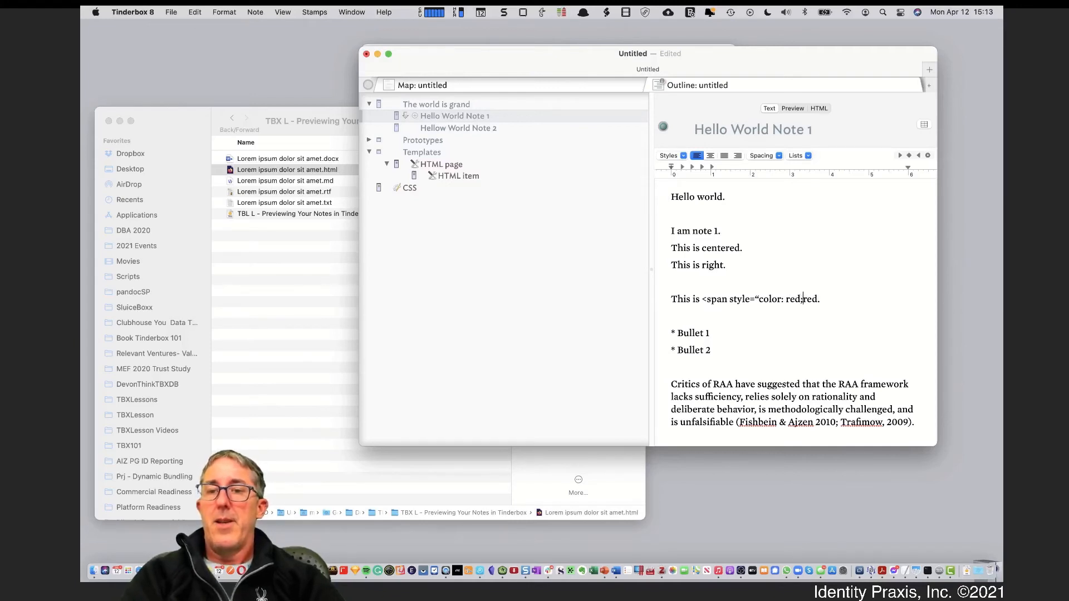
# Close the span with >red</span> and replace the curly quotes with straight double quotes
pyautogui.click(802, 299)
pyautogui.write('”;')
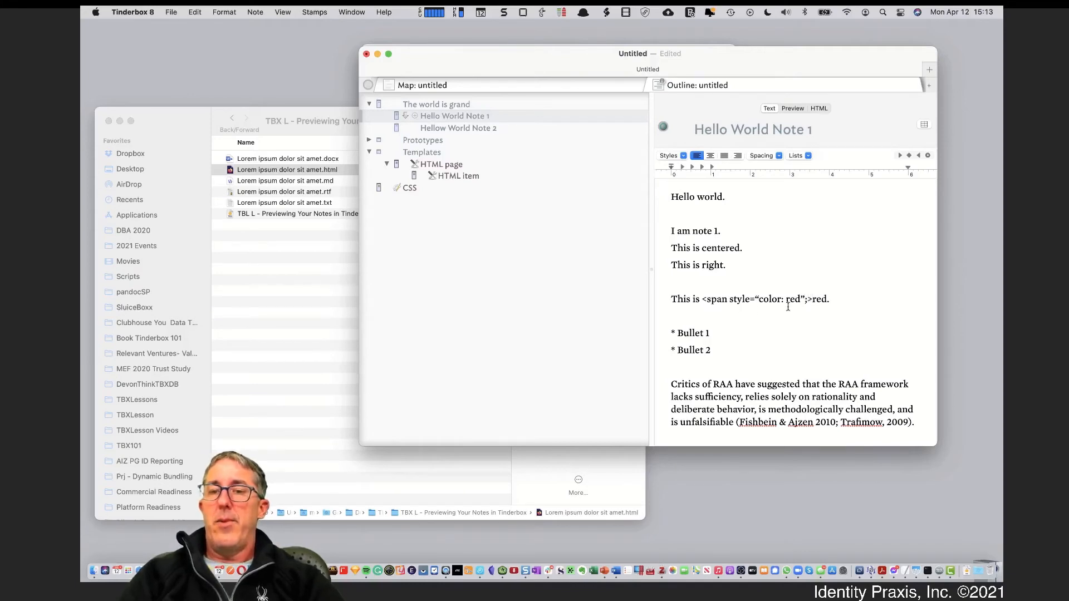
pyautogui.write('>red')
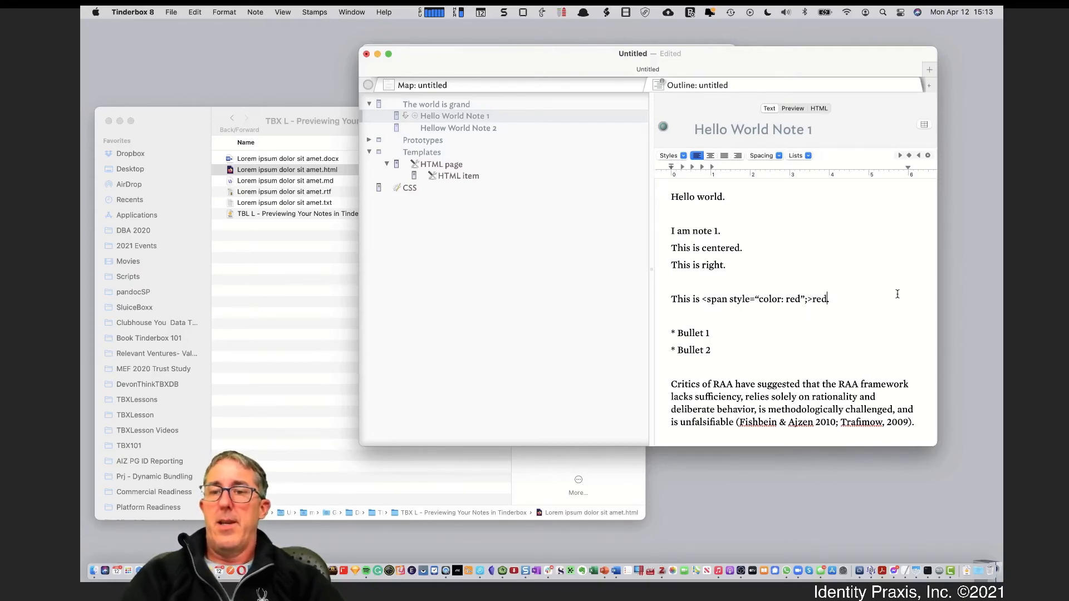
pyautogui.write('</span')
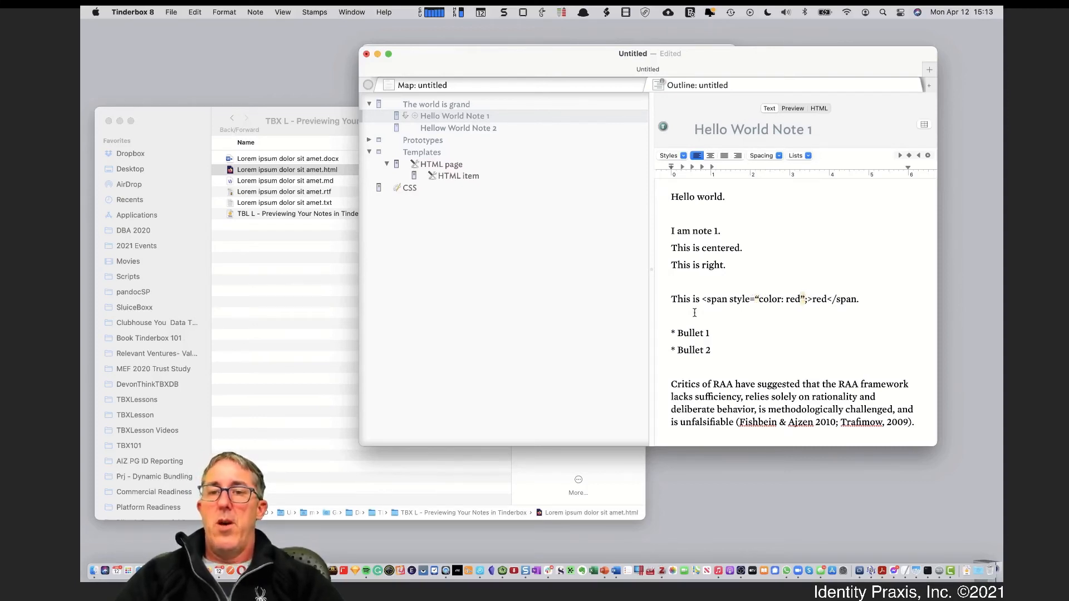
pyautogui.write('/s')
pyautogui.press('BackSpace')
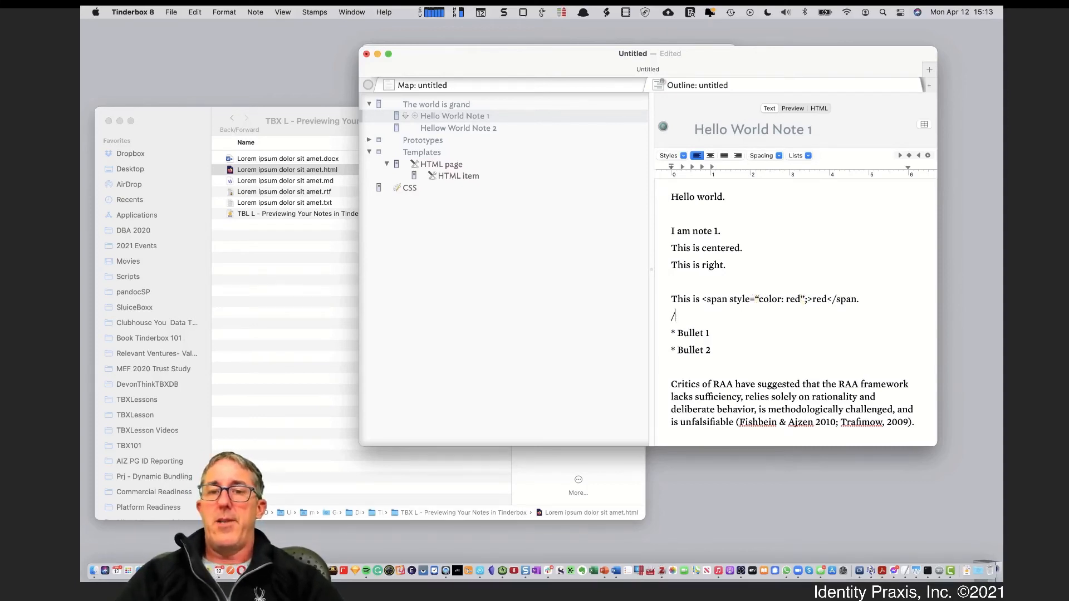
pyautogui.press('super+z')
pyautogui.write('"')
pyautogui.press('super+z')
pyautogui.press('super+z')
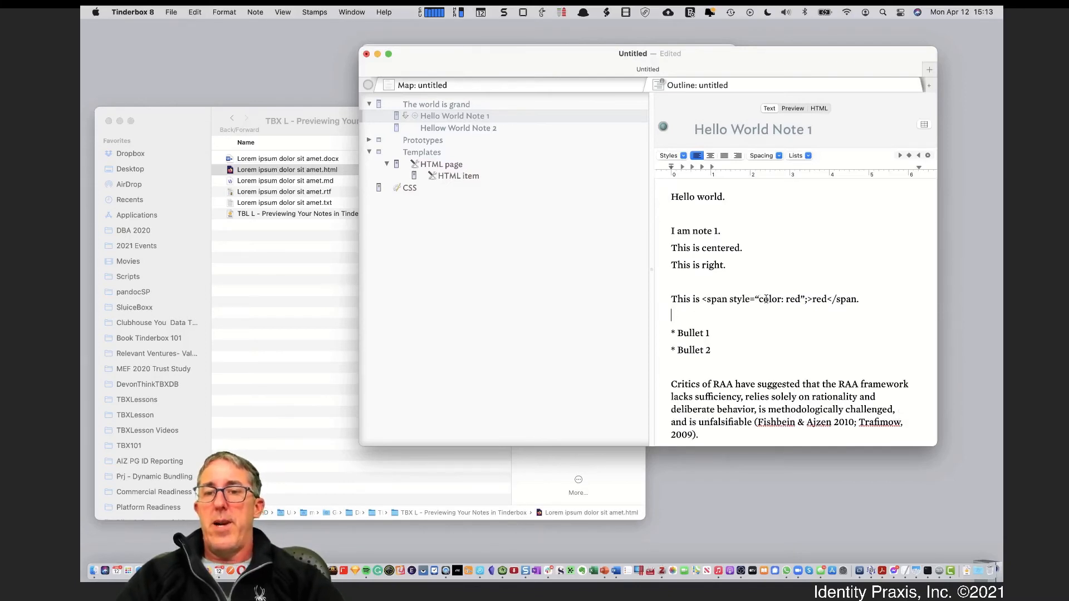
pyautogui.click(756, 299)
pyautogui.write('"')
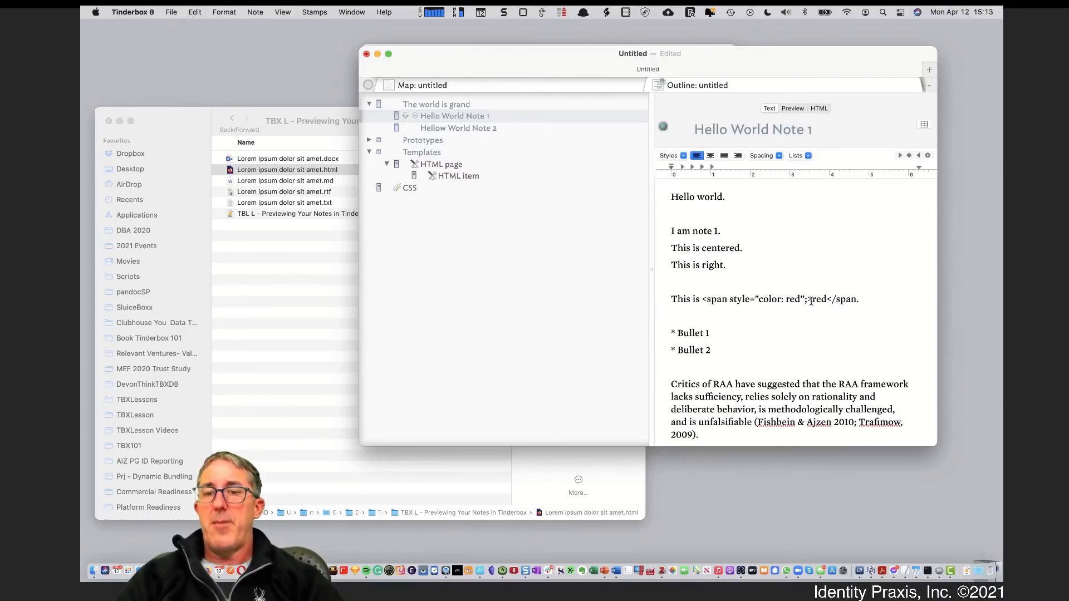
pyautogui.click(801, 297)
pyautogui.write('"')
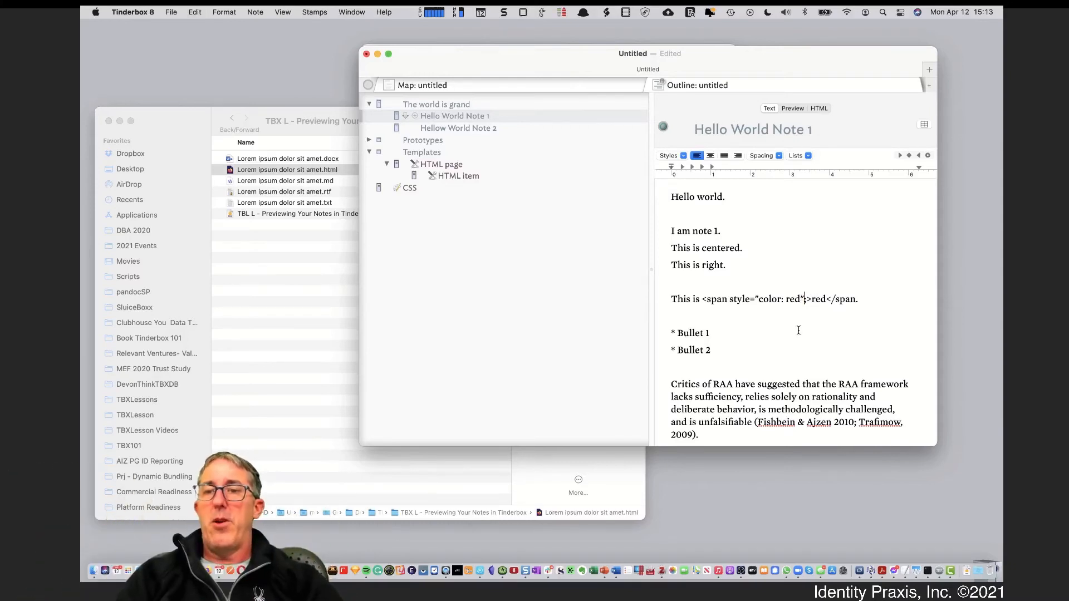
# Add the SmartQuotes attribute to Hello World Note 1's displayed attributes and toggle it
pyautogui.click(923, 125)
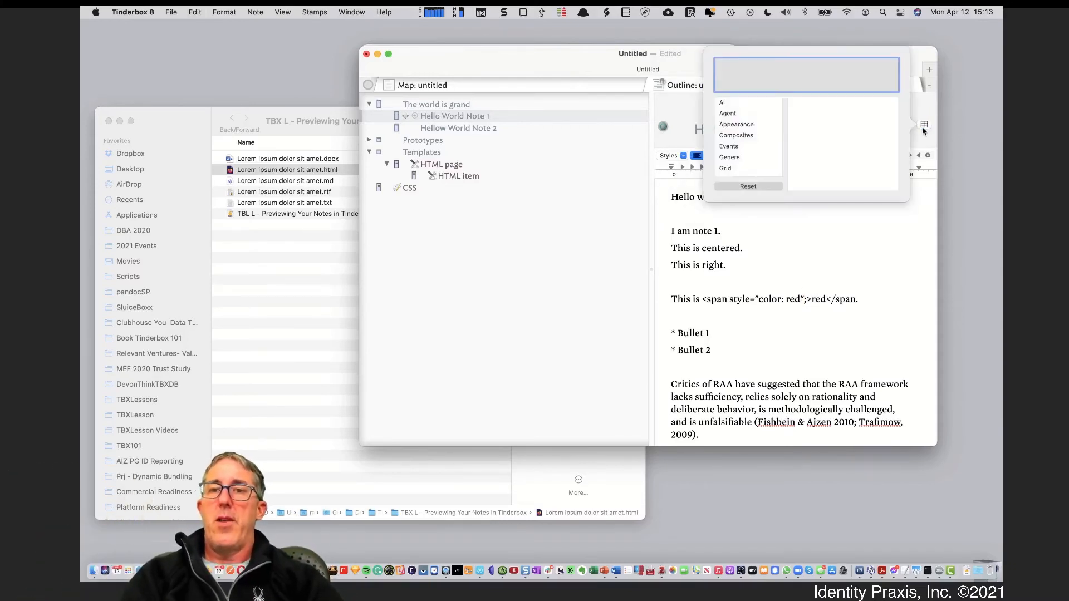
pyautogui.write('Smar')
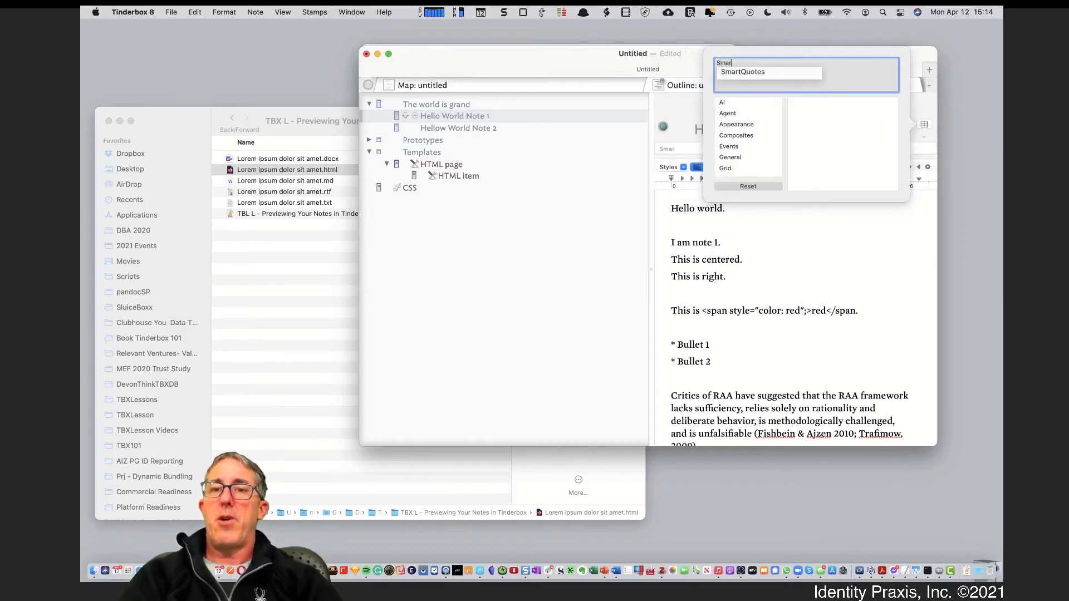
pyautogui.click(805, 73)
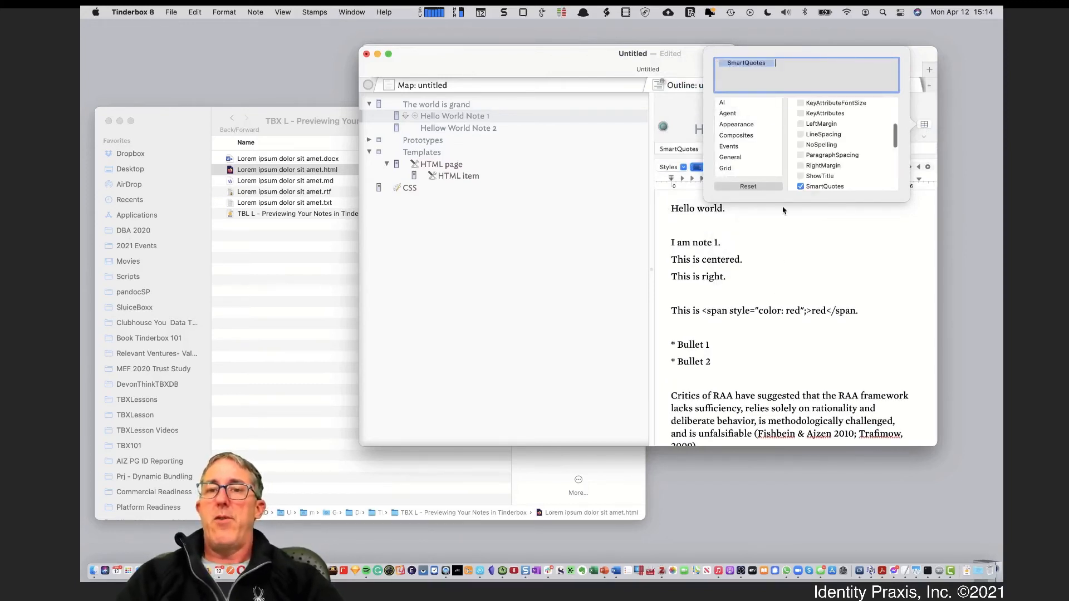
pyautogui.click(760, 149)
pyautogui.click(760, 149)
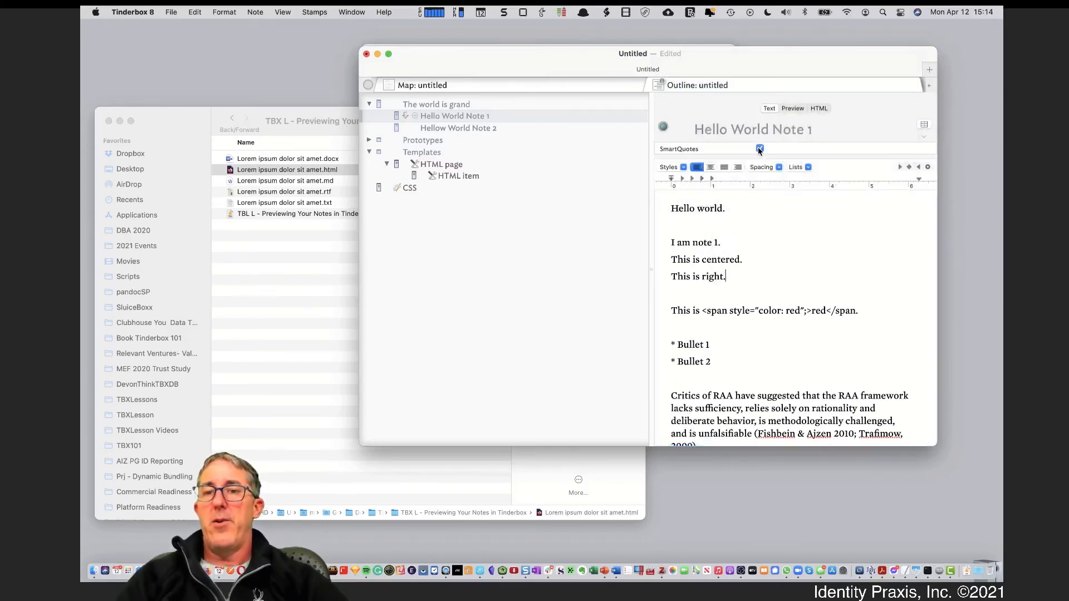
pyautogui.click(759, 148)
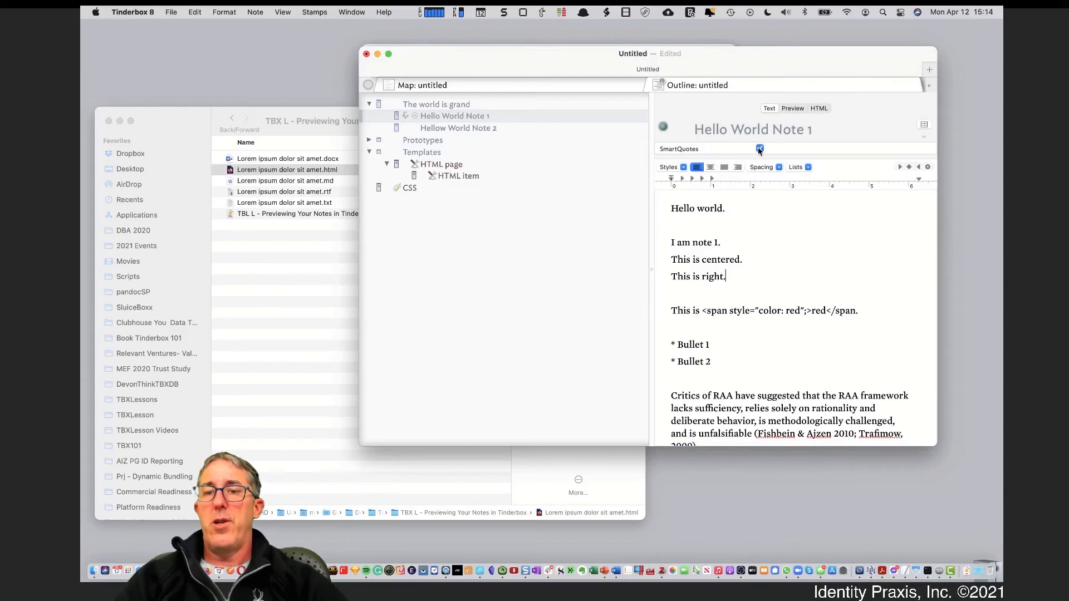
# Type a test quote on the empty line and check the text substitution options
pyautogui.click(700, 291)
pyautogui.write('"')
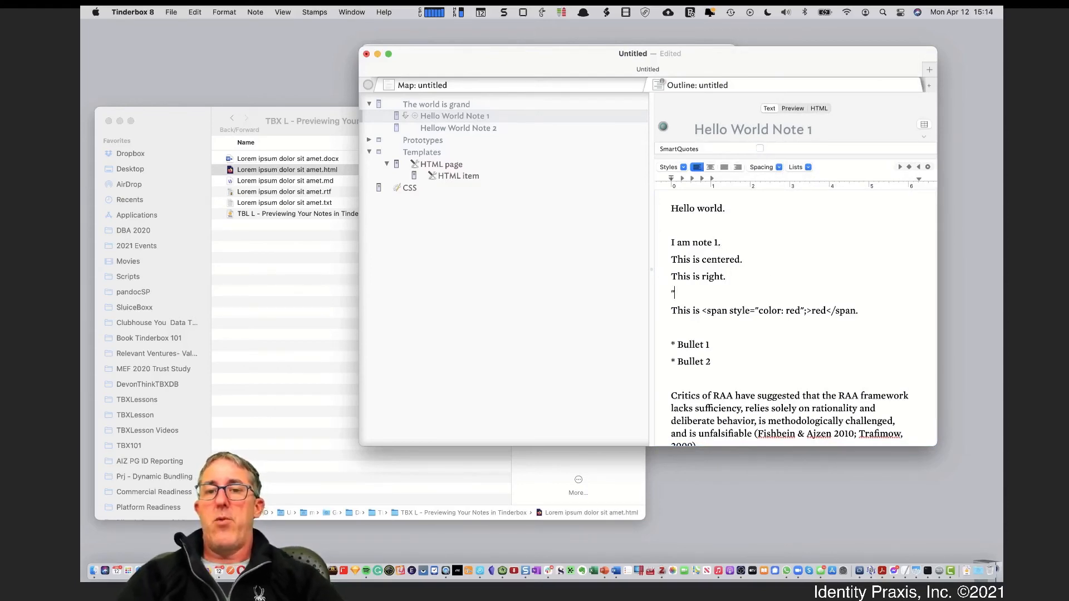
pyautogui.click(222, 13)
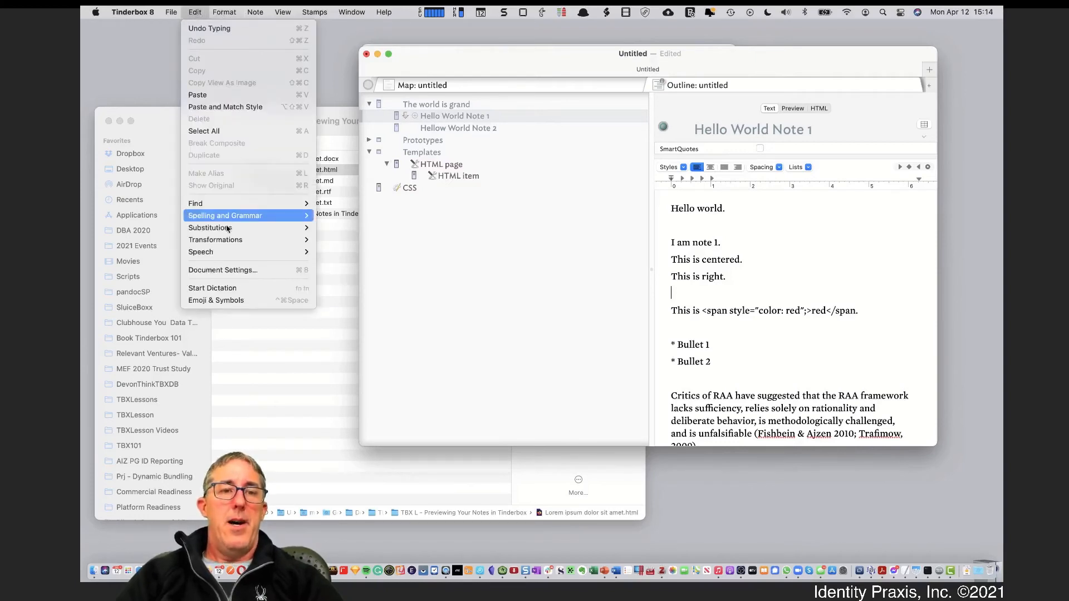
pyautogui.moveTo(227, 229)
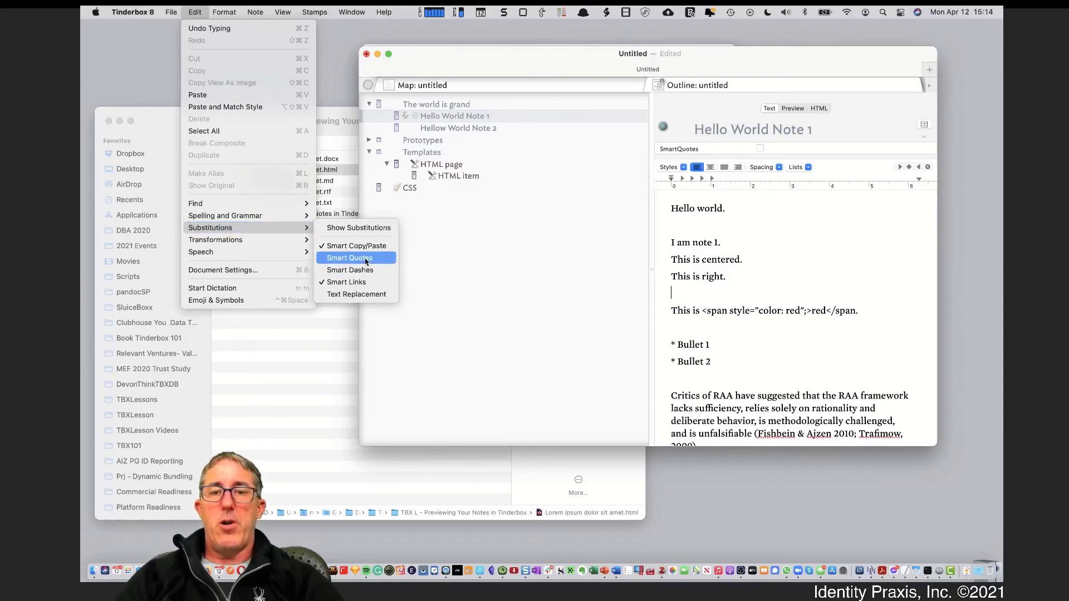
pyautogui.click(822, 317)
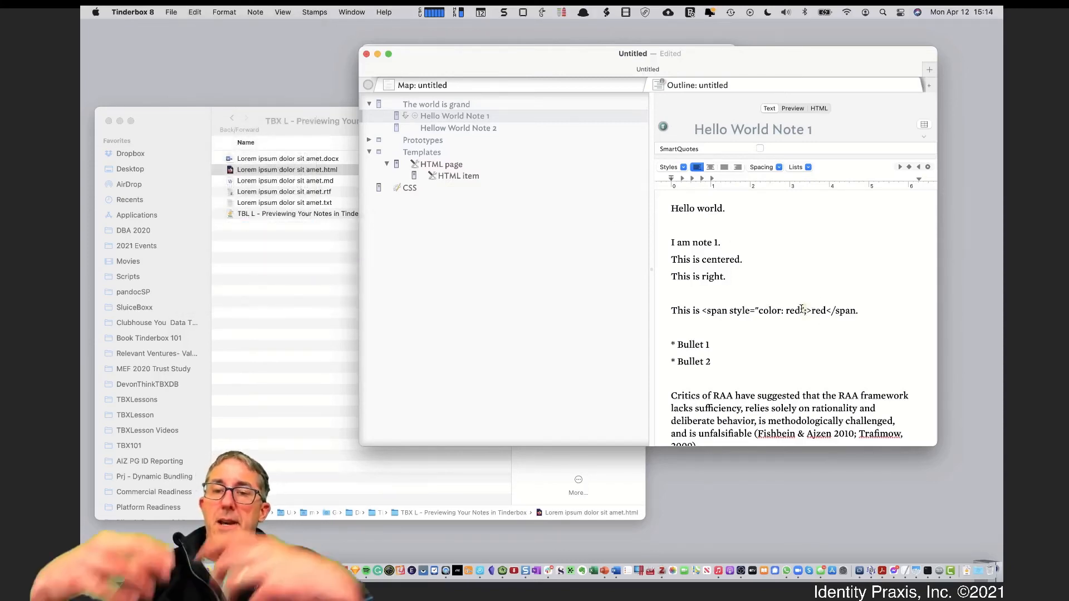
# Turn SmartQuotes on, test and delete a quote mark, then view the rendered preview
pyautogui.click(759, 148)
pyautogui.click(700, 294)
pyautogui.write('"')
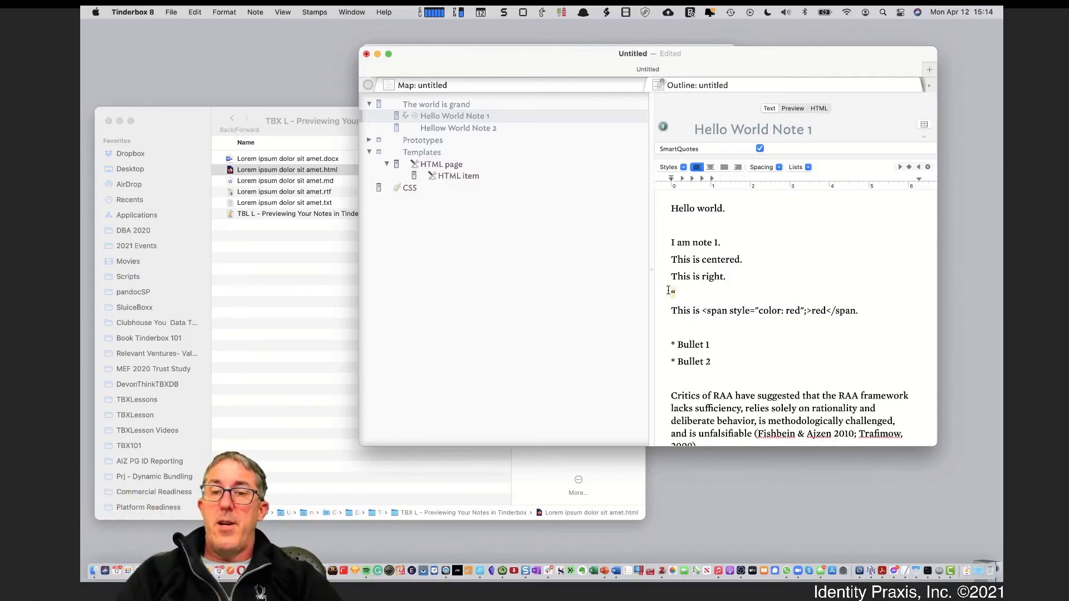
pyautogui.press('BackSpace')
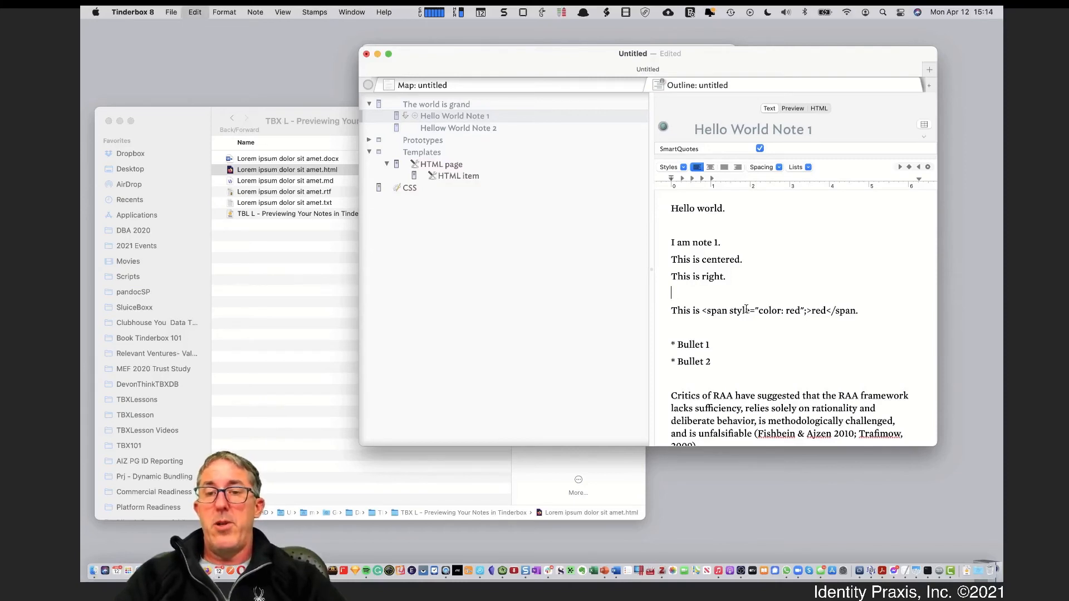
pyautogui.write('"')
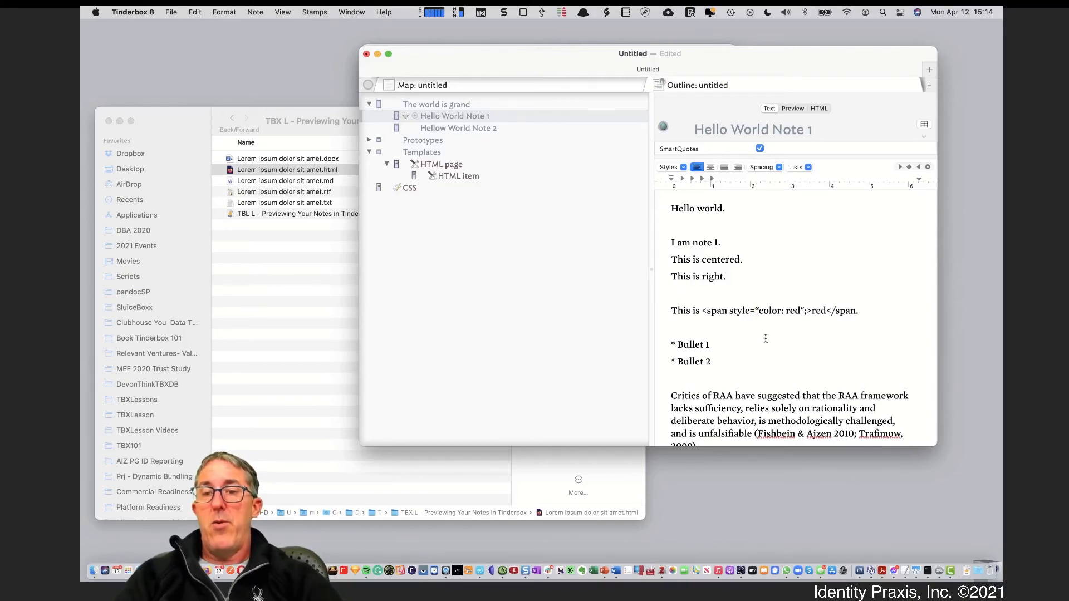
pyautogui.click(790, 109)
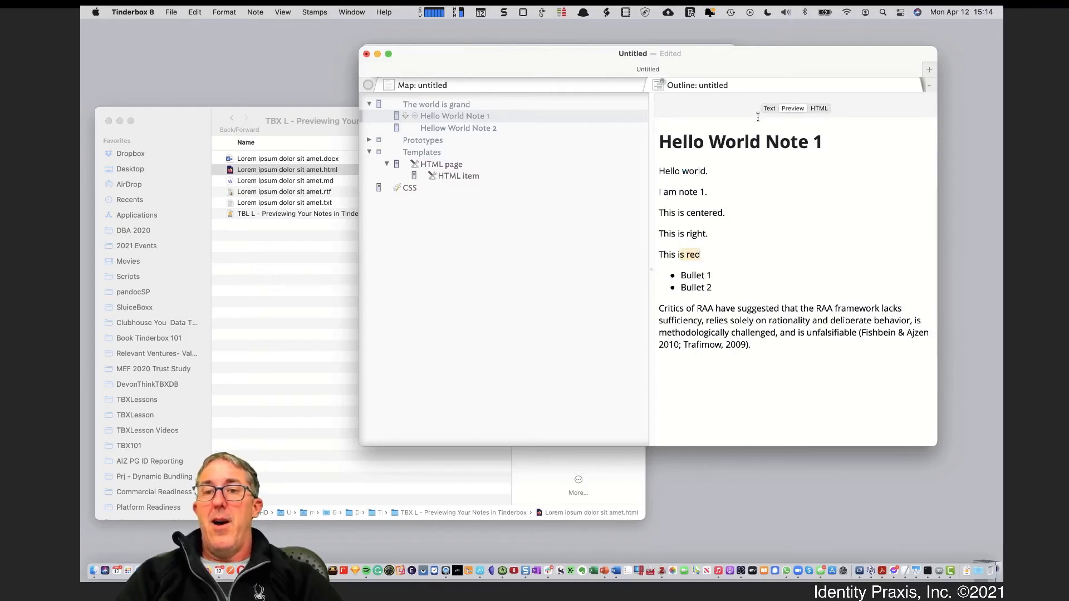
# Switch between Text and Preview to confirm 'red' shows in red, ending on the raw span markup
pyautogui.click(766, 110)
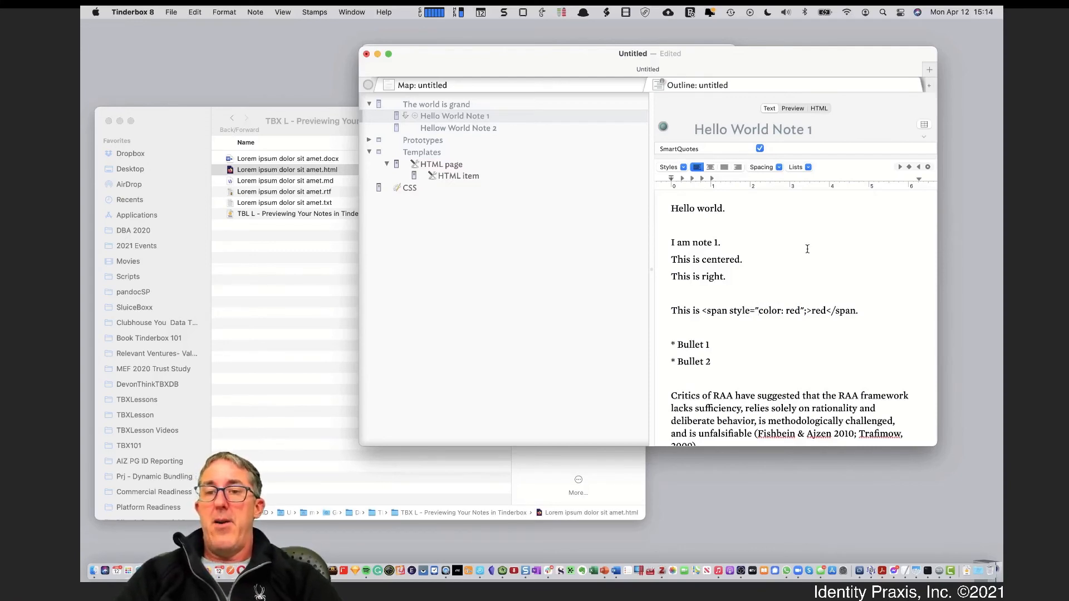
pyautogui.click(795, 110)
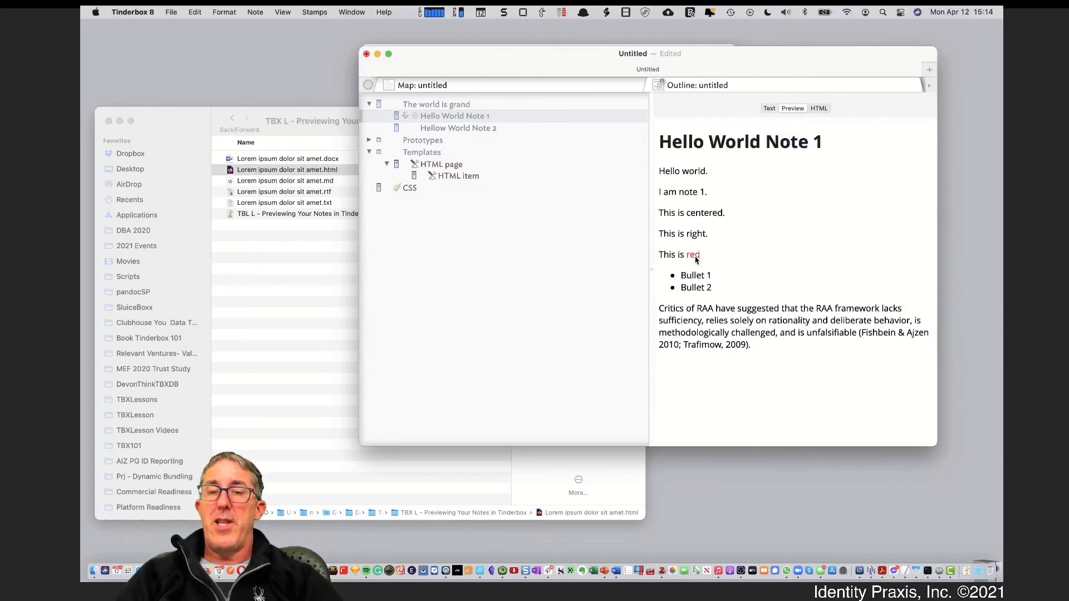
pyautogui.click(772, 108)
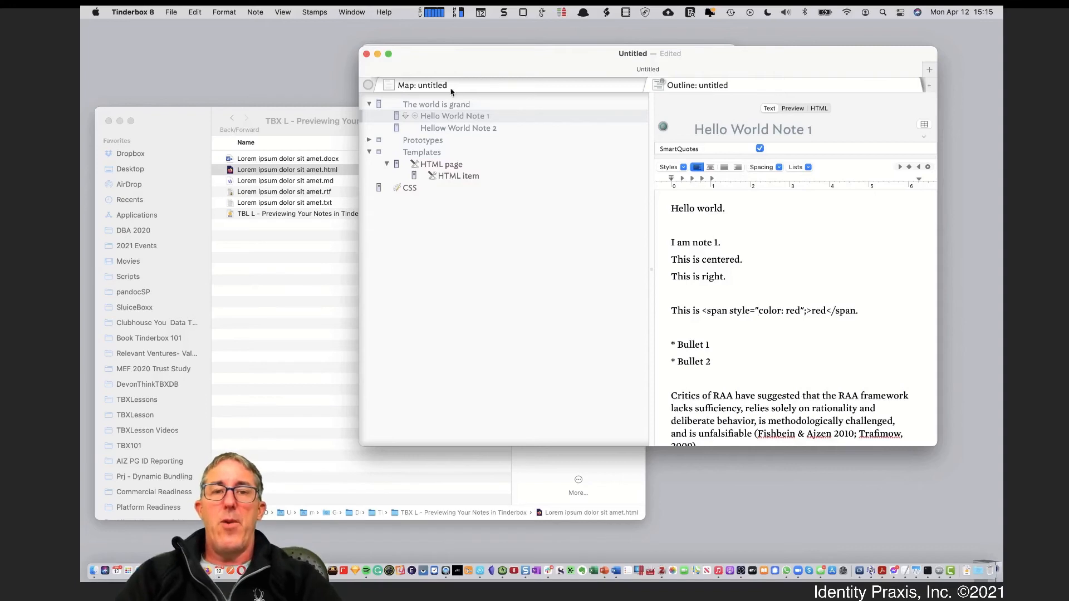
# Create a sibling note below 'The world is grand' named 'The world in markdown'
pyautogui.click(439, 105)
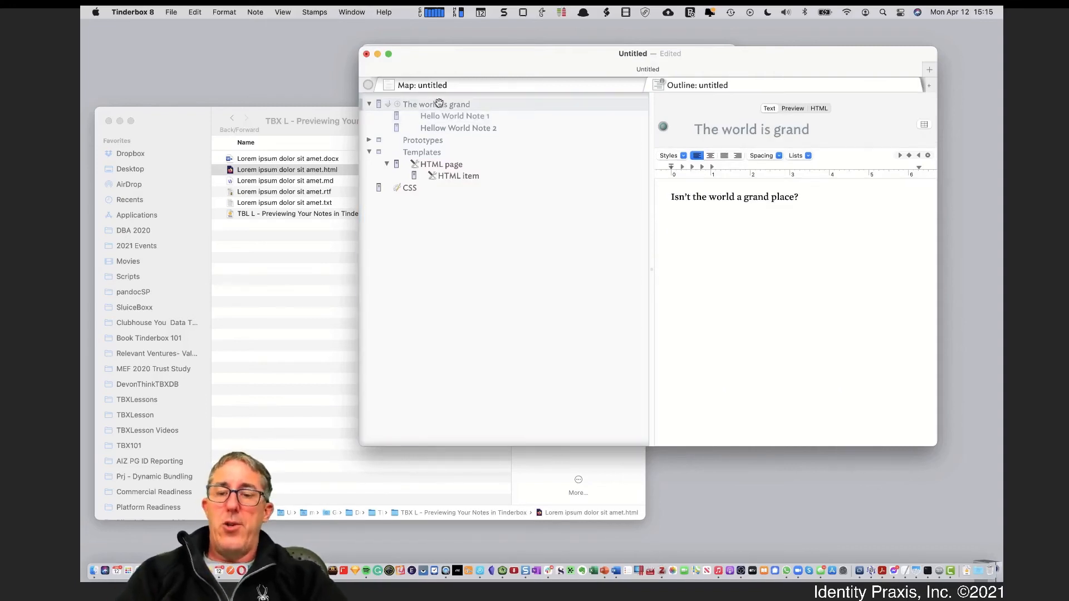
pyautogui.press('Return')
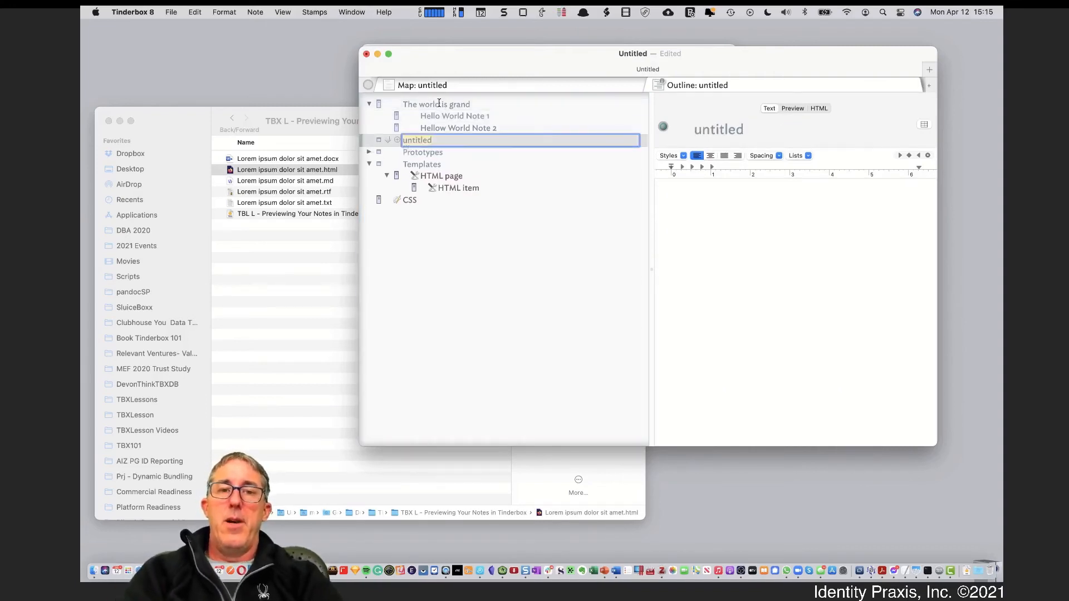
pyautogui.write('The world ')
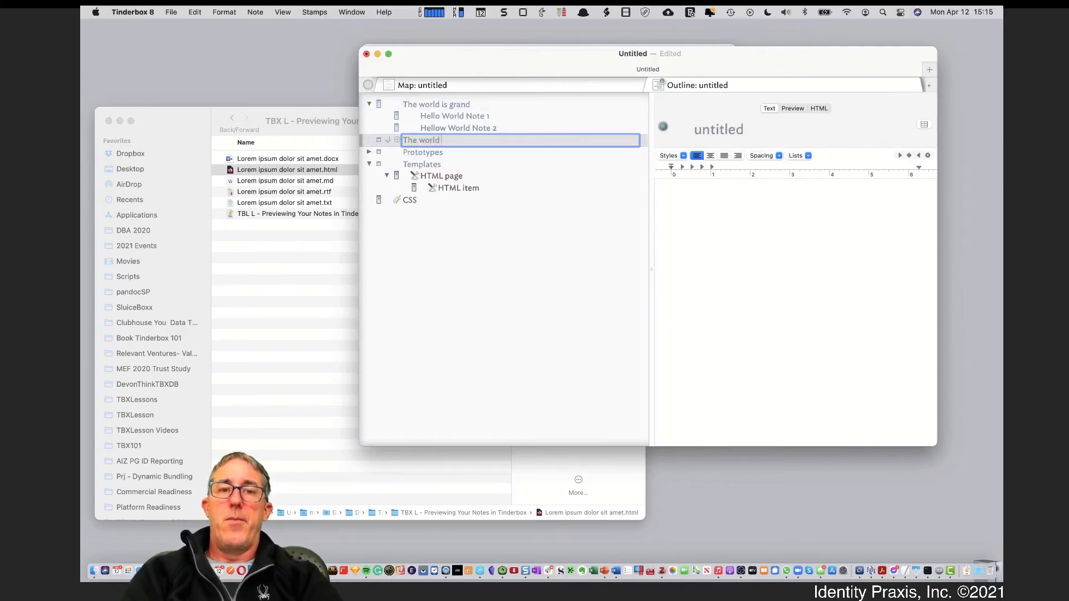
pyautogui.write('in markdown')
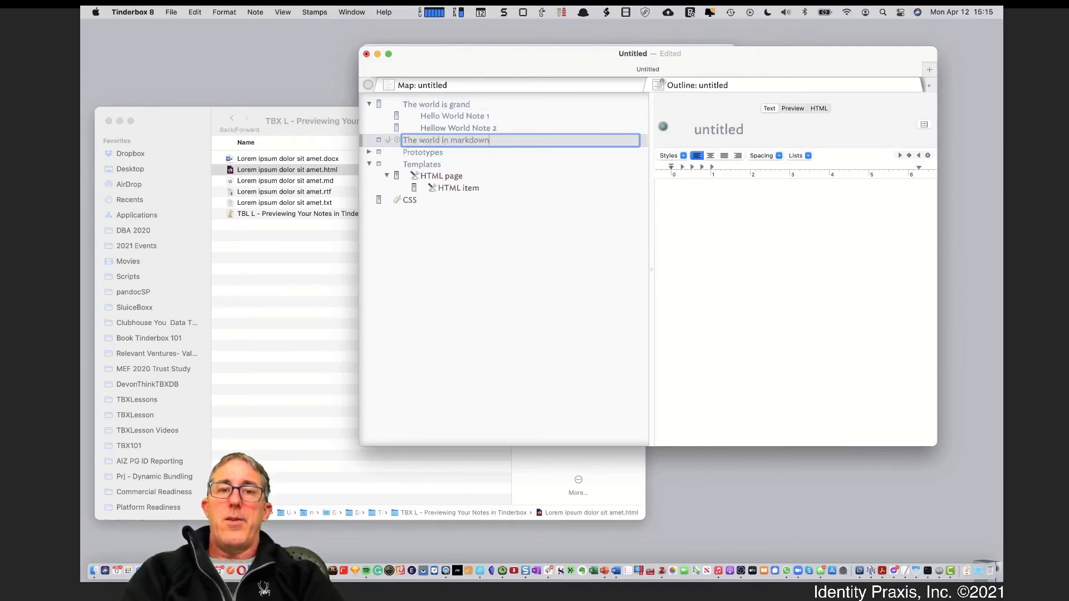
pyautogui.press('Return')
# Review both Hello World notes, the HTML templates and the CSS body and heading rules
pyautogui.click(449, 128)
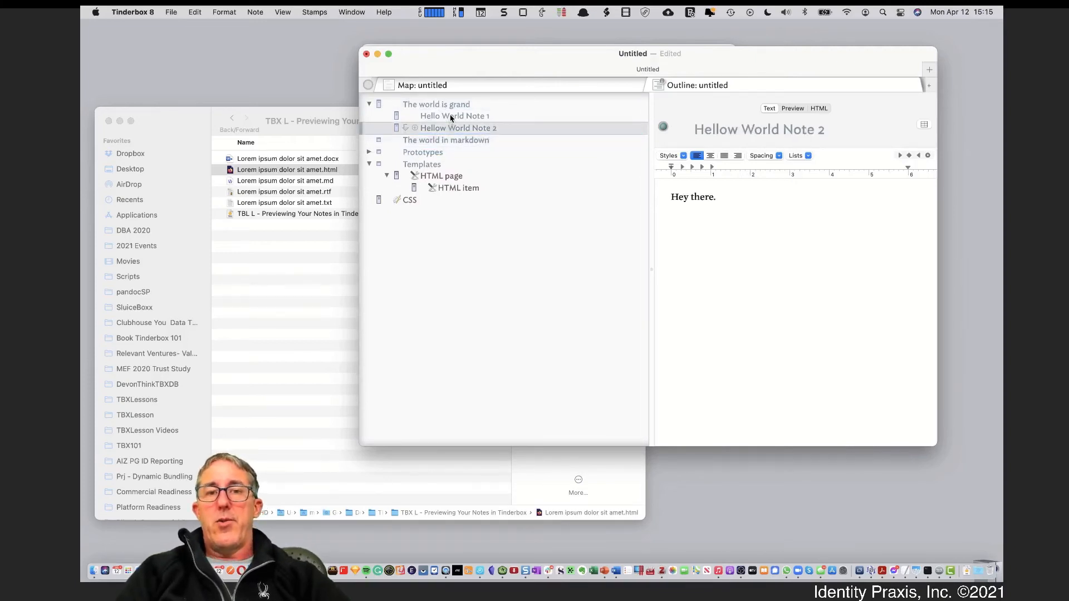
pyautogui.click(452, 117)
pyautogui.click(452, 189)
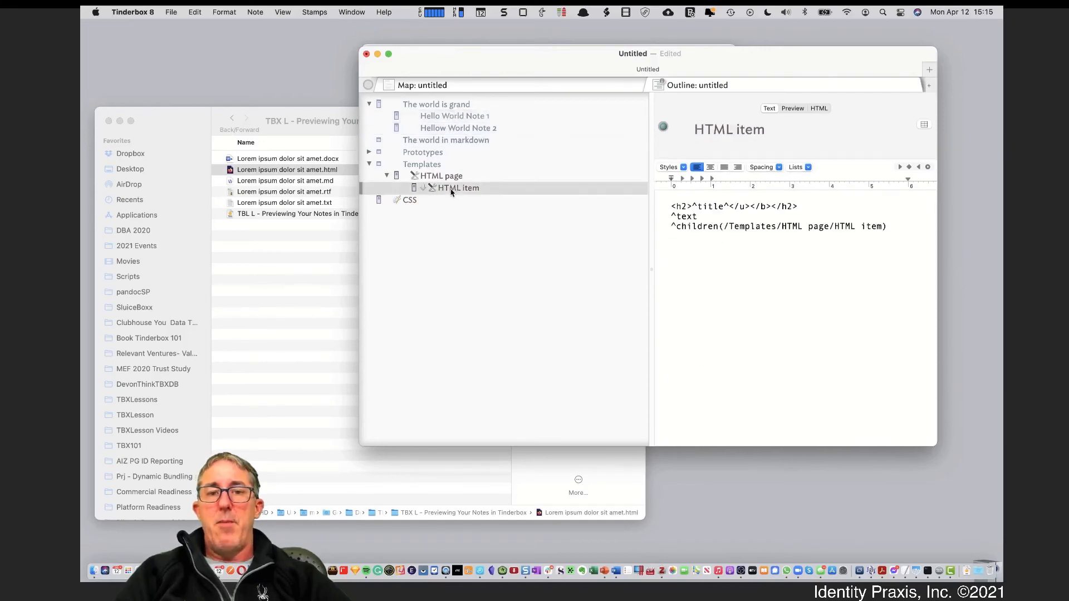
pyautogui.click(417, 203)
pyautogui.moveTo(692, 223); pyautogui.dragTo(736, 399)
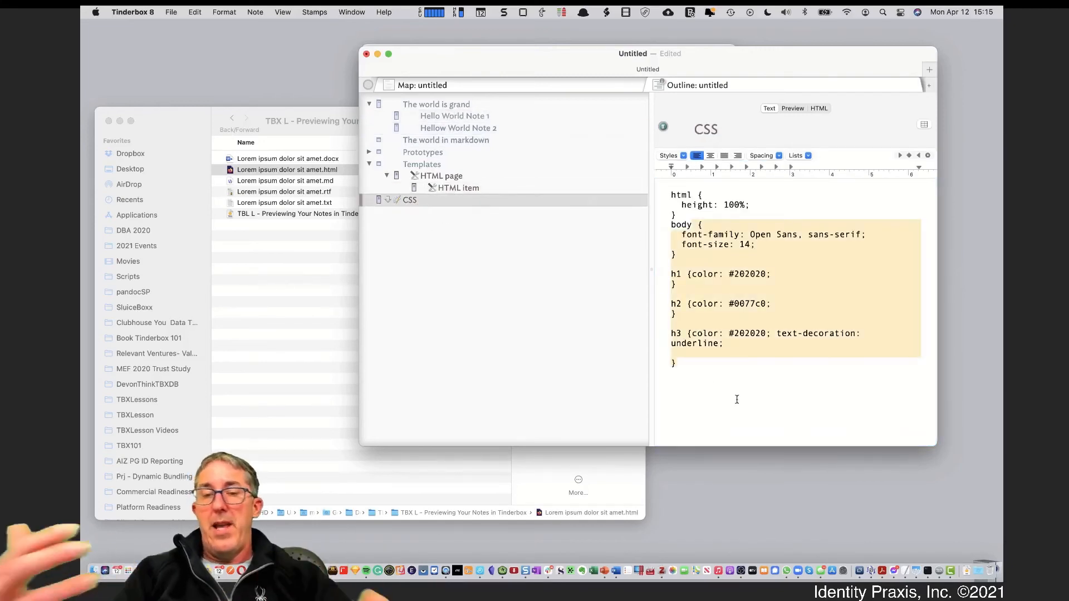
pyautogui.click(476, 191)
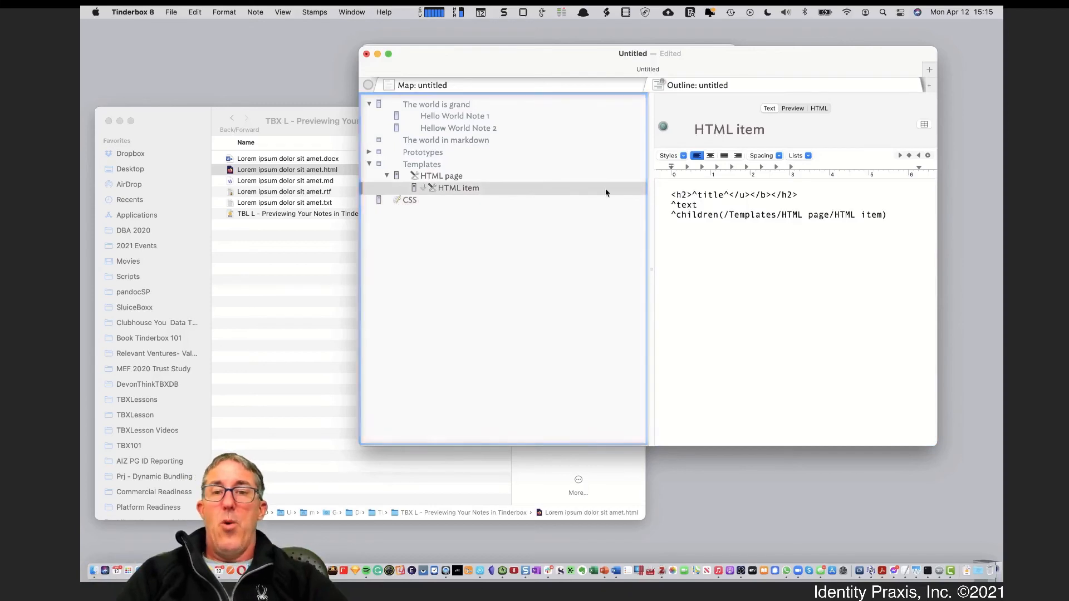
pyautogui.click(489, 178)
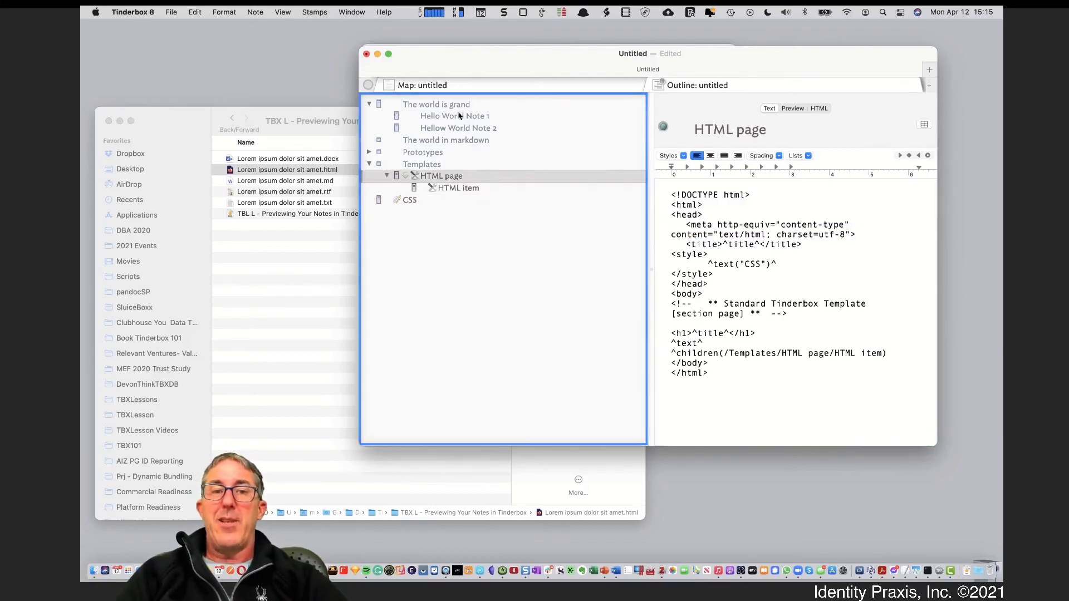
pyautogui.click(454, 105)
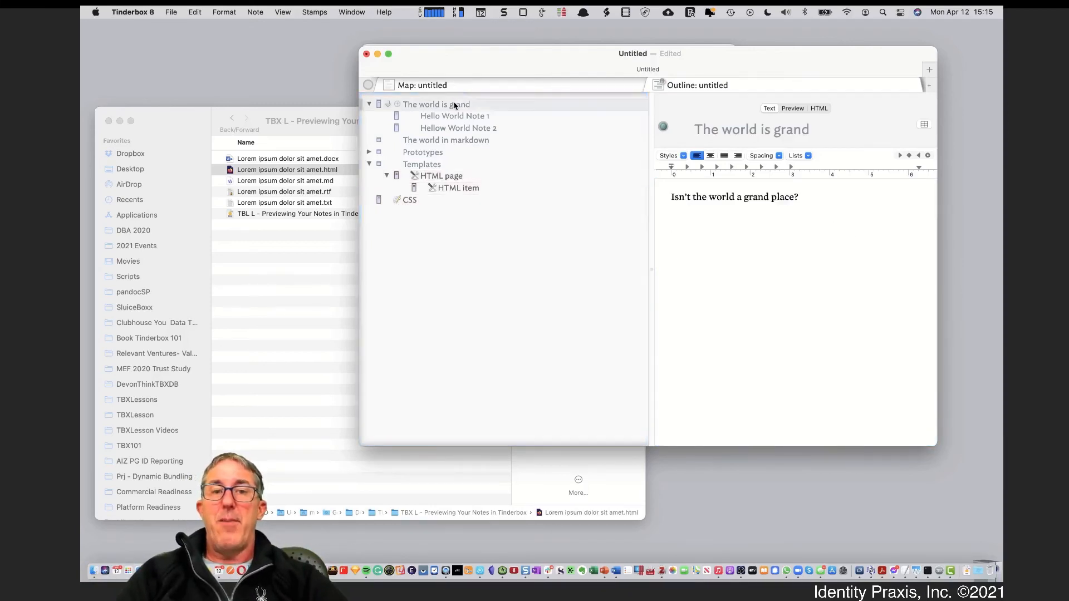
# Inspect the generated HTML export, including the 'I am note 1' paragraph, then view The world in markdown's HTML
pyautogui.click(820, 108)
pyautogui.moveTo(696, 149); pyautogui.dragTo(813, 479)
pyautogui.click(773, 300)
pyautogui.tripleClick(680, 194)
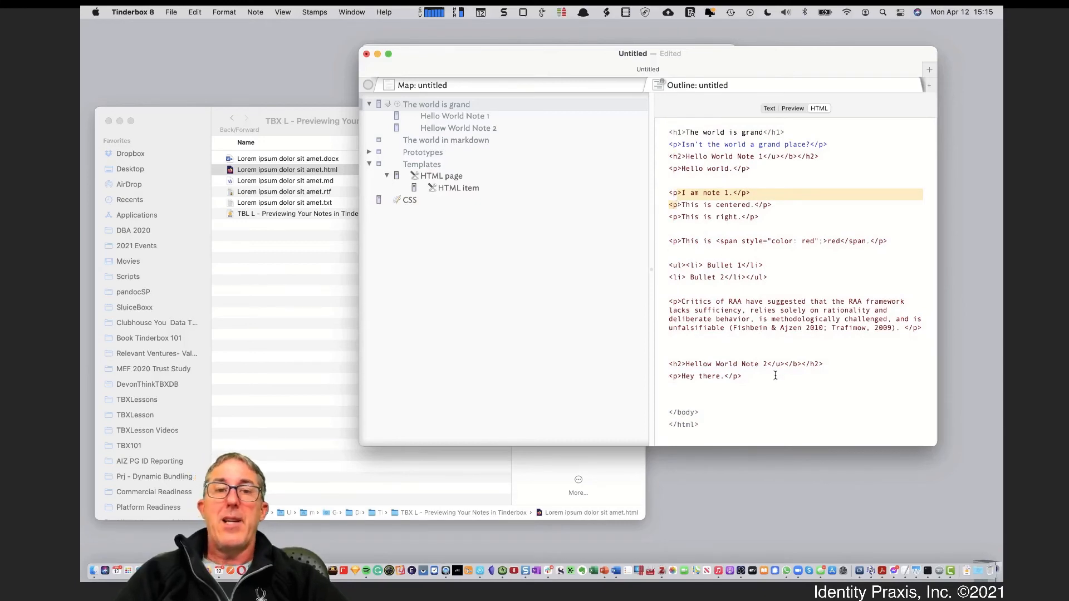
pyautogui.click(482, 137)
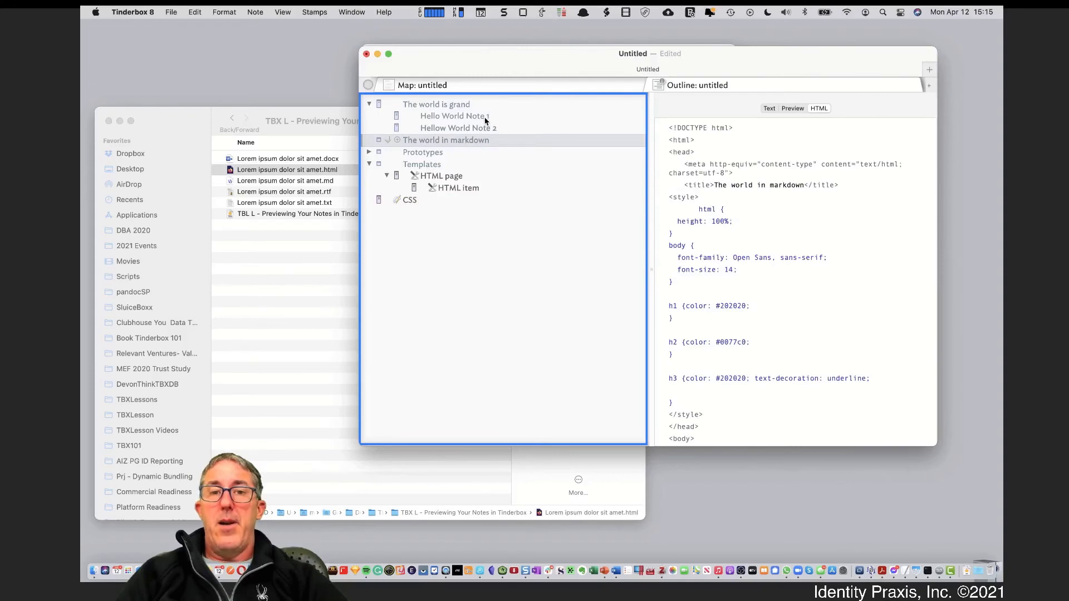
pyautogui.click(485, 121)
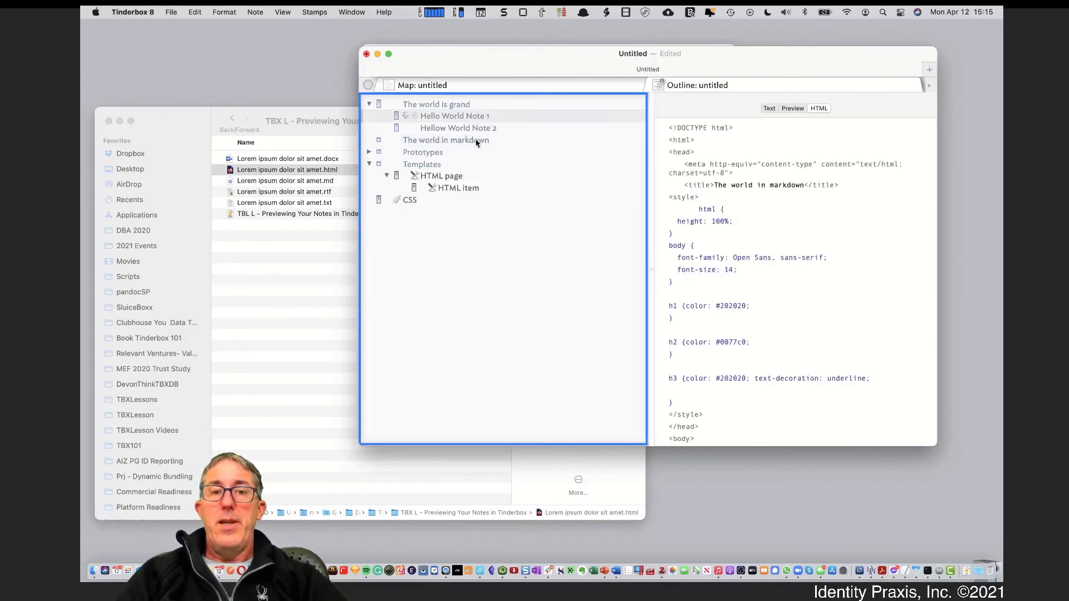
pyautogui.click(477, 141)
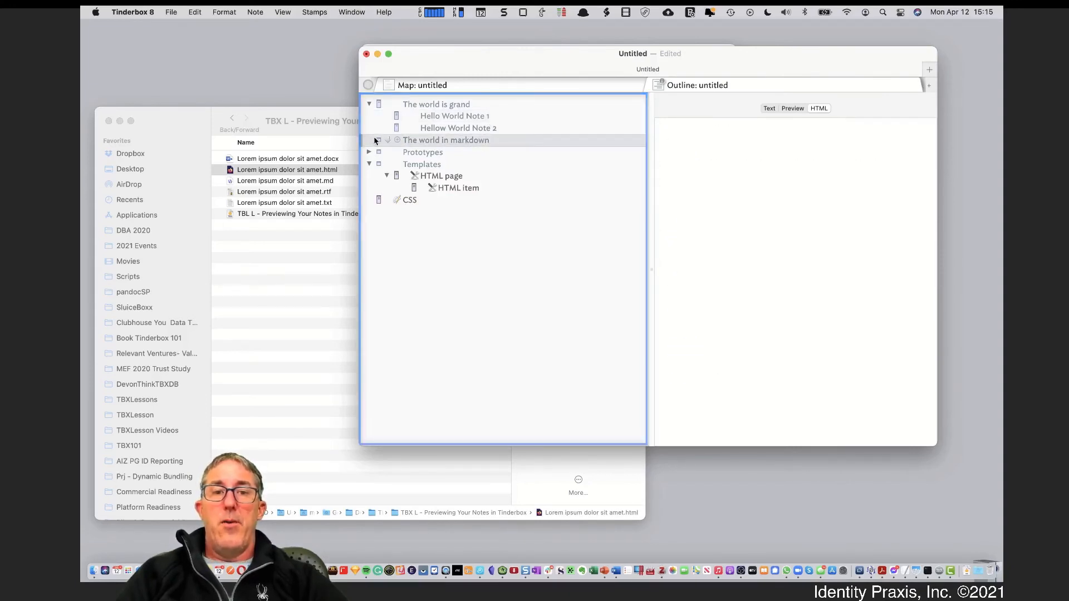
# Add the Markdown prototype from File > Built-In Prototypes
pyautogui.click(174, 18)
pyautogui.click(174, 18)
pyautogui.click(174, 17)
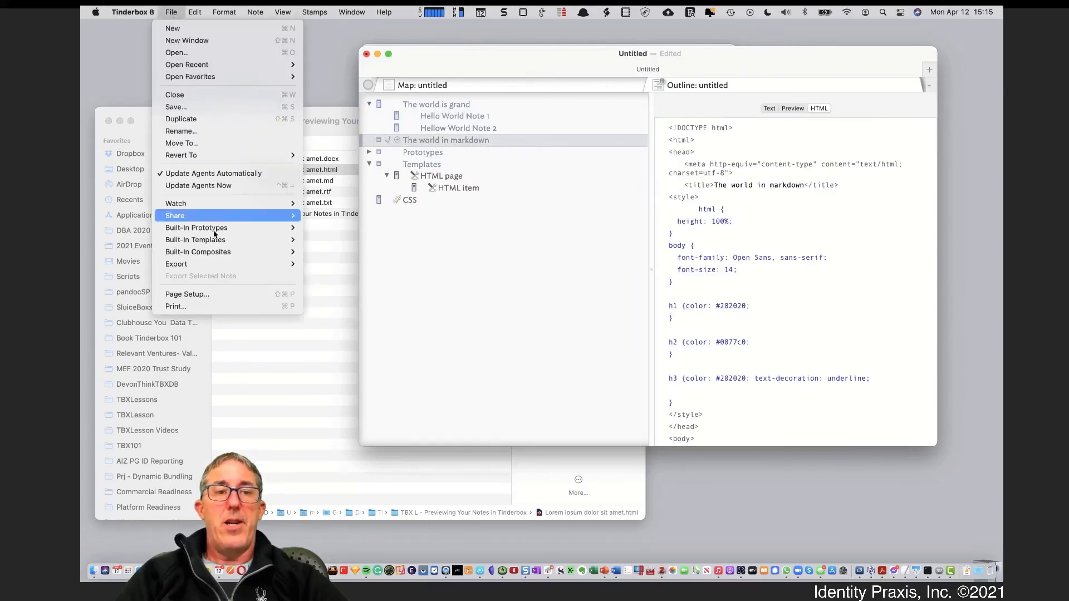
pyautogui.moveTo(218, 229)
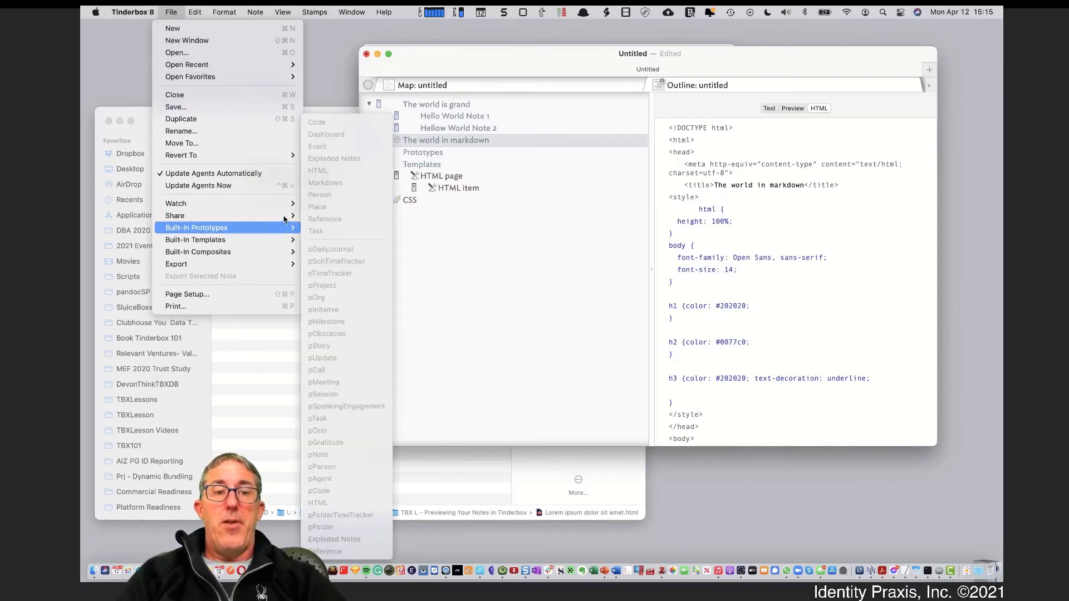
pyautogui.click(535, 229)
pyautogui.click(409, 142)
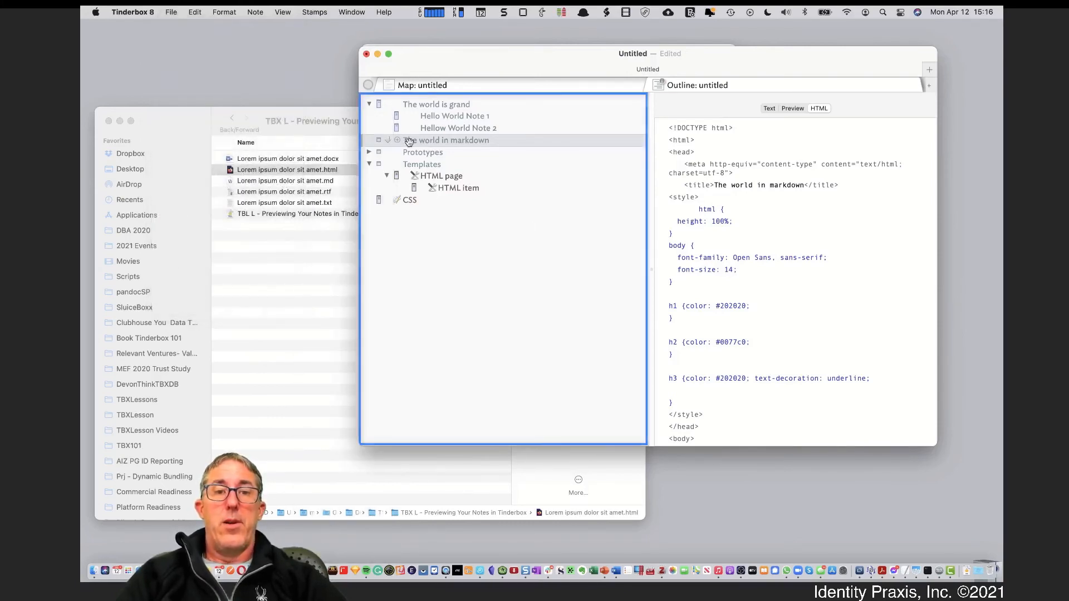
pyautogui.click(171, 12)
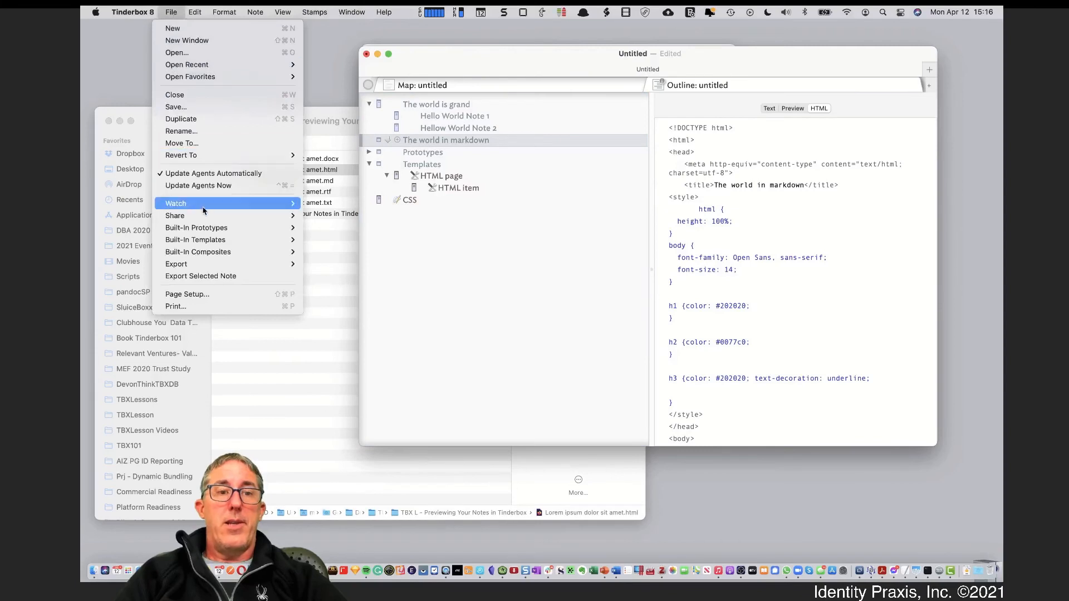
pyautogui.moveTo(210, 228)
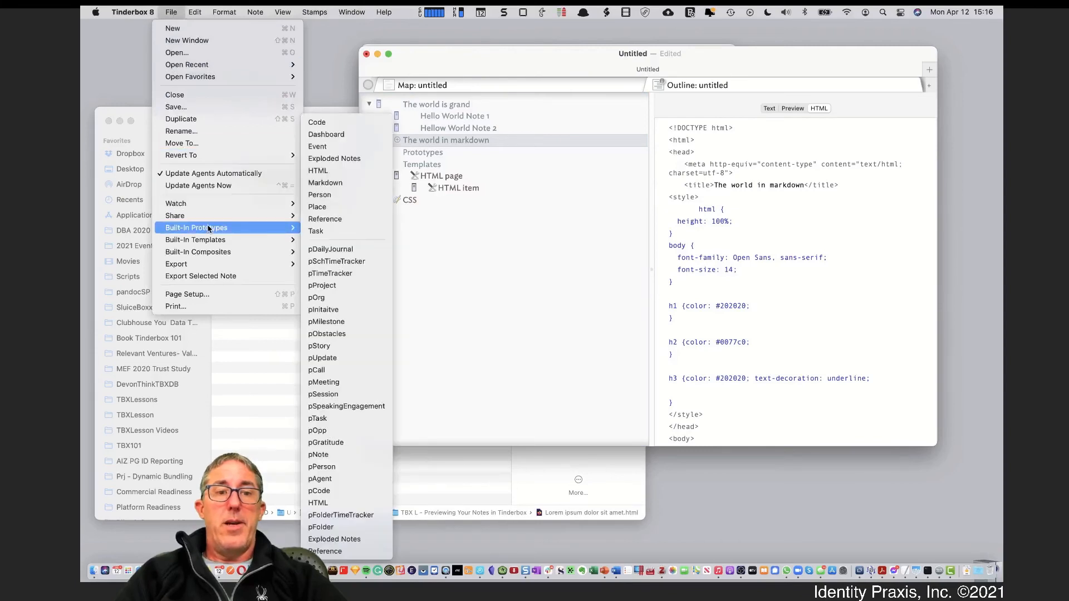
pyautogui.click(340, 183)
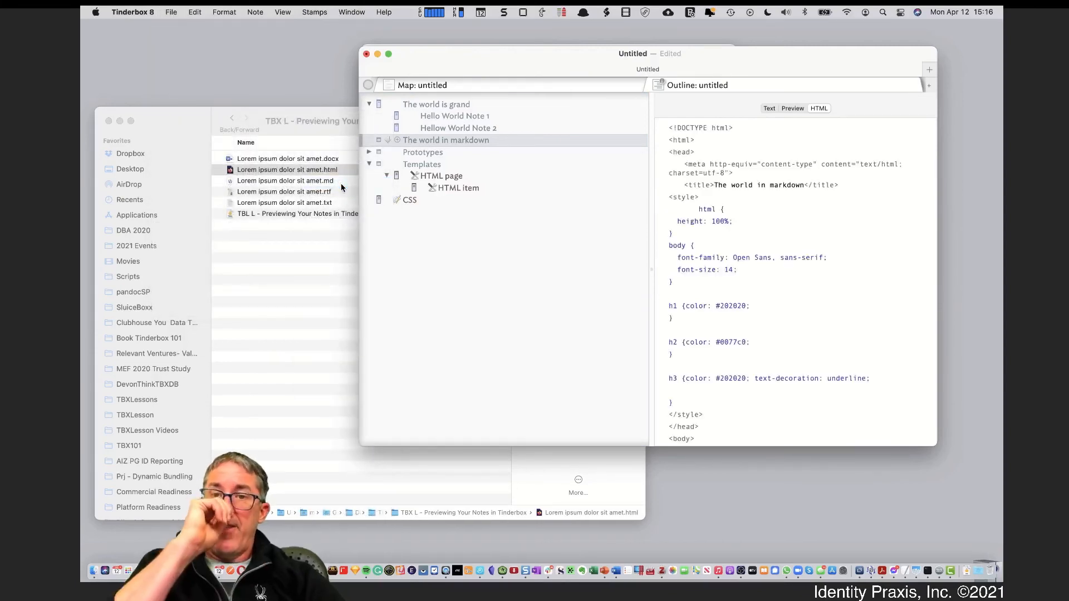
# Switch the note's markup to Markdown and start a '##' heading line in its text
pyautogui.click(379, 139)
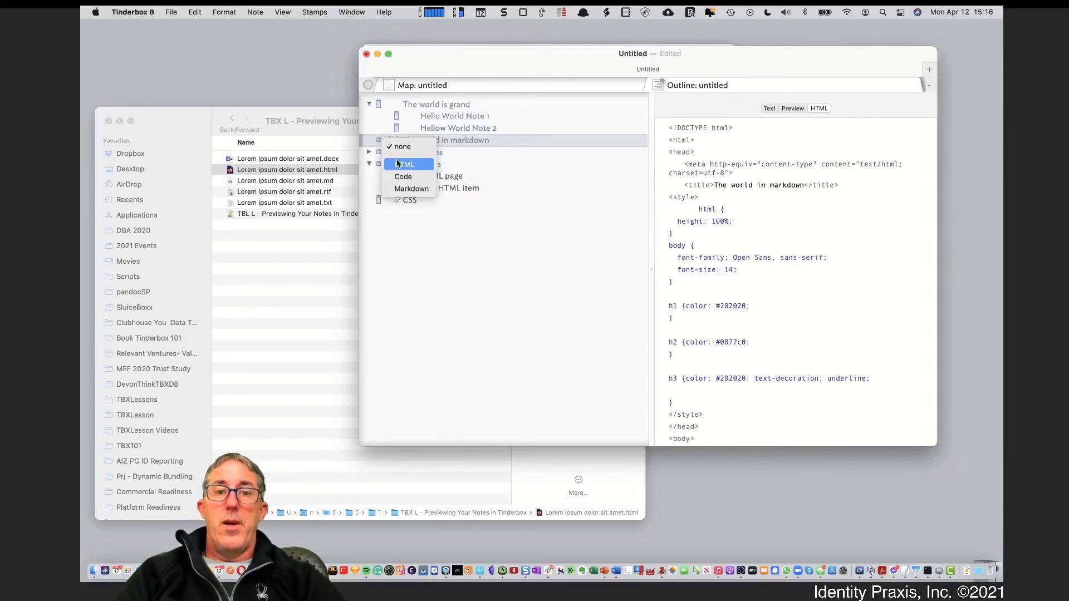
pyautogui.click(399, 190)
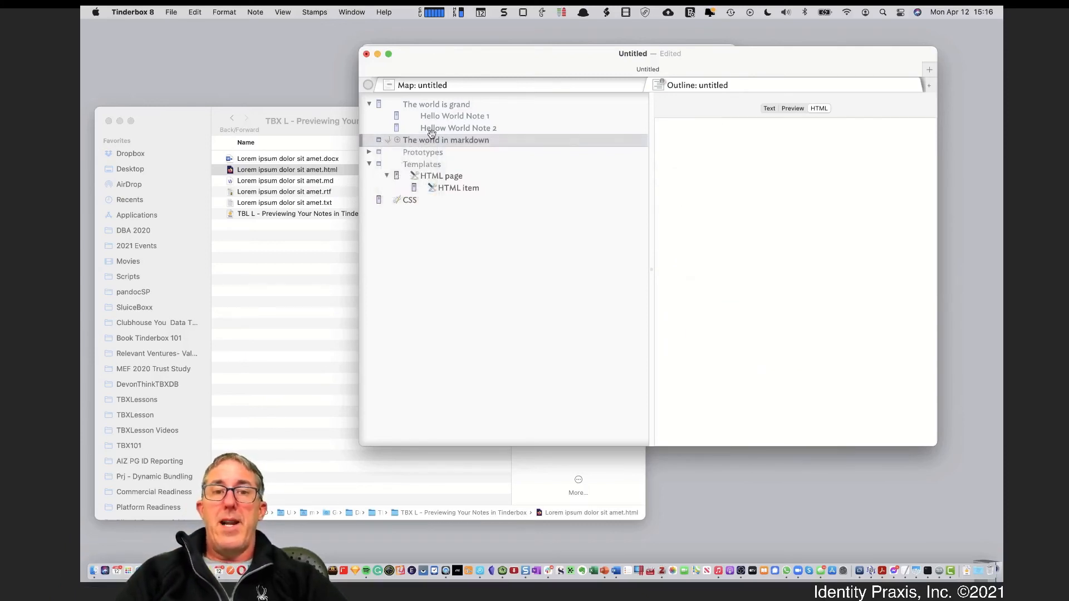
pyautogui.click(769, 109)
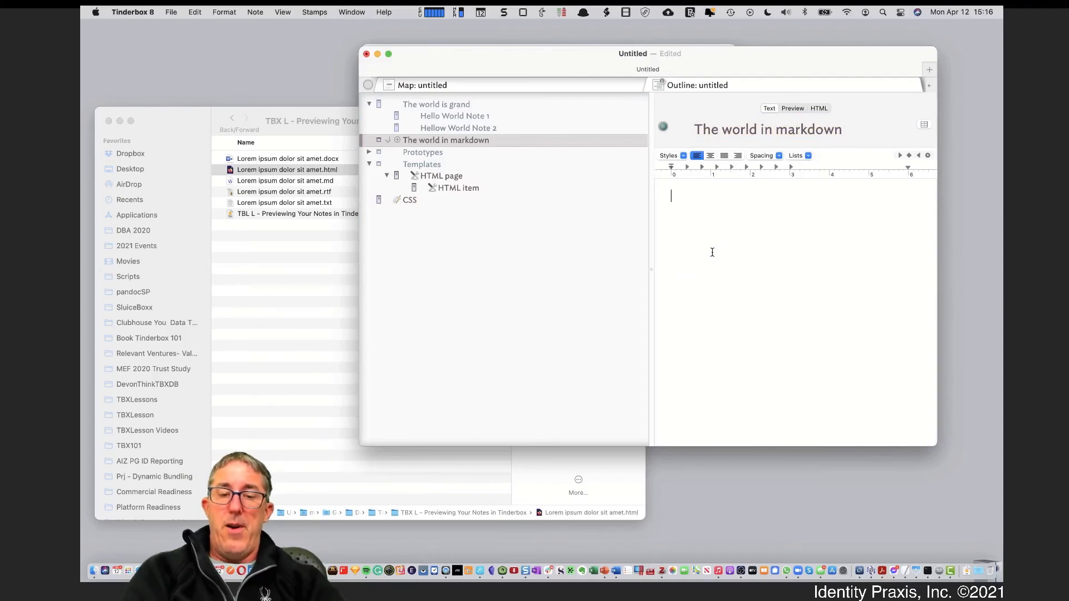
pyautogui.write('# header')
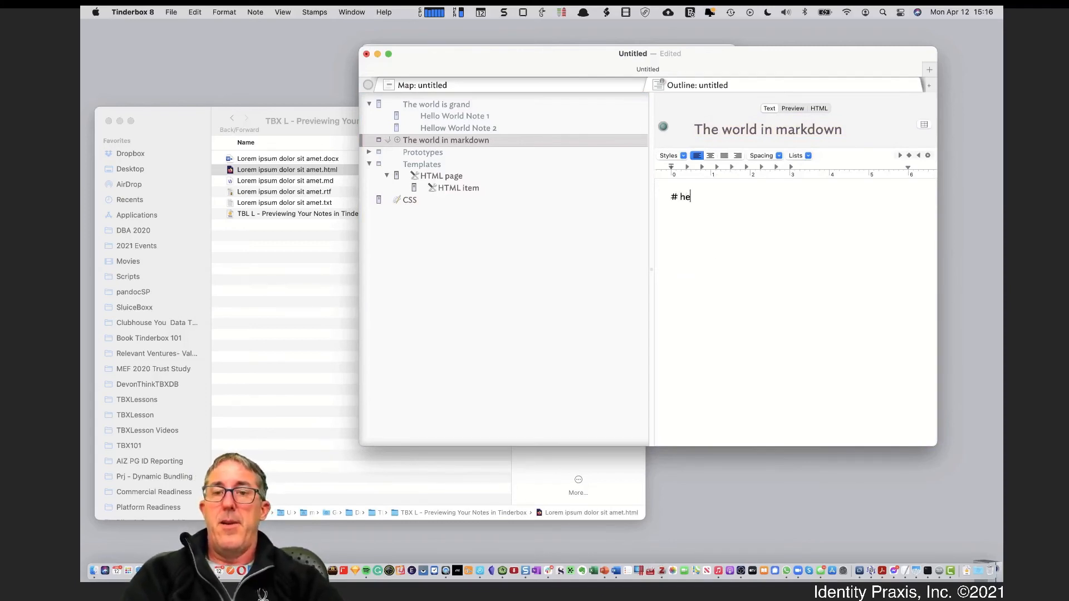
pyautogui.press('BackSpace')
pyautogui.press('BackSpace')
pyautogui.press('BackSpace')
pyautogui.press('BackSpace')
pyautogui.press('BackSpace')
pyautogui.press('BackSpace')
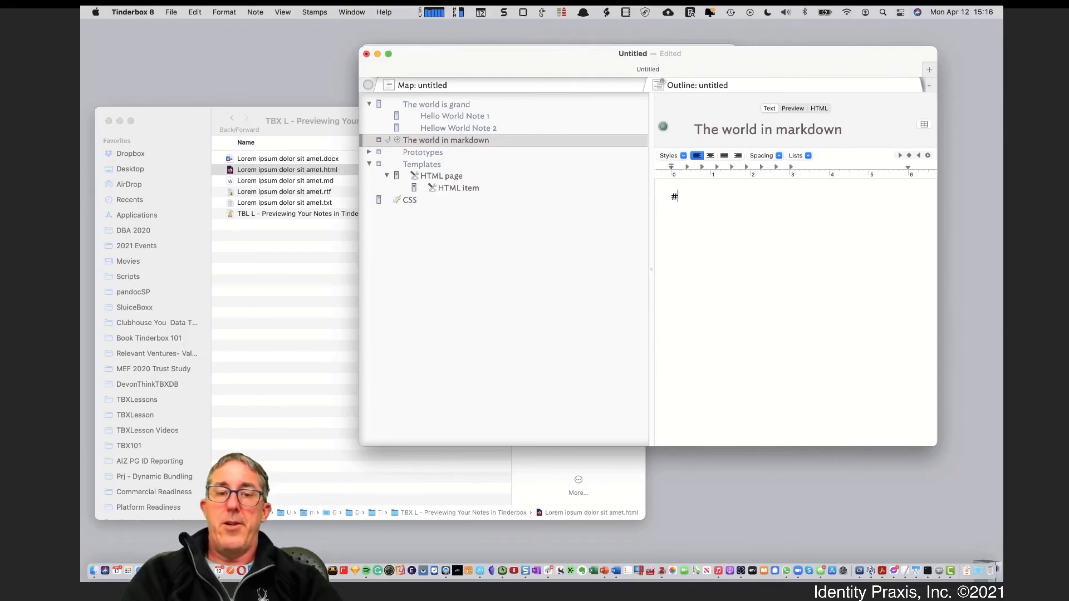
pyautogui.write('#')
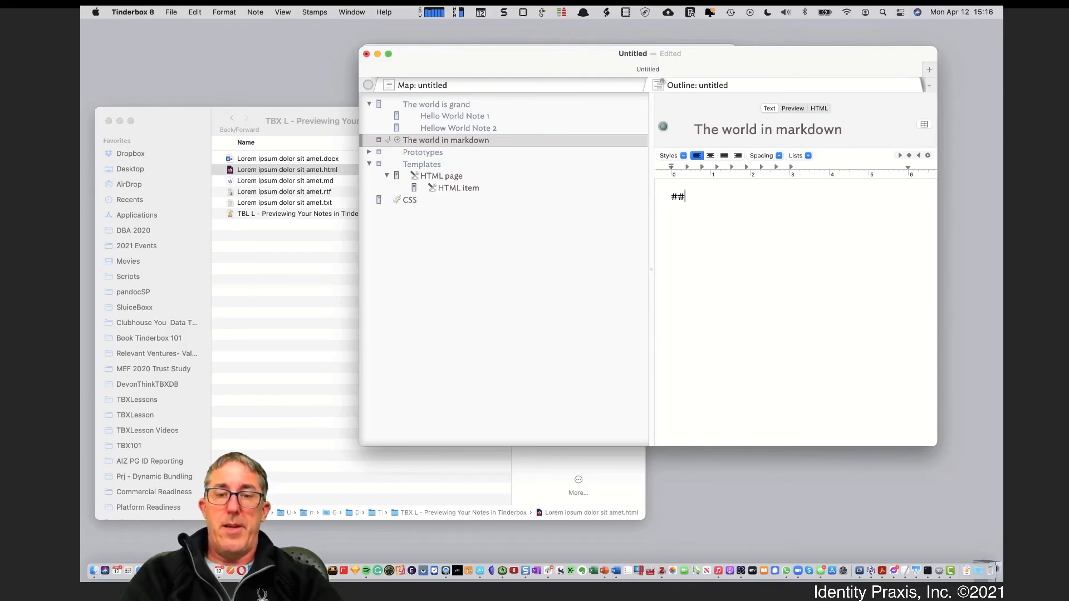
# Insert a '# Heading 1' line above the ## line
pyautogui.click(667, 196)
pyautogui.press('Return')
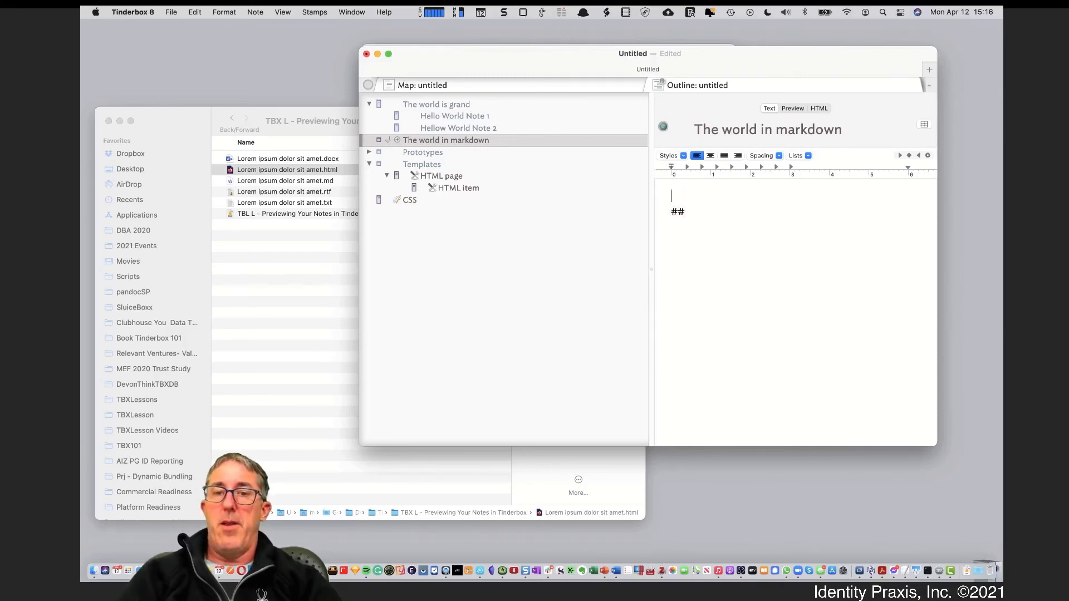
pyautogui.write('#')
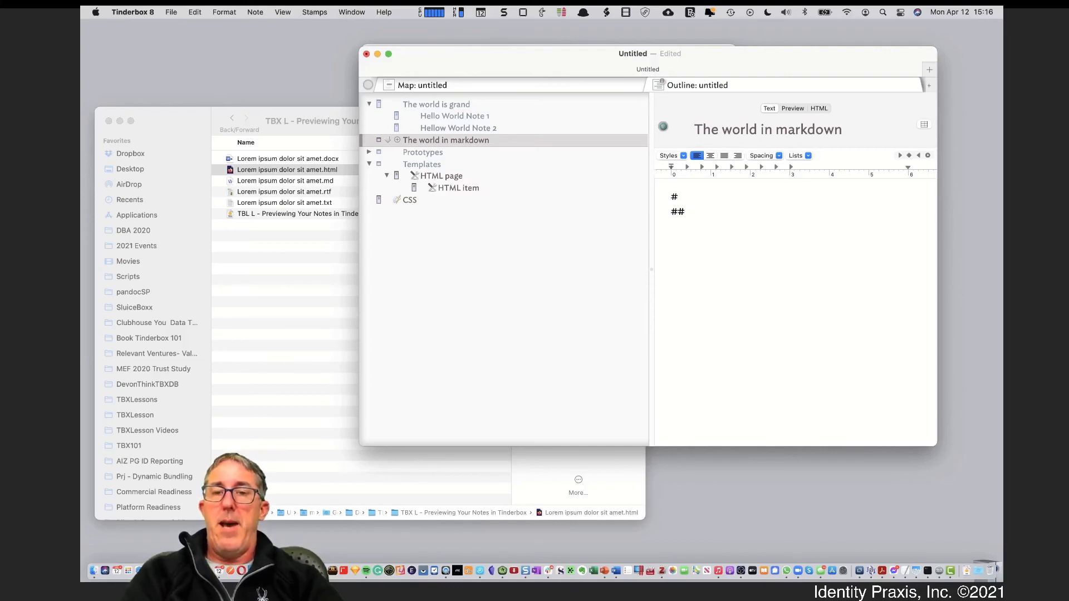
pyautogui.write(' Heading')
pyautogui.press('BackSpace')
pyautogui.press('BackSpace')
pyautogui.press('BackSpace')
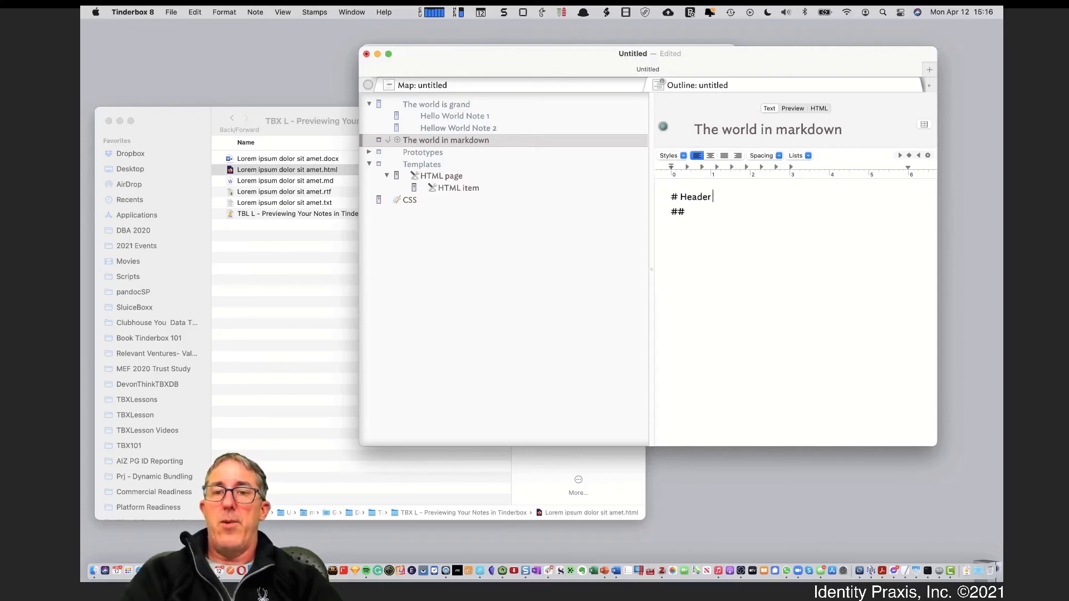
pyautogui.press('BackSpace')
pyautogui.press('BackSpace')
pyautogui.write('ade')
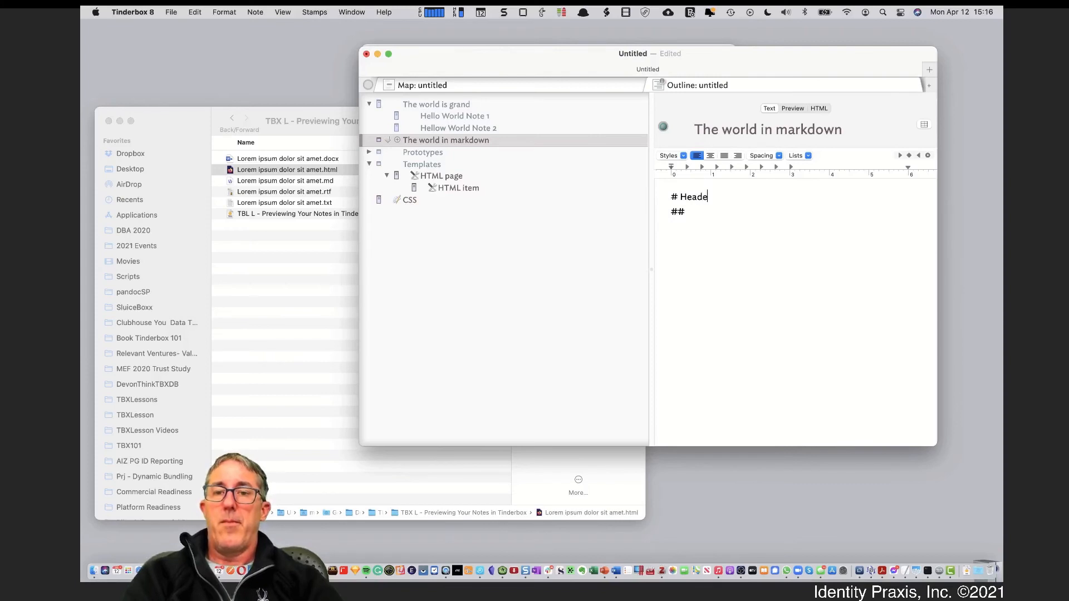
pyautogui.press('BackSpace')
pyautogui.write('ing 1')
# Add the line 'This is text under heading 1.' below Heading 1
pyautogui.click(701, 211)
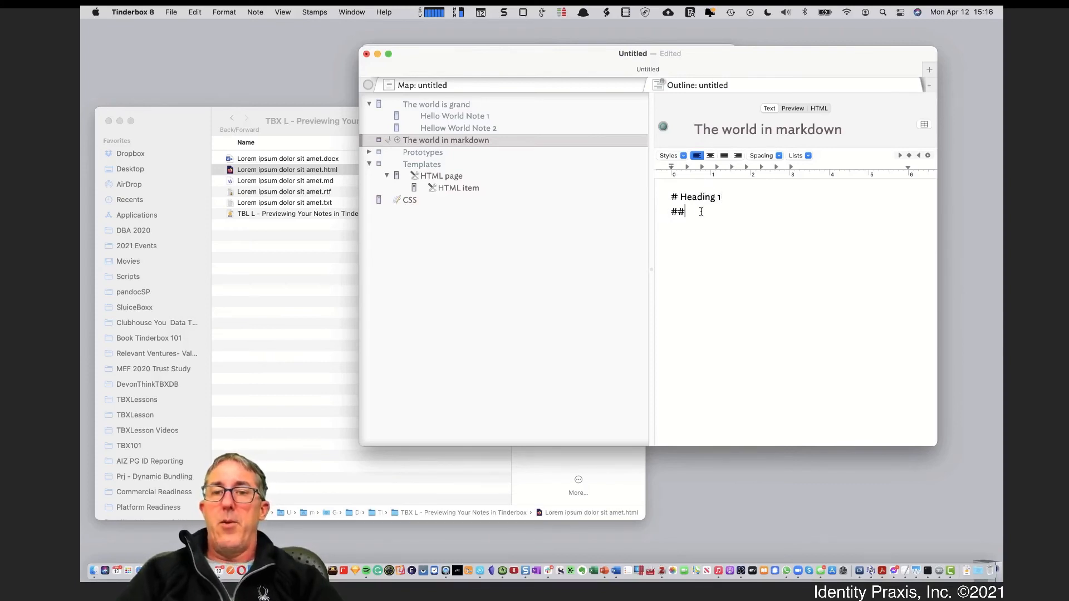
pyautogui.click(778, 198)
pyautogui.press('Return')
pyautogui.press('Return')
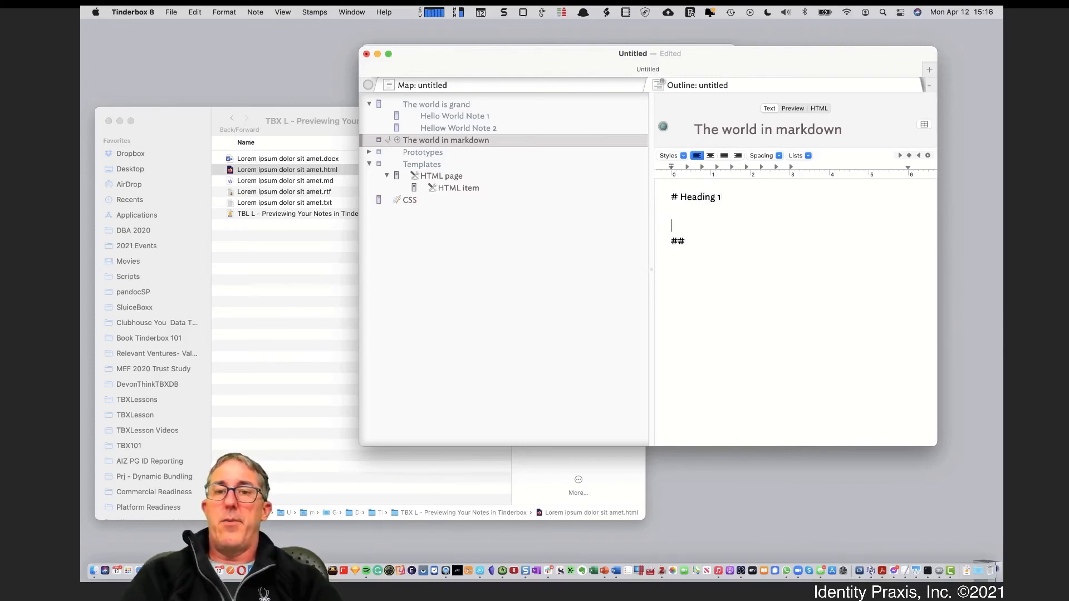
pyautogui.press('BackSpace')
pyautogui.write('This is te')
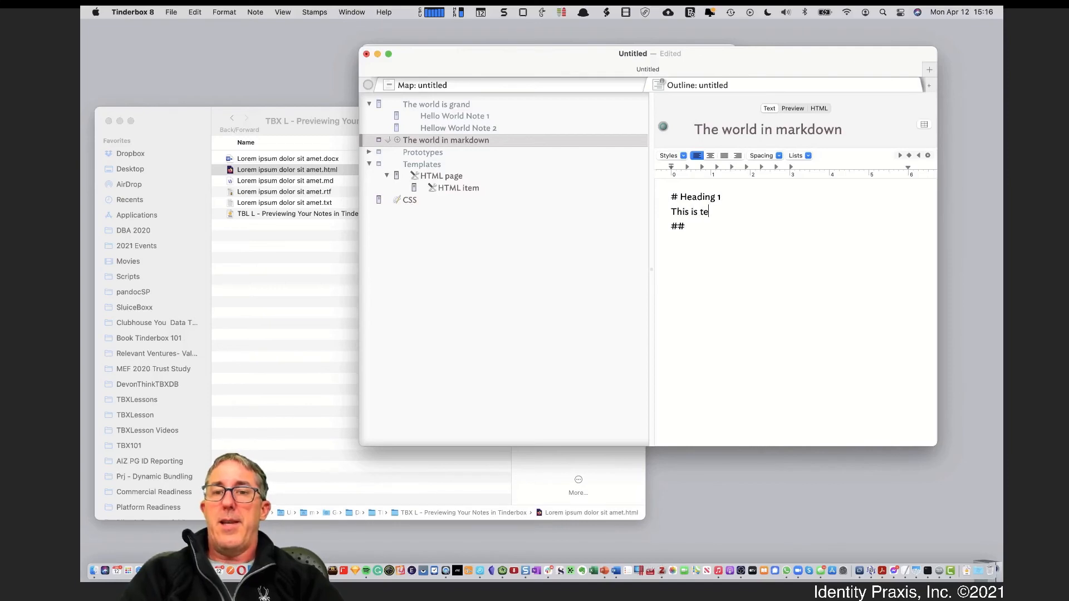
pyautogui.write('xt under heading 1.')
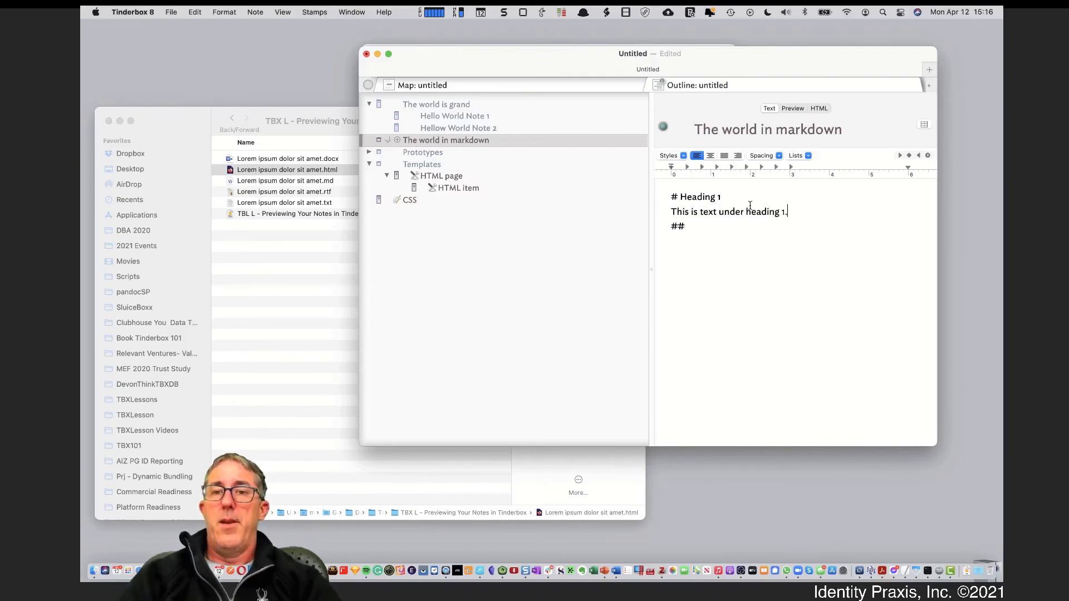
# Complete the level-two heading as '## Here is a heading 2.' and show the preview
pyautogui.click(721, 227)
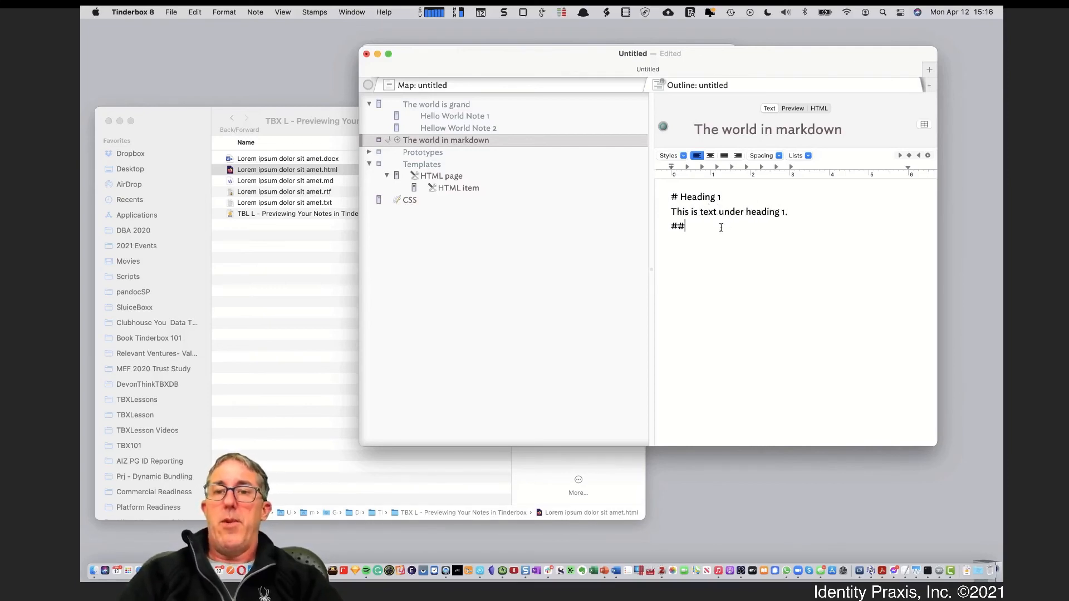
pyautogui.click(801, 211)
pyautogui.press('Return')
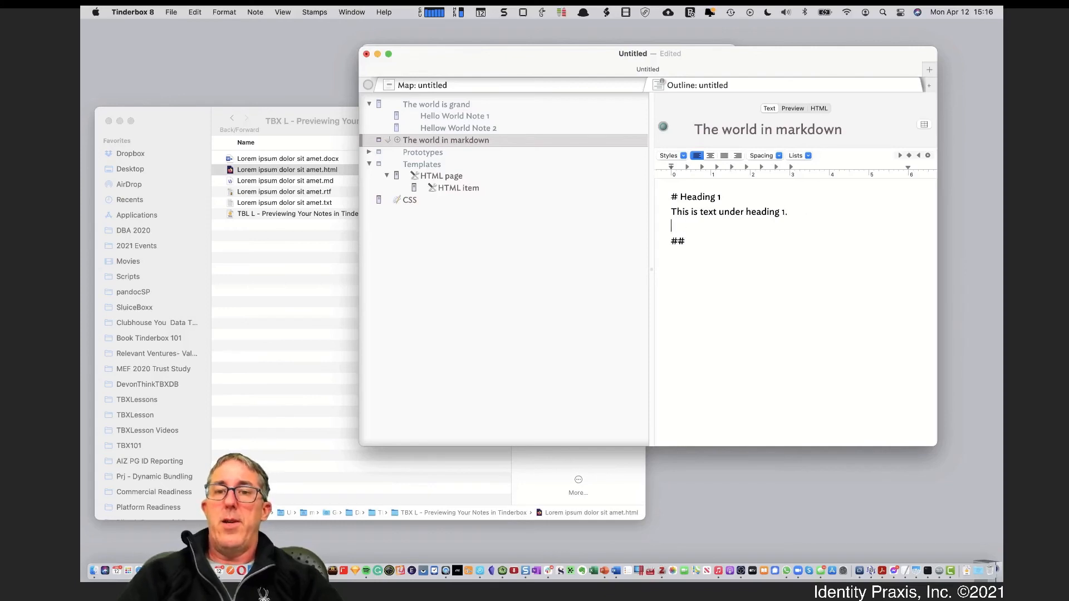
pyautogui.click(718, 240)
pyautogui.write('Here is a he')
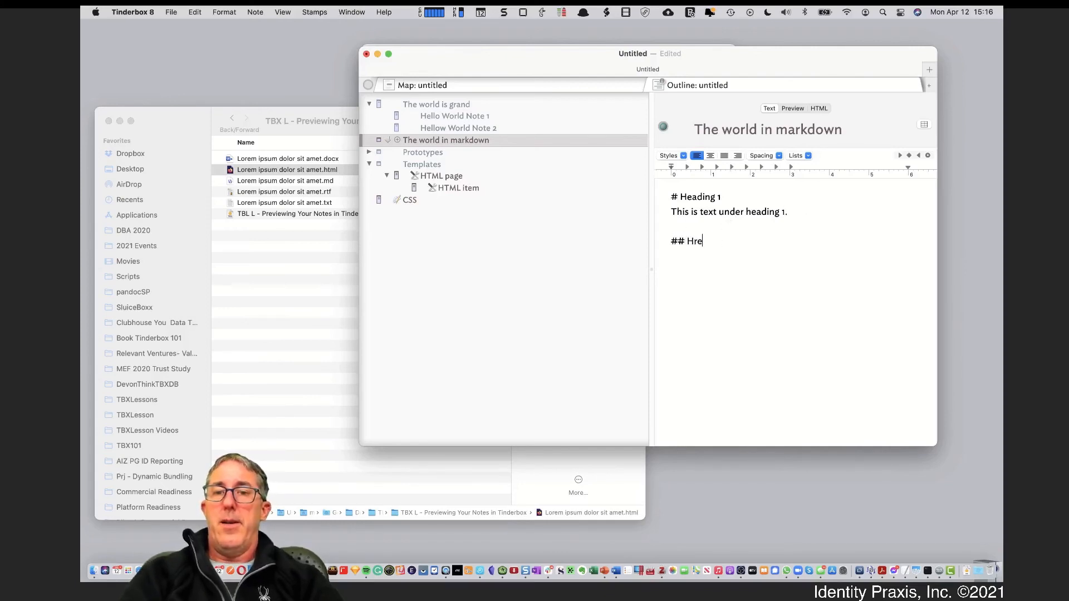
pyautogui.write('ading 2.')
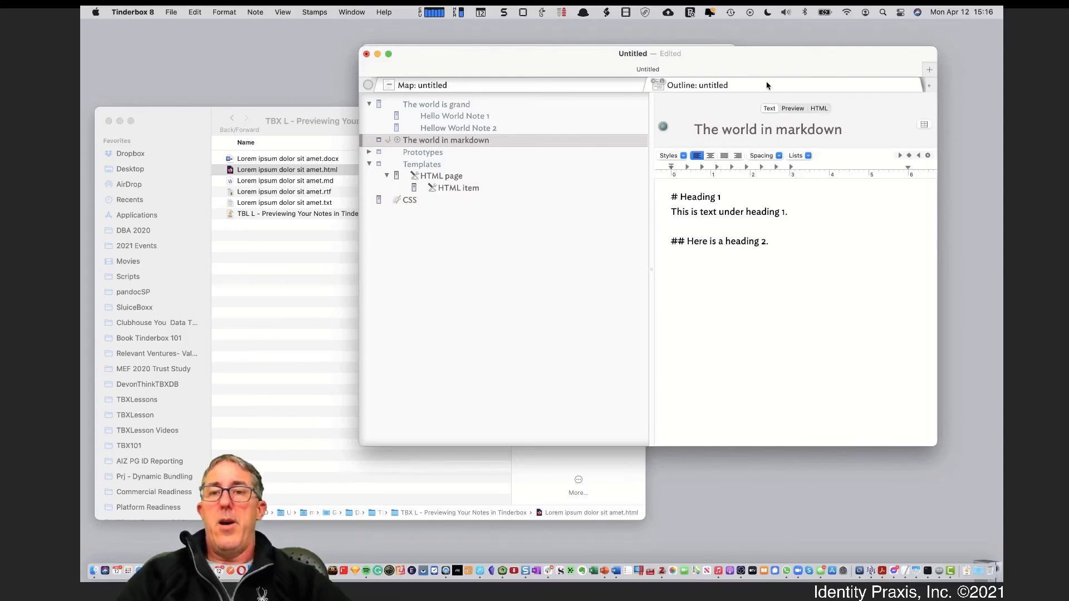
pyautogui.click(792, 109)
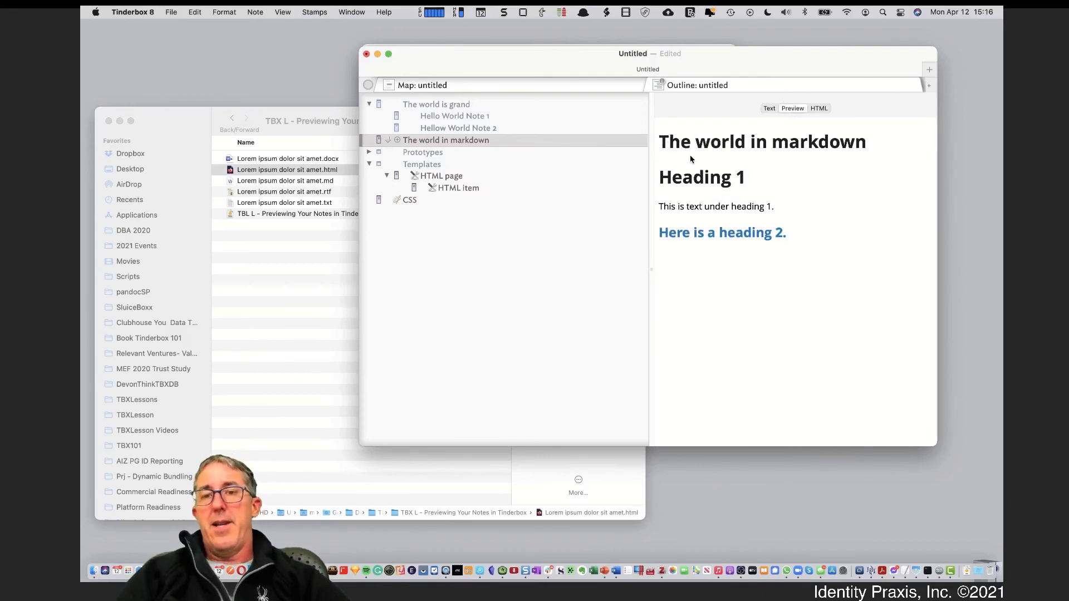
# Inspect the generated HTML showing h1 and h2 tags, then go back to the note's text
pyautogui.moveTo(682, 146); pyautogui.dragTo(732, 146)
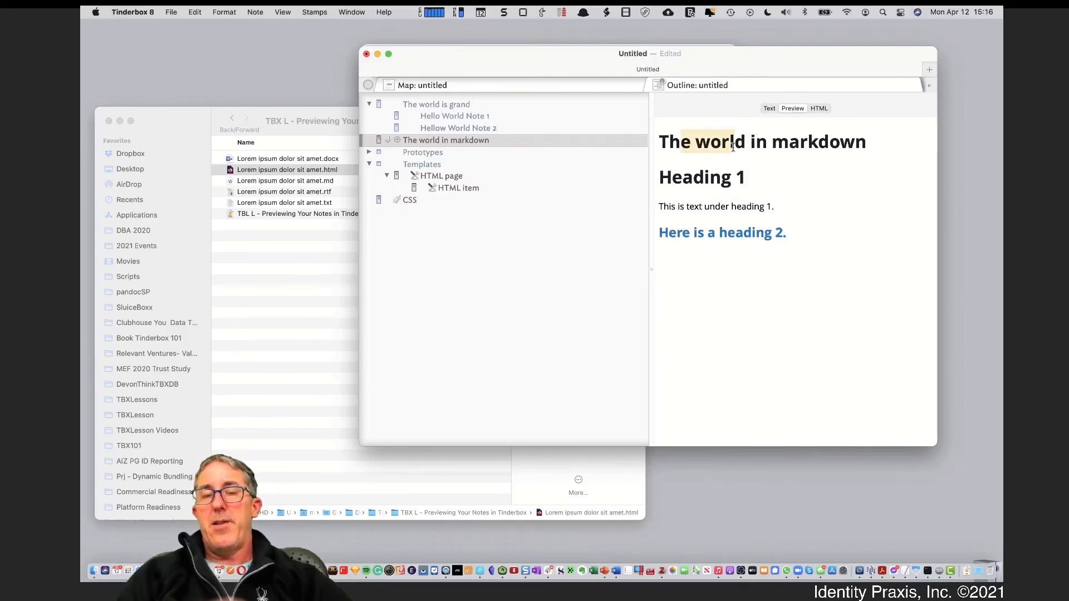
pyautogui.click(819, 109)
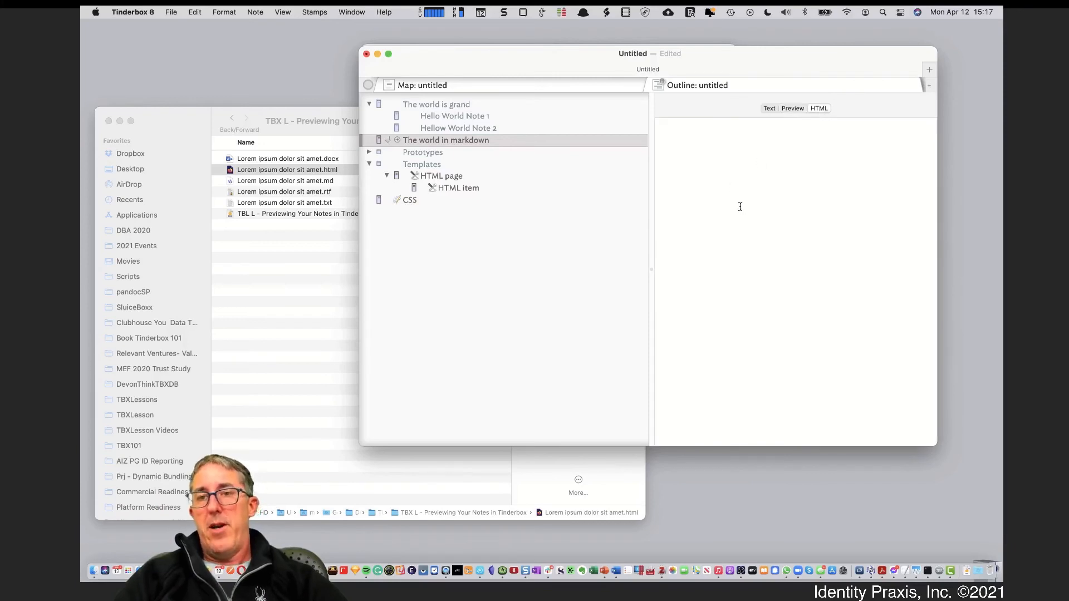
pyautogui.moveTo(714, 194); pyautogui.dragTo(812, 492)
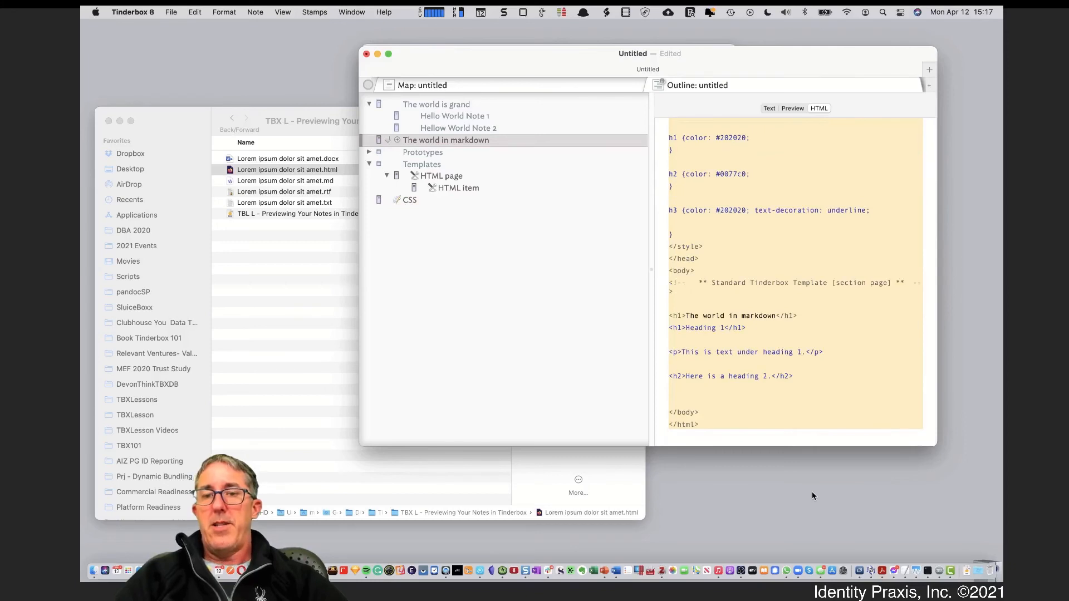
pyautogui.moveTo(783, 445); pyautogui.dragTo(725, 93)
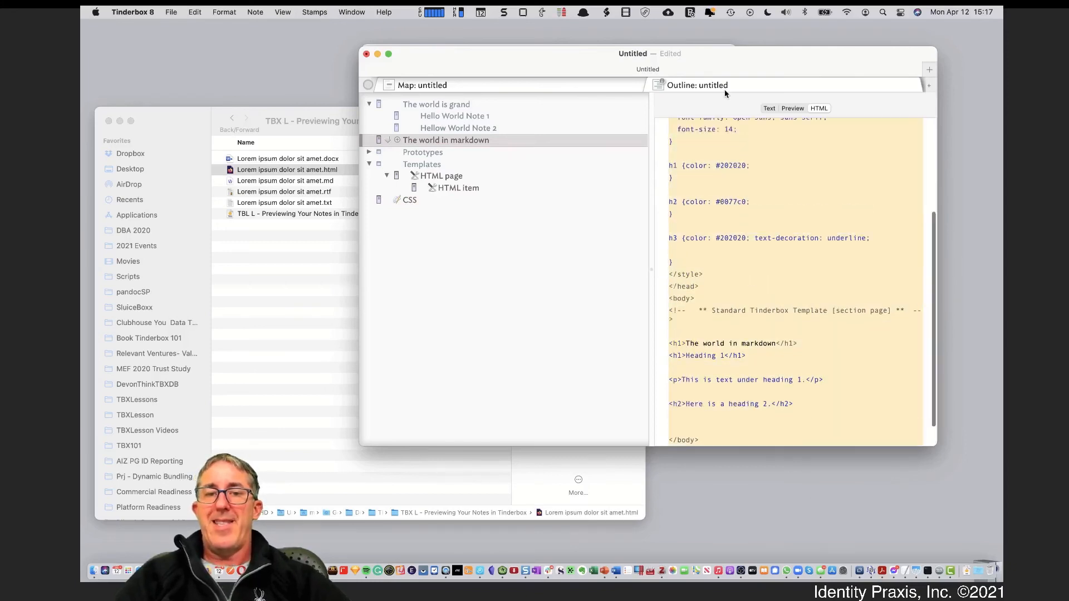
pyautogui.click(793, 109)
pyautogui.click(771, 113)
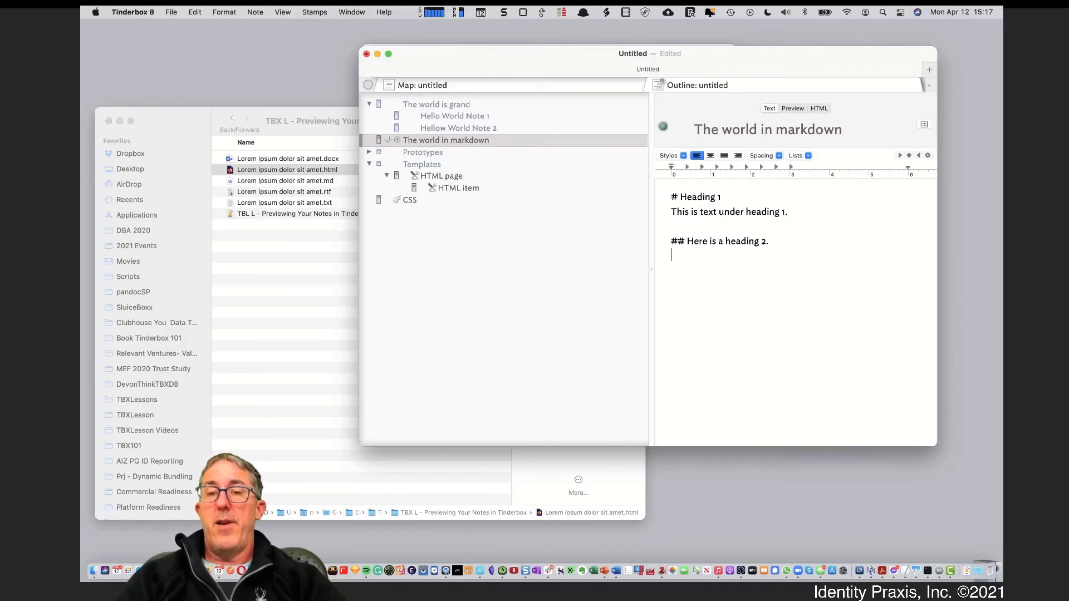
# Add the line '<h2>Here is a heading 2 in HTML</h2>' below the heading and preview it
pyautogui.press('Return')
pyautogui.press('Return')
pyautogui.write('<h2')
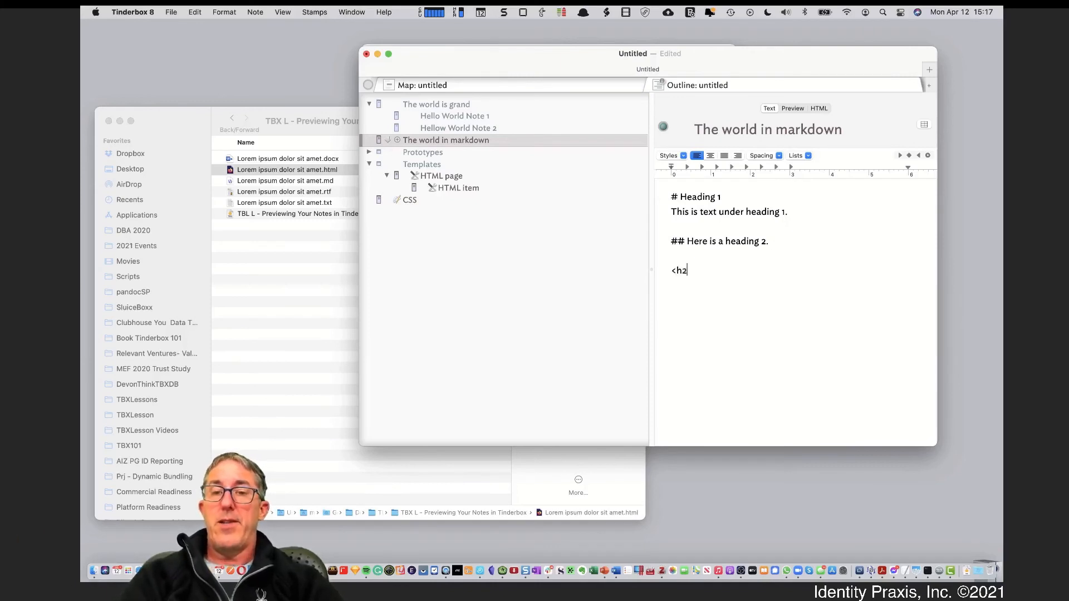
pyautogui.write('>H')
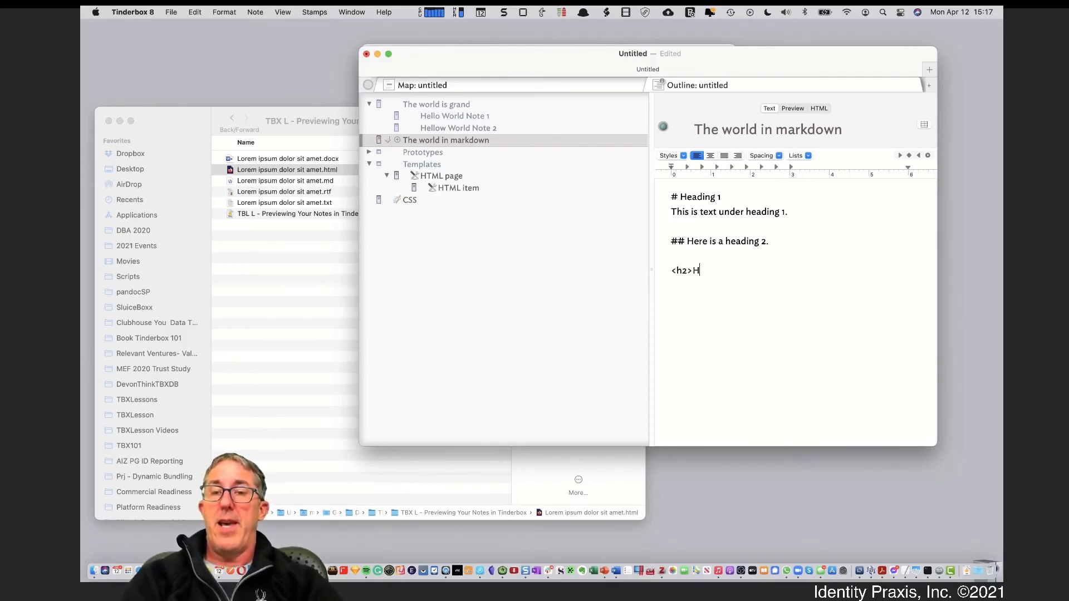
pyautogui.write('ere is a heading 2 in ma')
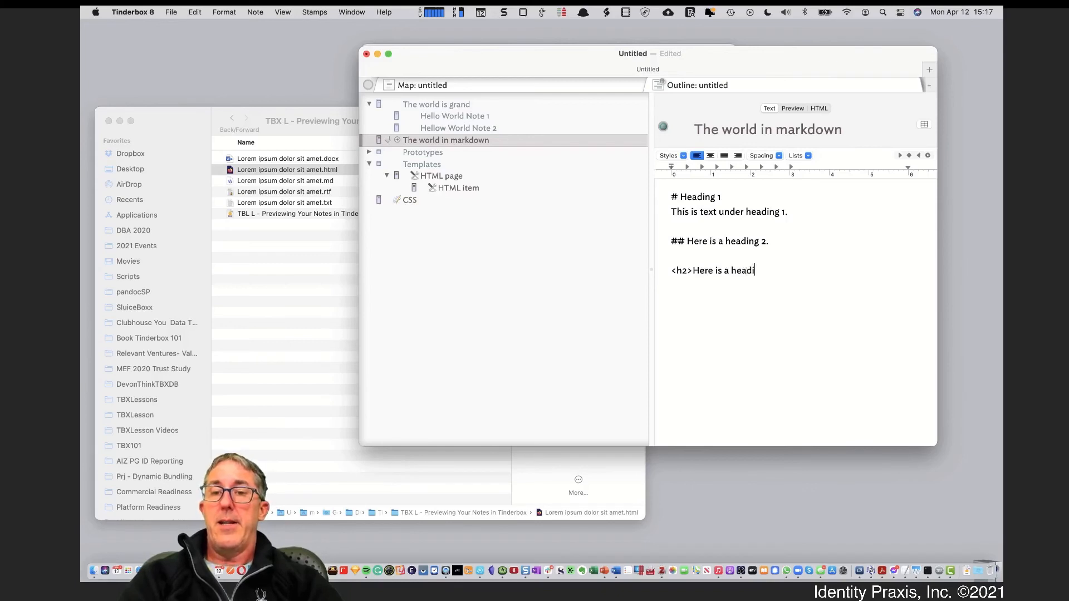
pyautogui.press('BackSpace')
pyautogui.press('BackSpace')
pyautogui.write('H')
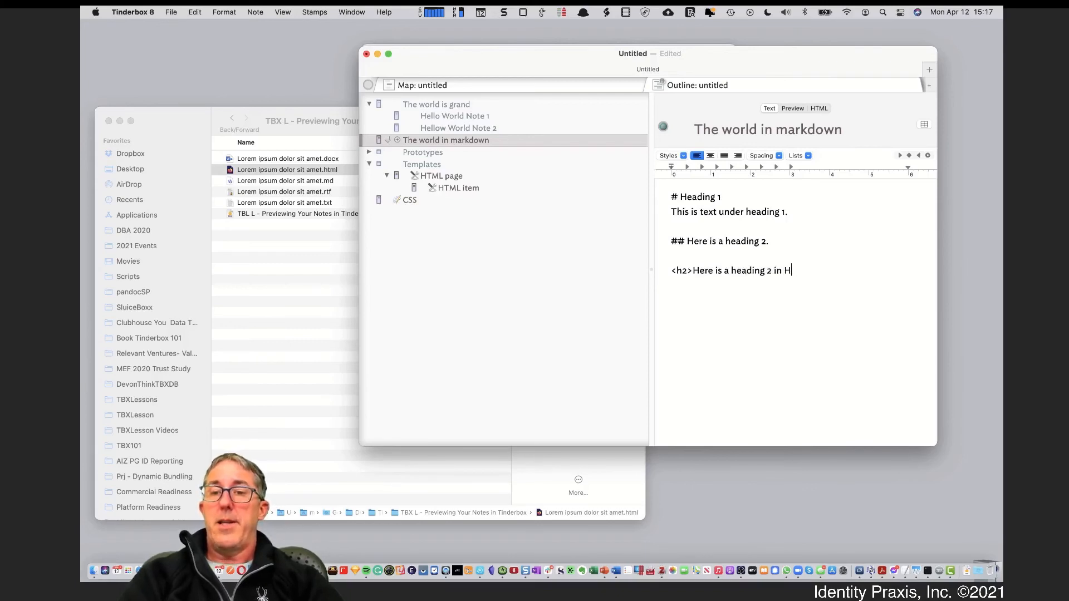
pyautogui.write('TML,')
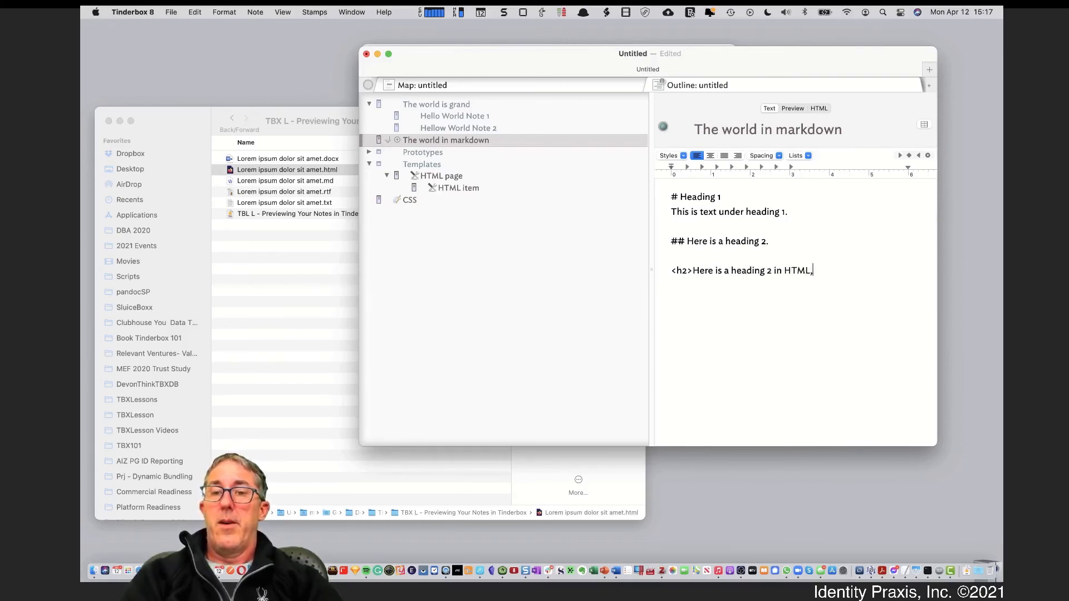
pyautogui.write('?')
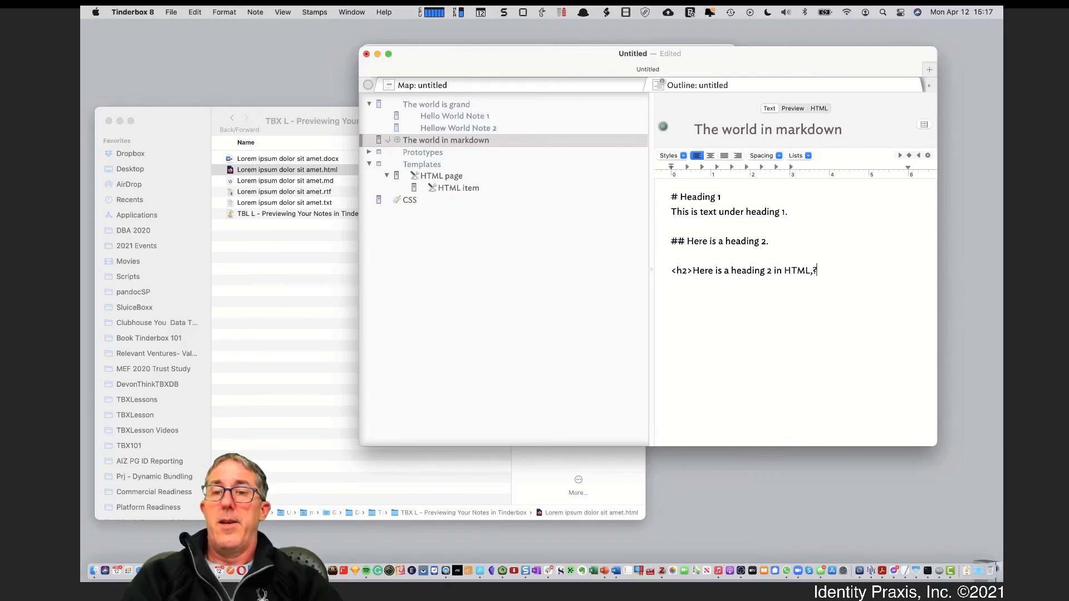
pyautogui.press('BackSpace')
pyautogui.write('/')
pyautogui.press('BackSpace')
pyautogui.press('BackSpace')
pyautogui.write('k')
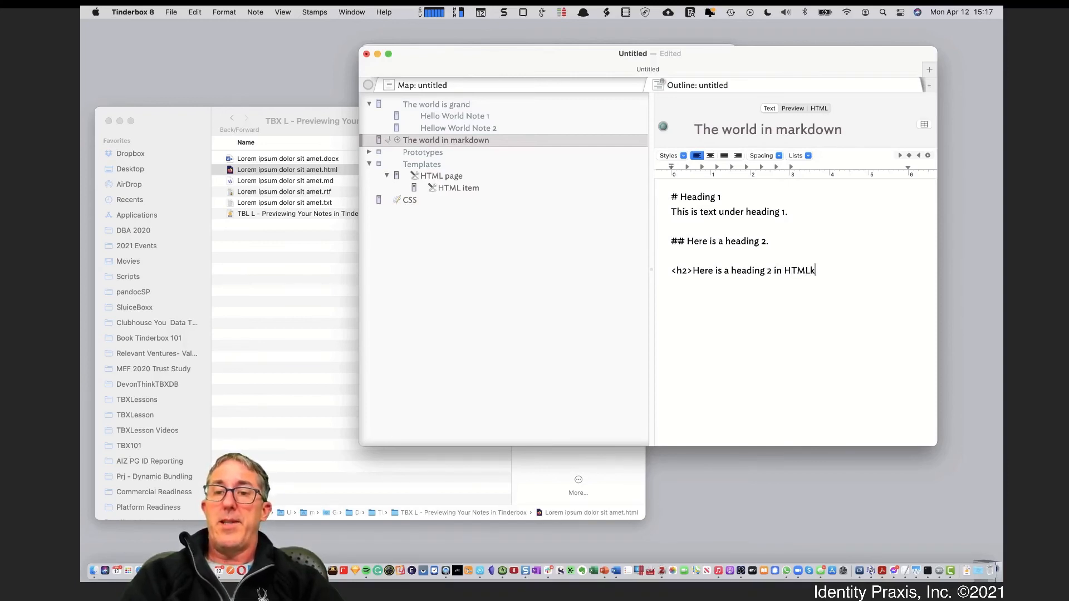
pyautogui.press('BackSpace')
pyautogui.write('</h1')
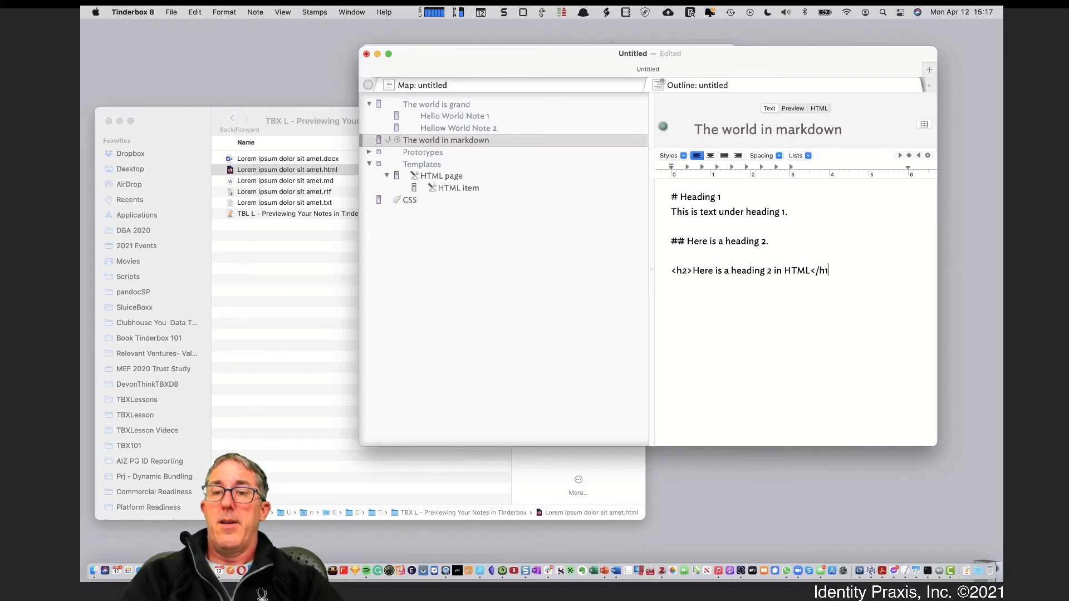
pyautogui.press('BackSpace')
pyautogui.write('2>')
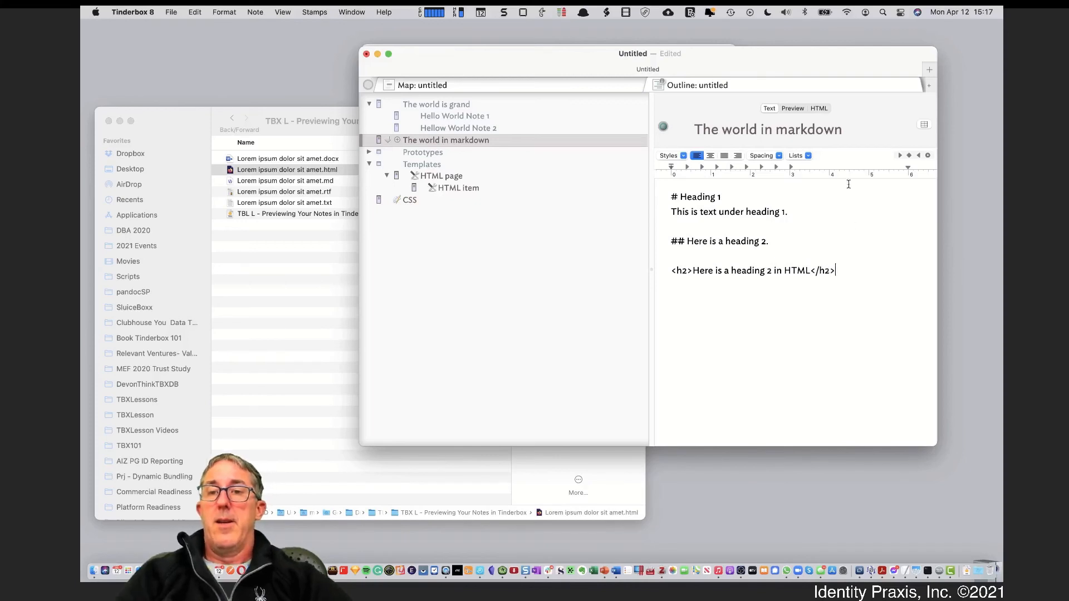
pyautogui.click(791, 108)
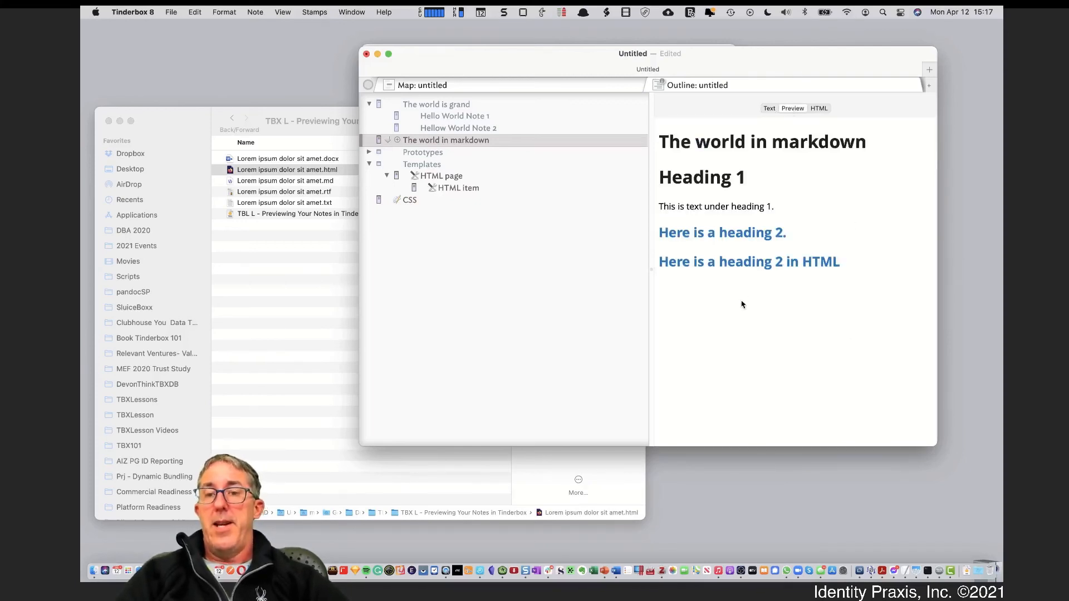
# Delete the <h2> HTML line and its blank line, checking Preview and HTML afterwards
pyautogui.click(768, 108)
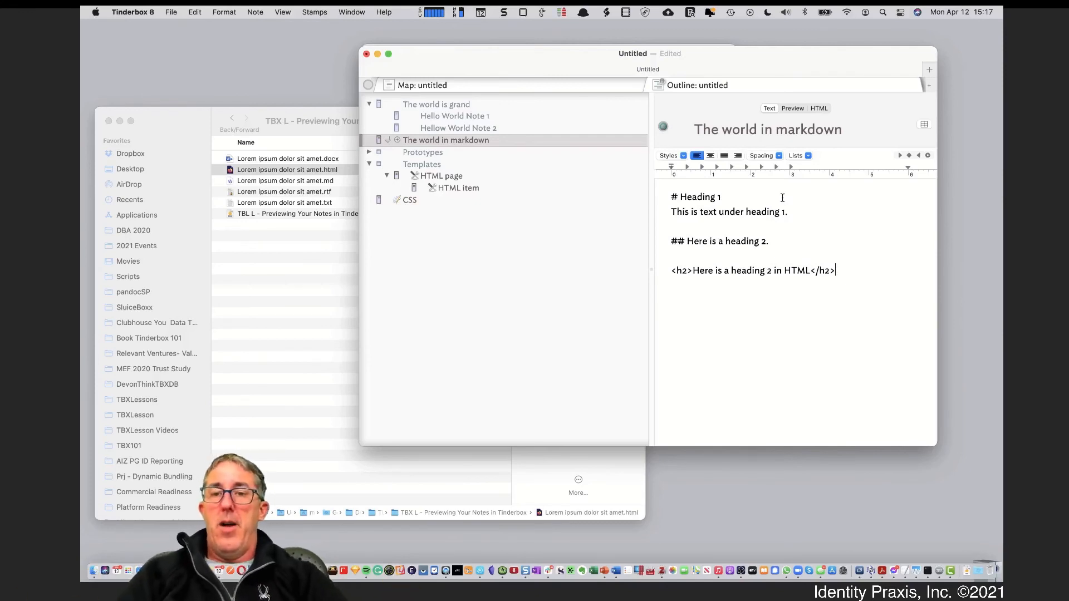
pyautogui.moveTo(680, 196); pyautogui.dragTo(707, 244)
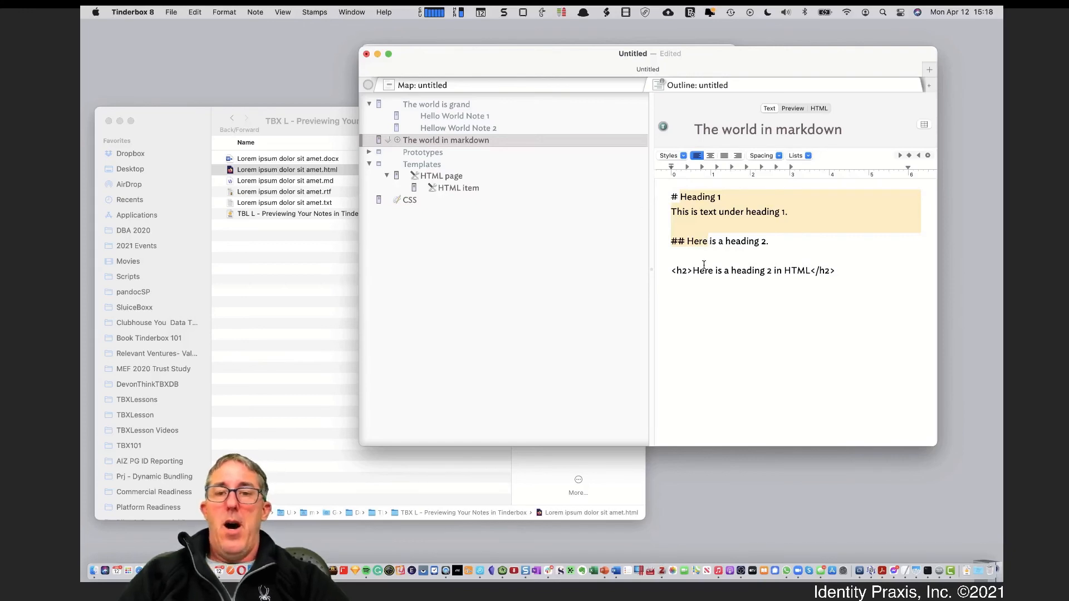
pyautogui.click(718, 277)
pyautogui.moveTo(847, 279); pyautogui.dragTo(670, 257)
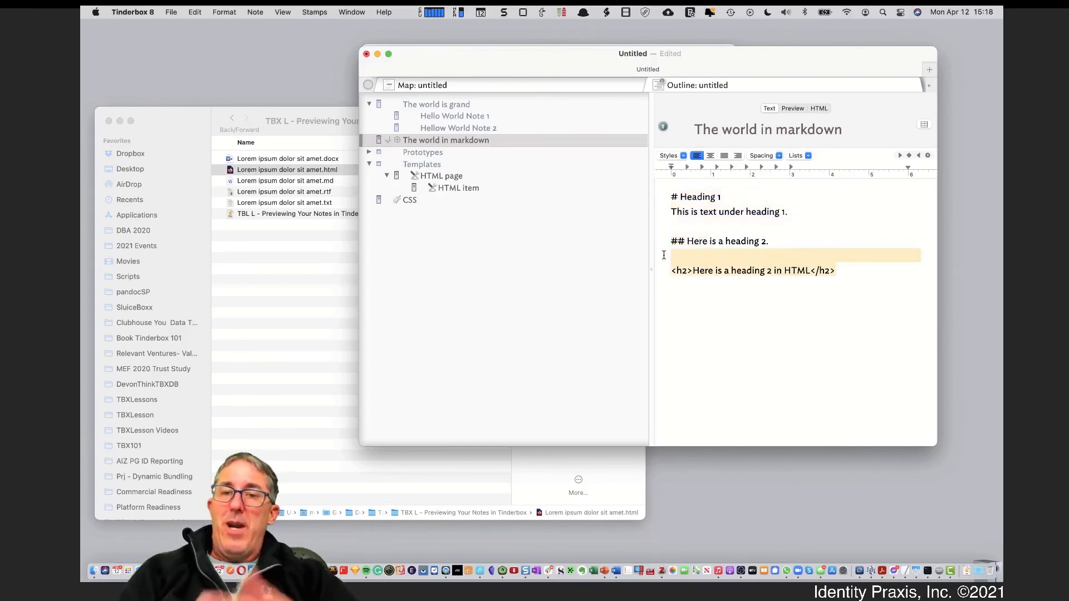
pyautogui.press('BackSpace')
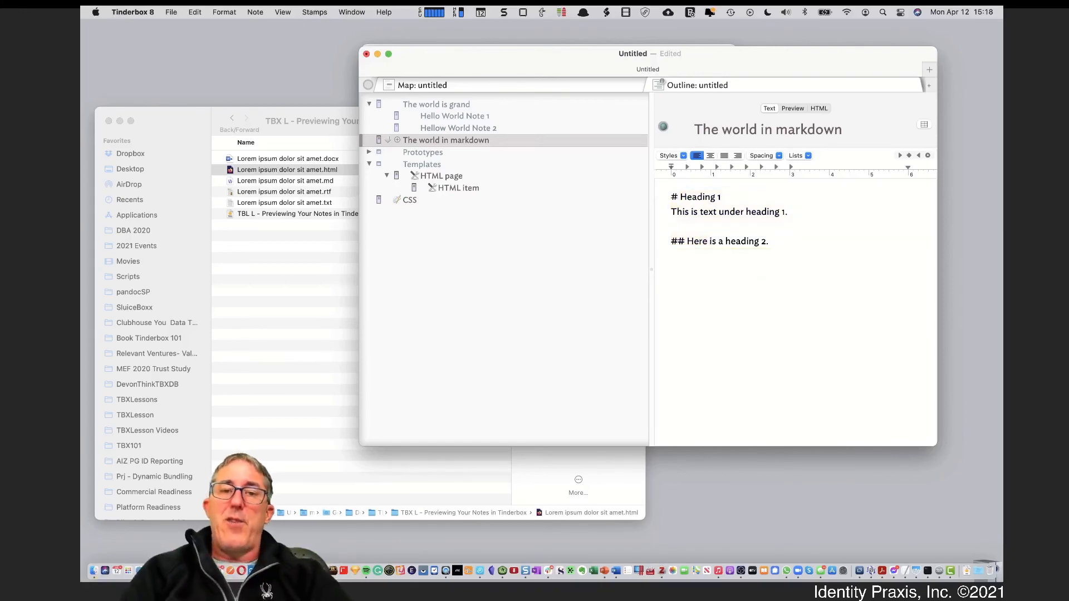
pyautogui.click(794, 112)
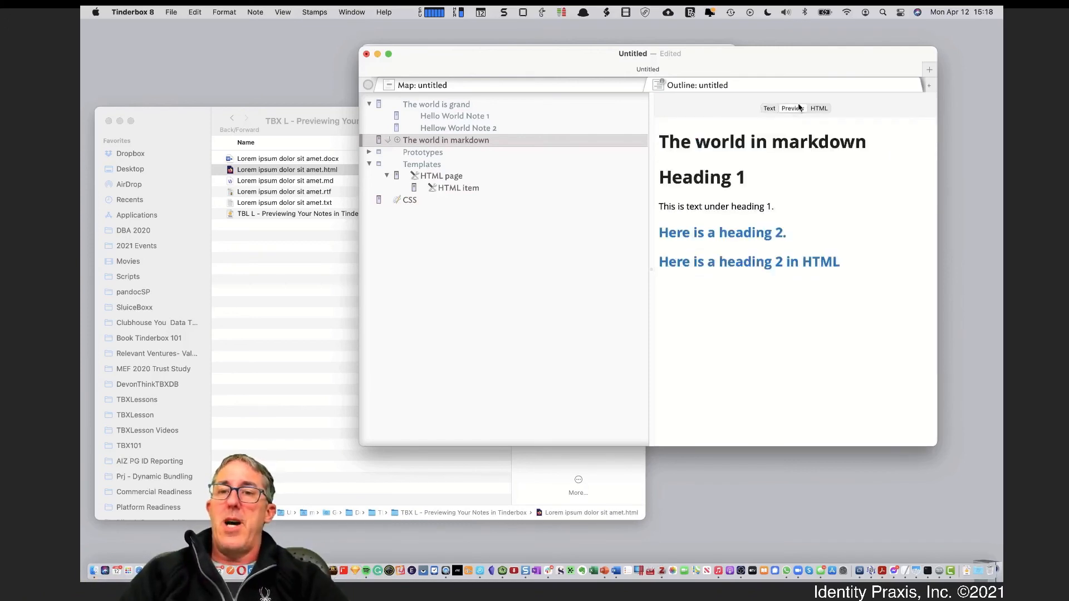
pyautogui.click(825, 111)
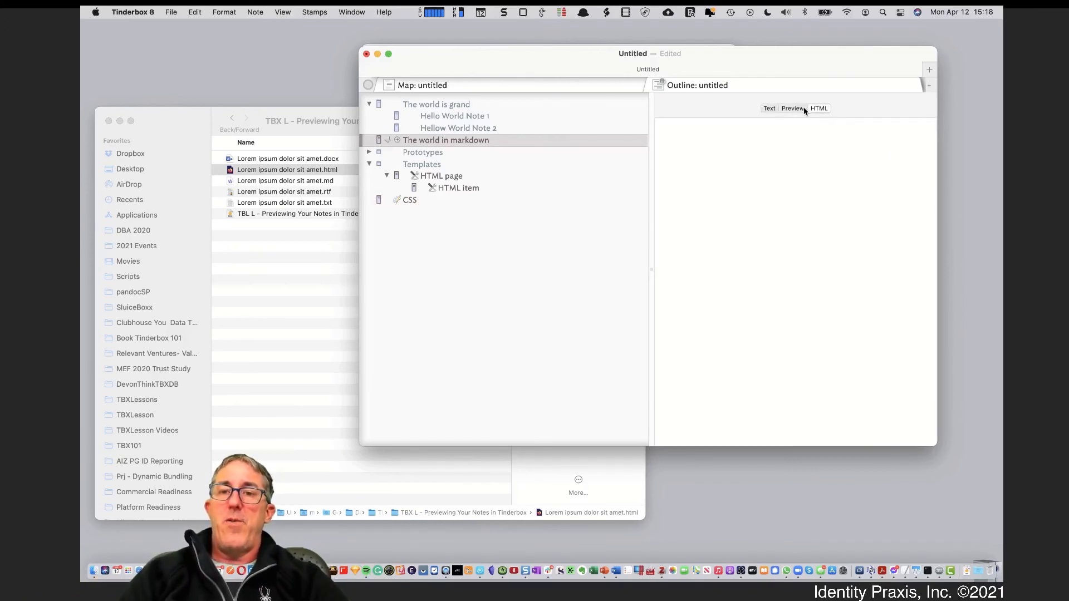
pyautogui.click(782, 110)
pyautogui.click(770, 109)
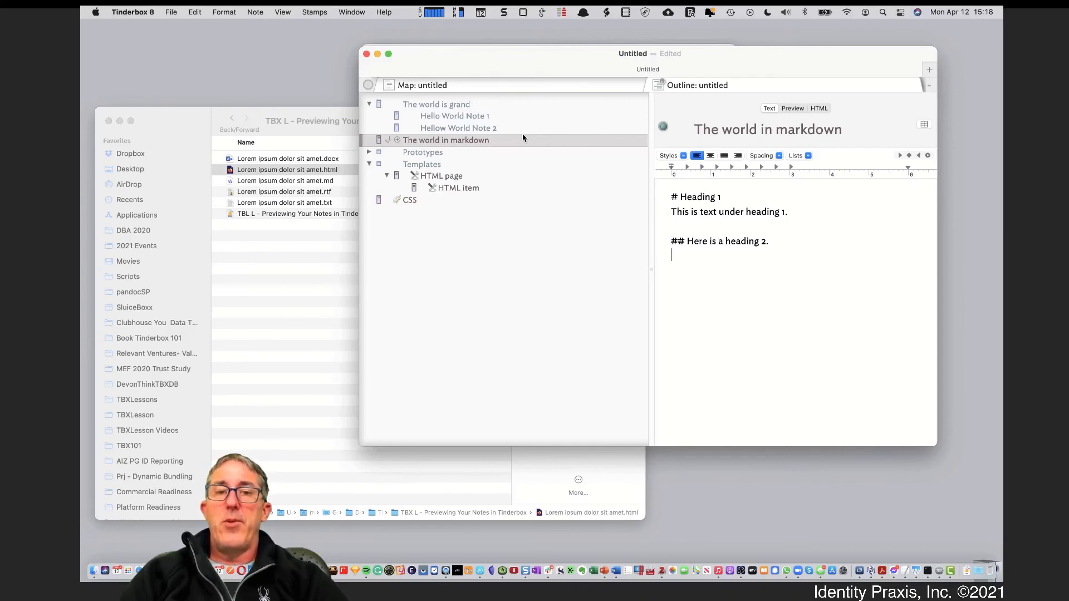
# View the CSS note's heading colour rules, then move the W3Schools Firefox window left
pyautogui.click(427, 203)
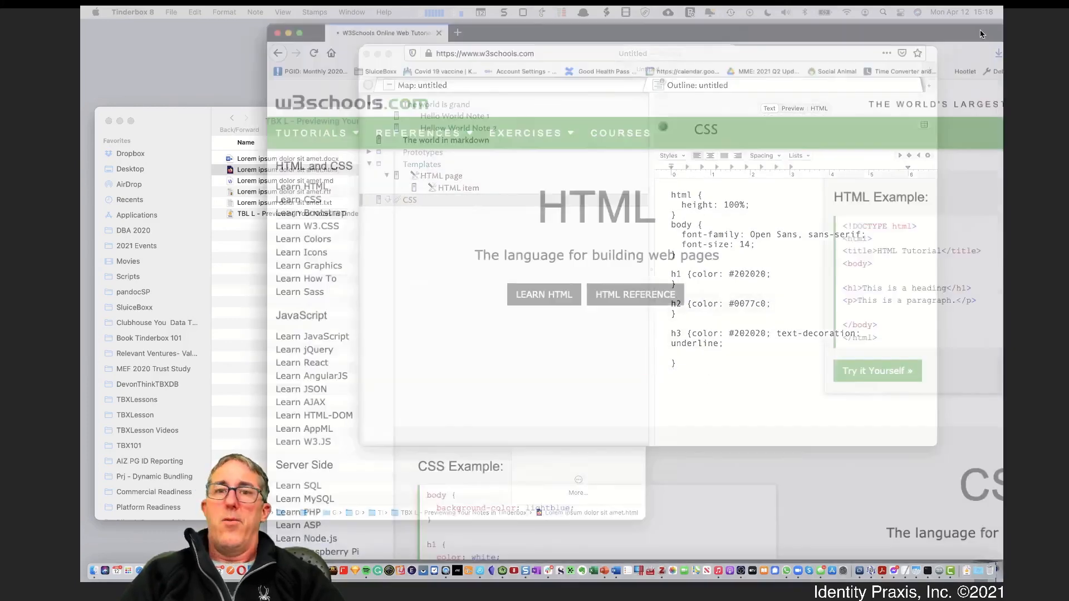
pyautogui.moveTo(980, 29); pyautogui.dragTo(825, 47)
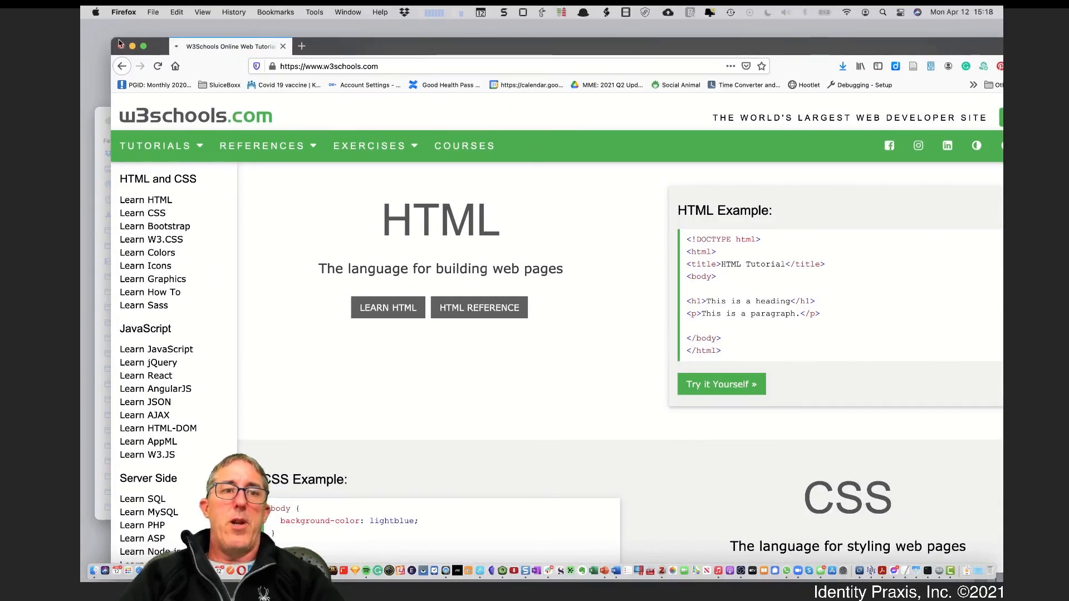
# Shrink and reposition the Firefox window, dismiss the trackers popup, and open a new tab
pyautogui.moveTo(122, 42); pyautogui.dragTo(383, 168)
pyautogui.moveTo(619, 175); pyautogui.dragTo(378, 87)
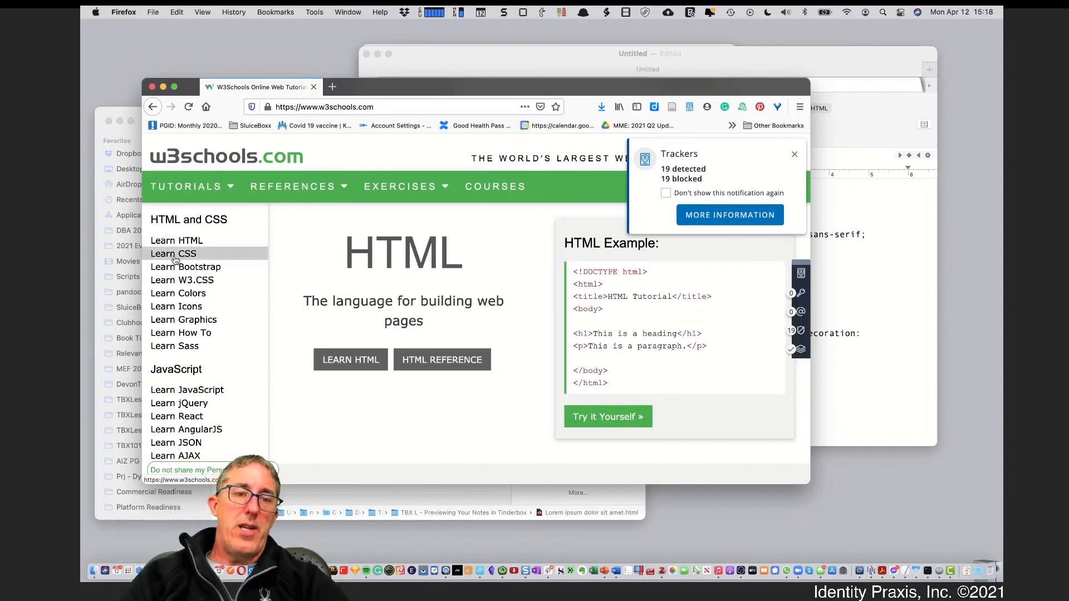
pyautogui.click(794, 155)
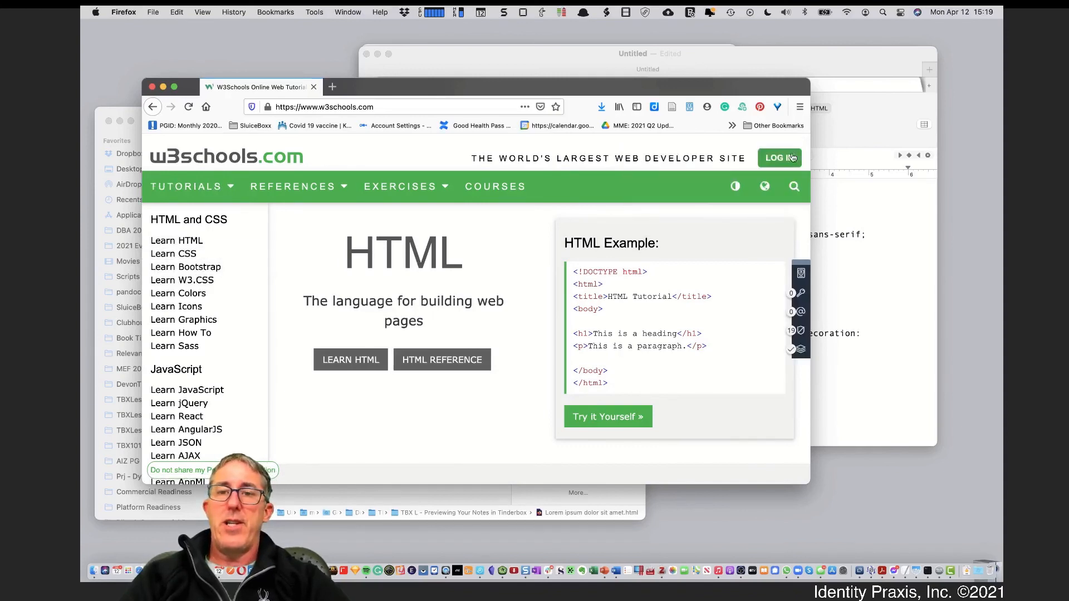
pyautogui.click(335, 107)
pyautogui.click(332, 87)
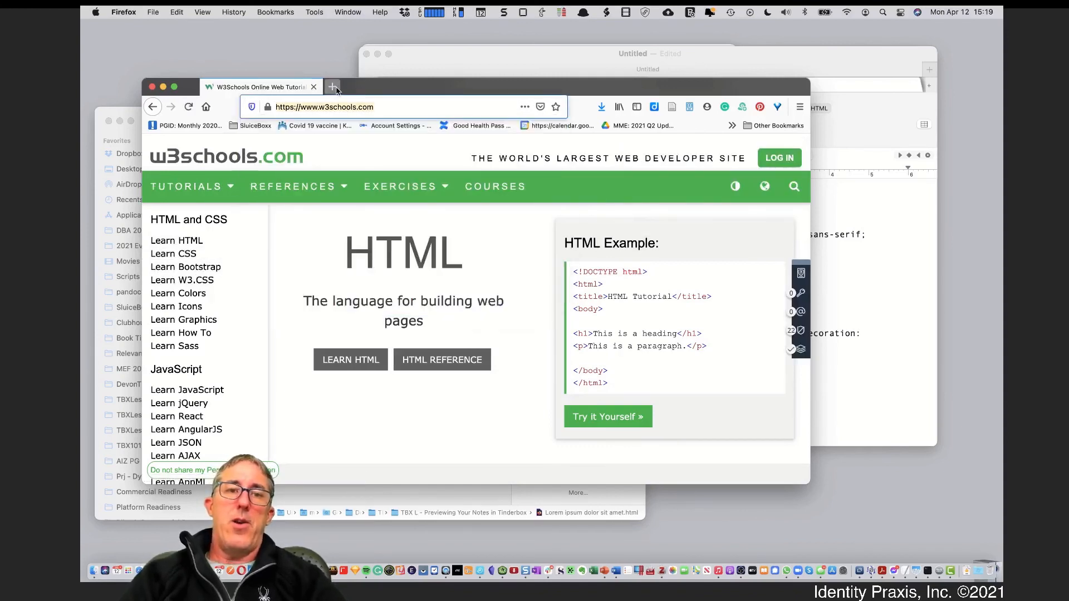
# Search for 'common markdown cheat sheet' and open the Markdown Guide cheat sheet
pyautogui.write('commonmark')
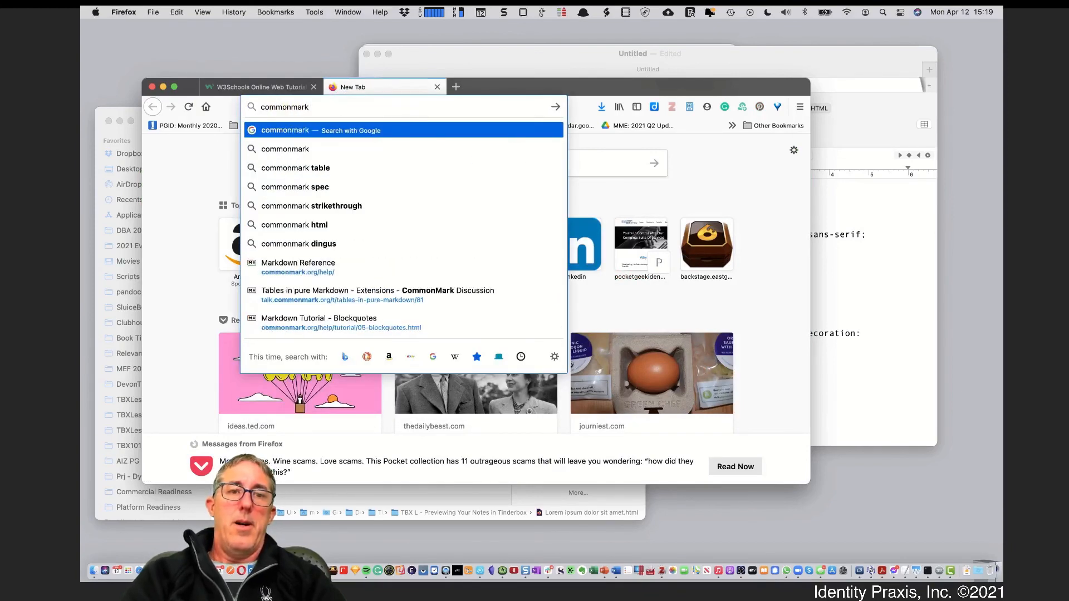
pyautogui.press('BackSpace')
pyautogui.press('BackSpace')
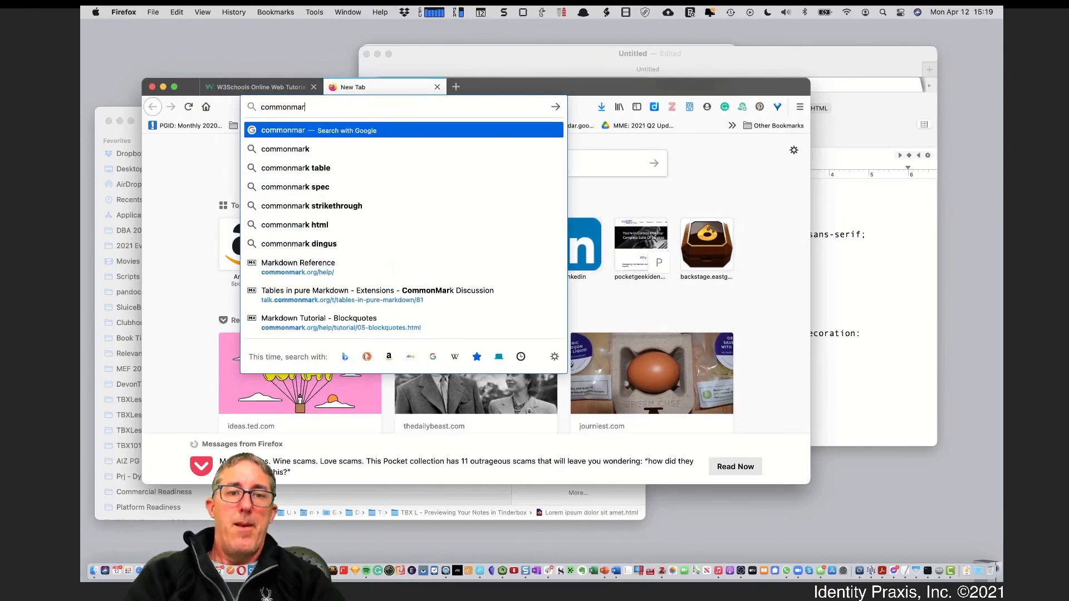
pyautogui.press('BackSpace')
pyautogui.press('BackSpace')
pyautogui.press('BackSpace')
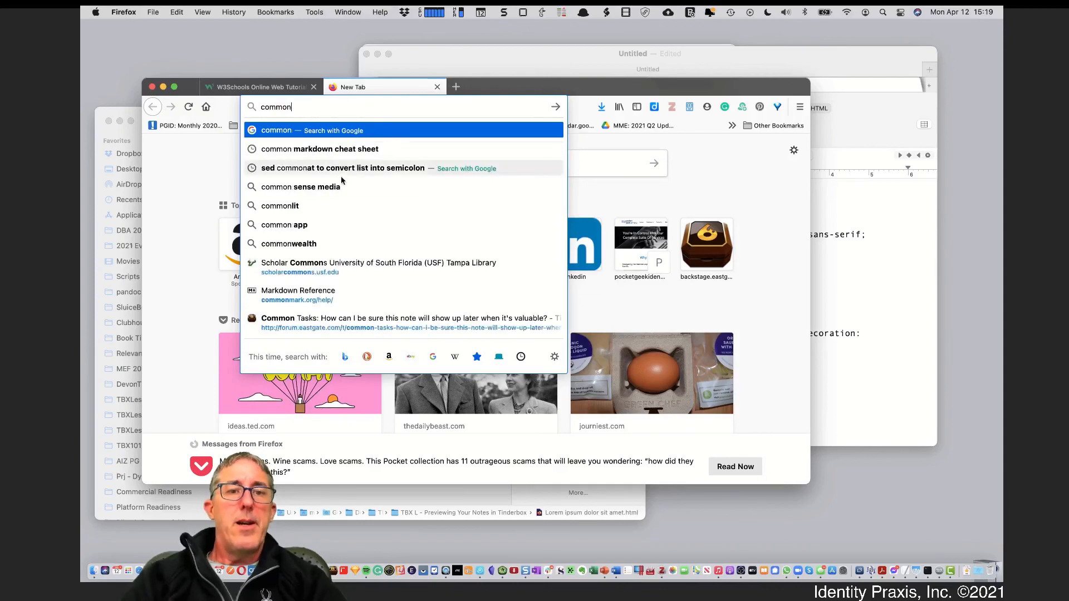
pyautogui.click(341, 152)
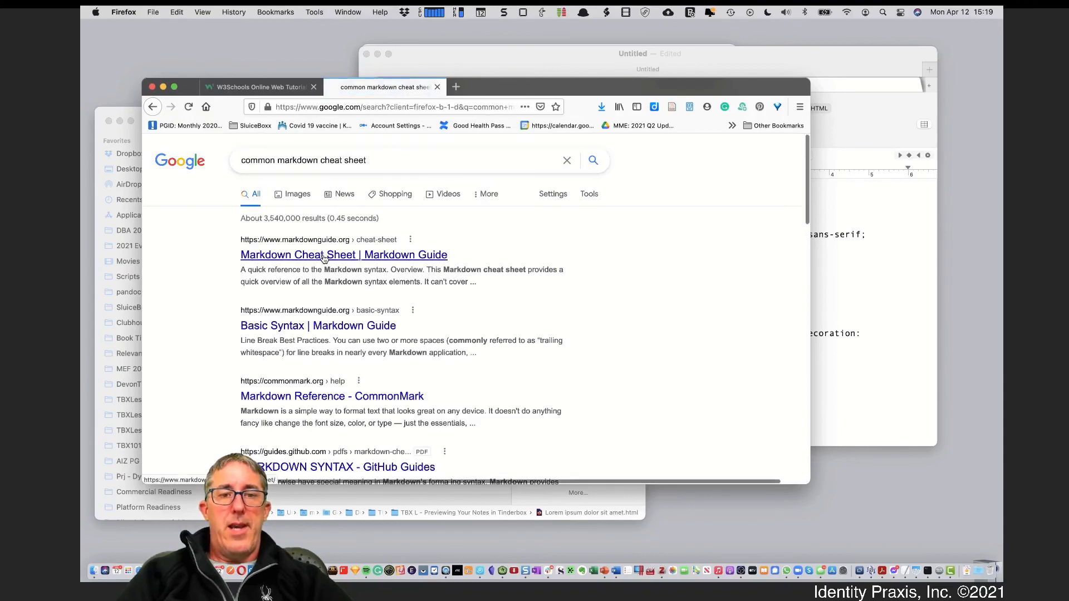
pyautogui.click(324, 257)
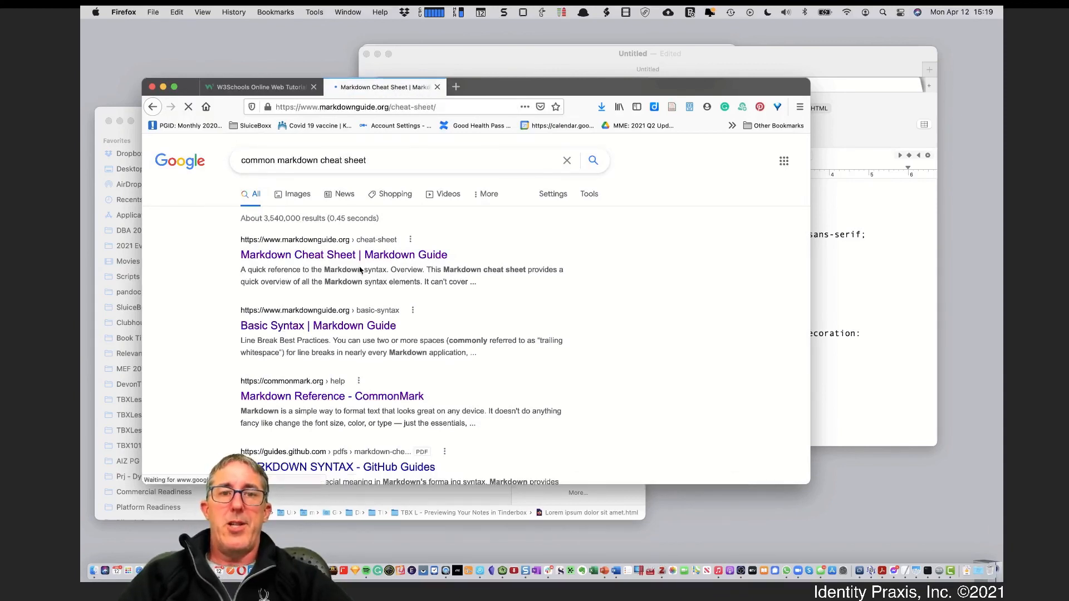
# Scroll through the cheat sheet's basic syntax tables for headings and emphasis
pyautogui.scroll(-5, 403, 373)
pyautogui.scroll(-3, 403, 373)
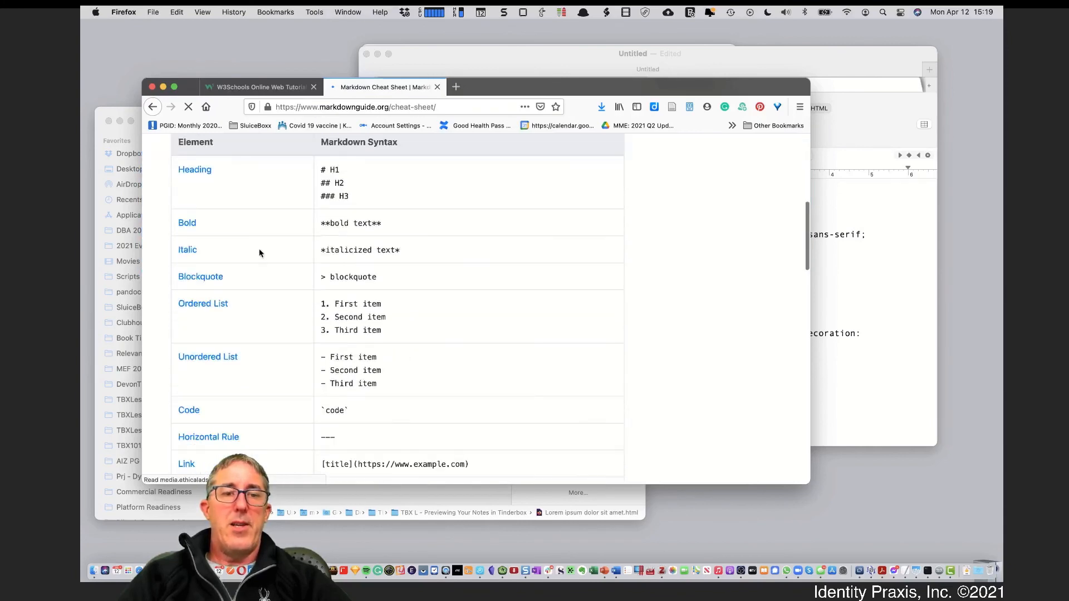
pyautogui.scroll(-1, 282, 357)
pyautogui.scroll(-5, 283, 359)
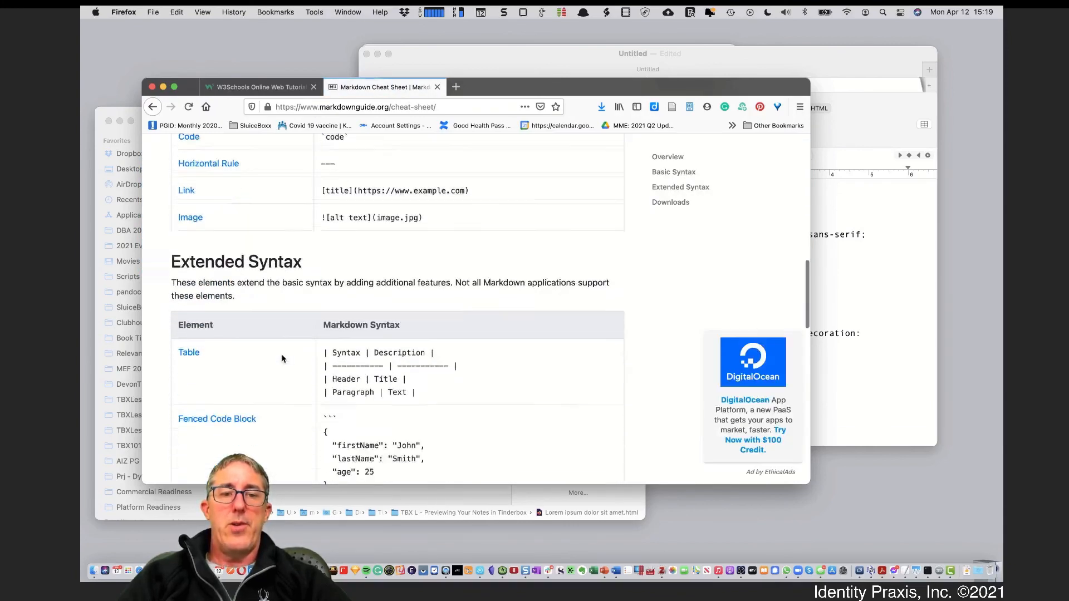
pyautogui.scroll(4, 282, 359)
pyautogui.scroll(1, 283, 359)
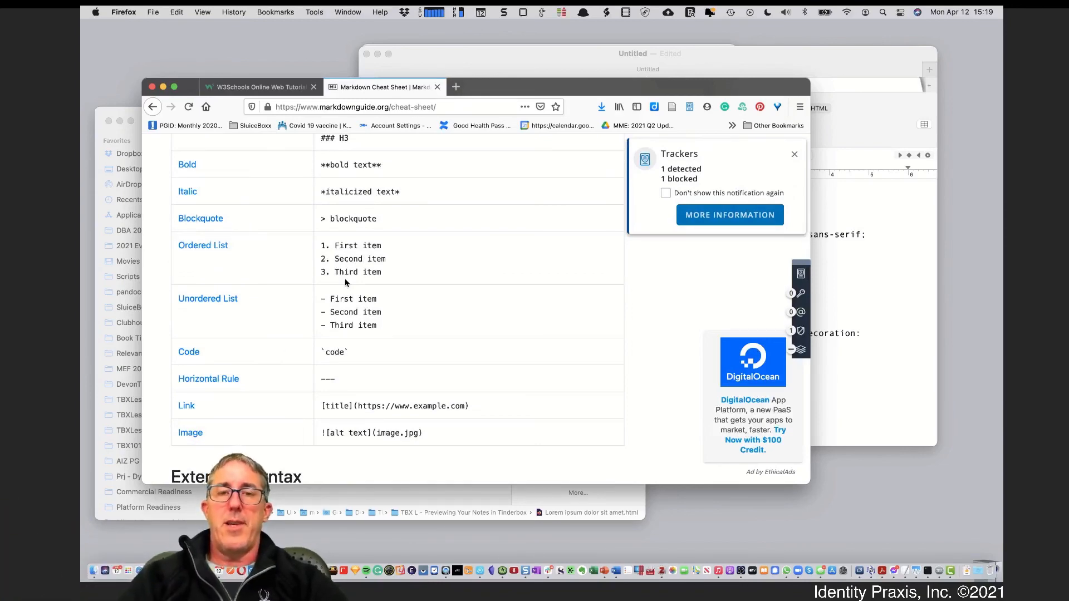
pyautogui.scroll(6, 341, 312)
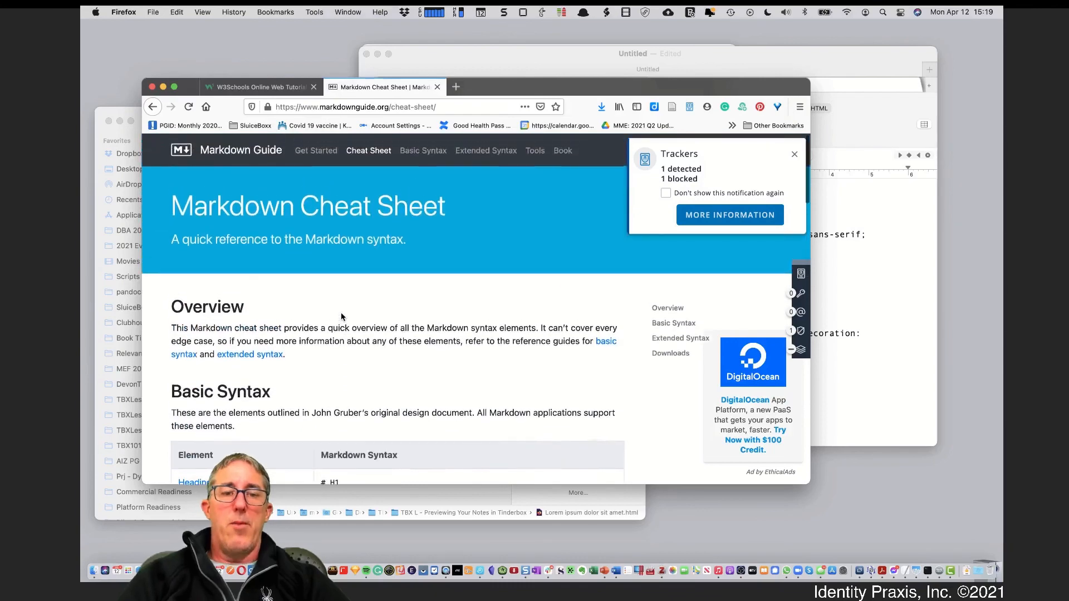
pyautogui.scroll(-3, 343, 315)
pyautogui.scroll(-3, 343, 315)
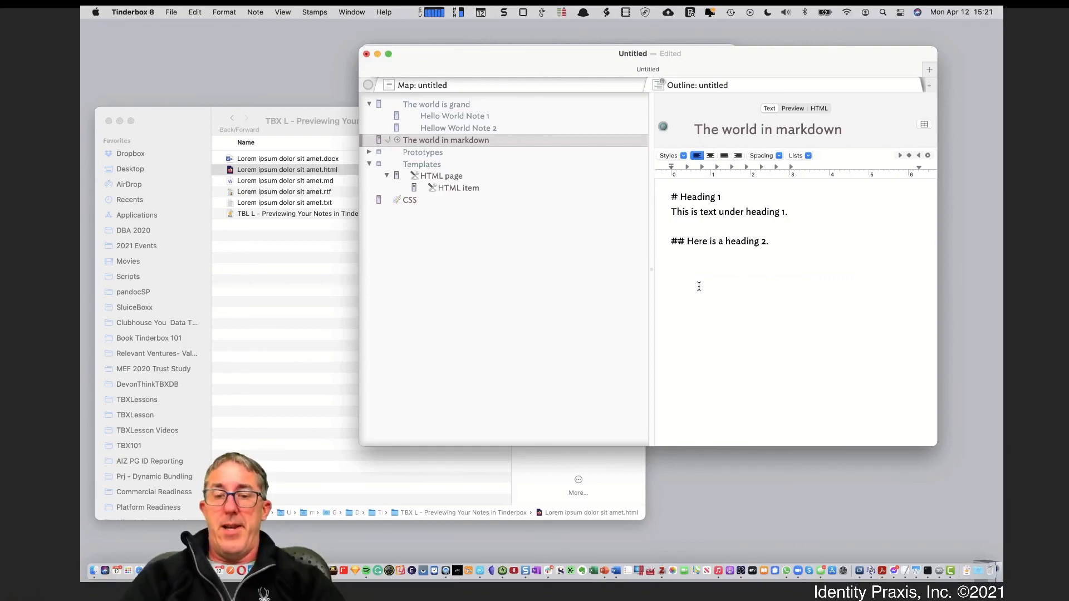
# Type the line 'This is red' in the note
pyautogui.write('This is read')
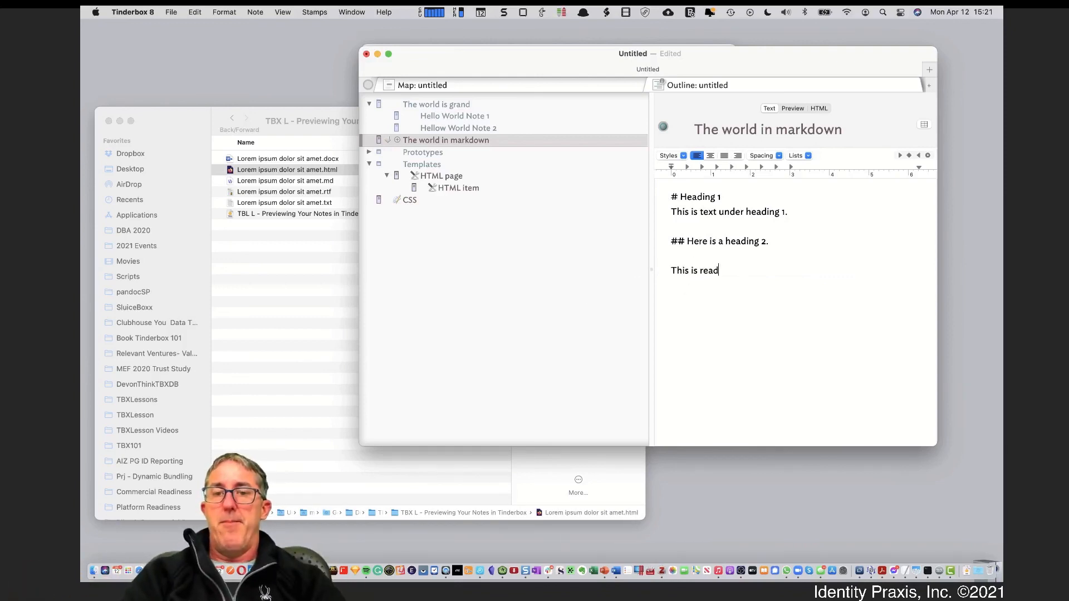
pyautogui.press('BackSpace')
pyautogui.press('BackSpace')
pyautogui.write('d')
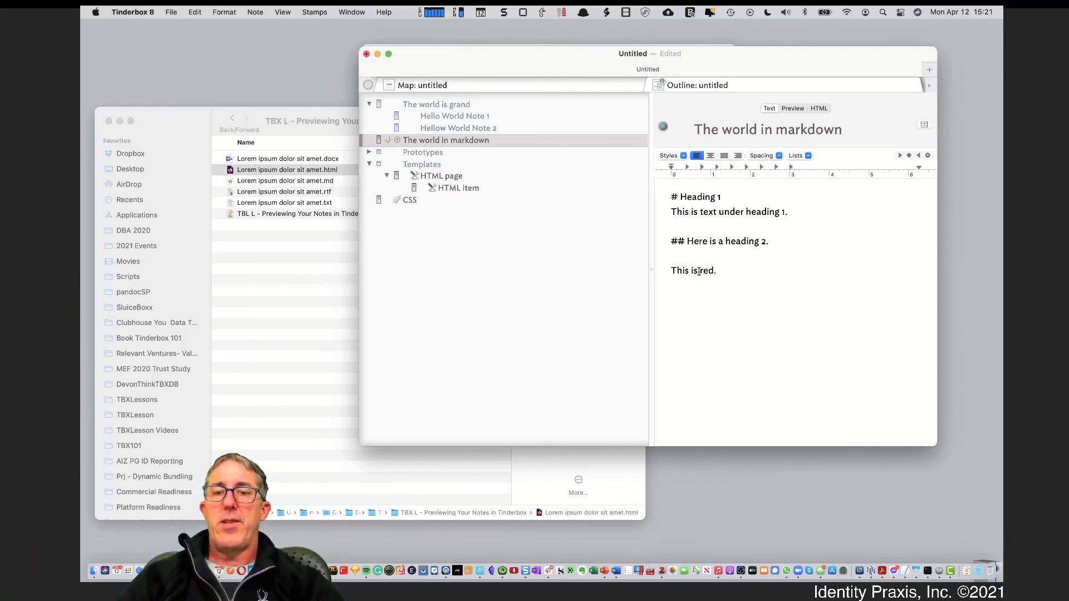
# Insert the opening tag <span style="color:red;"> before the word red
pyautogui.click(701, 271)
pyautogui.write('<a')
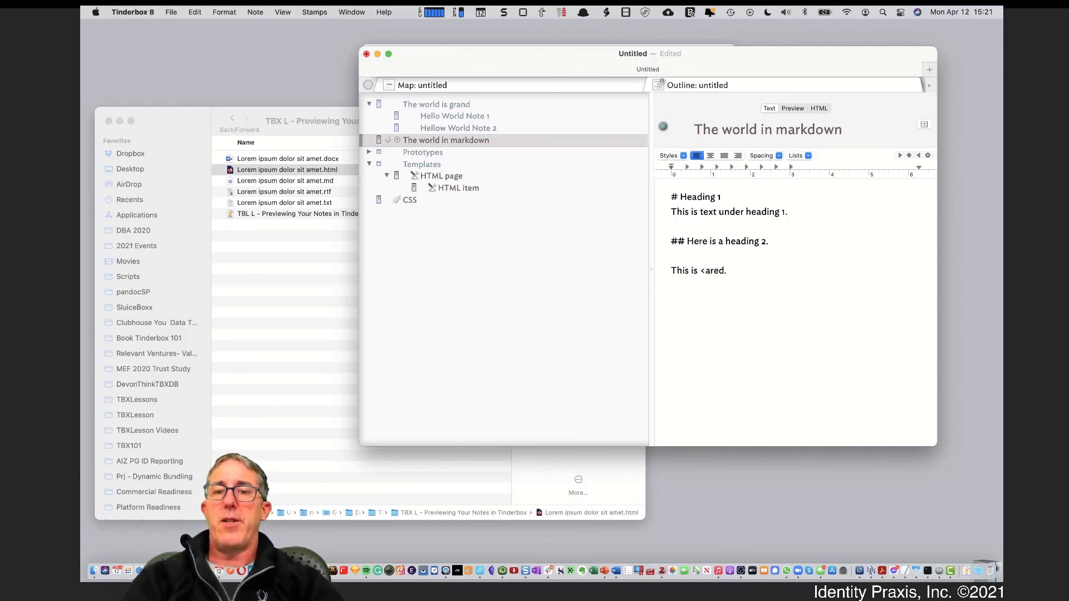
pyautogui.press('BackSpace')
pyautogui.write('span')
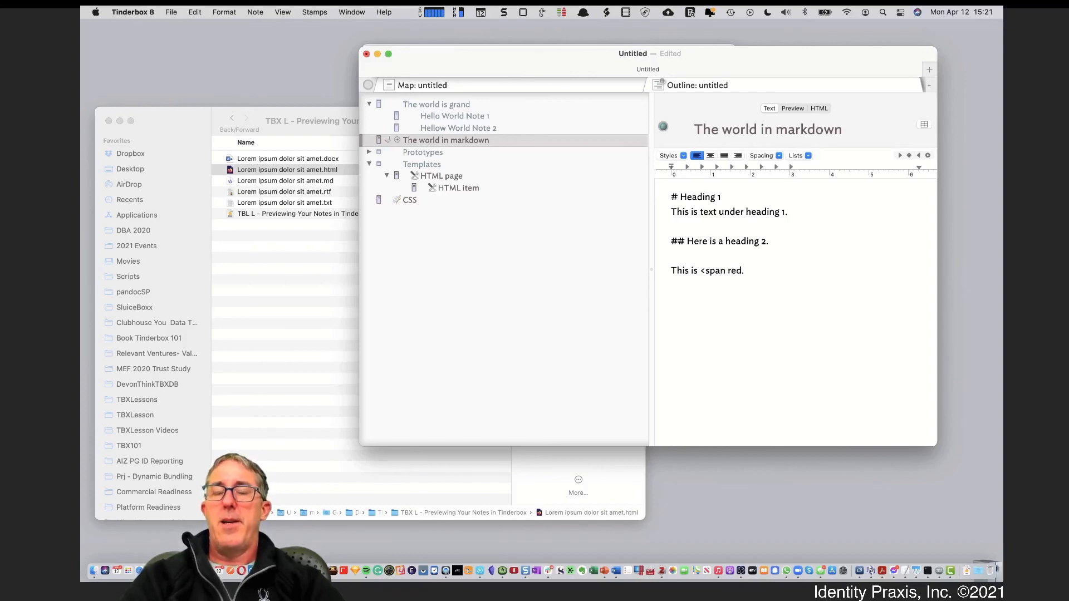
pyautogui.write(' style')
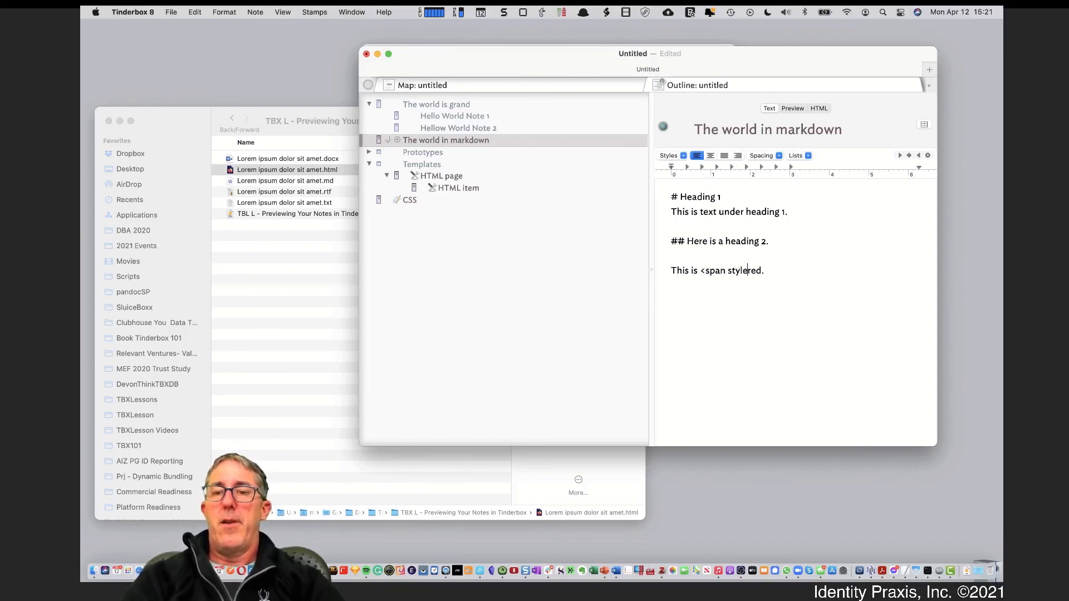
pyautogui.write('=')
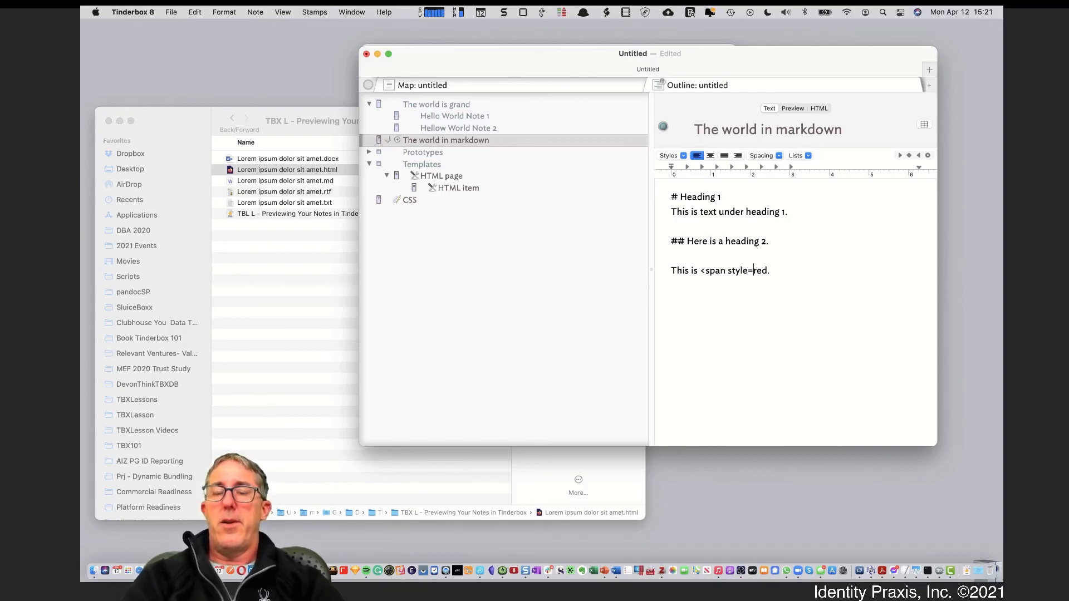
pyautogui.press('BackSpace')
pyautogui.press('BackSpace')
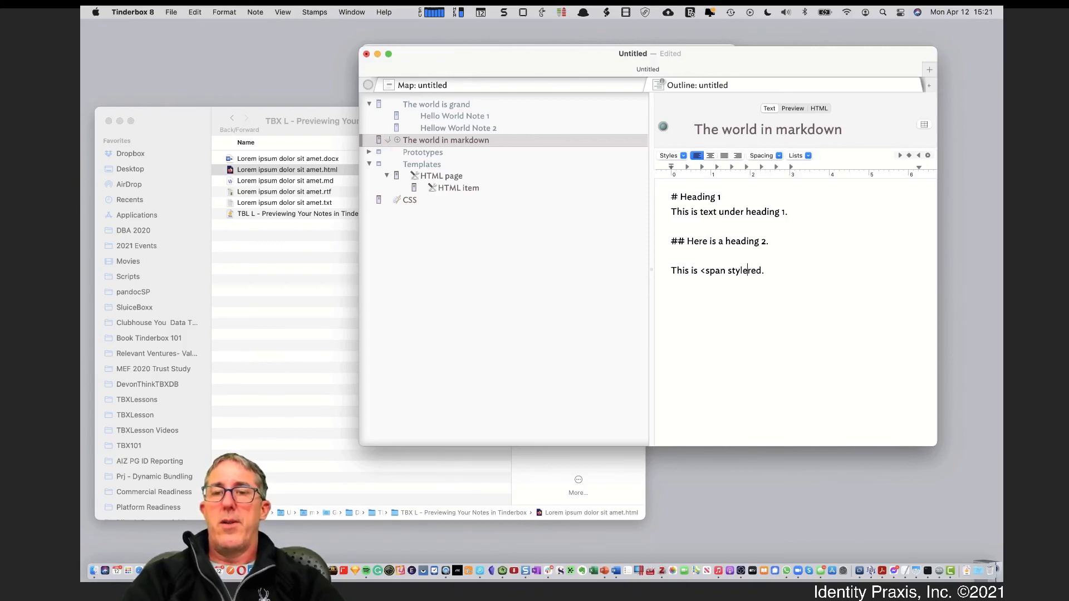
pyautogui.press('BackSpace')
pyautogui.write('le="')
pyautogui.press('BackSpace')
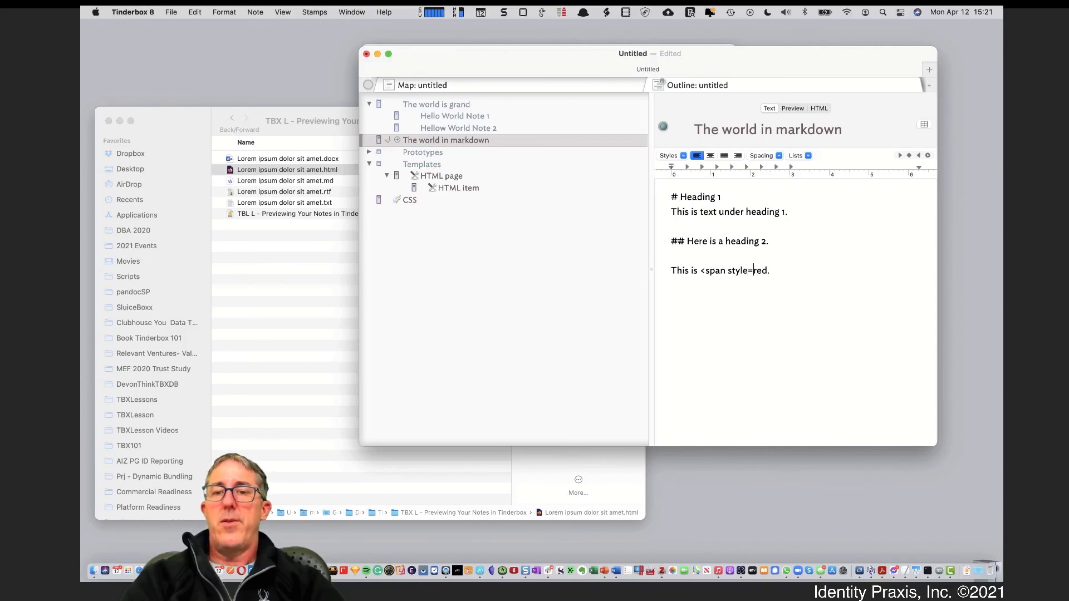
pyautogui.write('colore:')
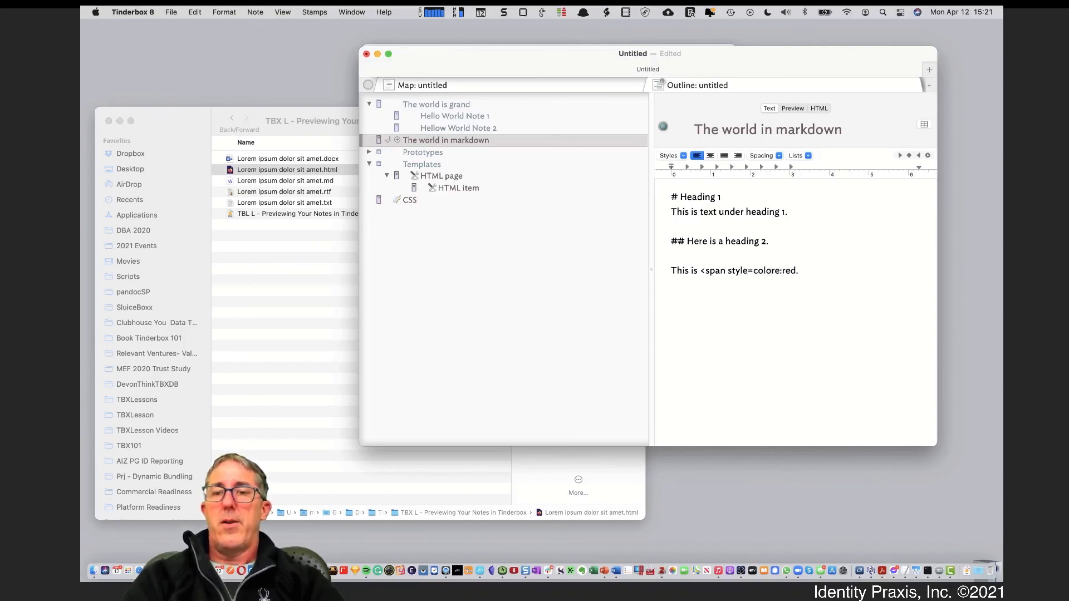
pyautogui.click(752, 269)
pyautogui.write('"')
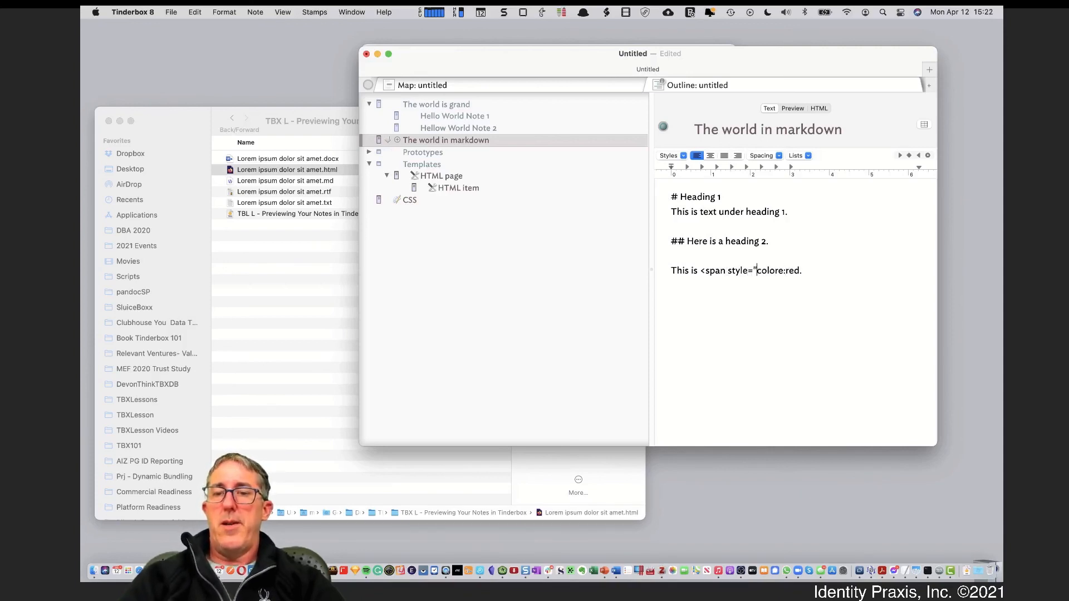
pyautogui.click(785, 270)
pyautogui.write('red')
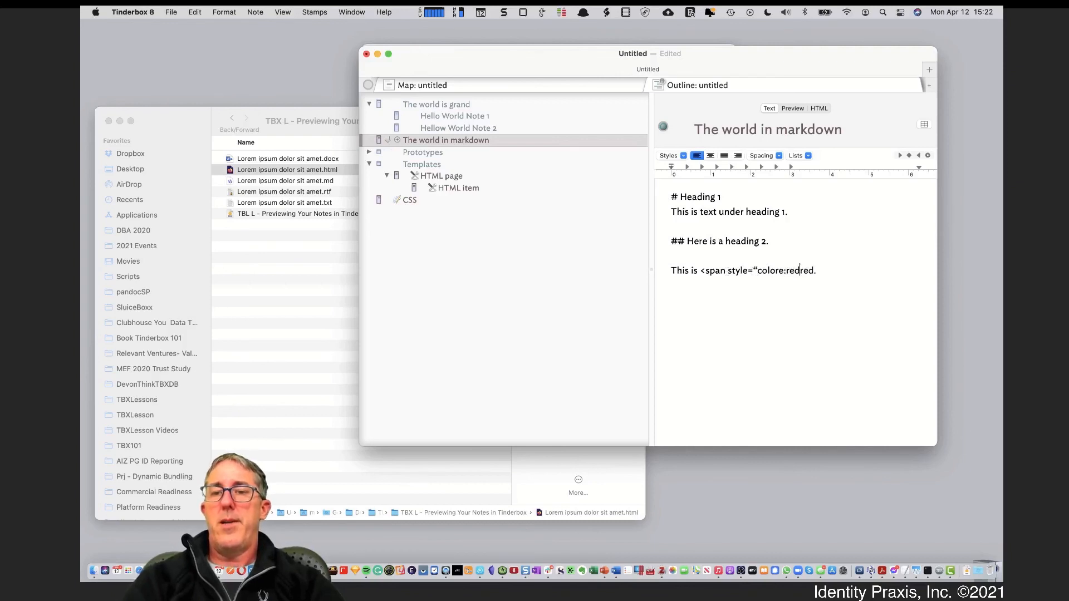
pyautogui.write(';">')
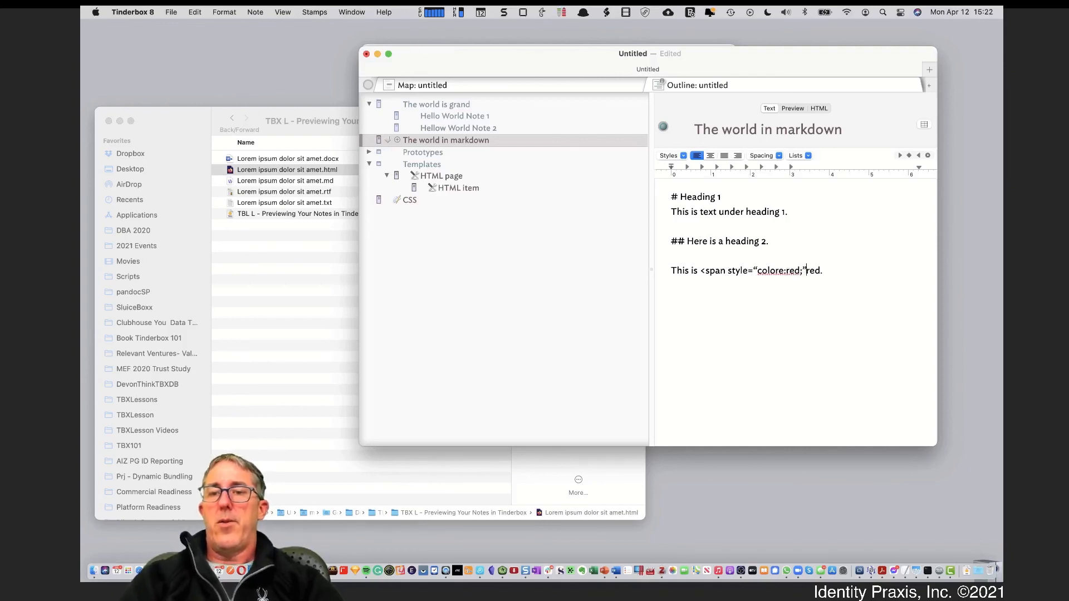
# Close the span with </span> after red, dropping the period, and preview the note
pyautogui.click(848, 271)
pyautogui.press('BackSpace')
pyautogui.write('</span>')
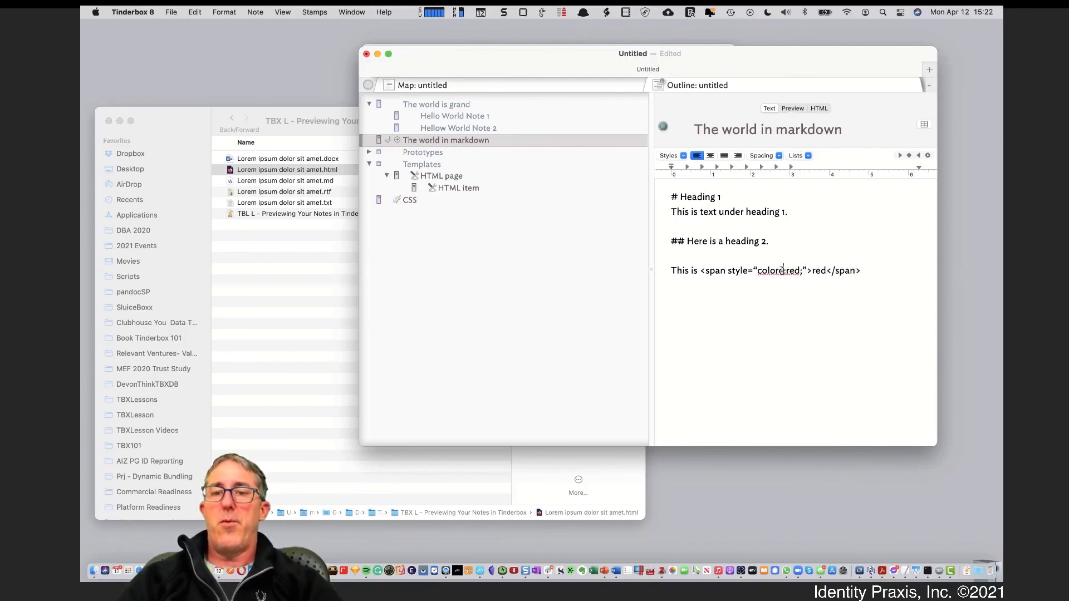
pyautogui.click(788, 108)
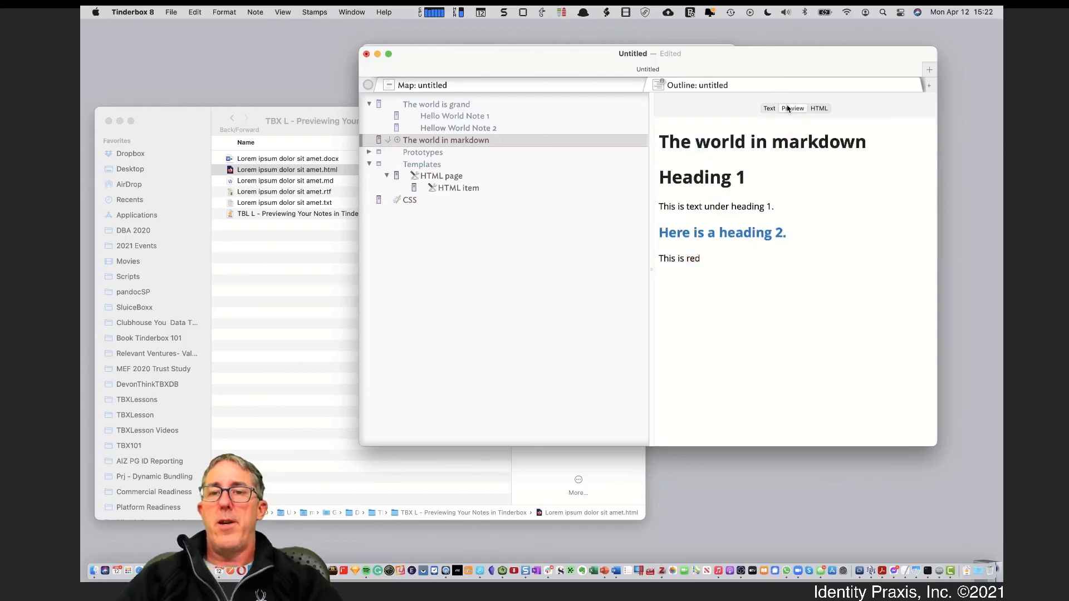
# Turn off Smart Quotes under Edit > Substitutions
pyautogui.click(769, 108)
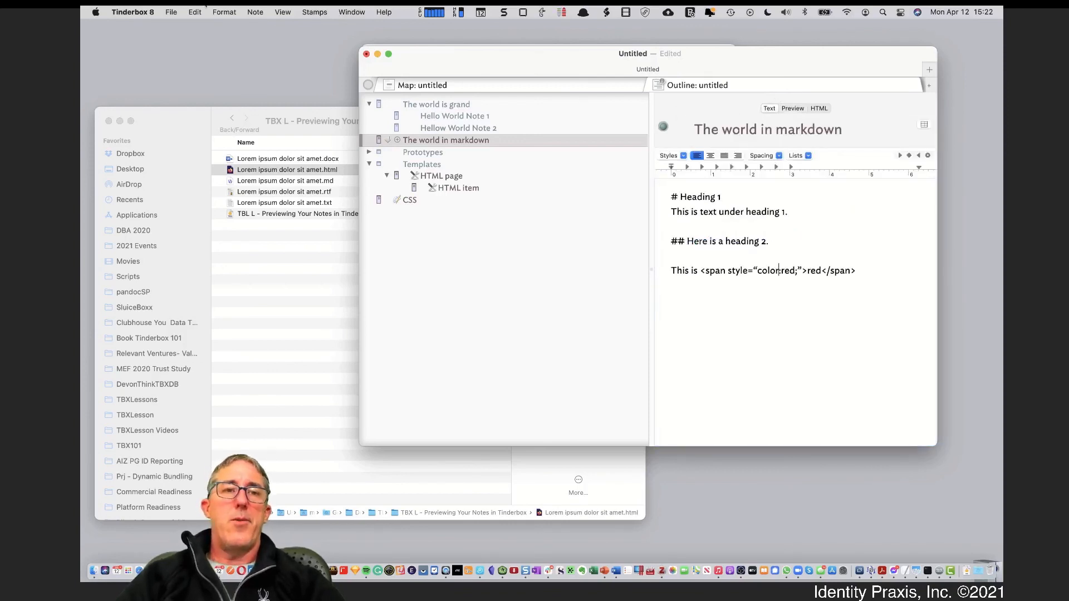
pyautogui.click(196, 12)
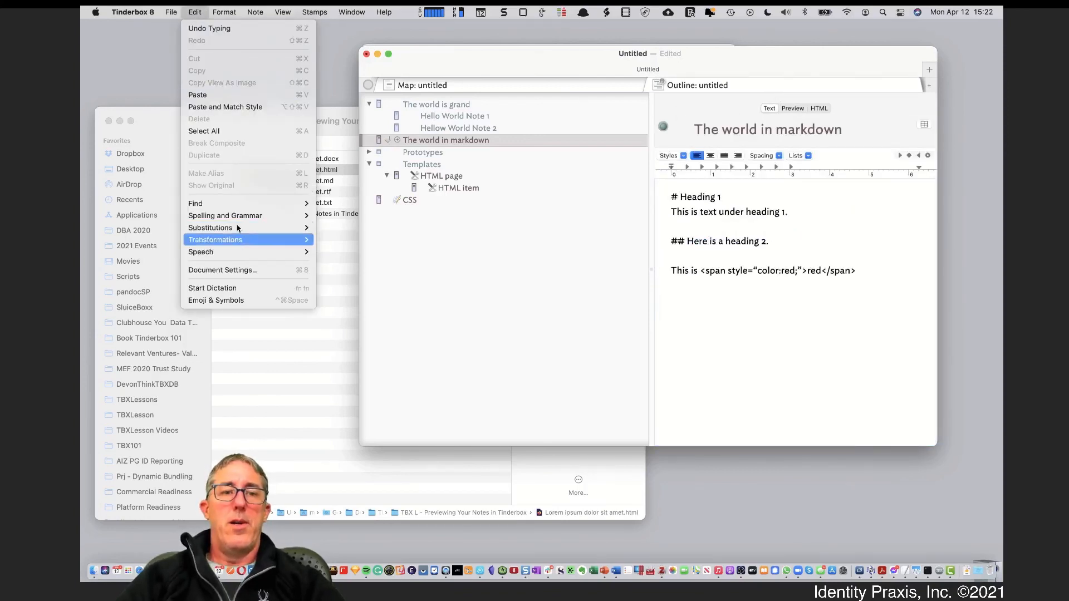
pyautogui.moveTo(237, 227)
pyautogui.click(349, 258)
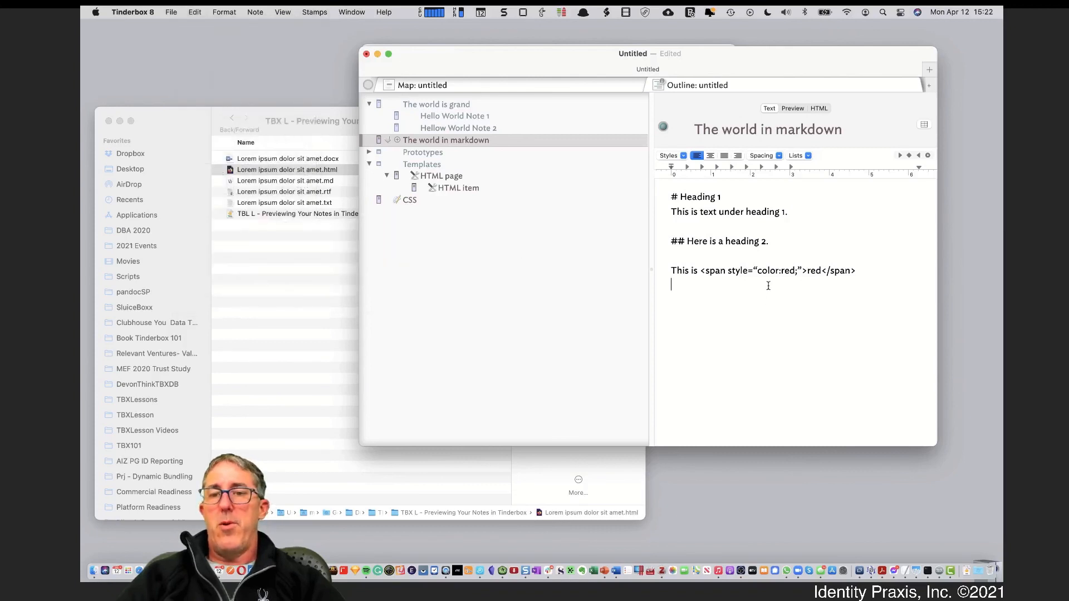
# Retype both span quotes as straight quotes and check that red renders red
pyautogui.press('BackSpace')
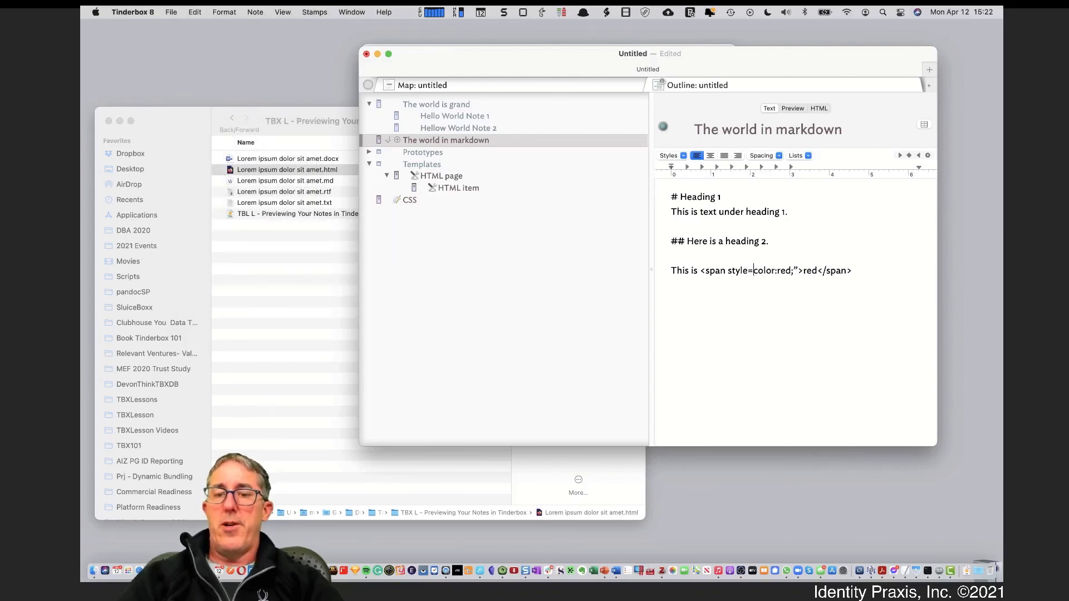
pyautogui.write('"')
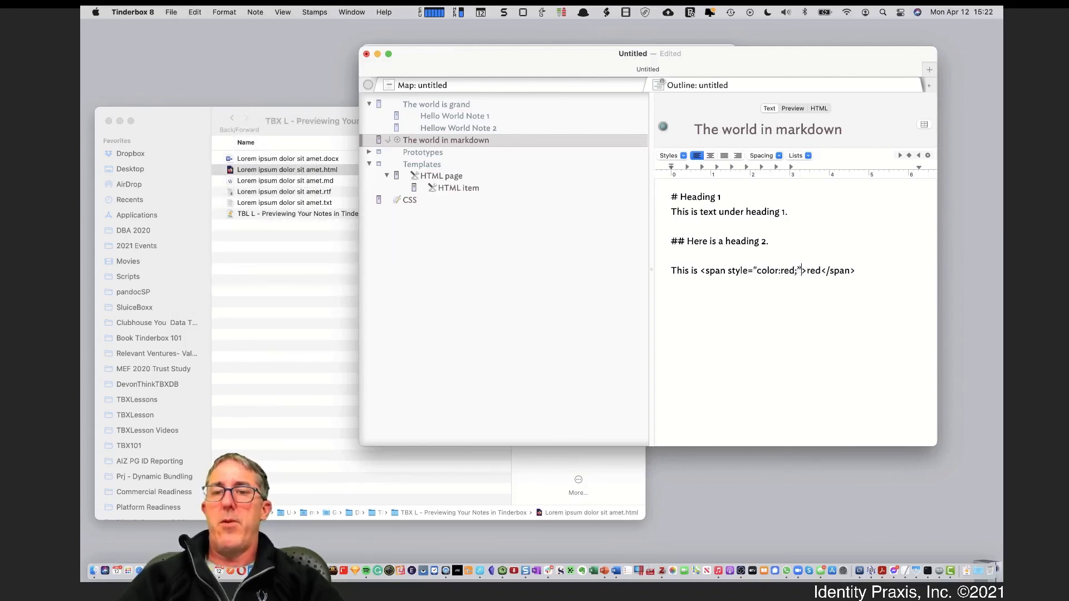
pyautogui.press('BackSpace')
pyautogui.write('"')
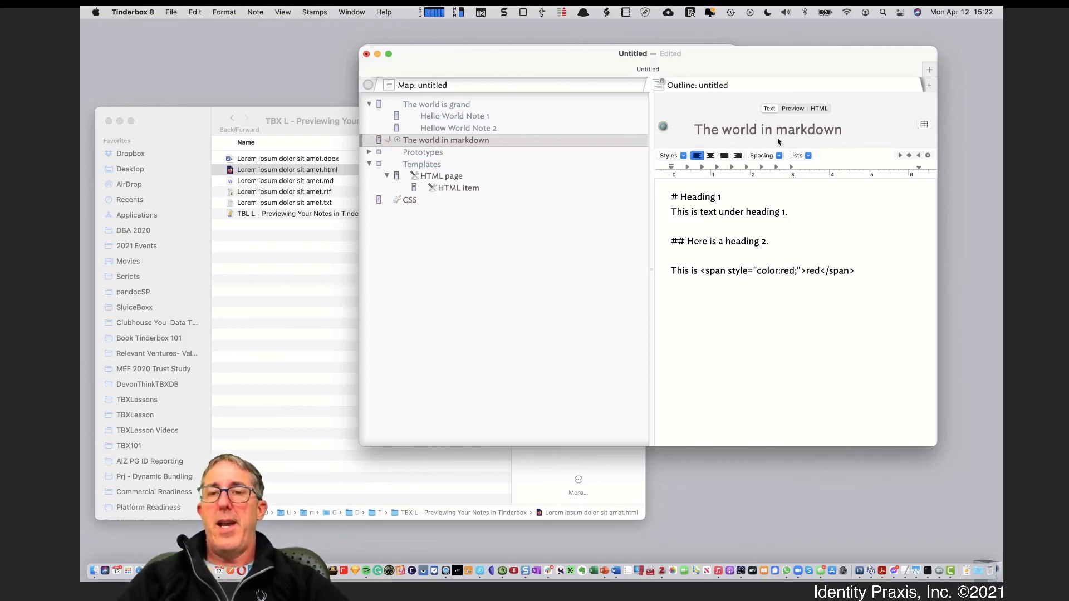
pyautogui.click(792, 109)
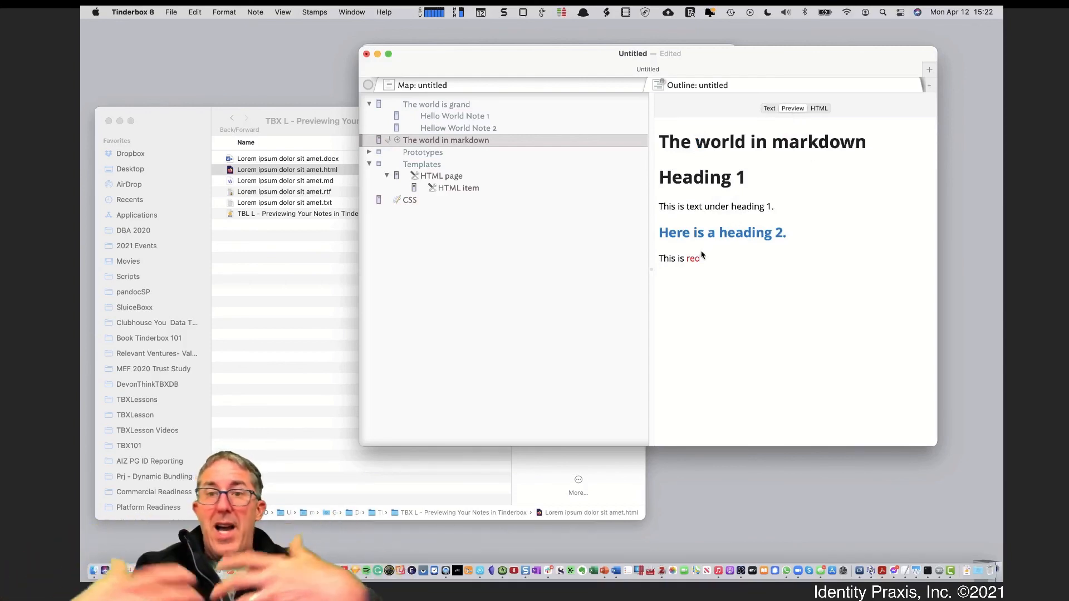
pyautogui.click(768, 109)
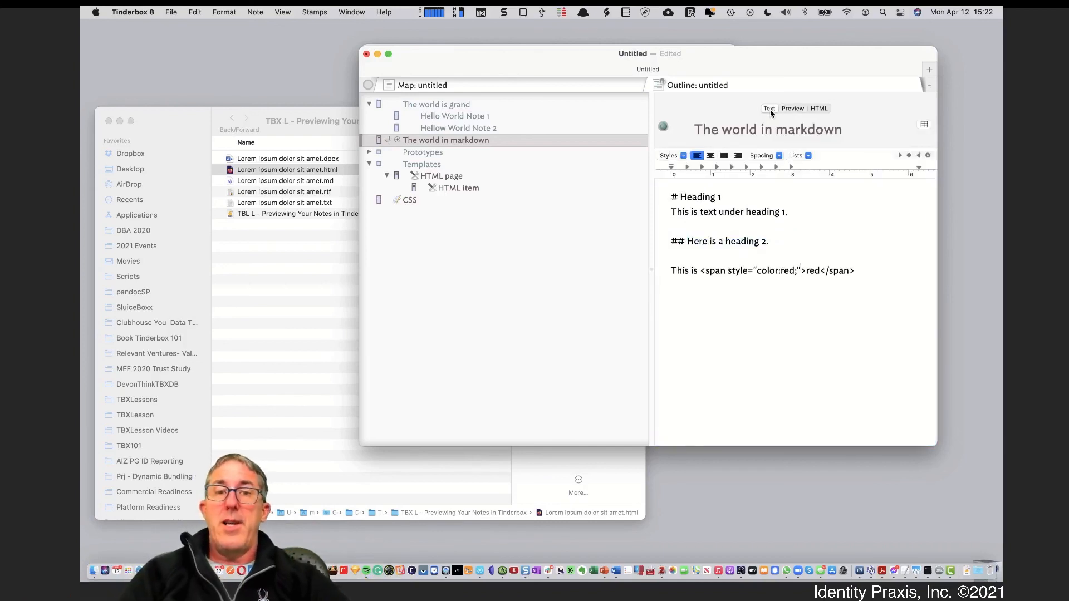
# Select The world is grand and view its Preview and HTML source, with 'red' in red
pyautogui.click(472, 128)
pyautogui.click(467, 117)
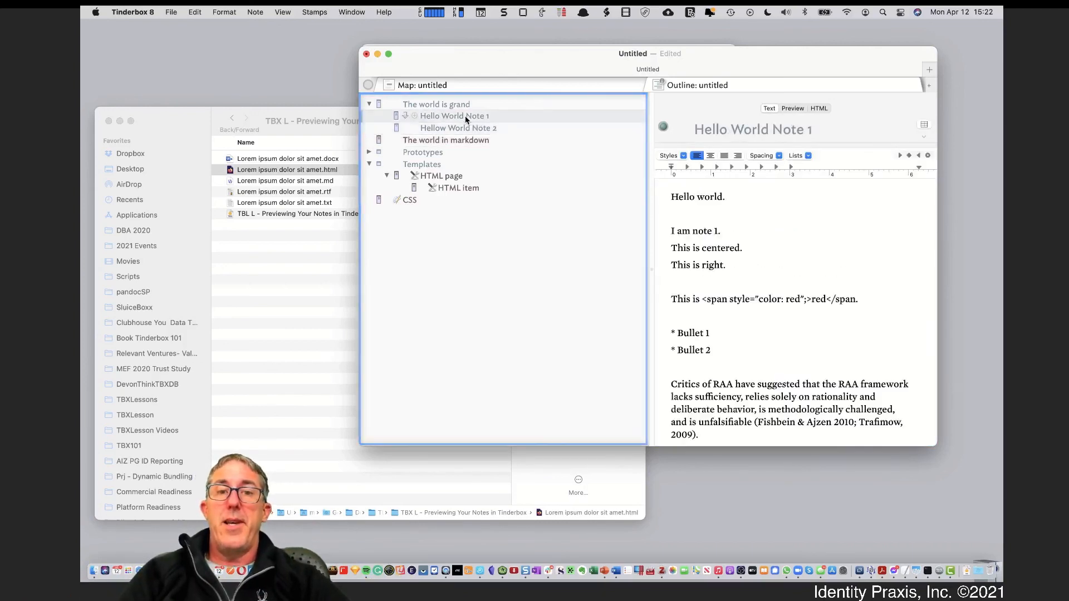
pyautogui.click(462, 107)
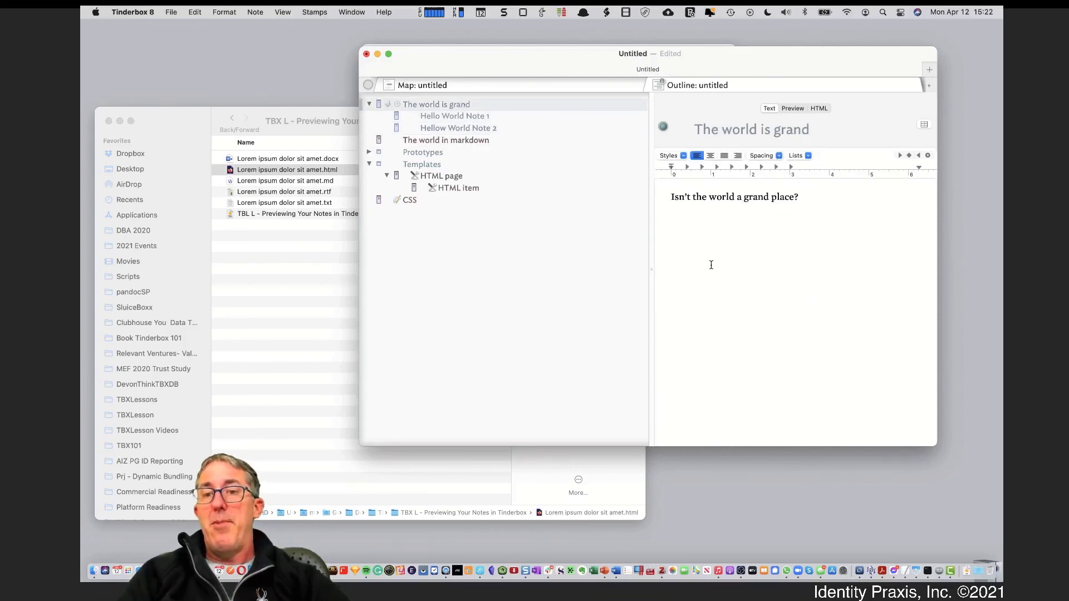
pyautogui.click(794, 109)
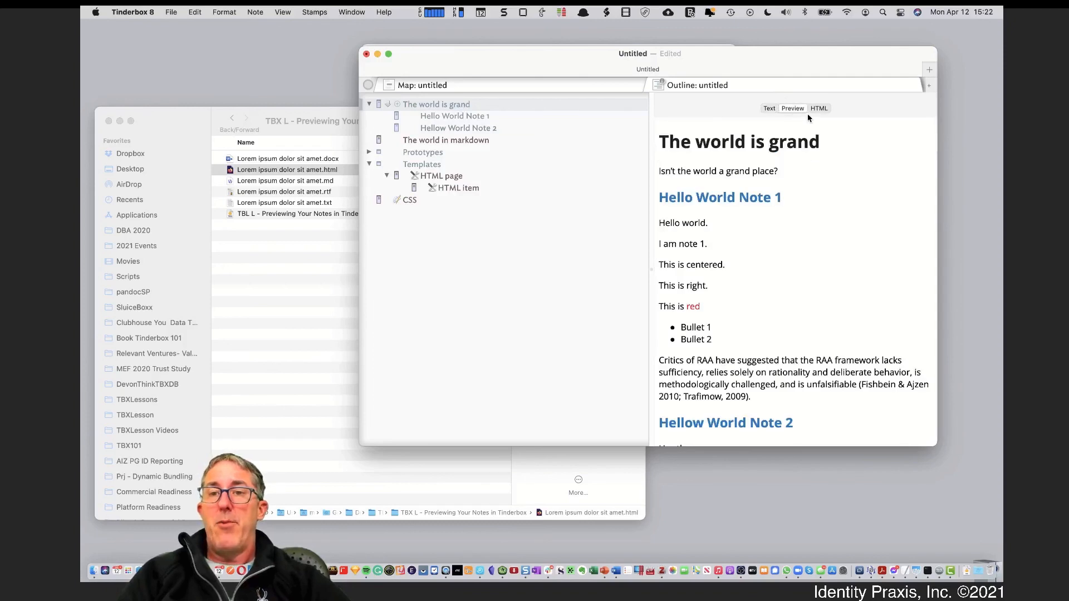
pyautogui.click(819, 109)
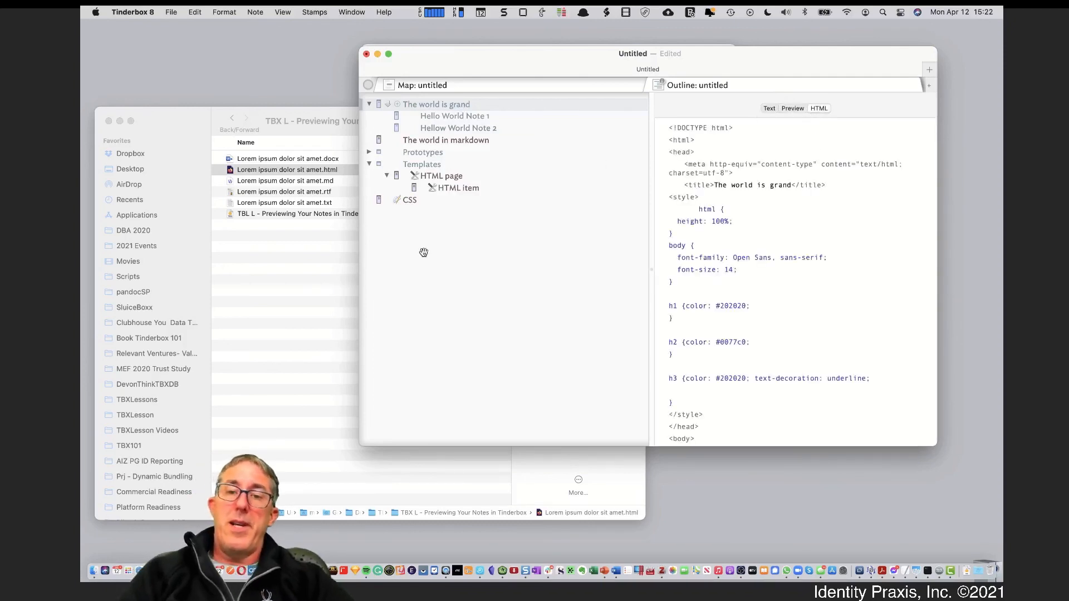
pyautogui.click(791, 109)
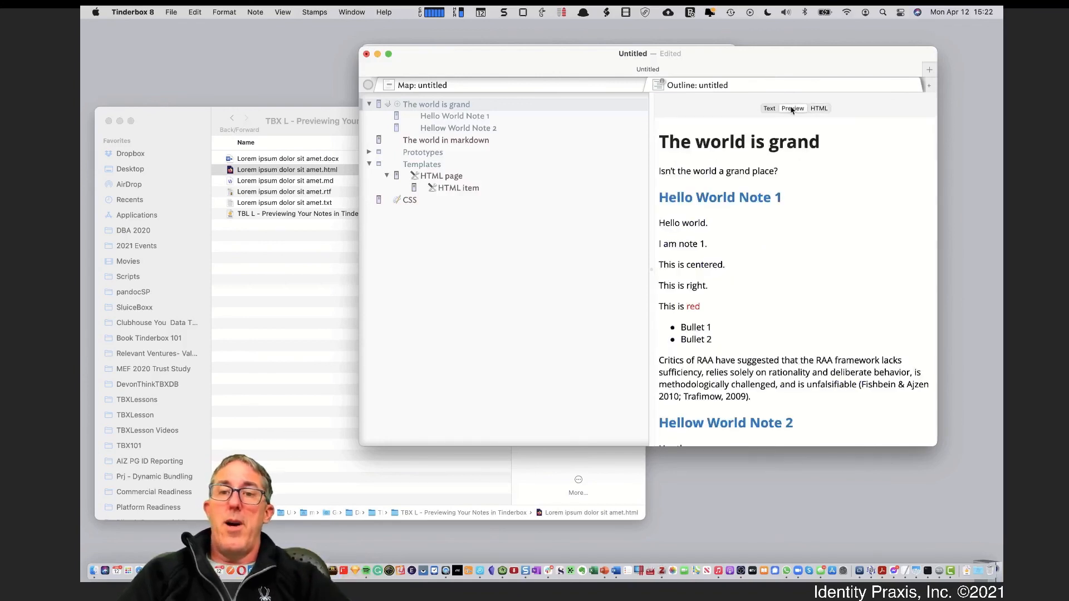